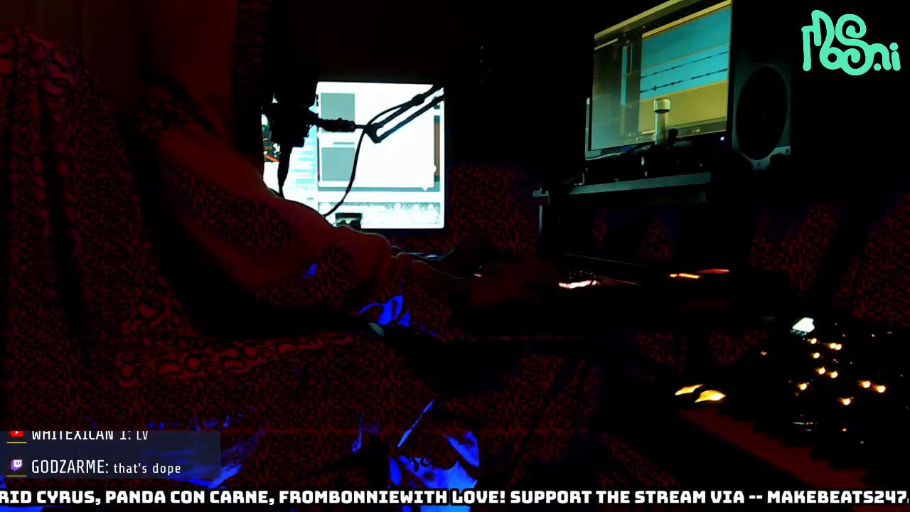
scroll(686, 71, "up", 2)
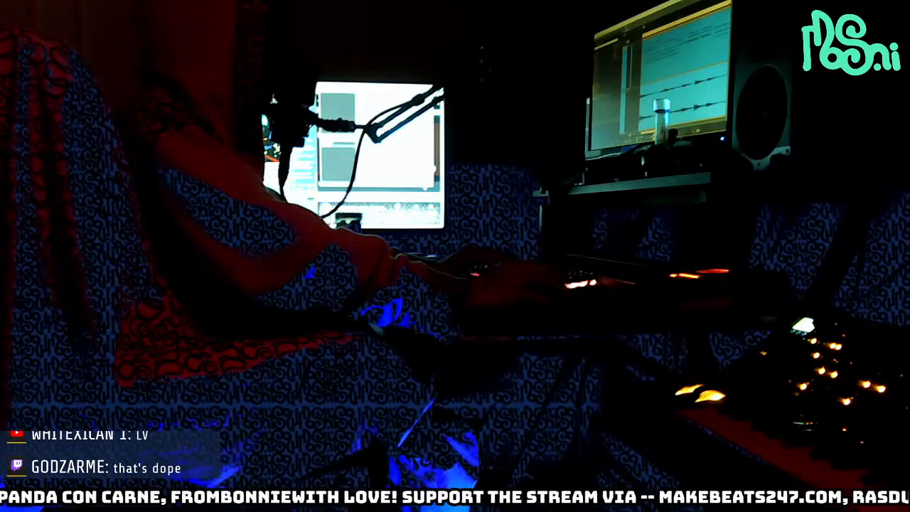
scroll(672, 78, "up", 2)
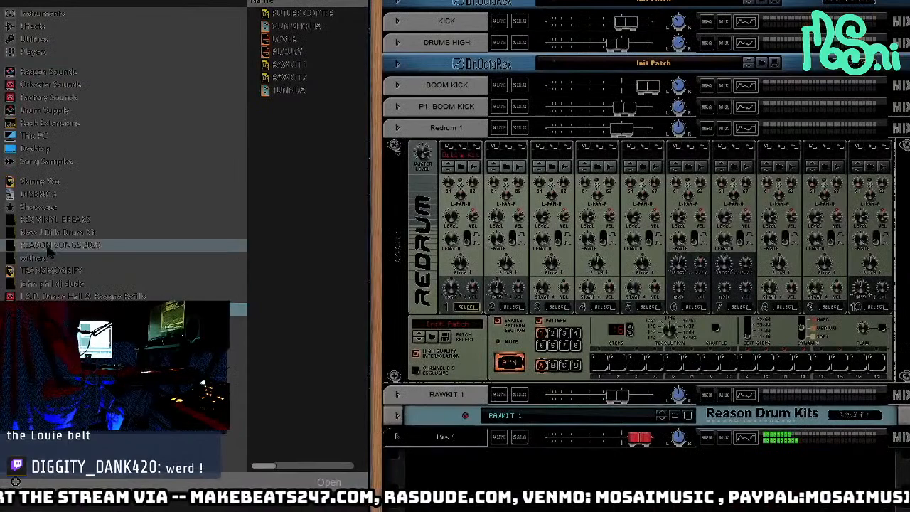
- Open the 3-Dirty Soul (432) folder of REX VINYL BREAKS in the browser and go to the loops around DTSBK230
left_click(50, 220)
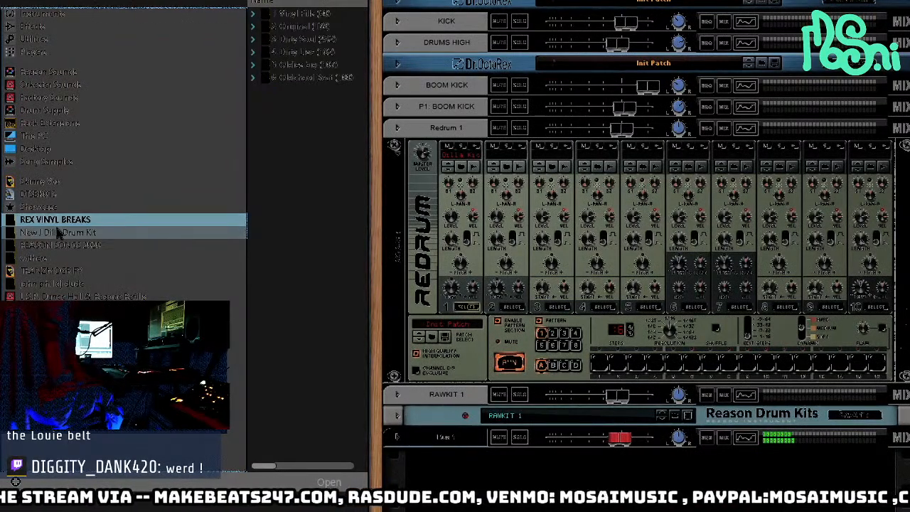
left_click(298, 14)
left_click(298, 26)
left_click(298, 39)
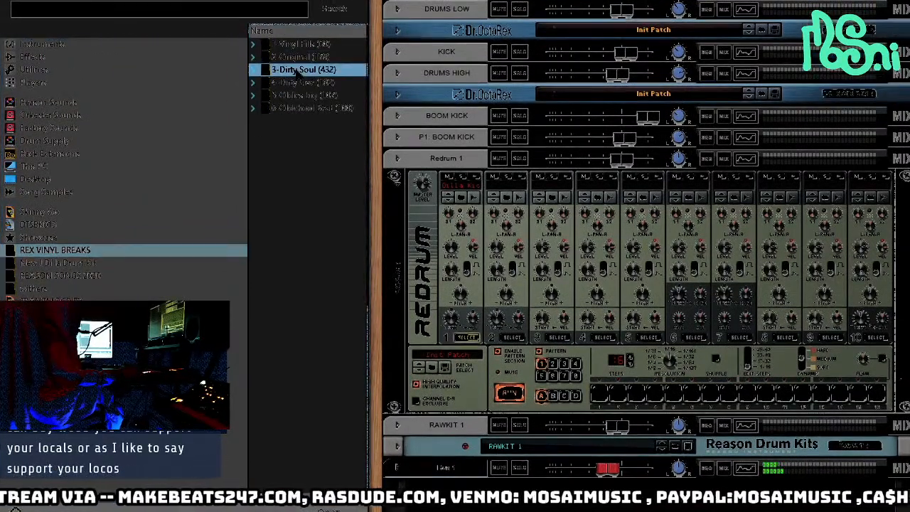
double_click(302, 69)
scroll(318, 285, "down", 20)
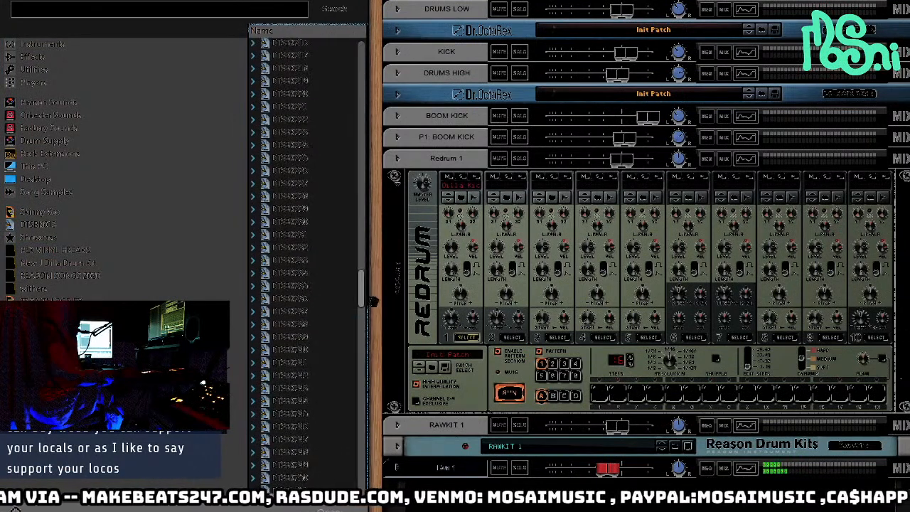
left_click(318, 299)
double_click(318, 299)
left_click(311, 221)
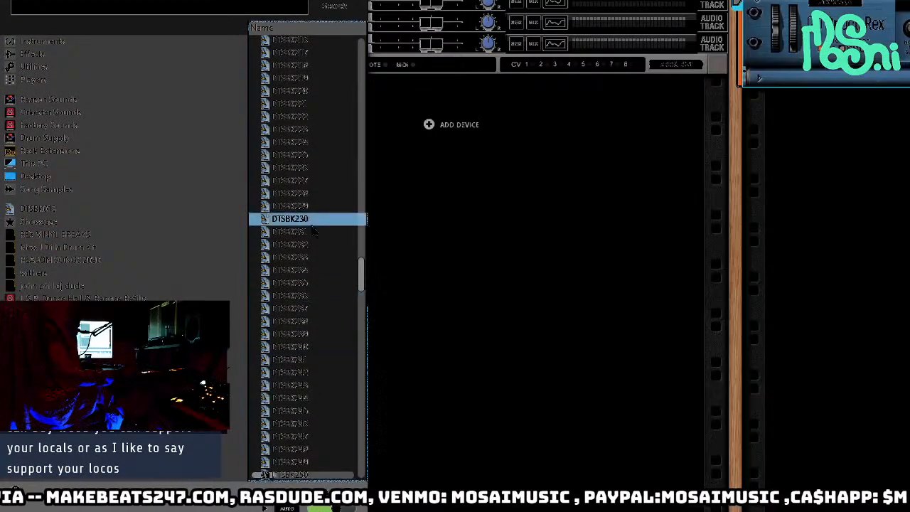
scroll(758, 291, "up", 1)
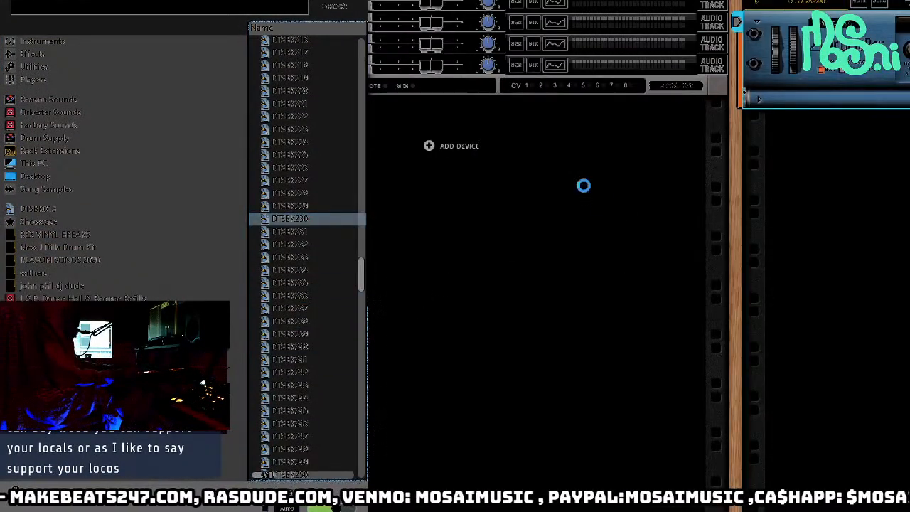
key("ctrl+z")
- Load slices of DTSBK230.rx2 into Redrum 1: slice [0] on channel 1, slice [2] on channel 2 and slice [1] on channel 8
left_click(330, 219)
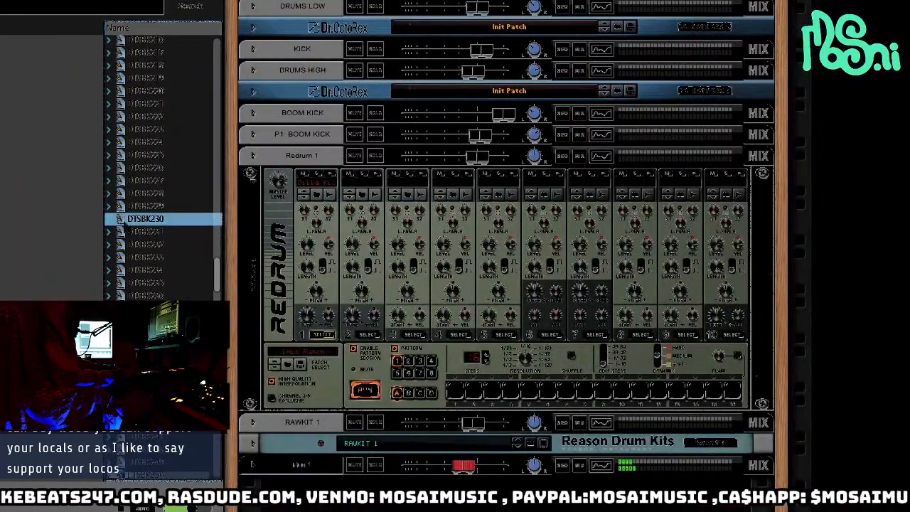
left_click(110, 218)
left_click(163, 232)
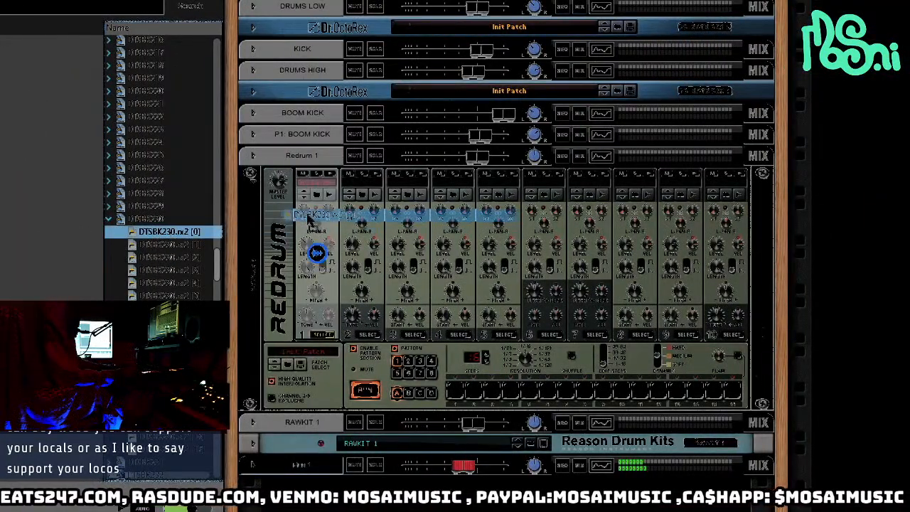
left_click(171, 258)
left_click_drag(171, 258, 362, 245)
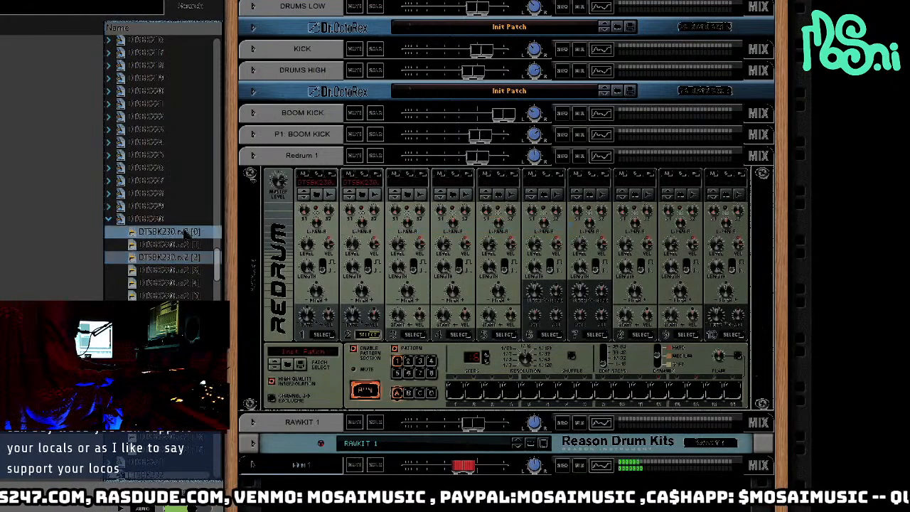
left_click(177, 245)
left_click_drag(177, 245, 619, 242)
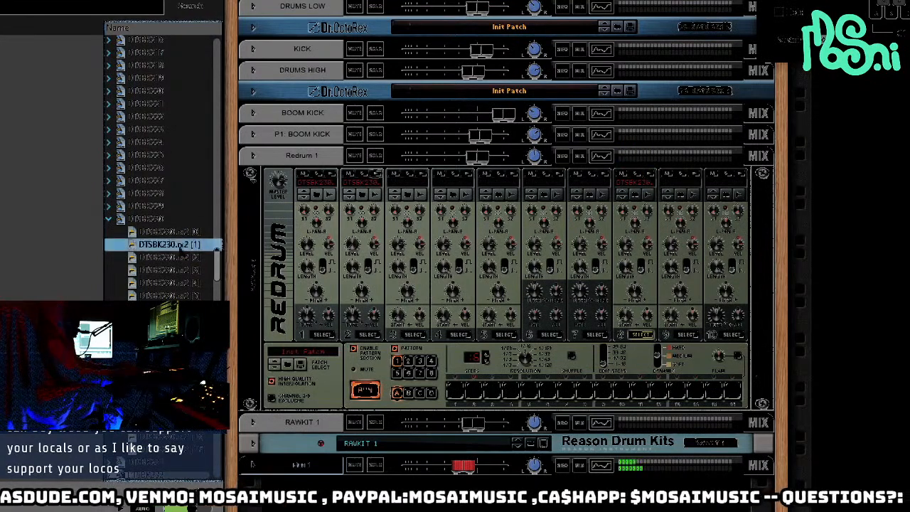
left_click(358, 248)
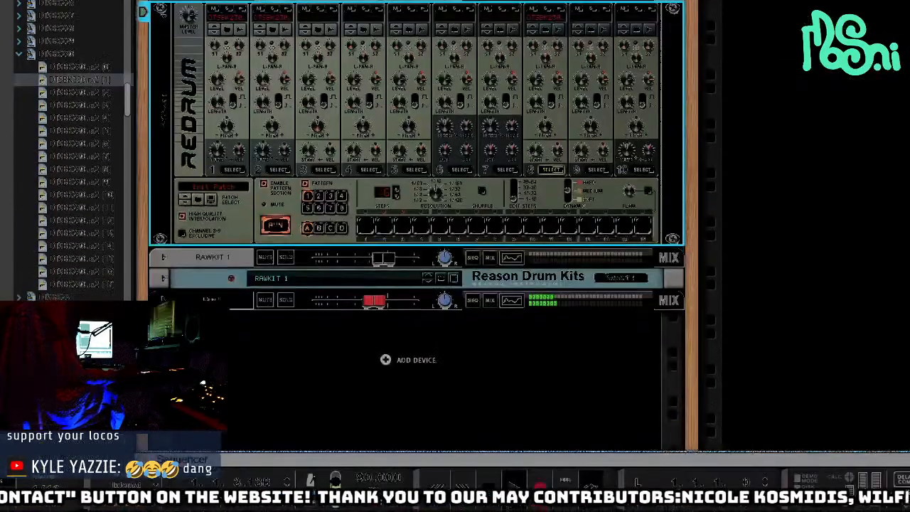
- Enlarge the sequencer to full height and close the On-screen Piano Keys window
left_click_drag(524, 438, 526, 103)
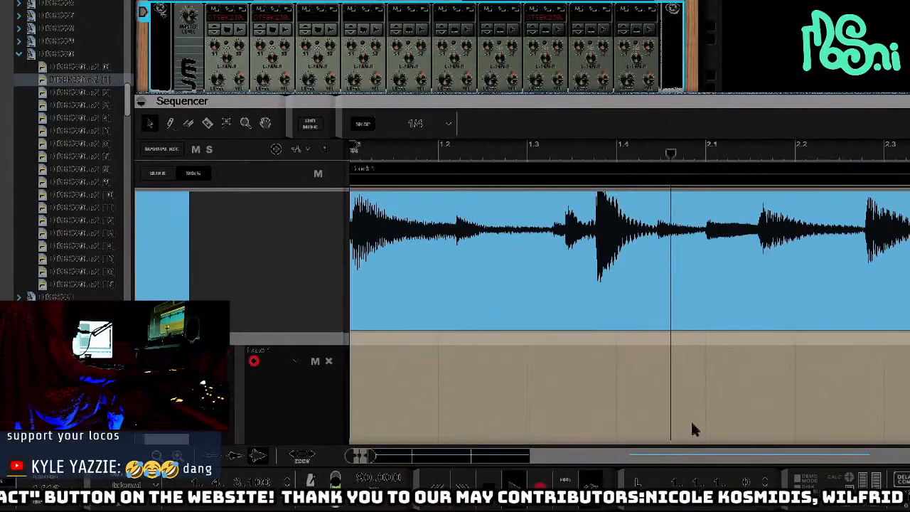
key("shift+Tab")
key("shift+Tab")
scroll(518, 316, "down", 6)
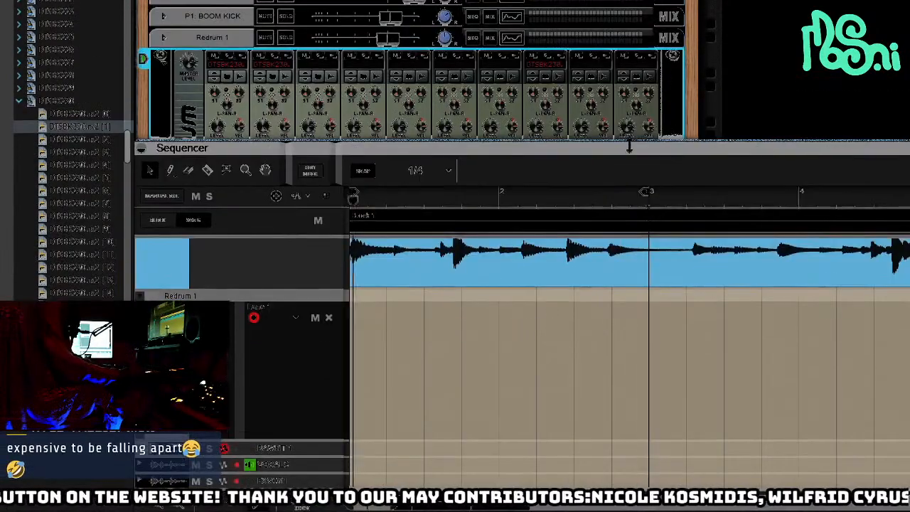
left_click_drag(630, 98, 585, 2)
scroll(524, 380, "up", 3)
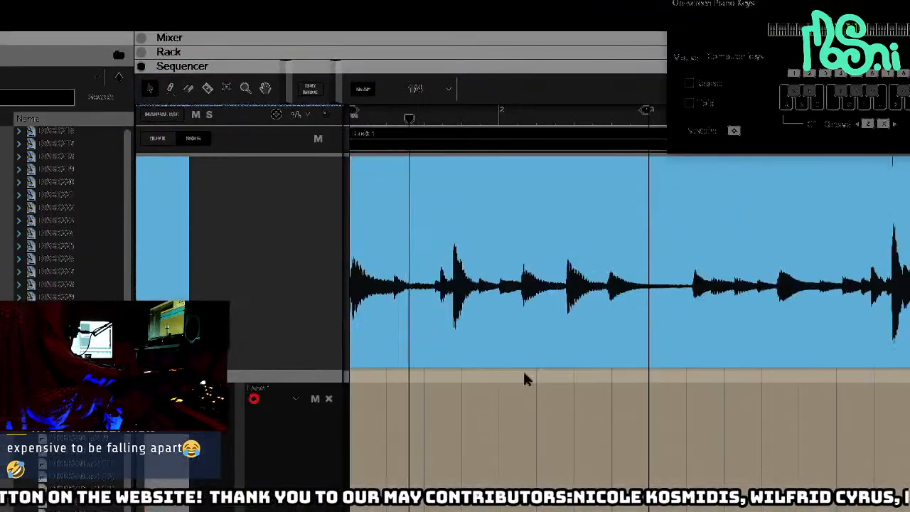
scroll(488, 410, "down", 3)
scroll(470, 451, "up", 4)
scroll(468, 442, "down", 2)
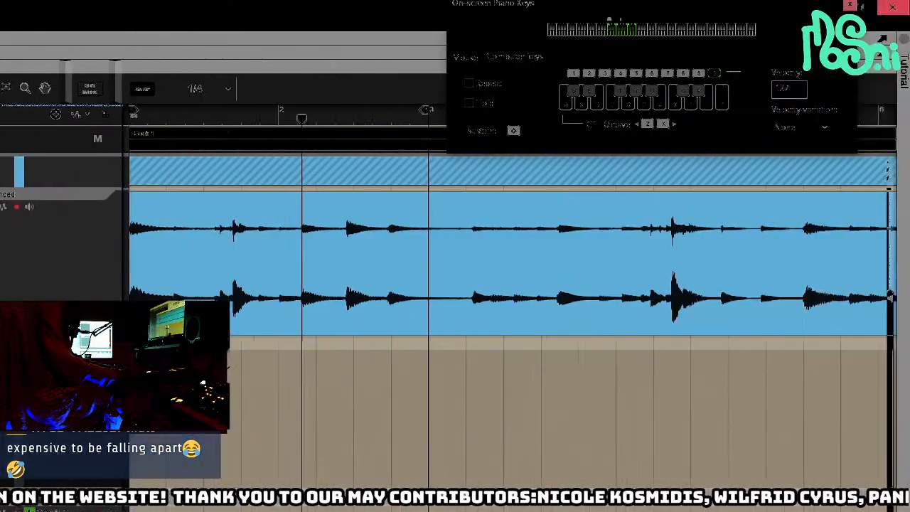
left_click(849, 4)
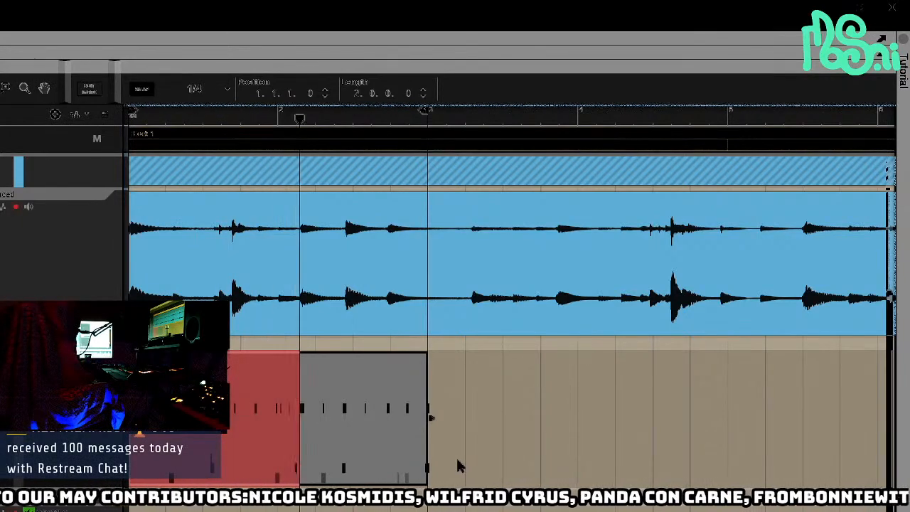
- Stop recording and delete the two-bar drum clip from the Redrum 1 track
key("space")
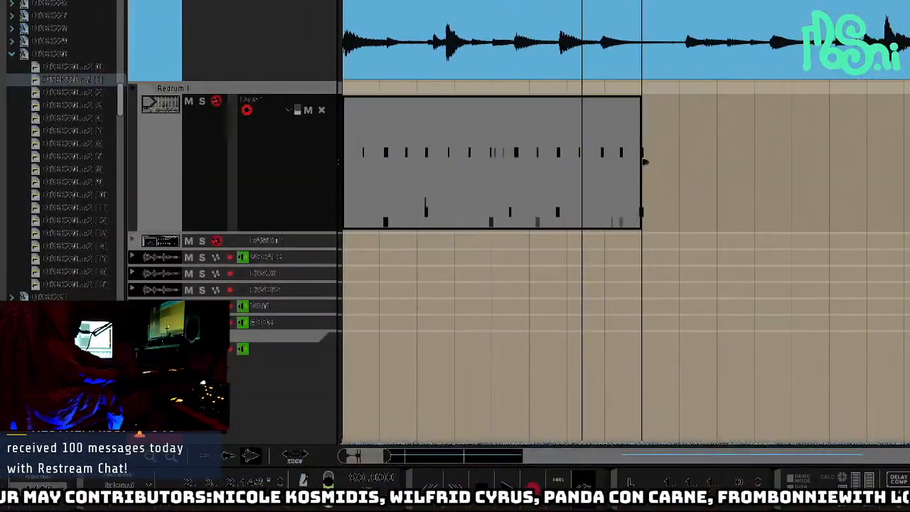
key("Delete")
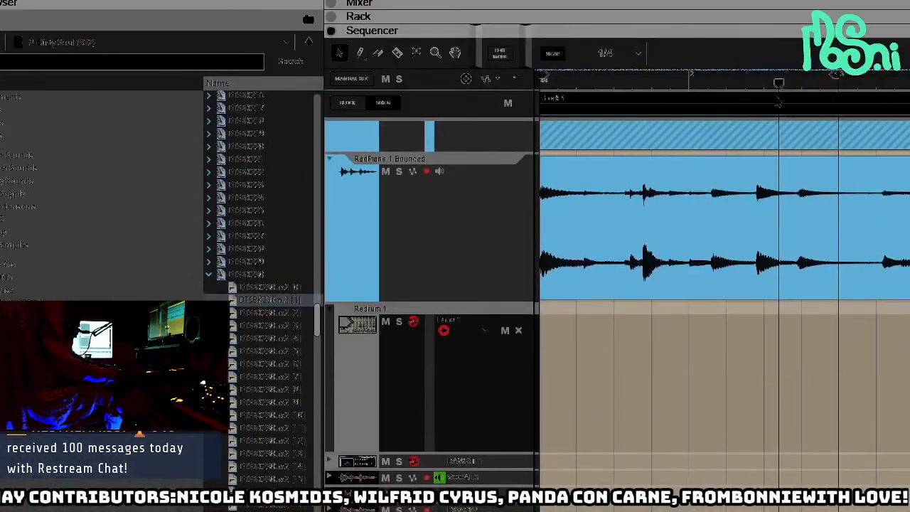
key("ctrl+Return")
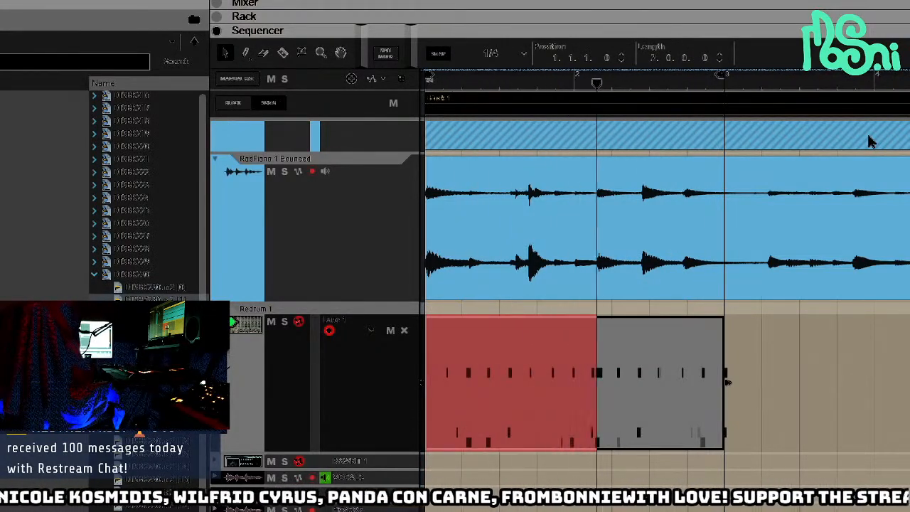
key("space")
key("Delete")
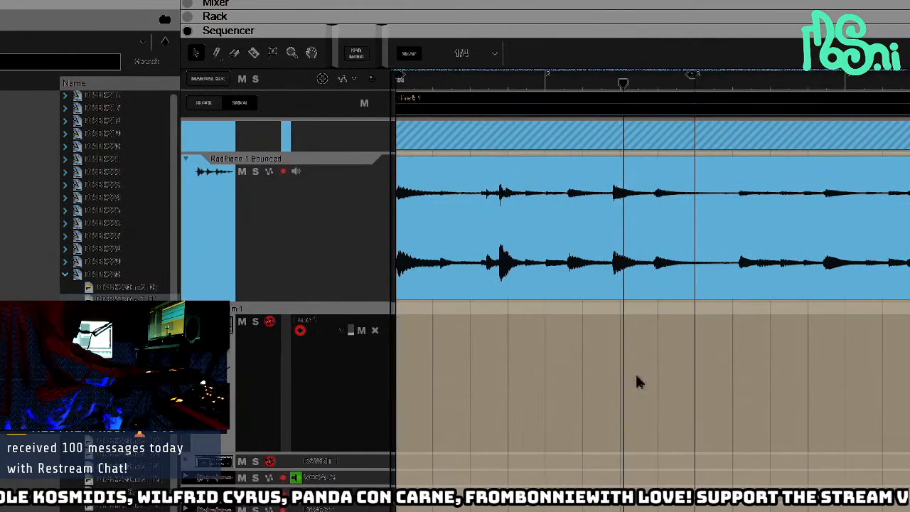
key("space")
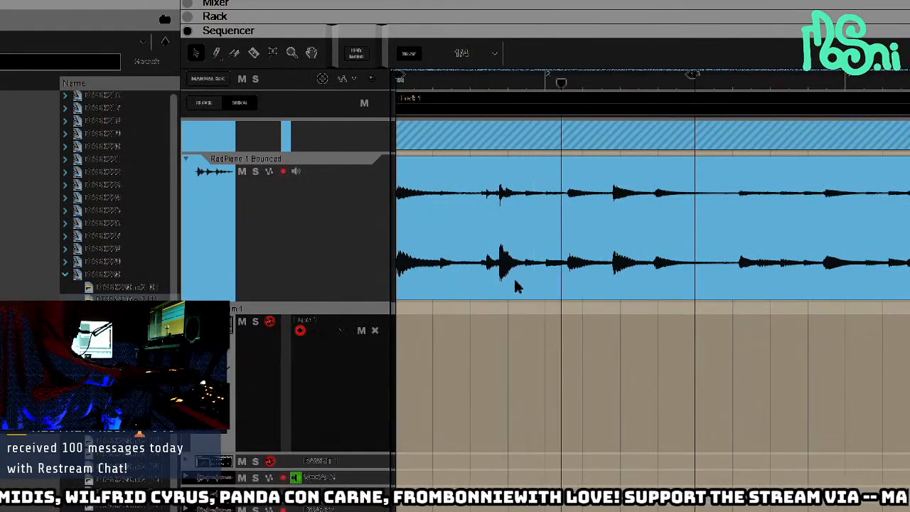
key("space")
- Extend the loop's right locator to bar 10 and return the playhead to the start of the song
left_click_drag(694, 75, 897, 74)
scroll(817, 312, "down", 4)
left_click_drag(327, 75, 459, 77)
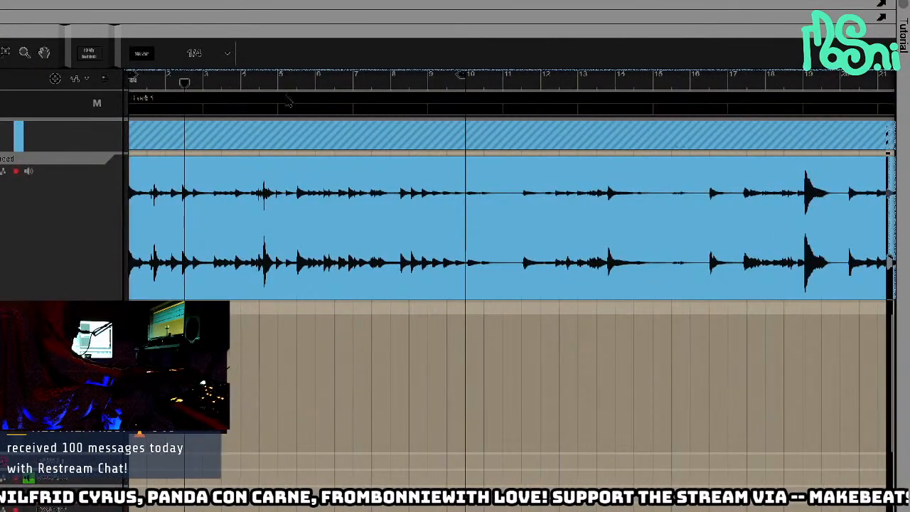
left_click_drag(253, 82, 121, 179)
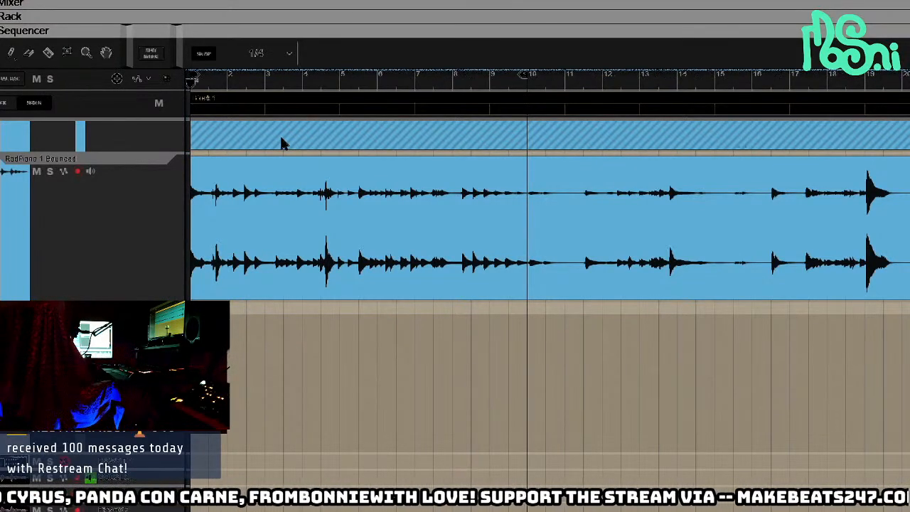
- Record a nine-bar drum performance on the Redrum 1 track and switch recording off once the loop restarts
key("space")
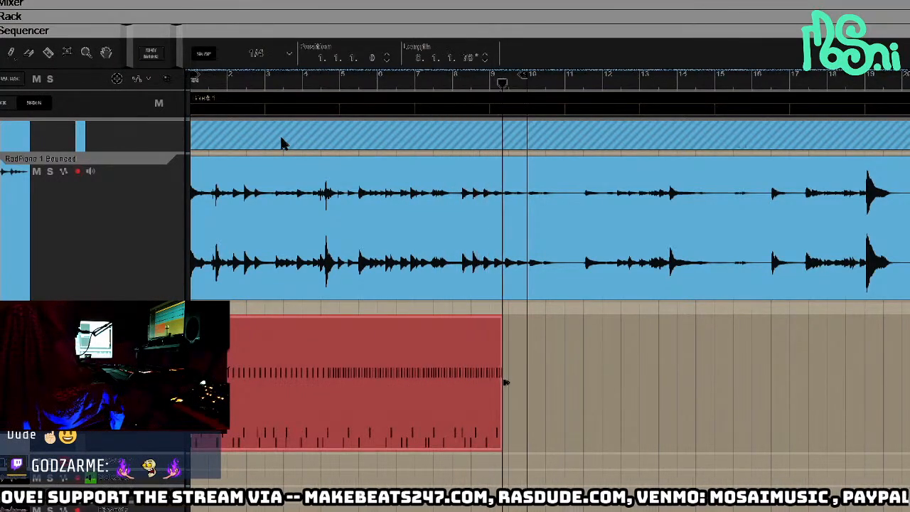
key("space")
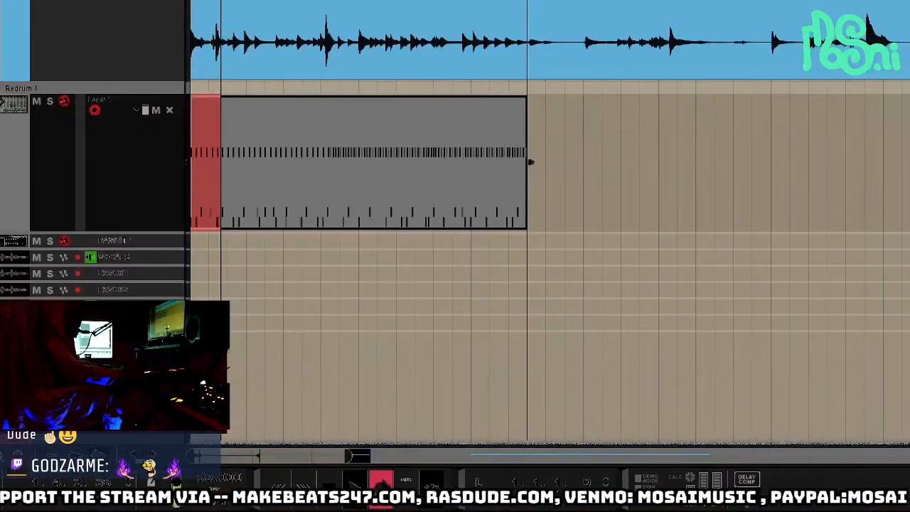
left_click(380, 484)
- Move the loop's left locator to about bar 3, beat 2, just before the piano note there
scroll(340, 97, "up", 3)
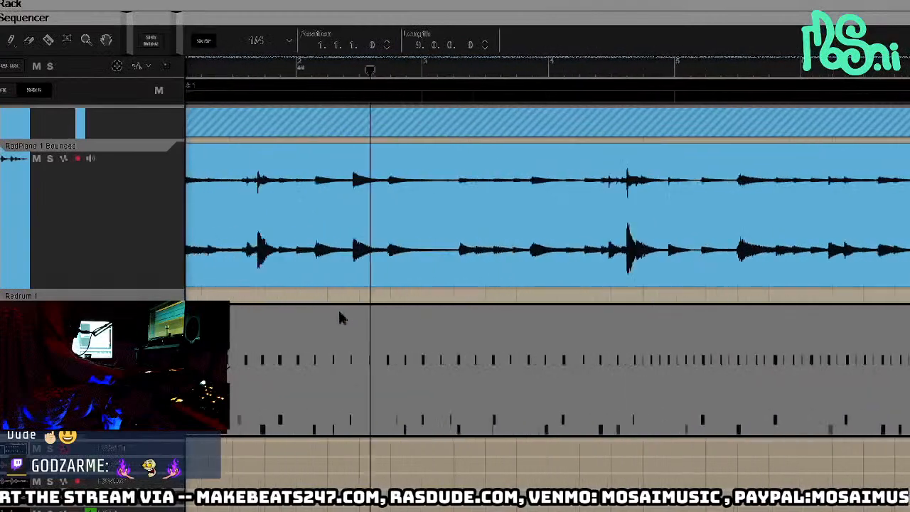
scroll(337, 100, "left", 1)
scroll(462, 85, "up", 3)
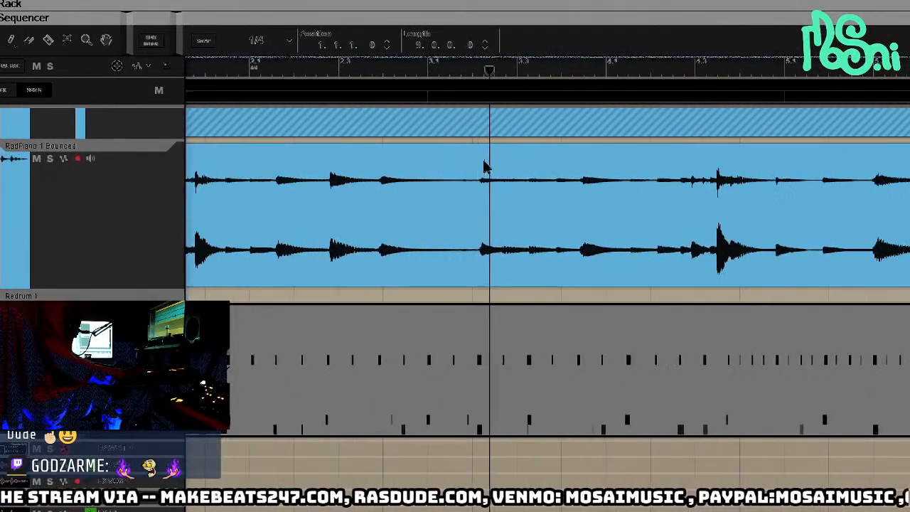
left_click_drag(478, 73, 476, 80)
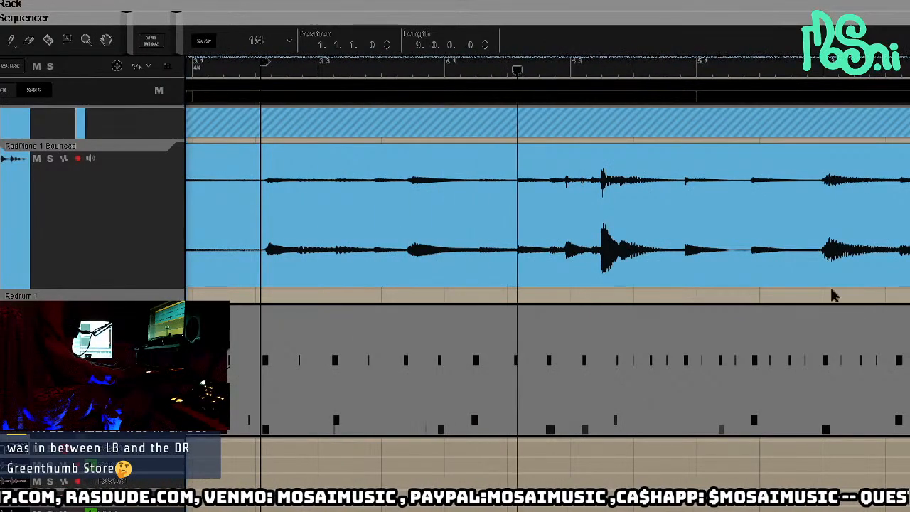
- Split the Redrum 1 clip at bar 5, beat 3 with the Razor and shift the second part to position 6.2.1.0
scroll(725, 380, "up", 3)
scroll(543, 391, "right", 1)
key("w")
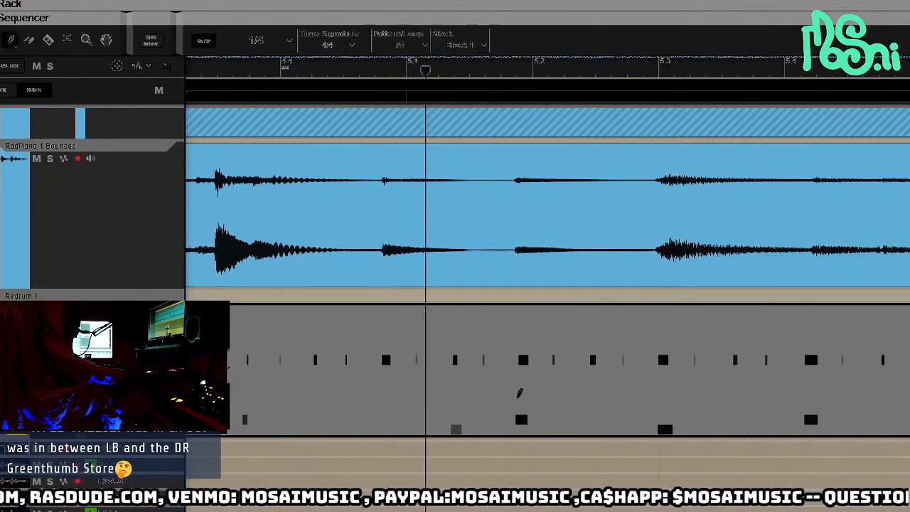
key("r")
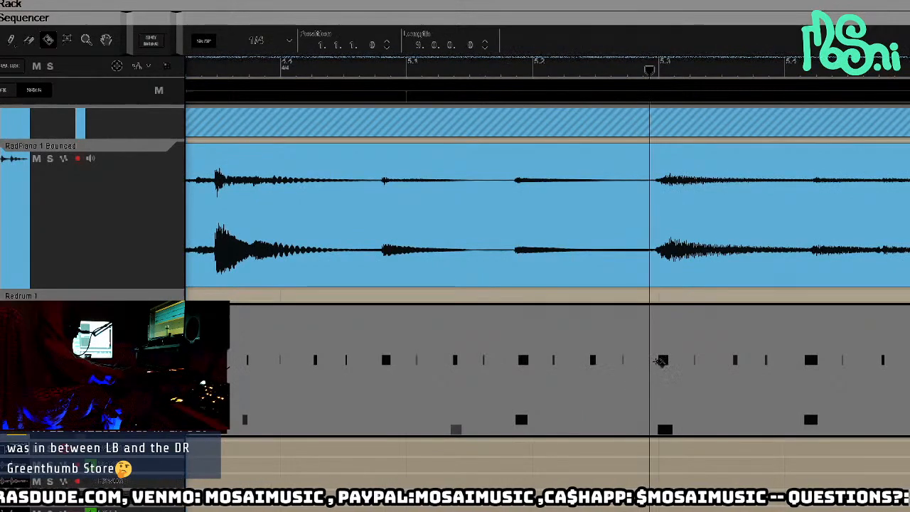
left_click(658, 362)
key("q")
scroll(602, 425, "down", 3)
key("ctrl+Right")
key("ctrl+Right")
key("ctrl+Right")
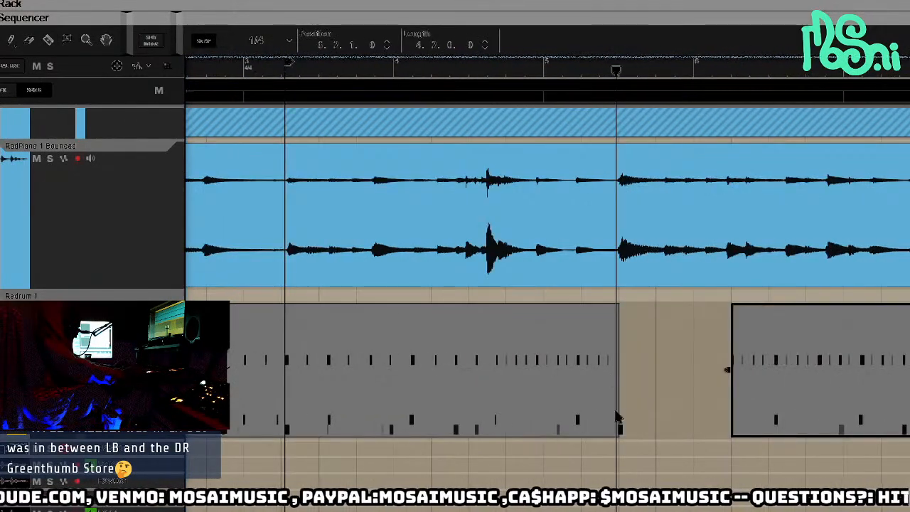
- Trim the end of the first Redrum 1 clip to a length of 4.1.3.207
scroll(617, 416, "up", 3)
left_click(592, 391)
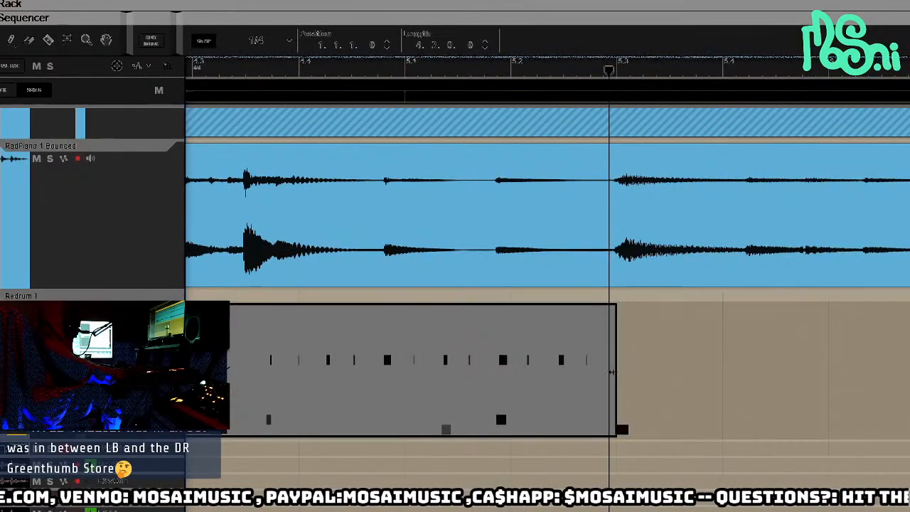
mouse_move(610, 371)
left_mouse_down()
mouse_move(597, 373)
mouse_move(618, 378)
left_mouse_up()
- Split the first Redrum 1 clip just before 3.2.1.120, at the start of the drum hits there
scroll(412, 421, "down", 2)
scroll(312, 454, "left", 3)
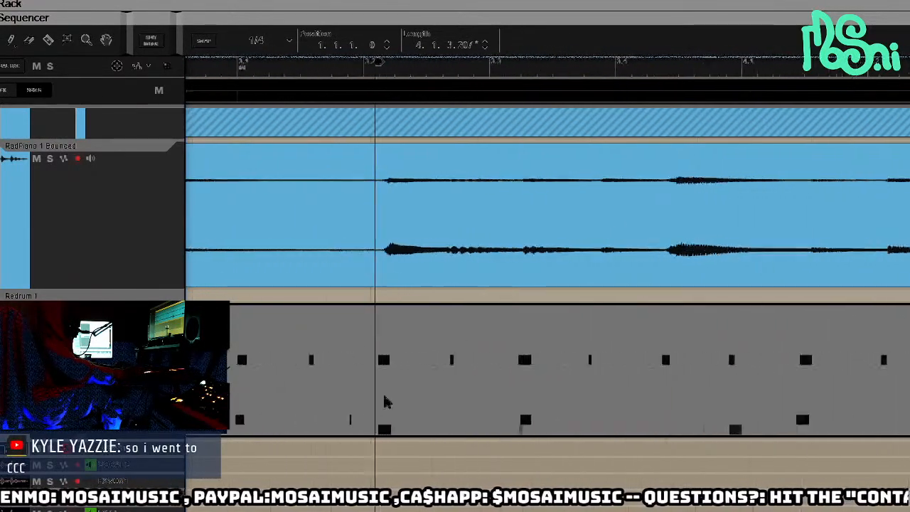
scroll(366, 394, "up", 4)
left_click(455, 362)
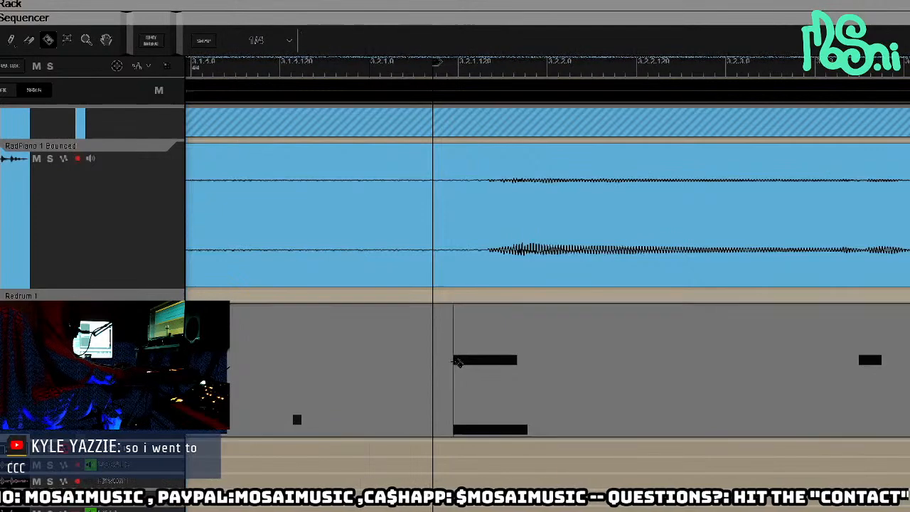
- Undo the latest split of the Redrum 1 clip and the removal of the part after it
left_click(503, 399)
key("Delete")
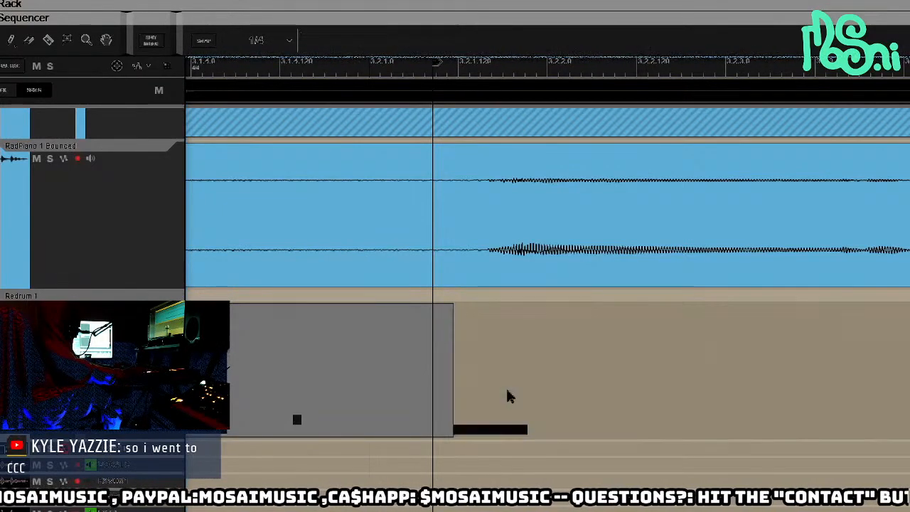
key("b")
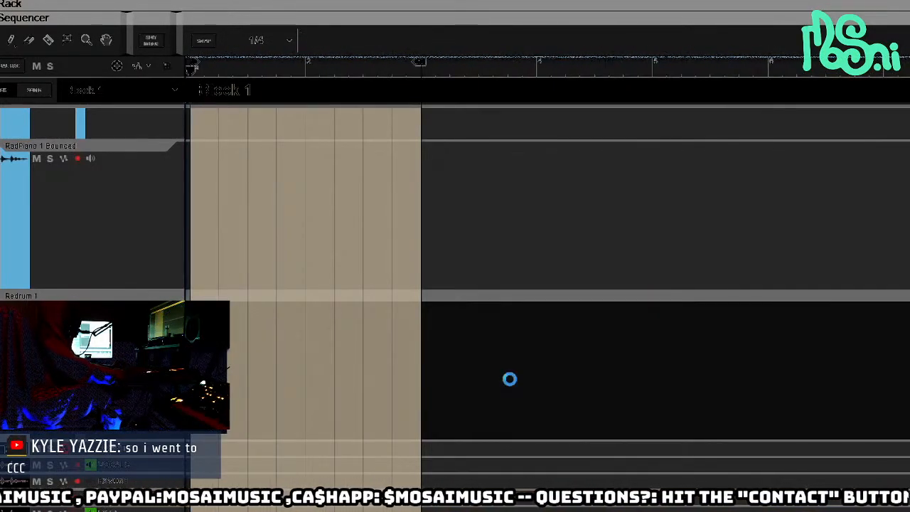
key("ctrl+z")
key("ctrl+z")
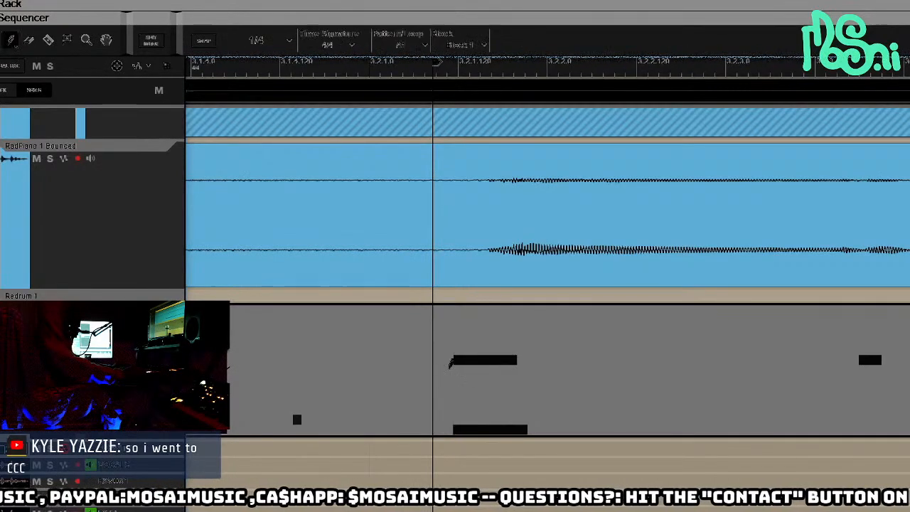
- Split the Redrum 1 clip slightly before the two drum hits near 3.2.1.120 and delete the part after the split
left_click(447, 367)
key("q")
left_click(492, 385)
key("Delete")
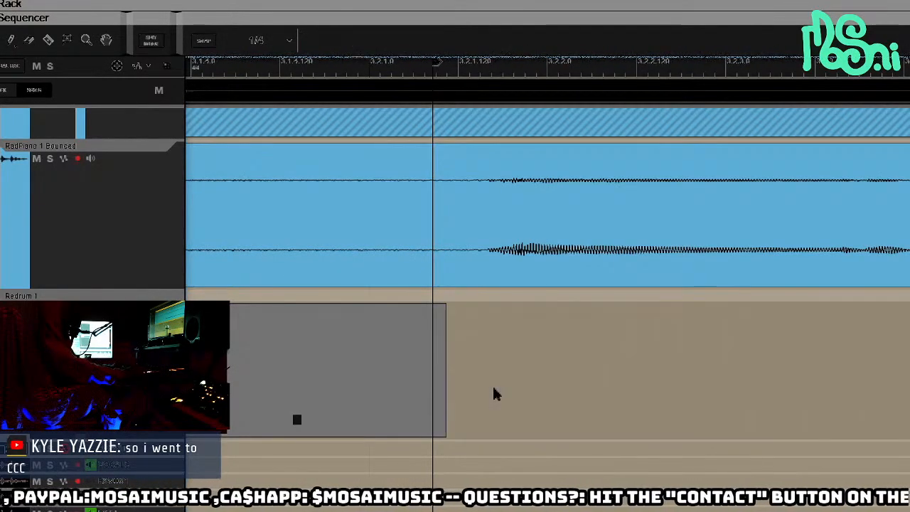
- Paste the two-bar Redrum 1 drum clip at bar 1 of Block 1
key("b")
scroll(210, 77, "up", 5)
left_click_drag(228, 69, 190, 69)
key("ctrl+v")
scroll(355, 313, "up", 3)
left_click_drag(538, 361, 518, 374)
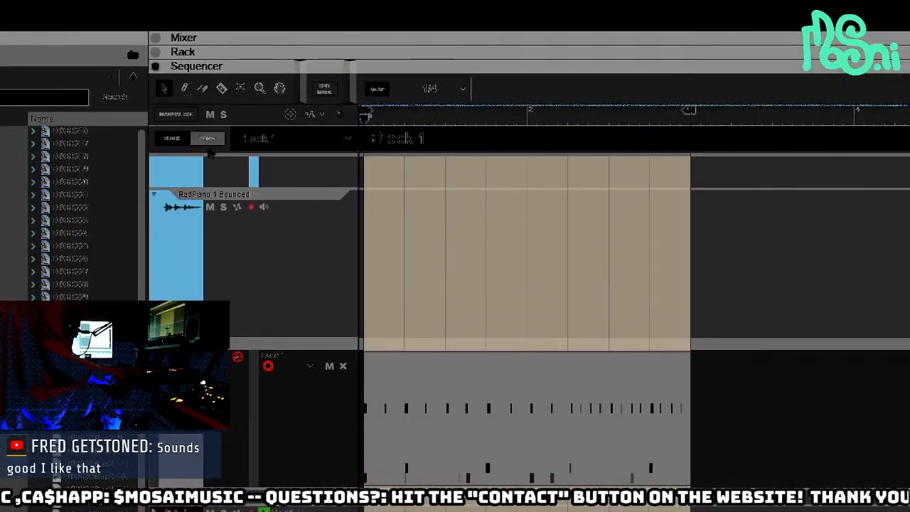
- Play back Block 1 and look over the pasted Redrum clip's notes on their drum channels
key("space")
left_click(324, 88)
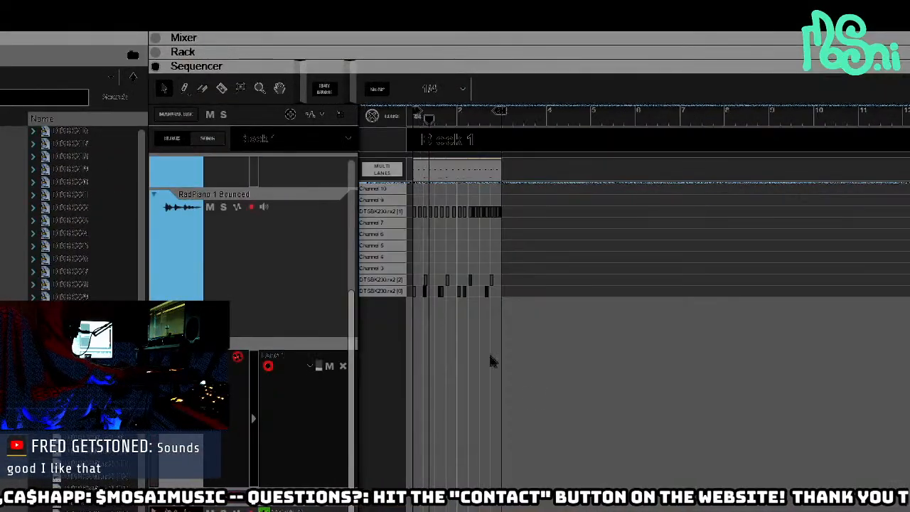
key("Escape")
scroll(502, 294, "up", 3)
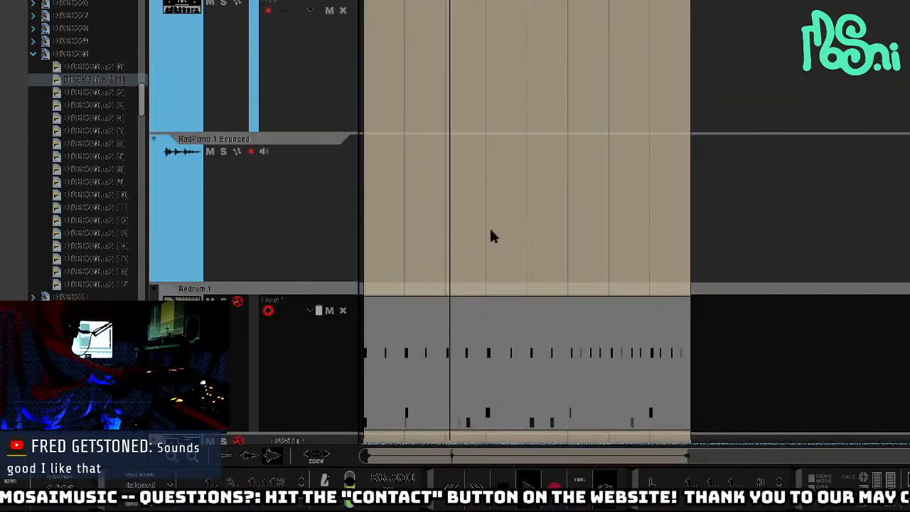
scroll(480, 234, "down", 3)
scroll(480, 239, "down", 2)
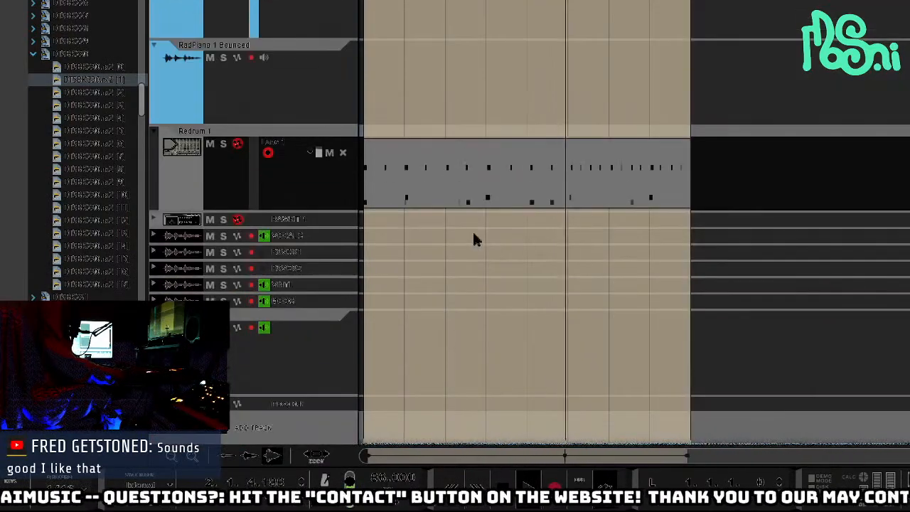
- Examine the remaining Redrum 1 clips beneath the bounced piano in the song arrangement, and return to Block 1
key("b")
scroll(457, 249, "down", 5)
scroll(566, 284, "down", 3)
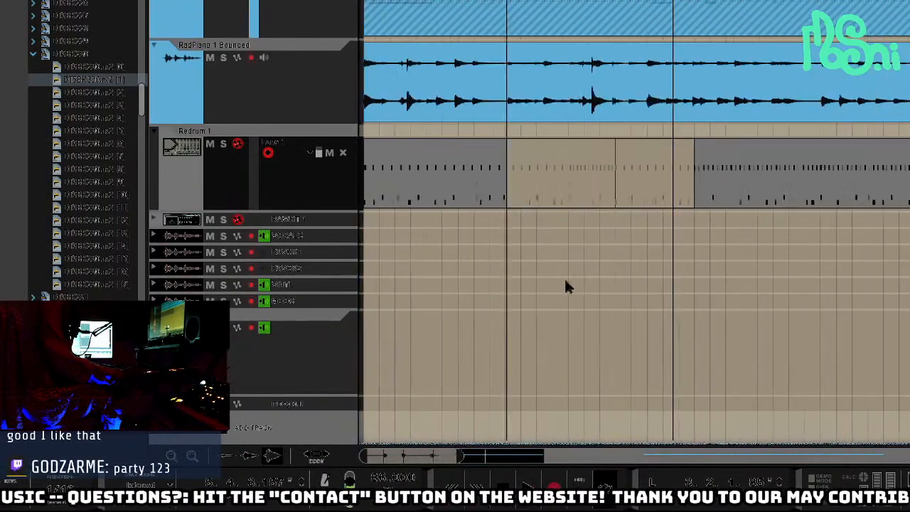
scroll(505, 299, "up", 1)
scroll(500, 297, "down", 3)
left_click(446, 213)
left_click_drag(446, 213, 882, 214)
key("b")
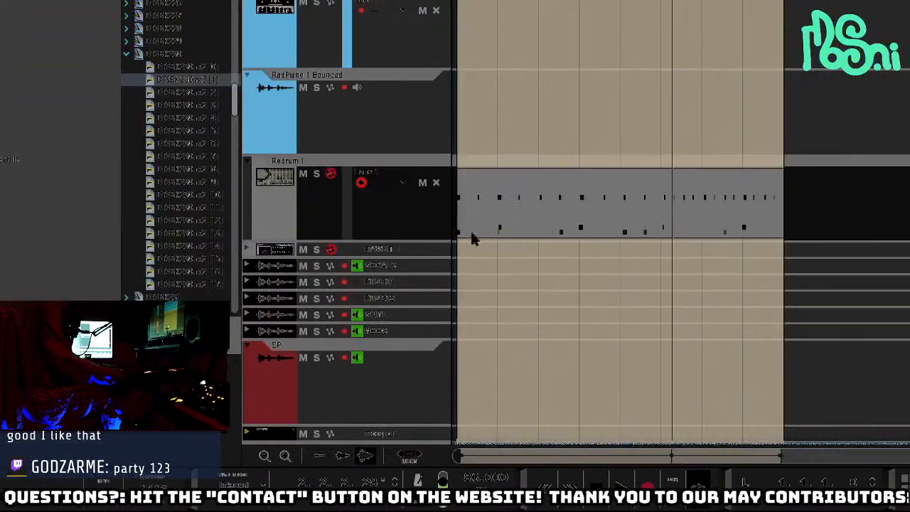
- Bounce the block's Redrum 1 clip in place to audio and remove the extra slice markers after the snare hits
right_click(583, 182)
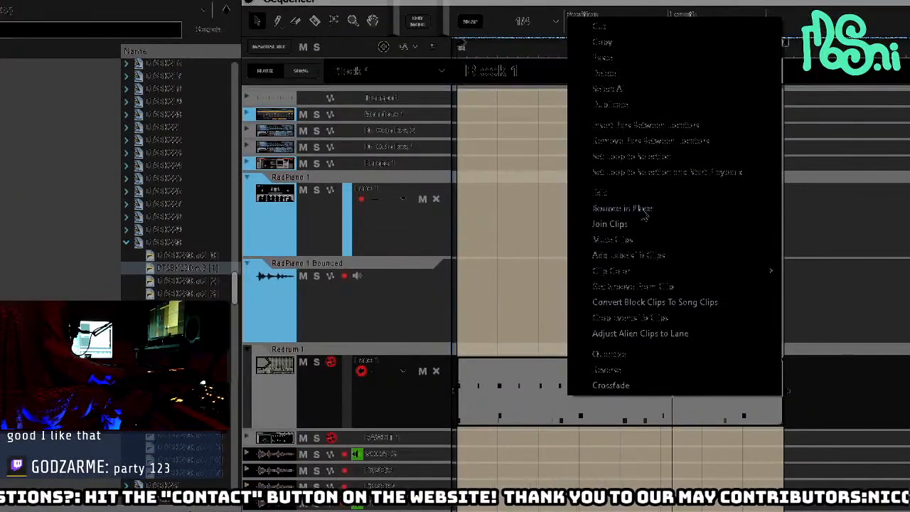
left_click(642, 209)
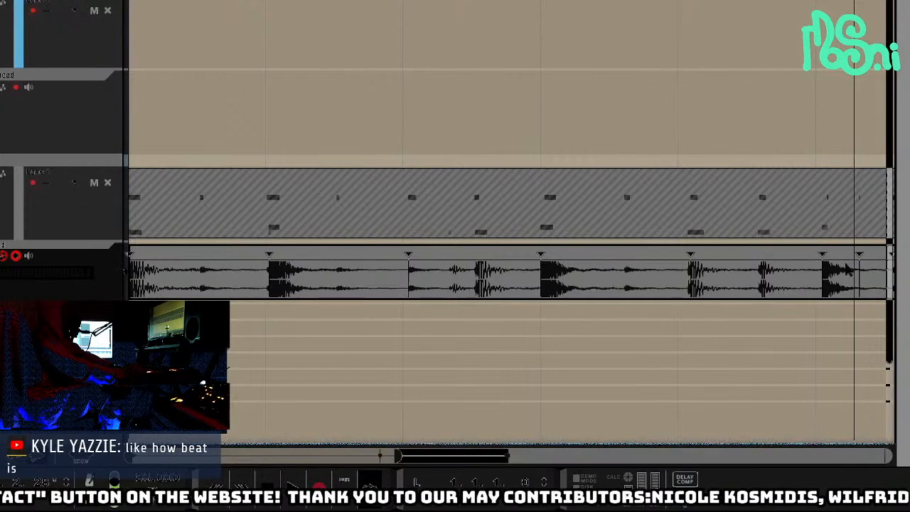
left_click_drag(844, 264, 650, 253)
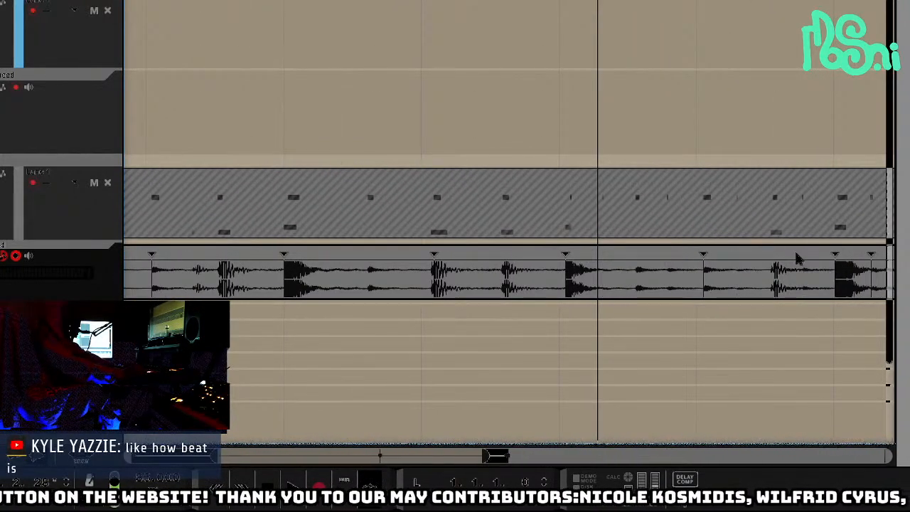
scroll(796, 260, "right", 5)
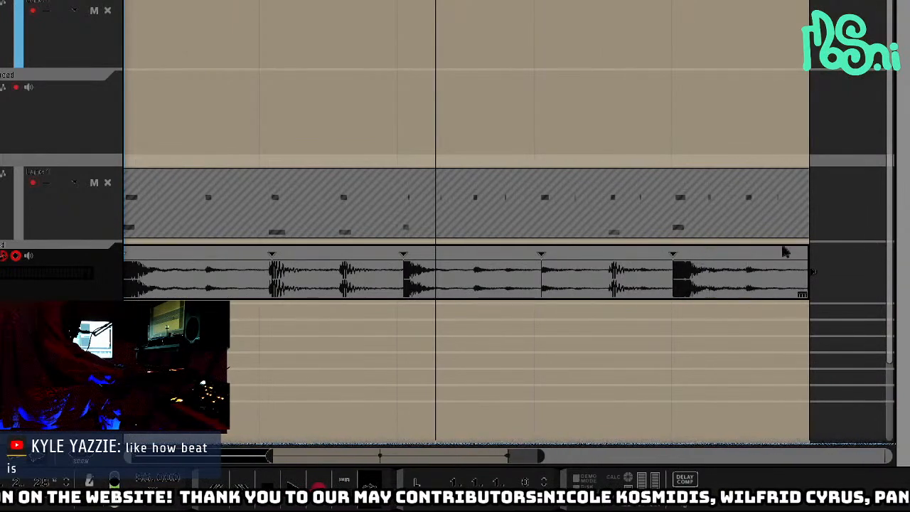
scroll(284, 277, "up", 5)
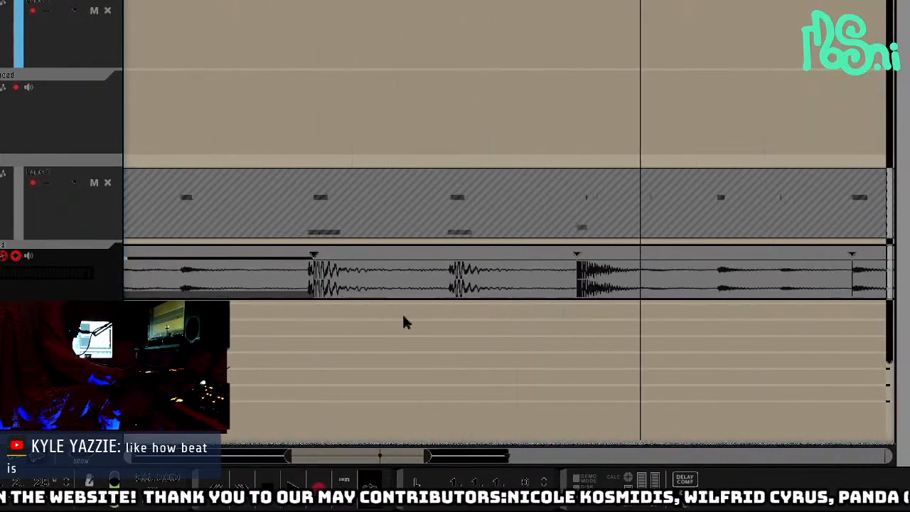
- Align the bounced clip's slice markers with the starts of the hits at bar 2, beat 1 and bar 1, beat 2
left_click(366, 266)
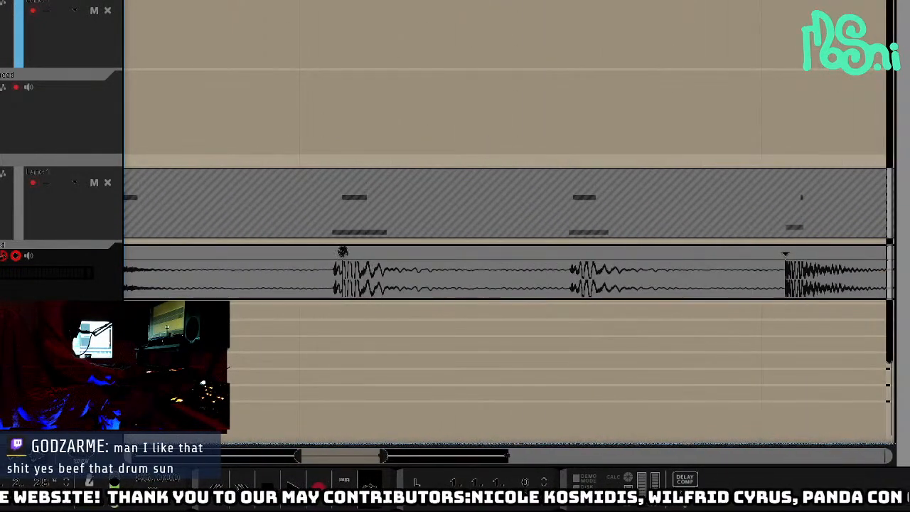
scroll(349, 336, "left", 15)
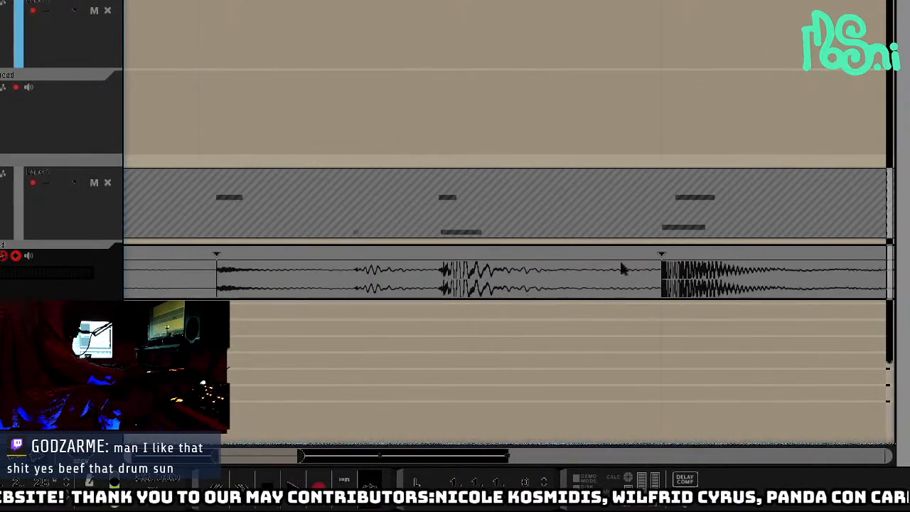
scroll(380, 352, "down", 3)
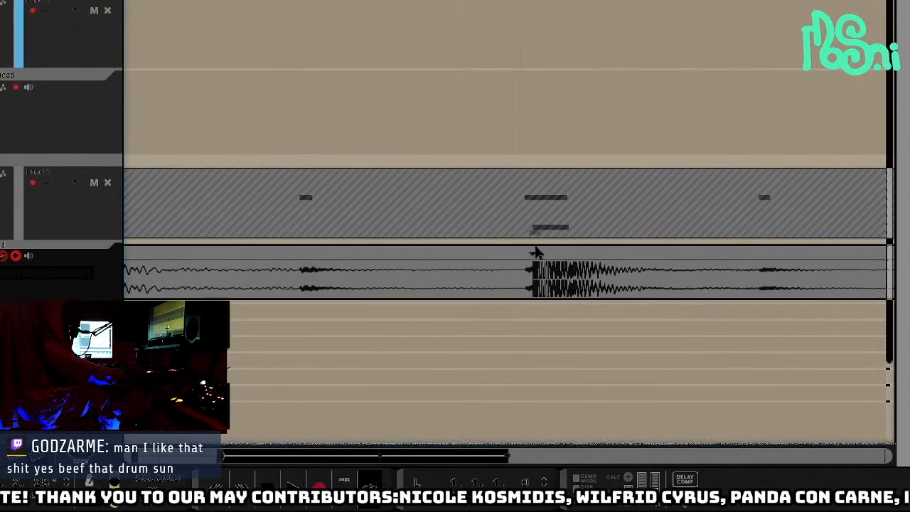
left_click(529, 254)
scroll(469, 295, "left", 1)
scroll(278, 330, "down", 6)
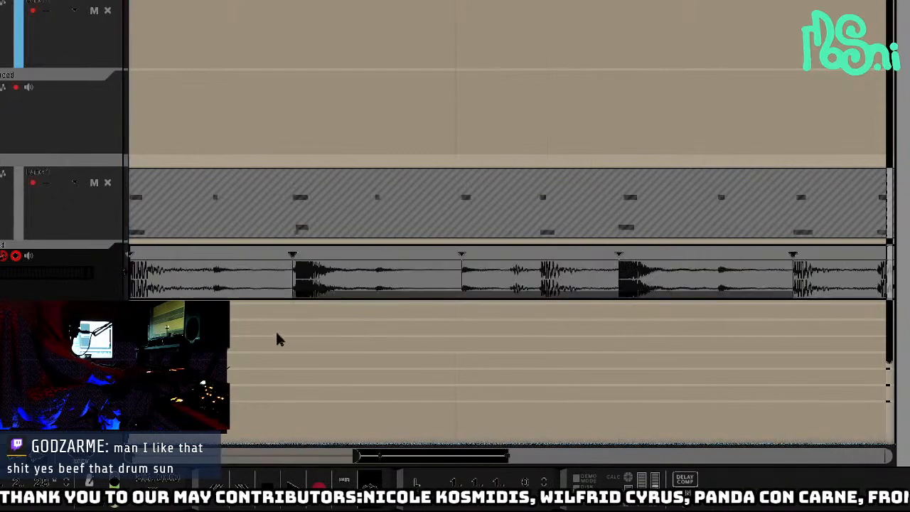
- Bounce the drum audio clip to a REX loop and mute the Redrum 1 Bounced track
right_click(341, 279)
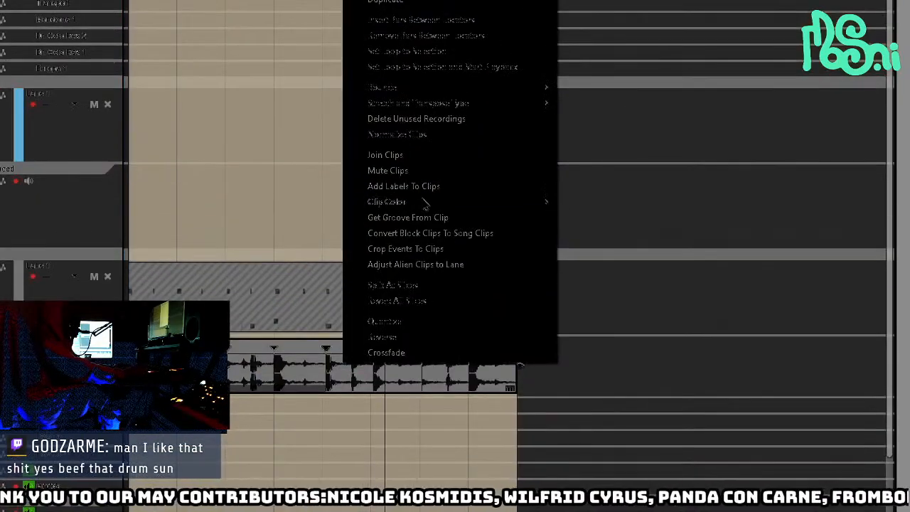
mouse_move(399, 86)
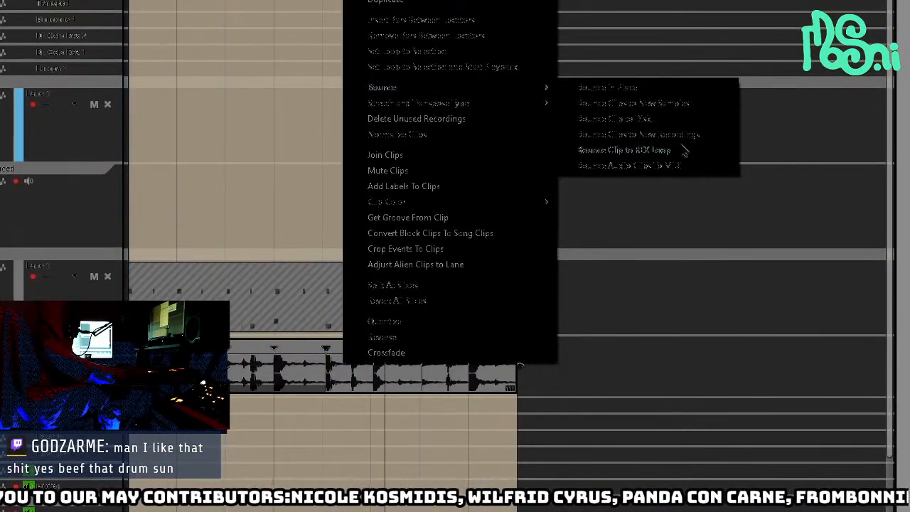
left_click(682, 150)
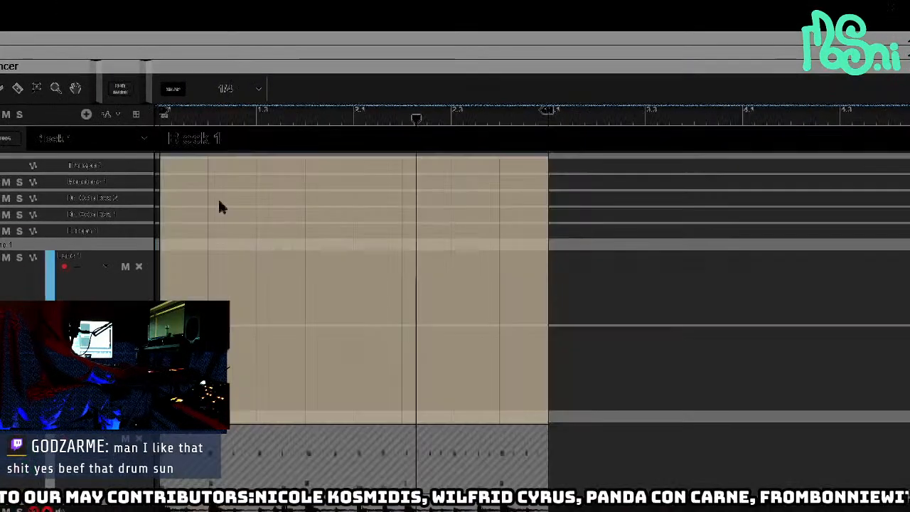
scroll(219, 206, "down", 3)
scroll(219, 207, "down", 5)
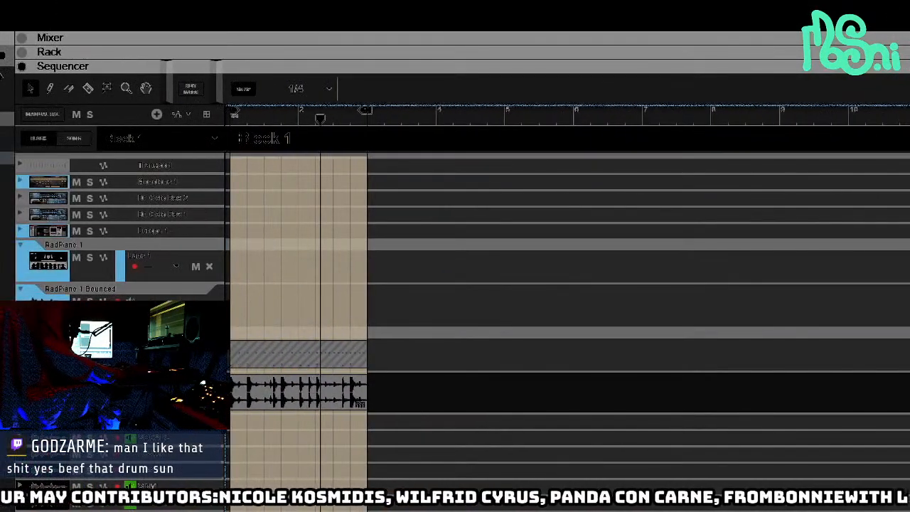
left_click(76, 345)
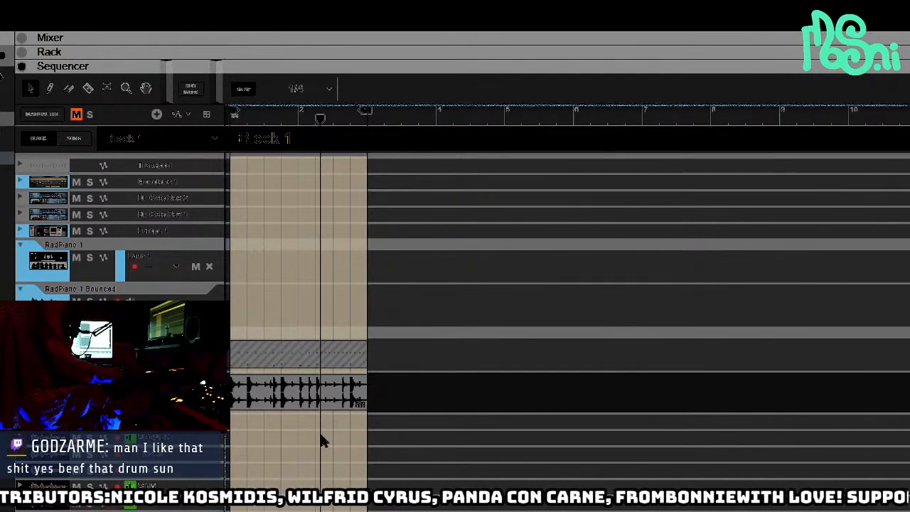
scroll(328, 380, "up", 3)
scroll(328, 379, "down", 3)
scroll(280, 415, "up", 5)
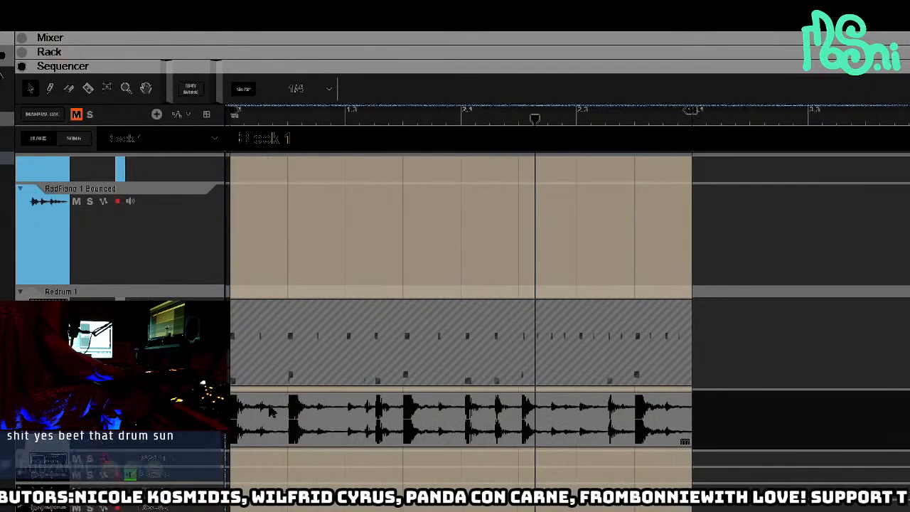
scroll(311, 392, "down", 5)
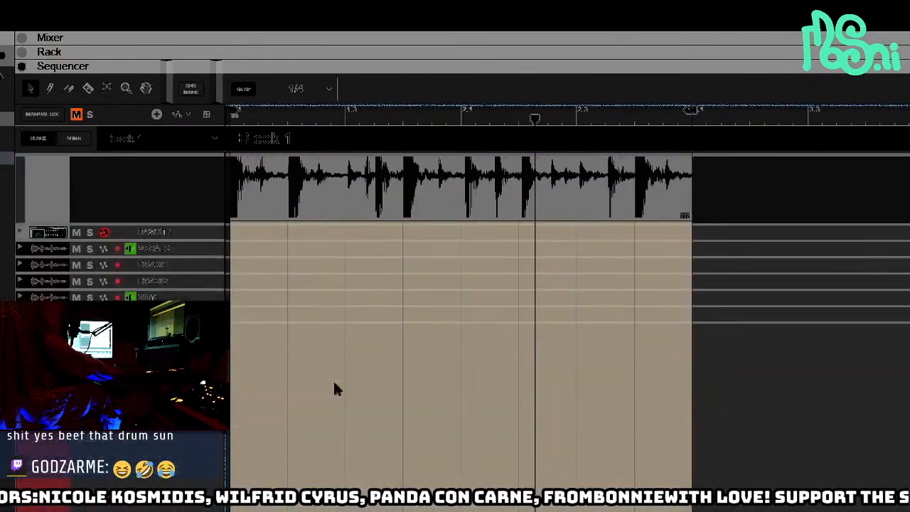
scroll(334, 390, "down", 3)
scroll(337, 395, "up", 3)
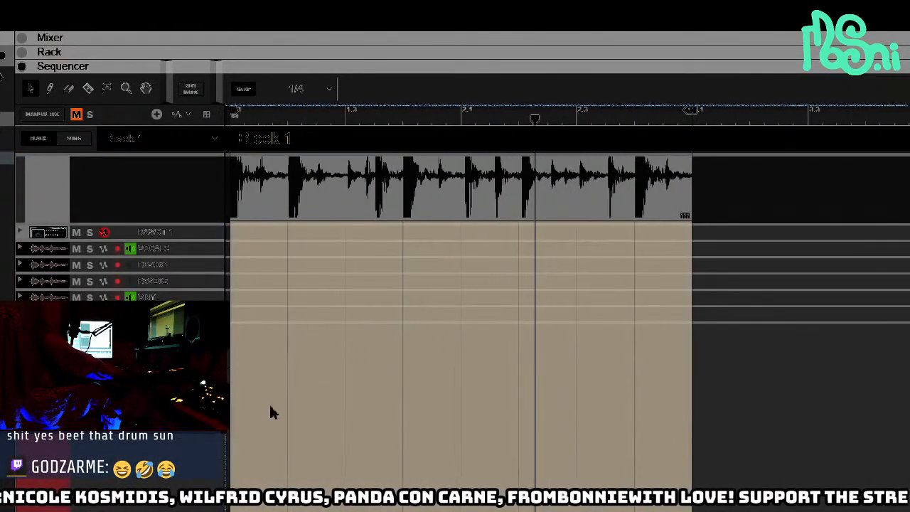
scroll(273, 410, "up", 3)
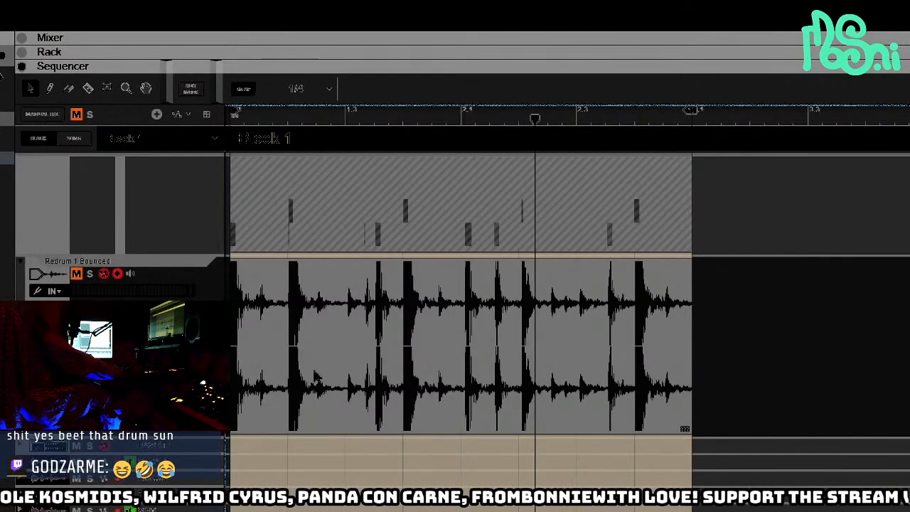
scroll(284, 427, "down", 3)
scroll(284, 426, "up", 4)
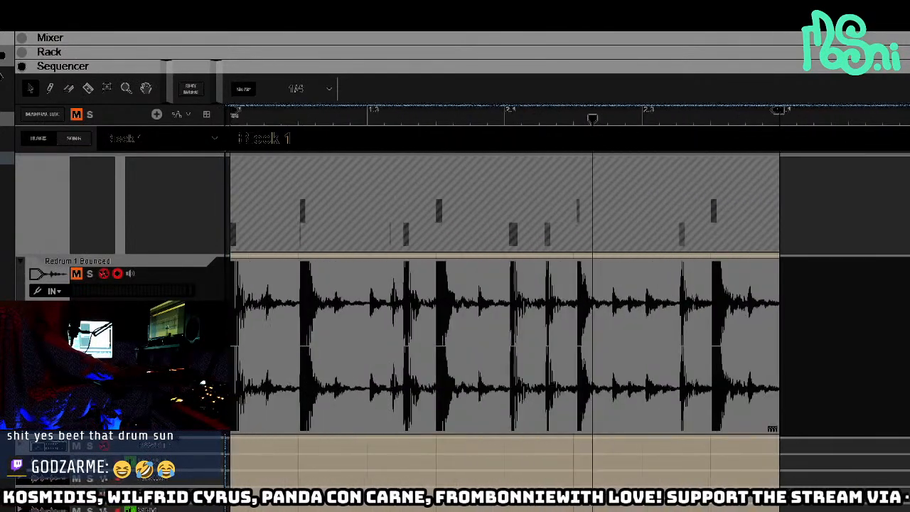
scroll(240, 485, "down", 3)
scroll(245, 482, "up", 4)
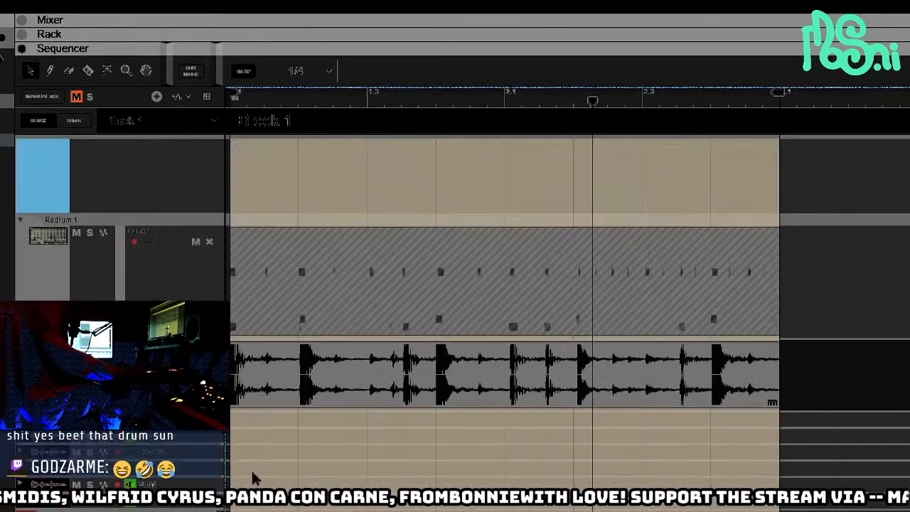
scroll(255, 478, "up", 1)
scroll(310, 346, "down", 5)
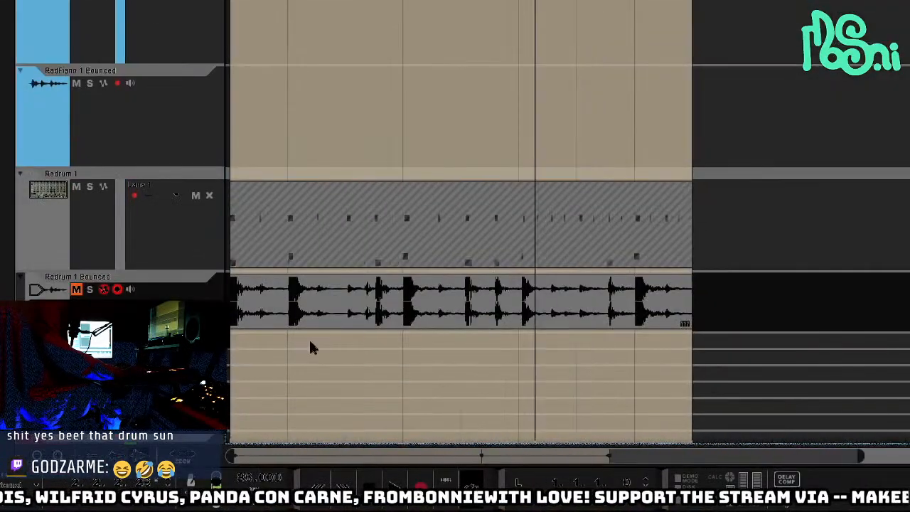
scroll(310, 347, "up", 3)
scroll(298, 349, "down", 1)
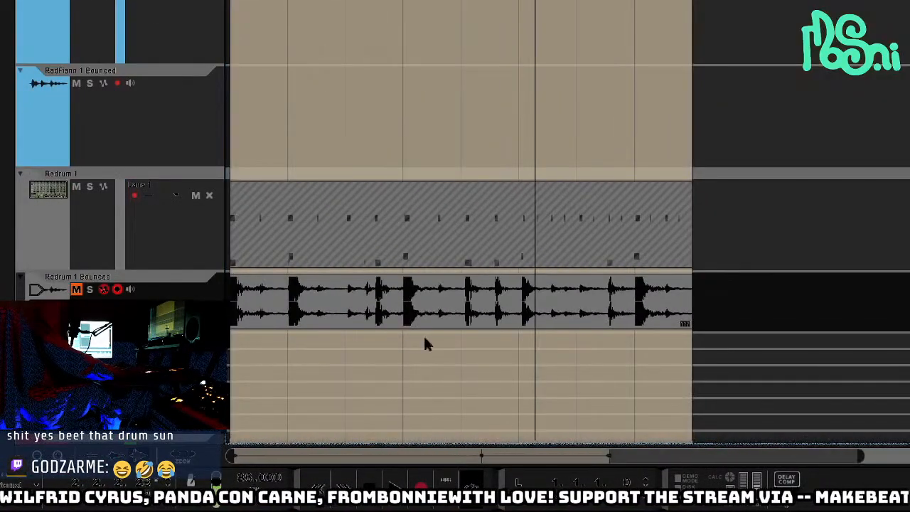
- Select the SP audio track below the bounced drum track
scroll(301, 405, "down", 3)
scroll(286, 408, "down", 2)
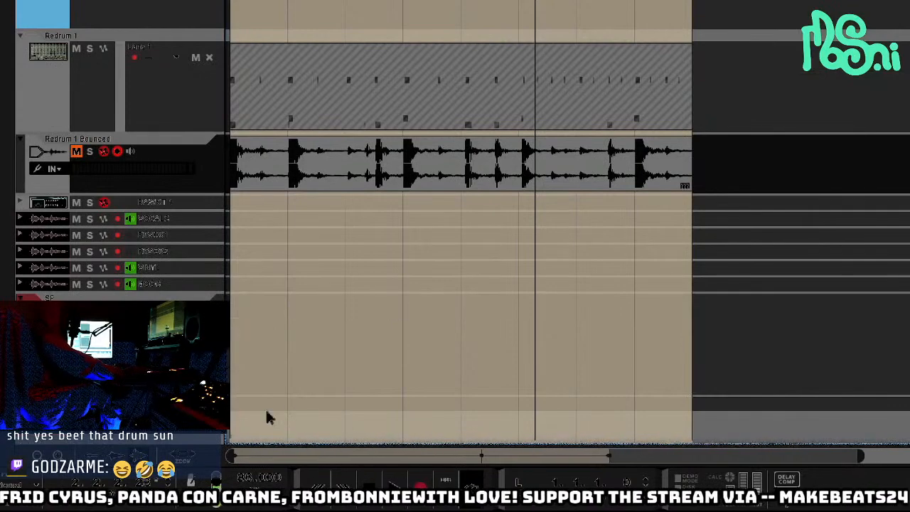
left_click(170, 349)
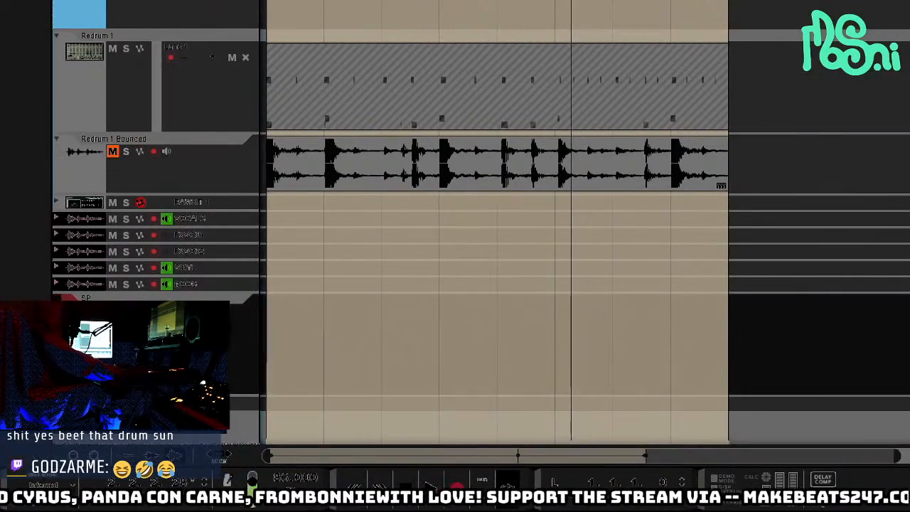
scroll(402, 249, "up", 3)
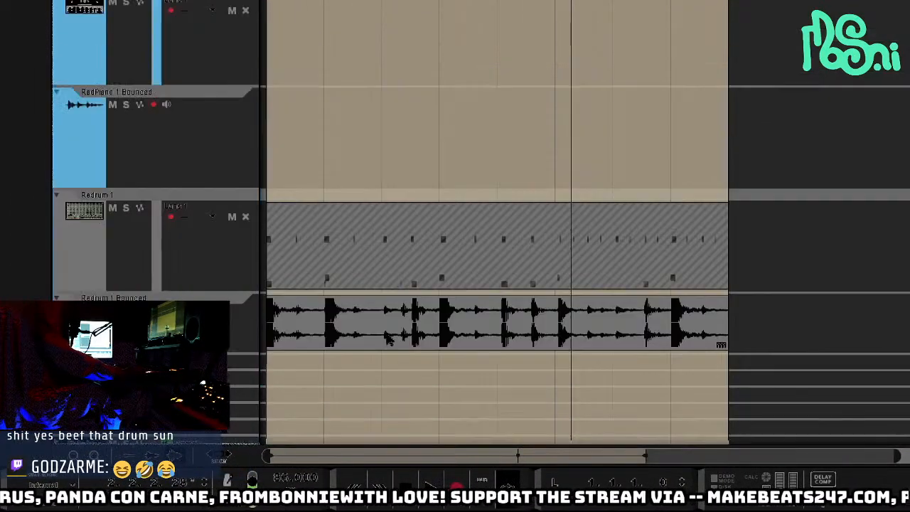
- Load the Redrum 1 Bounced loop into both empty Dr. OctoRex devices and unfold the DRUMS LOW one
scroll(403, 242, "up", 3)
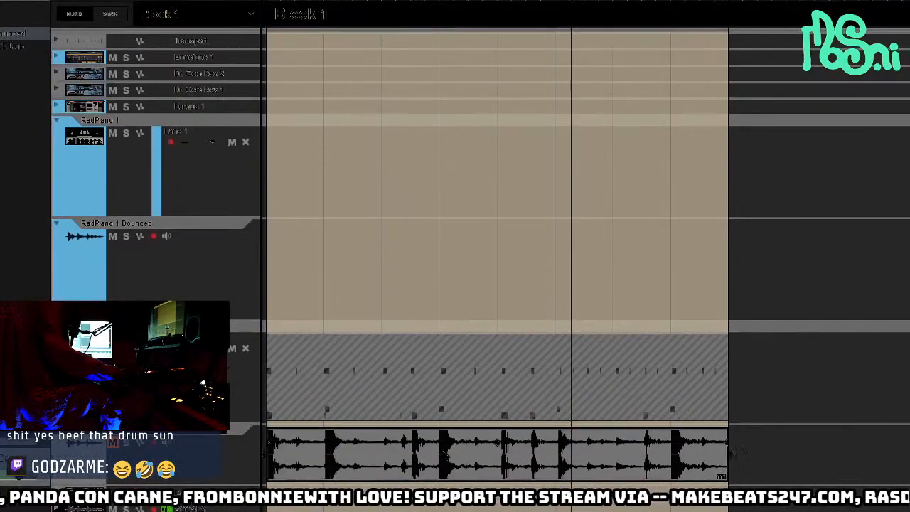
key("F6")
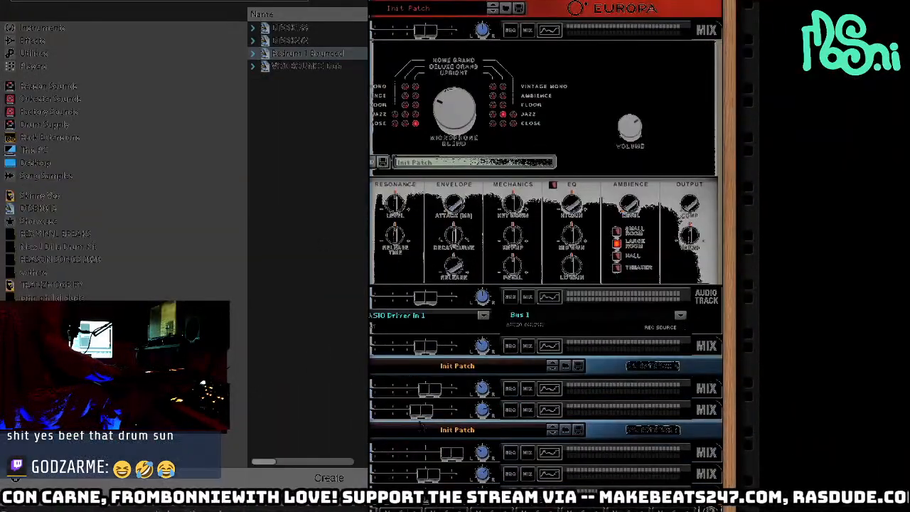
scroll(454, 325, "left", 3)
left_click_drag(306, 54, 581, 429)
scroll(440, 426, "left", 2)
left_click(397, 366)
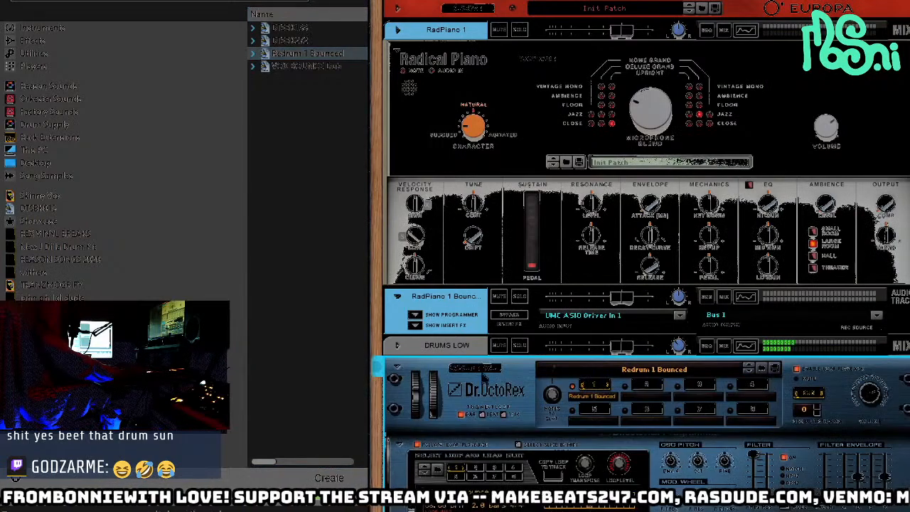
- Set the second Dr. OctoRex's polyphony to 1, then solo the DRUMS HIGH channel and raise its level slightly
scroll(497, 355, "down", 5)
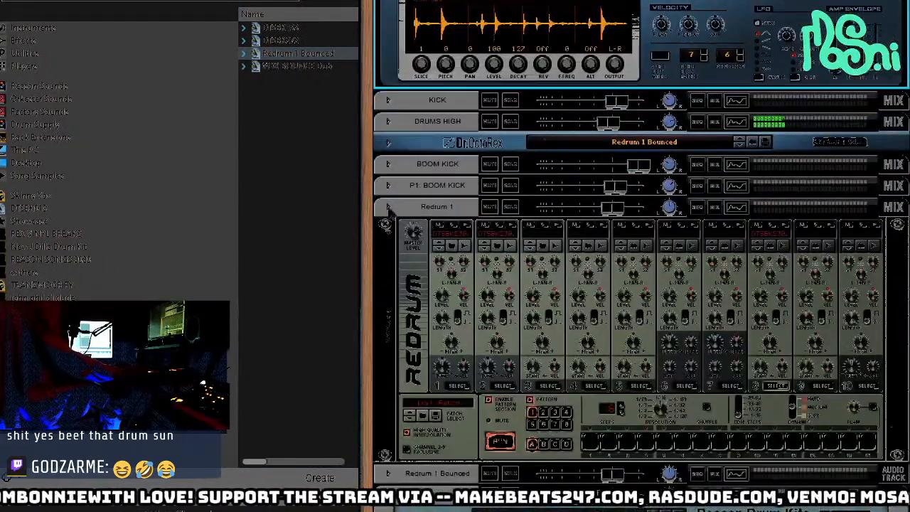
left_click(388, 207)
left_click(388, 207)
left_click(388, 142)
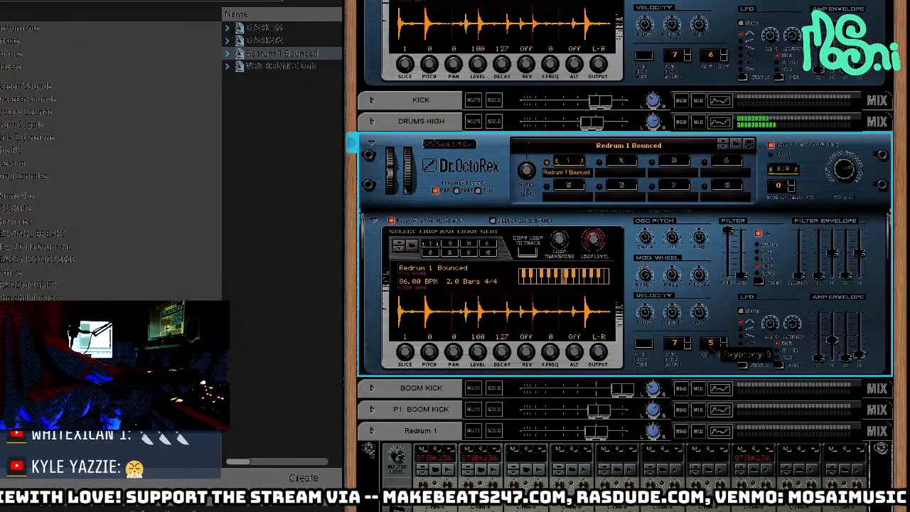
left_click(494, 122)
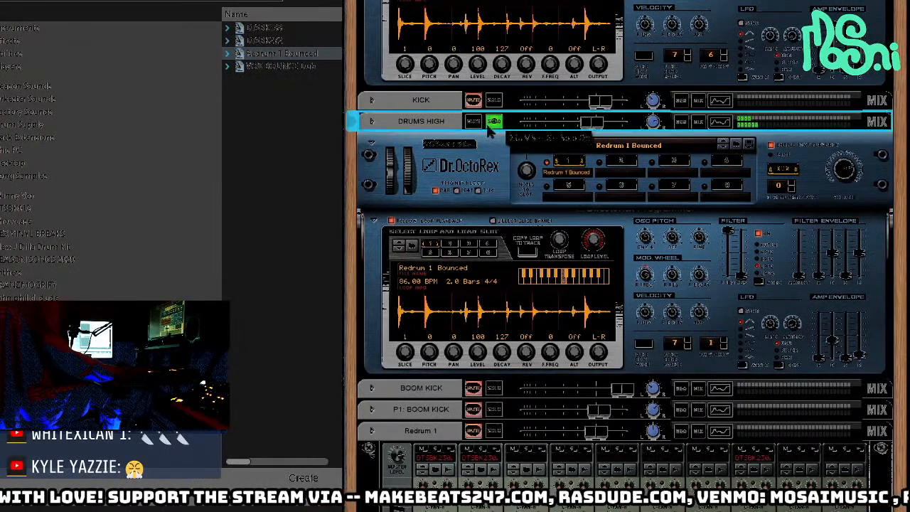
left_click(551, 287)
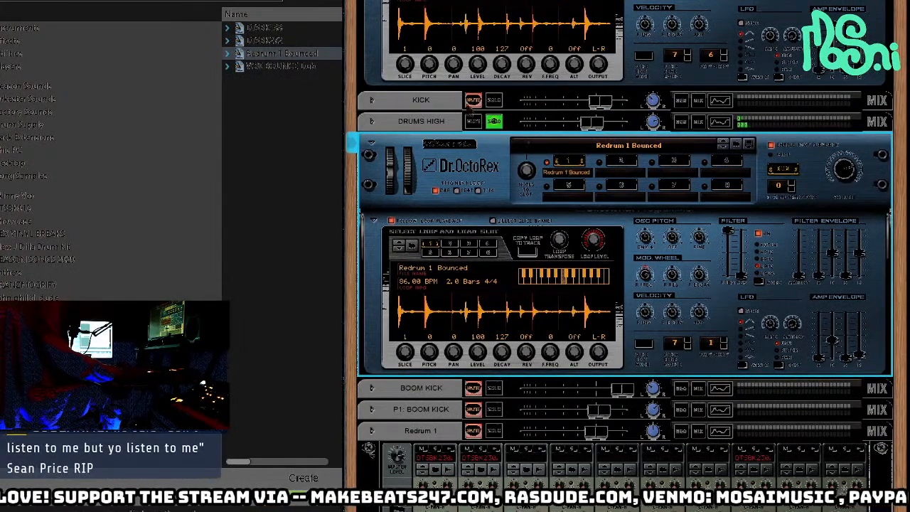
left_click(590, 123)
- Assign the four kick slices of the second Dr. OctoRex's loop to a separate output and unsolo DRUMS HIGH
left_click(644, 344)
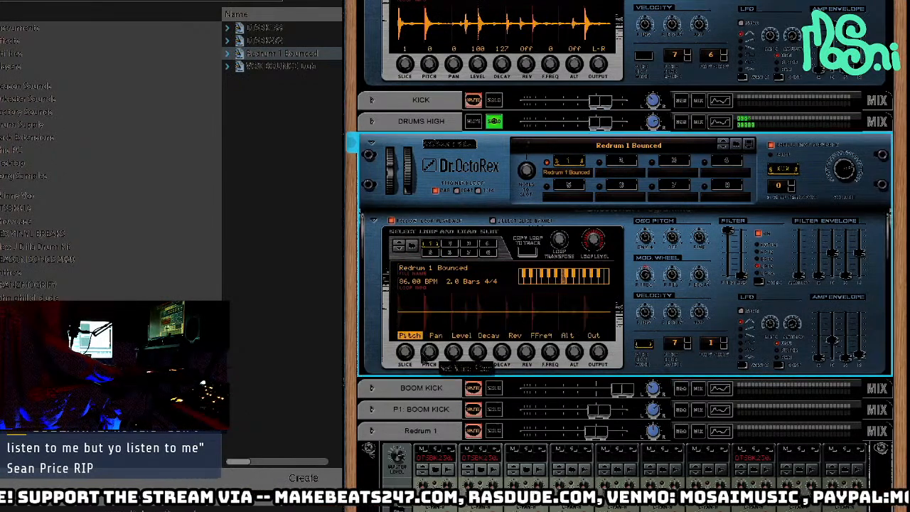
left_click(594, 336)
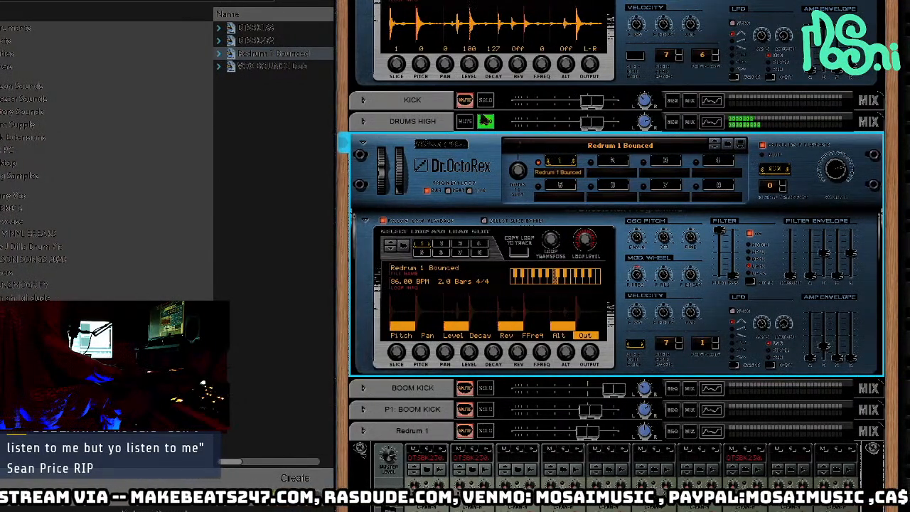
left_click(485, 121)
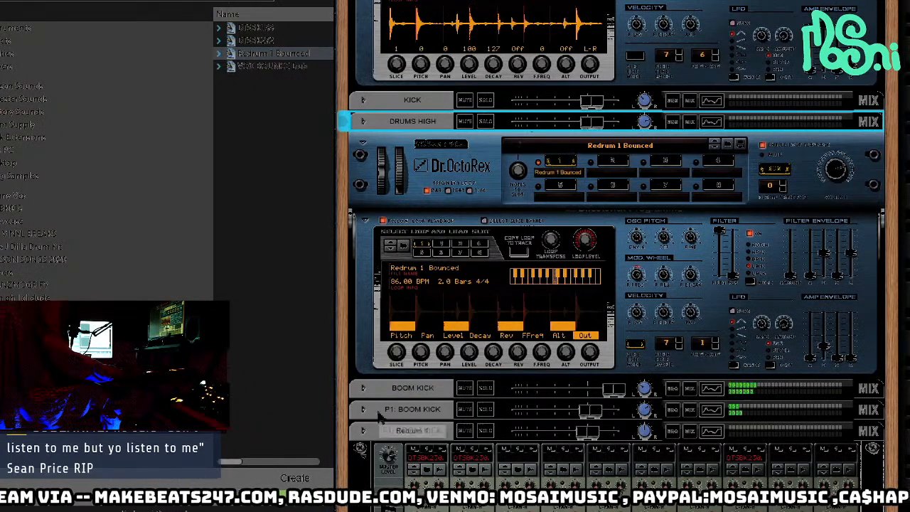
- Turn on slice selection via MIDI and reset the output of the second and fourth reassigned slices
left_click(405, 416)
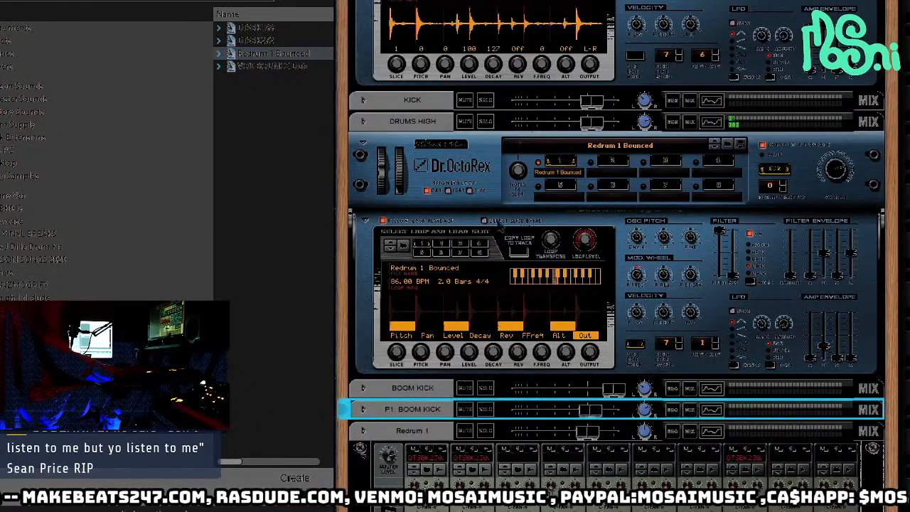
left_click(485, 264)
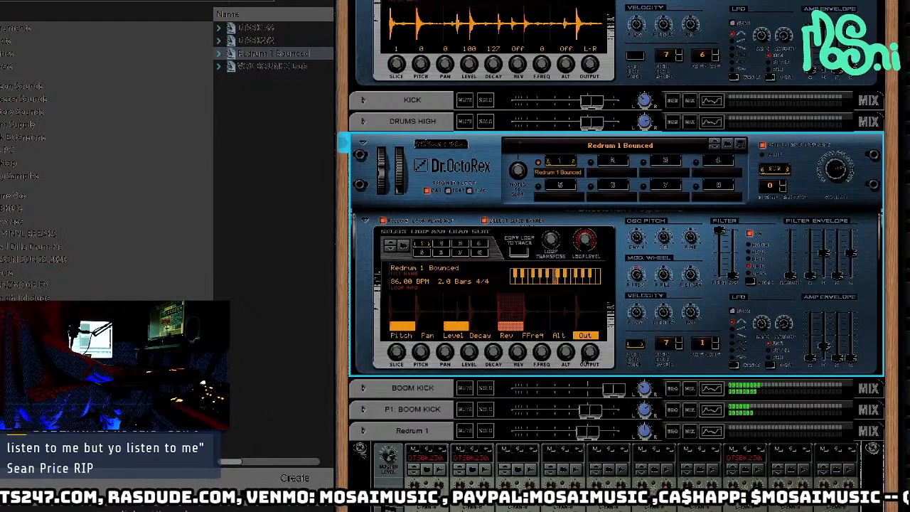
scroll(600, 353, "down", 3)
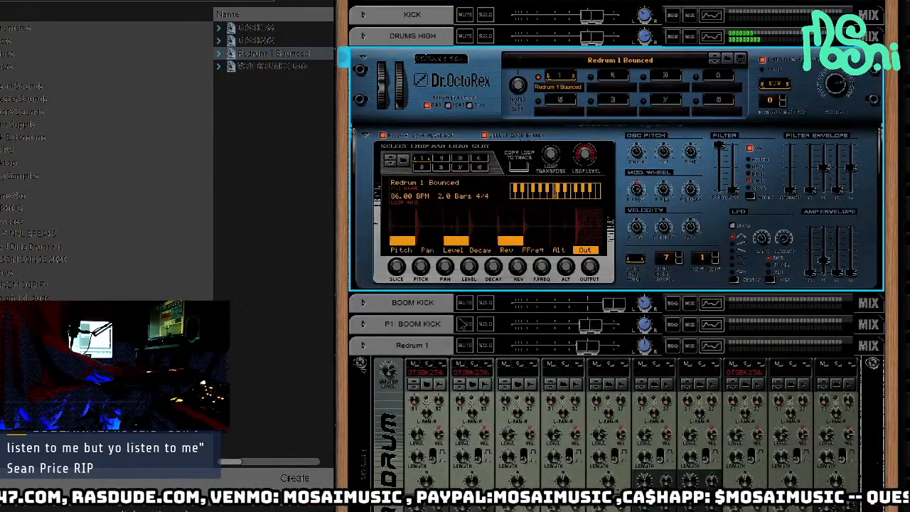
left_click(360, 325)
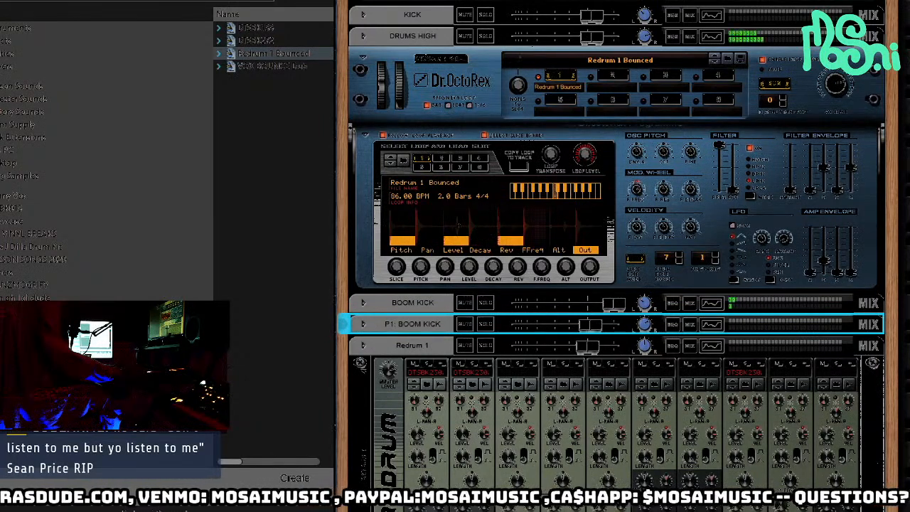
left_click_drag(458, 228, 456, 249)
- Raise the P1: BOOM KICK channel level and set its ECF-42 filter frequency to 28
left_click(363, 323)
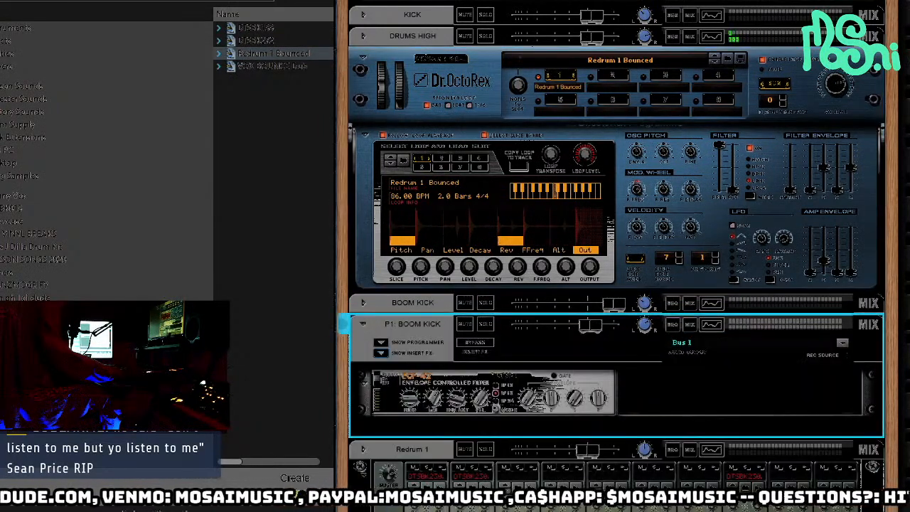
left_click(430, 375)
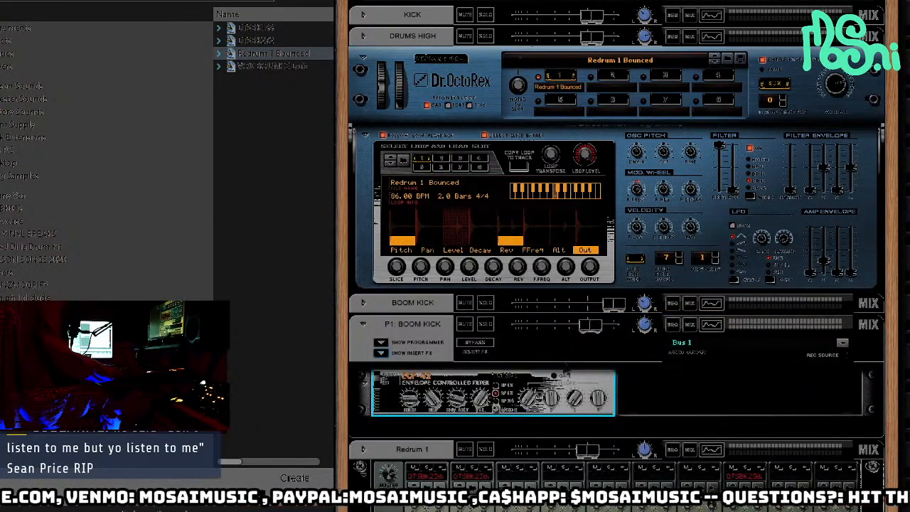
left_click(604, 334)
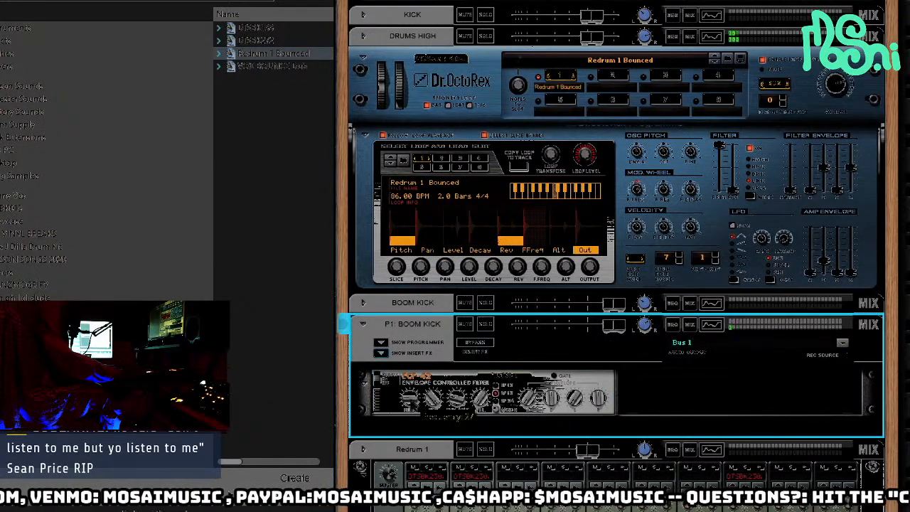
left_click(412, 400)
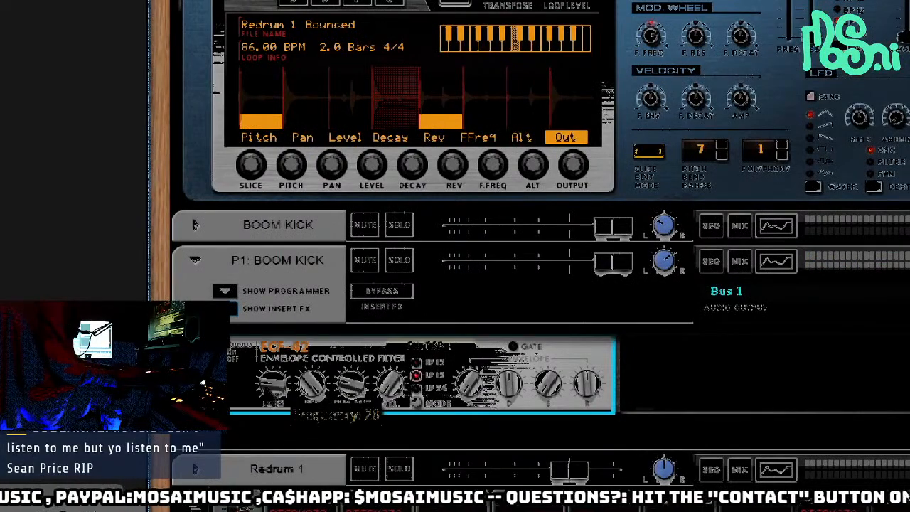
- Close the Sonoris ISRC Editor window and return to the rack
key("alt+Tab")
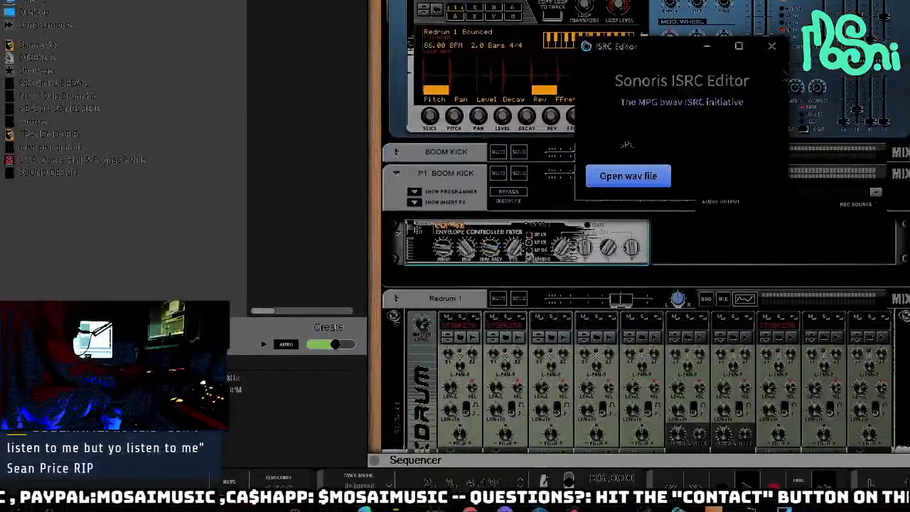
left_click(778, 48)
left_click(665, 216)
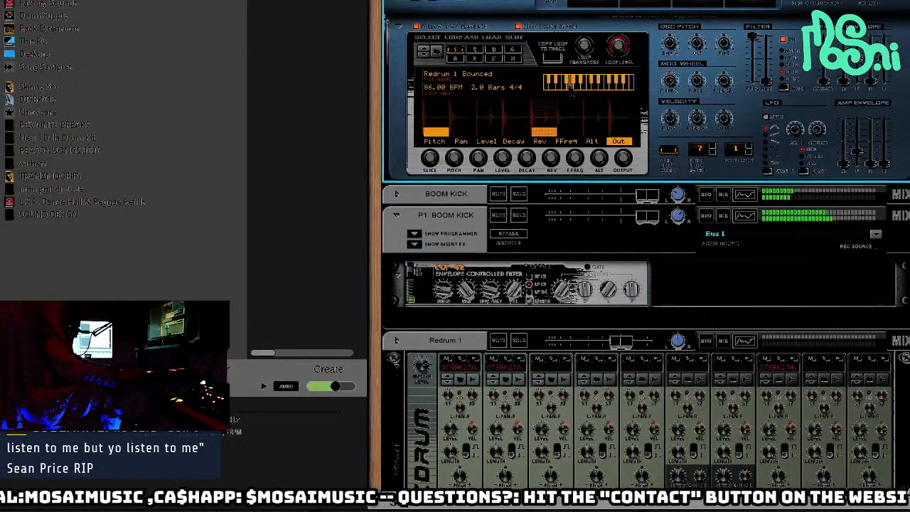
- Solo the DRUMS LOW channel to check it and adjust the first Dr. OctoRex's master volume
left_click(454, 294)
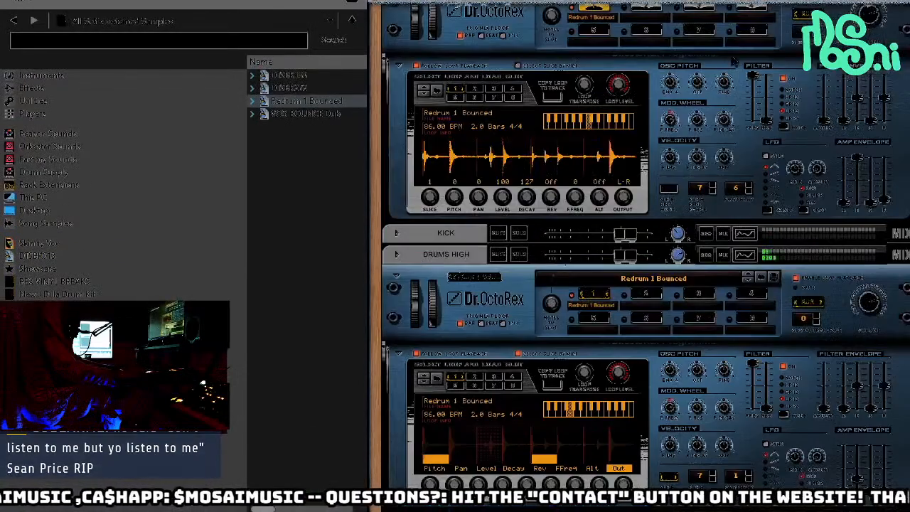
scroll(587, 40, "up", 2)
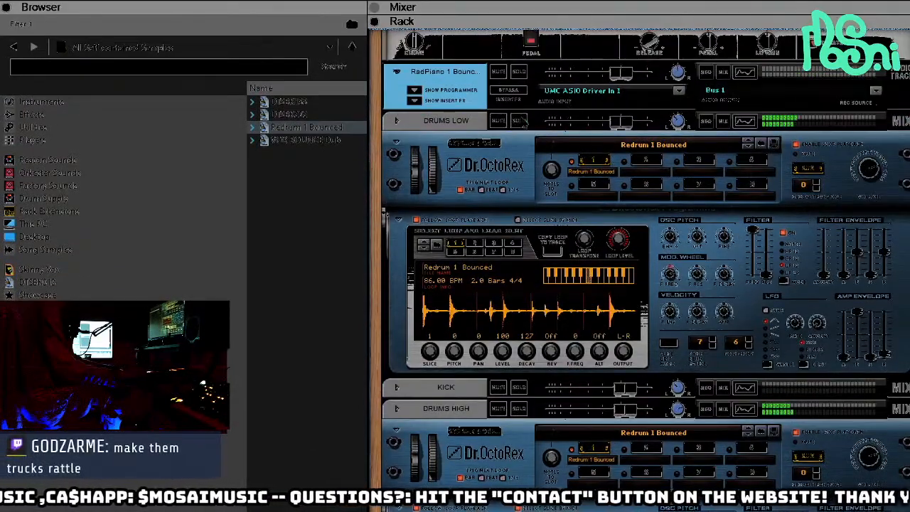
left_click(520, 121)
left_click(868, 169)
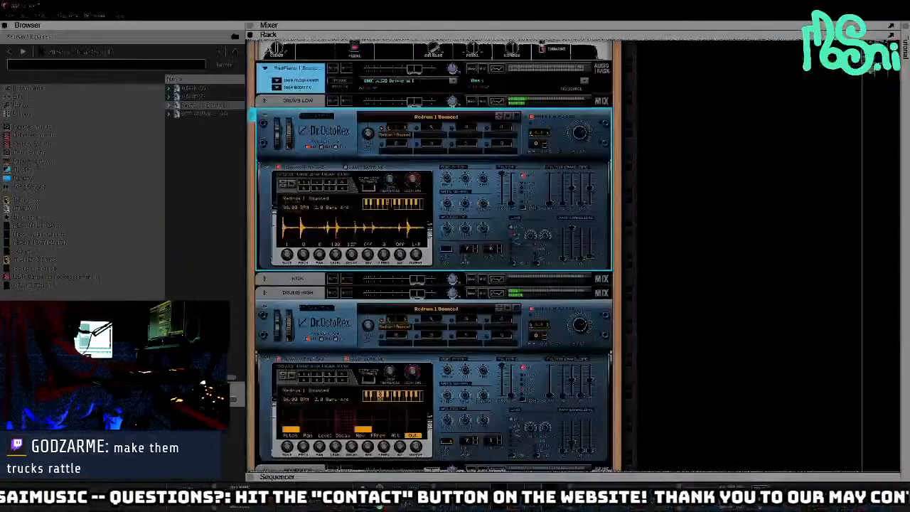
- Fold all devices in the rack and show the sequencer
scroll(435, 249, "up", 8)
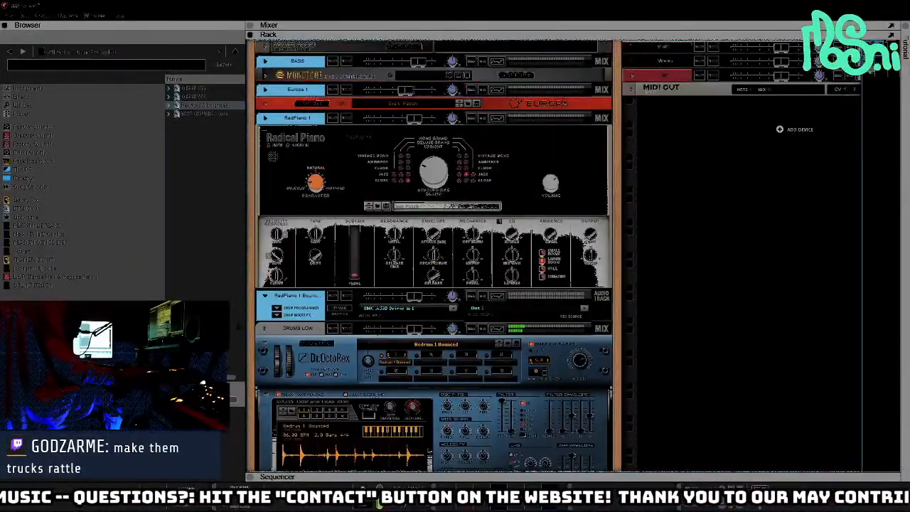
left_click(264, 131, "alt")
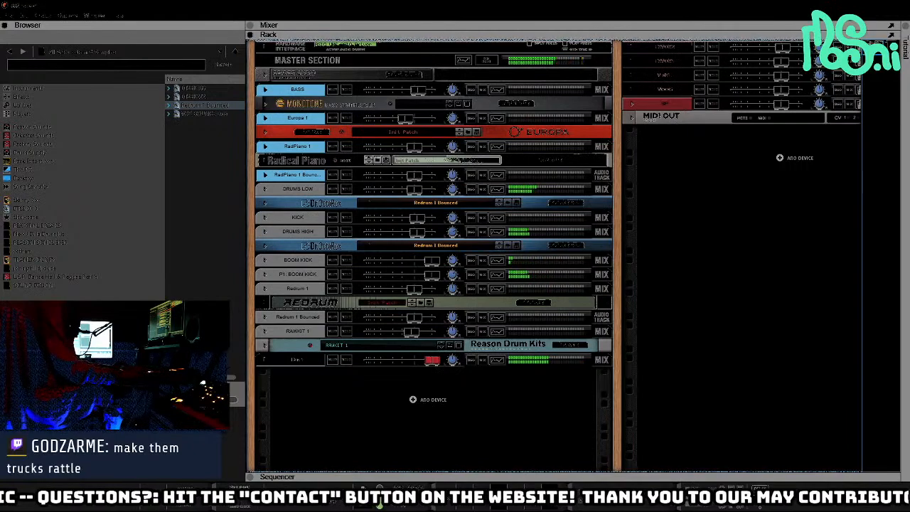
key("F7")
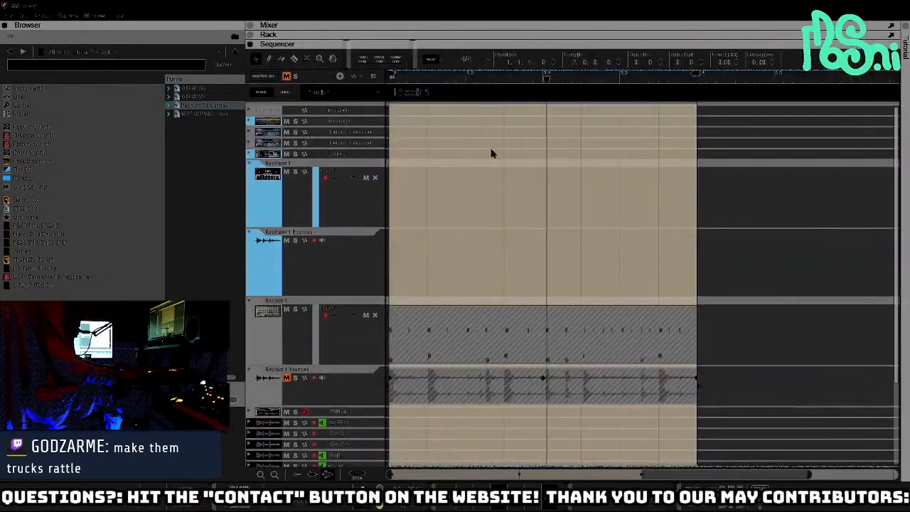
- Switch to the song arrangement and move the RadPiano 1 Bounced clip from the song start over the later audio clip
key("b")
scroll(498, 294, "down", 4)
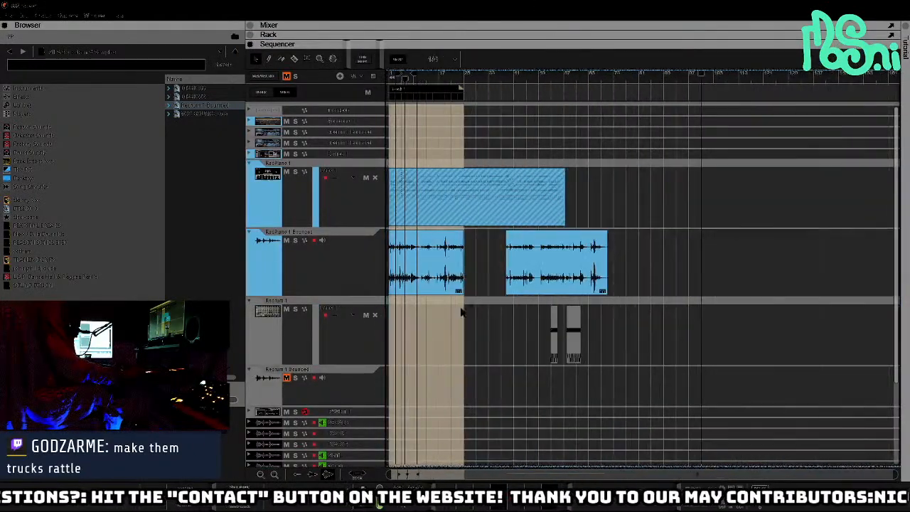
scroll(459, 316, "up", 2)
left_click_drag(448, 277, 717, 277)
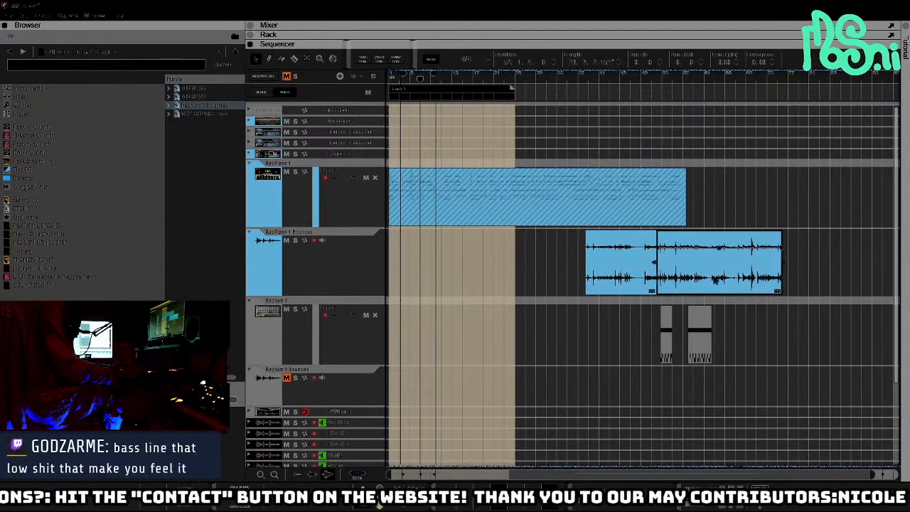
- Set the loop range from bar 1 to bar 9
scroll(451, 181, "up", 5)
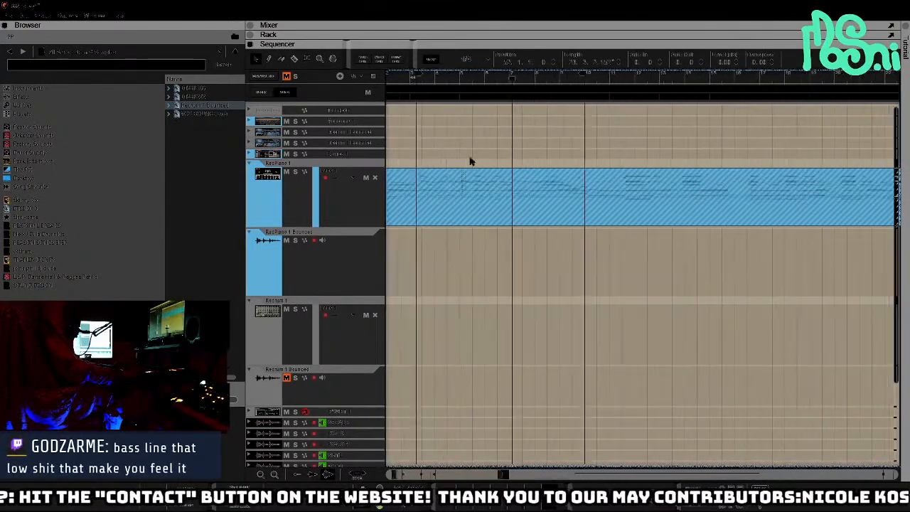
left_click_drag(420, 75, 385, 76)
left_click_drag(613, 76, 588, 83)
left_click(597, 124)
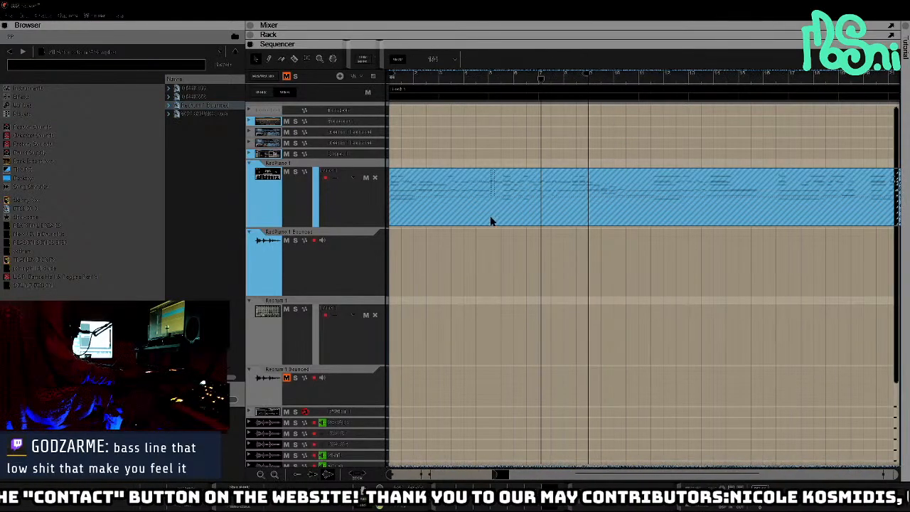
- Reduce the track heights and play the song from bar 1
scroll(489, 225, "up", 2)
scroll(483, 223, "down", 3)
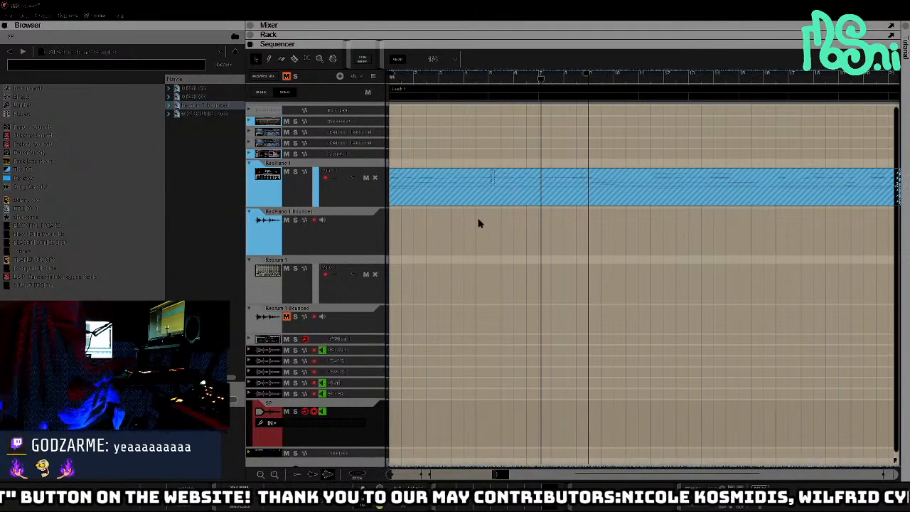
key("shift+Return")
key("space")
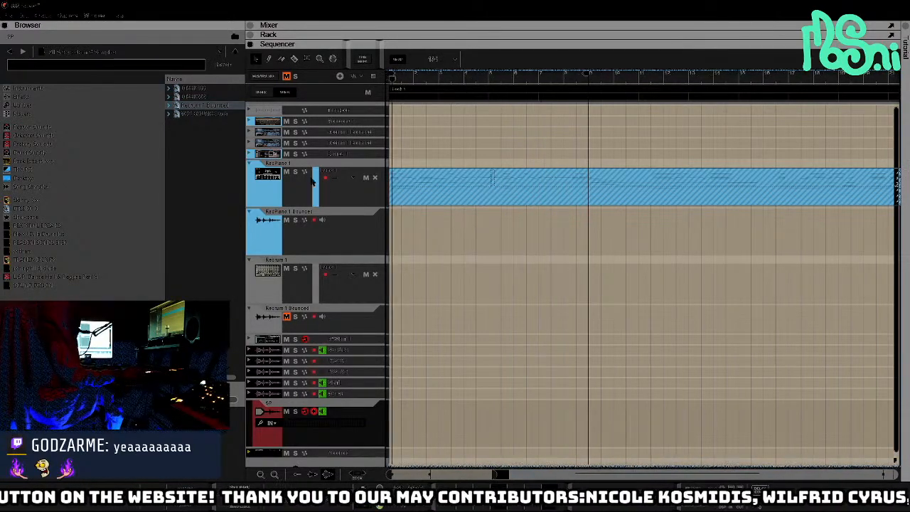
- Record a new piano part from bar 1 to bar 9 on a new note lane of the RadPiano 1 track
left_click(352, 123)
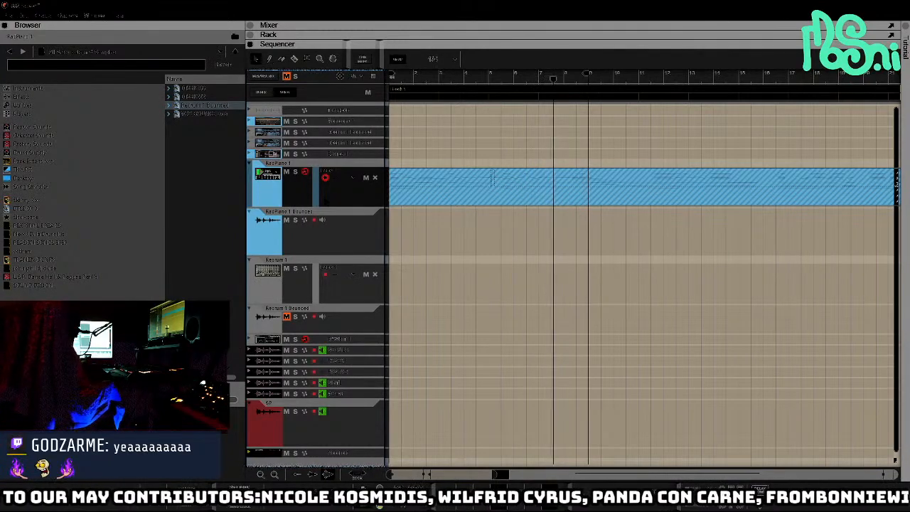
key("ctrl+Return")
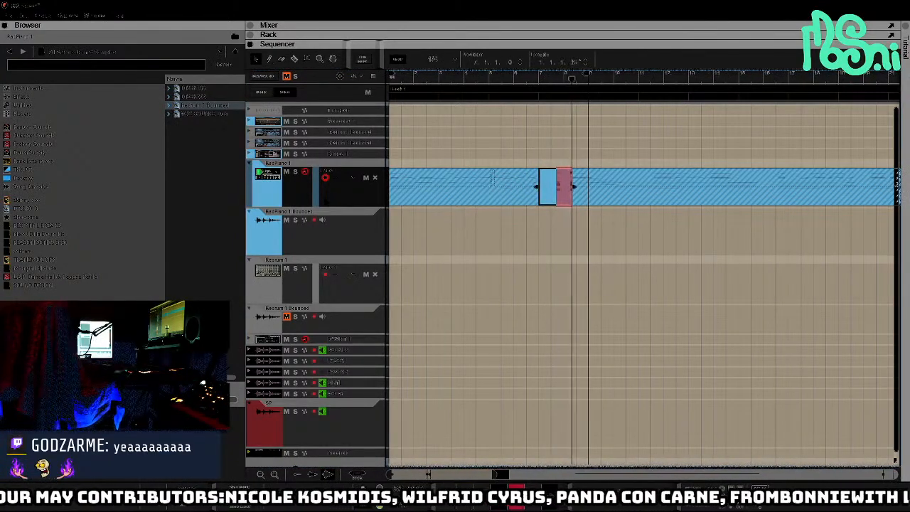
key("period")
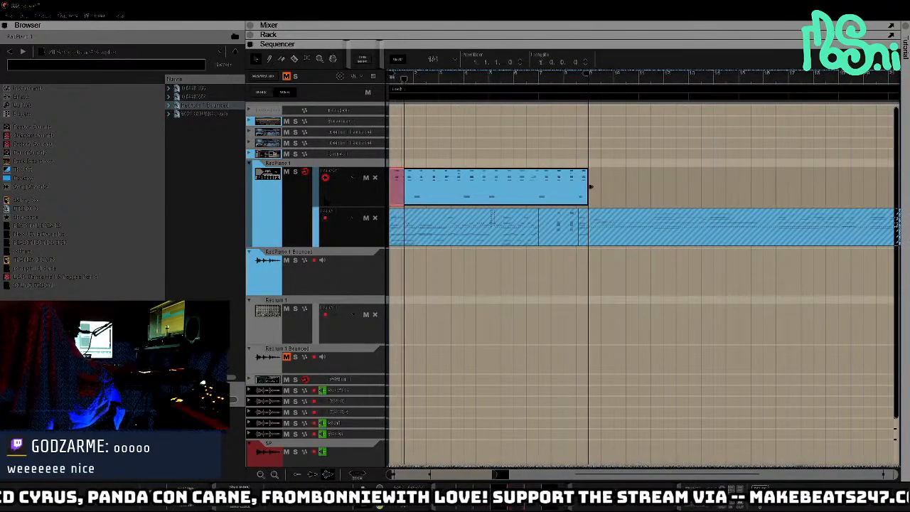
- Select the Monotone bass track and unfold its Monotone synthesizer in the rack
left_click(354, 154)
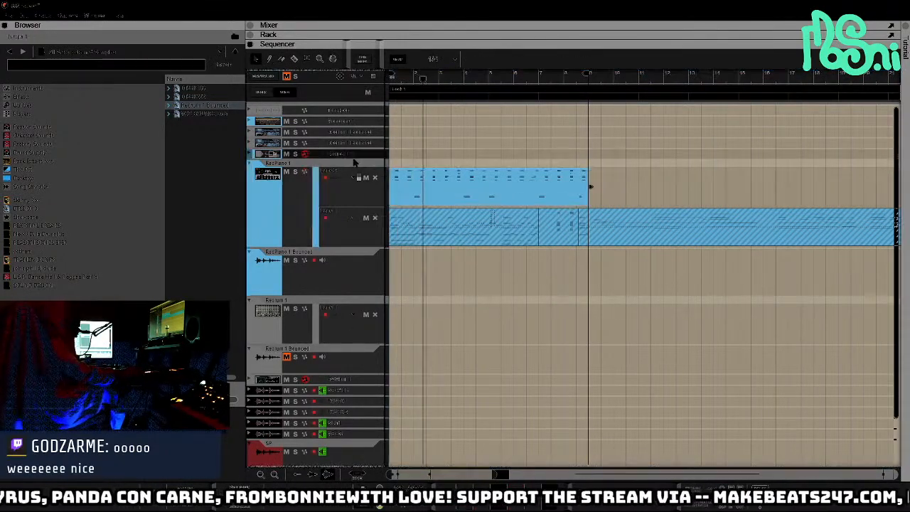
left_click(341, 127)
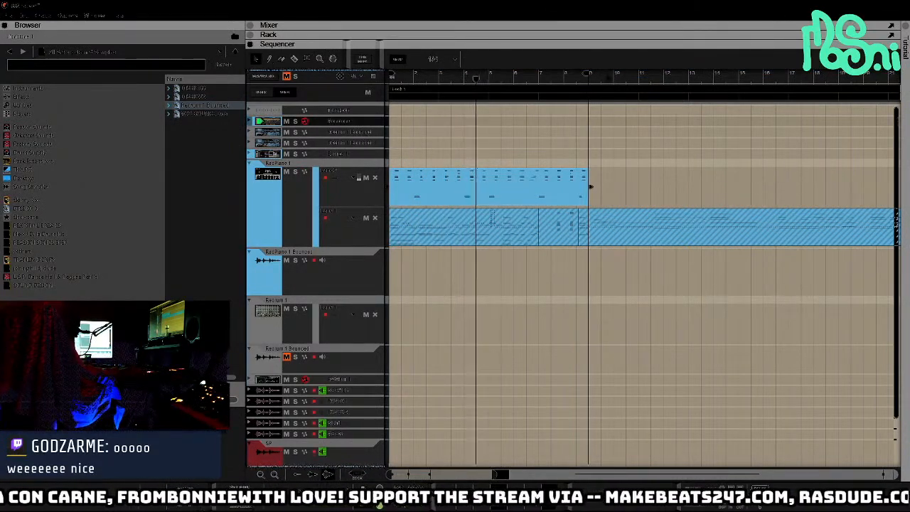
key("F6")
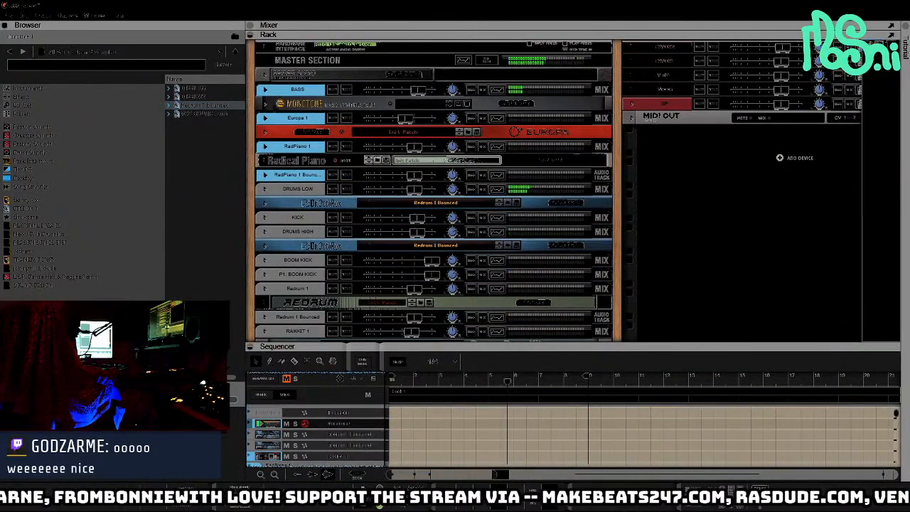
left_click(252, 104)
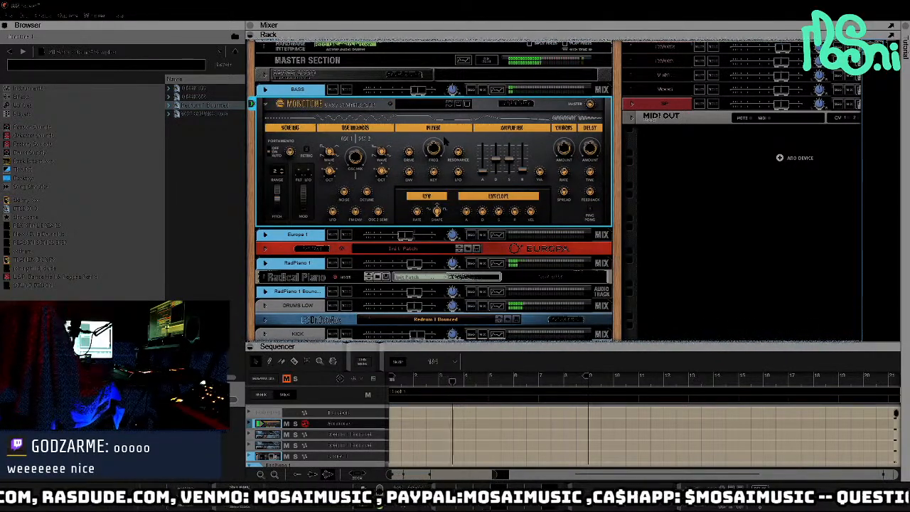
- Record a bass part on the Monotone track over the bar 1 to bar 9 loop and show the sequencer
key("ctrl+Return")
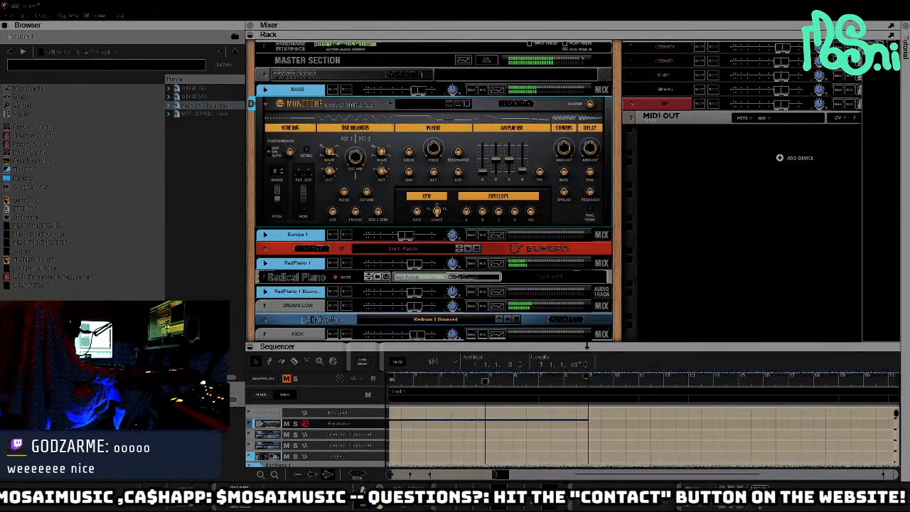
left_click_drag(587, 344, 562, 47)
scroll(442, 290, "down", 1)
scroll(441, 292, "up", 1)
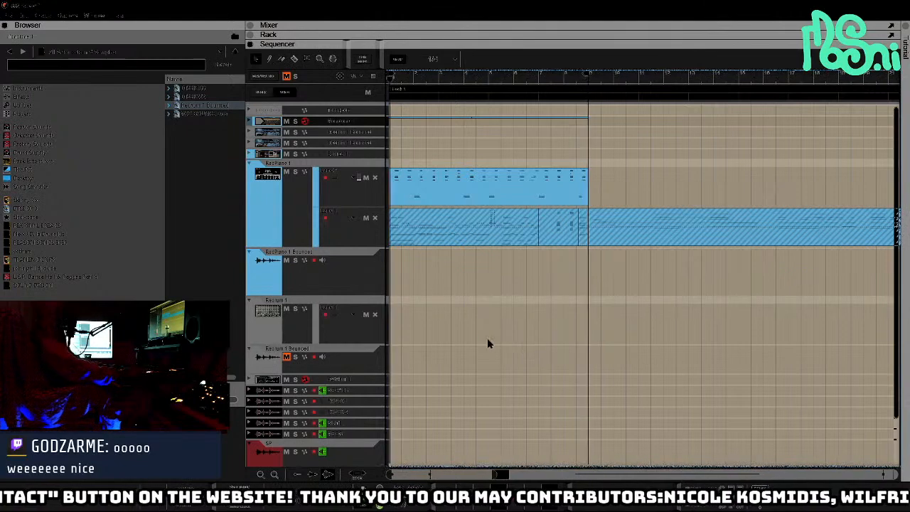
- Browse the instruments and add a Friktion string instrument below the RadPiano 1 track
left_click(44, 88)
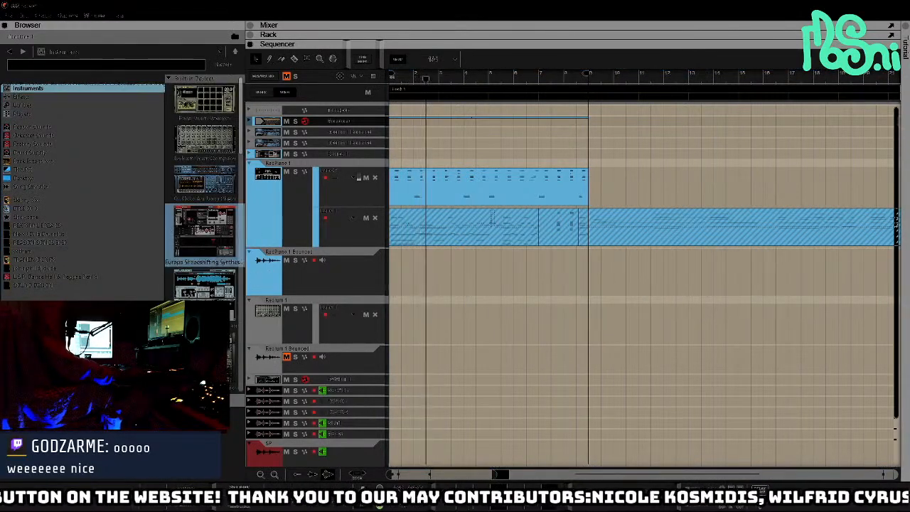
scroll(185, 227, "down", 5)
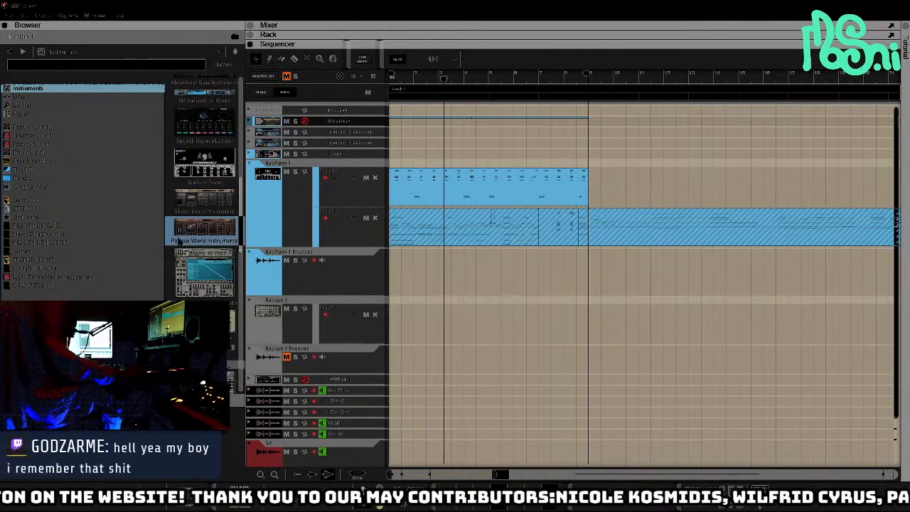
scroll(180, 236, "down", 5)
left_click_drag(204, 153, 359, 228)
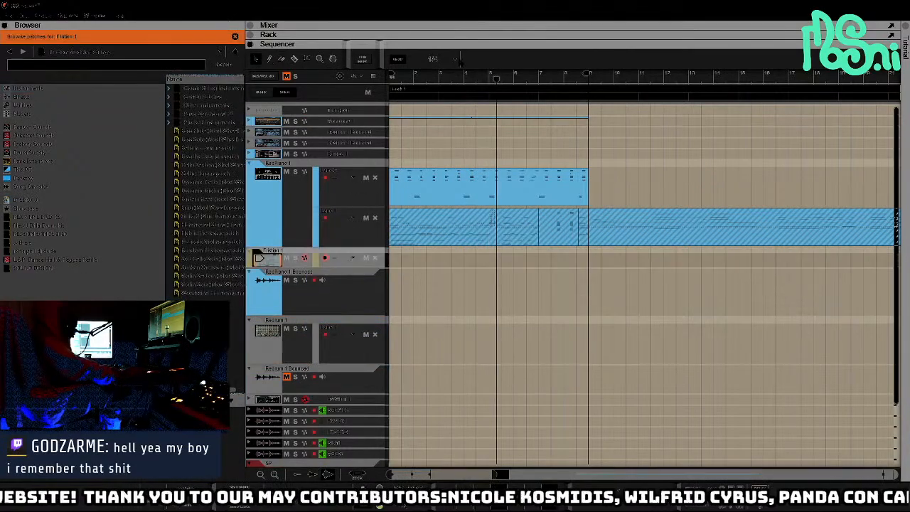
- Show the rack and set the output routing of the Friktion mix channel
left_click_drag(457, 44, 457, 477)
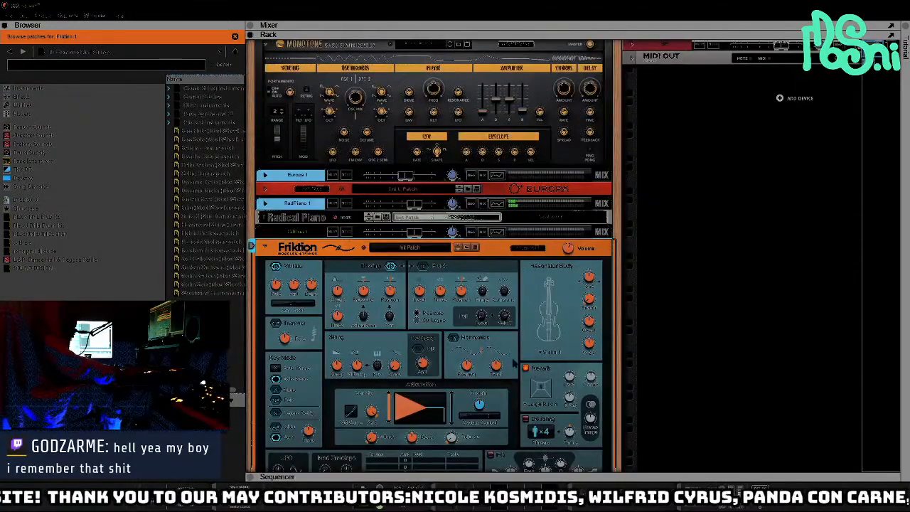
right_click(291, 231)
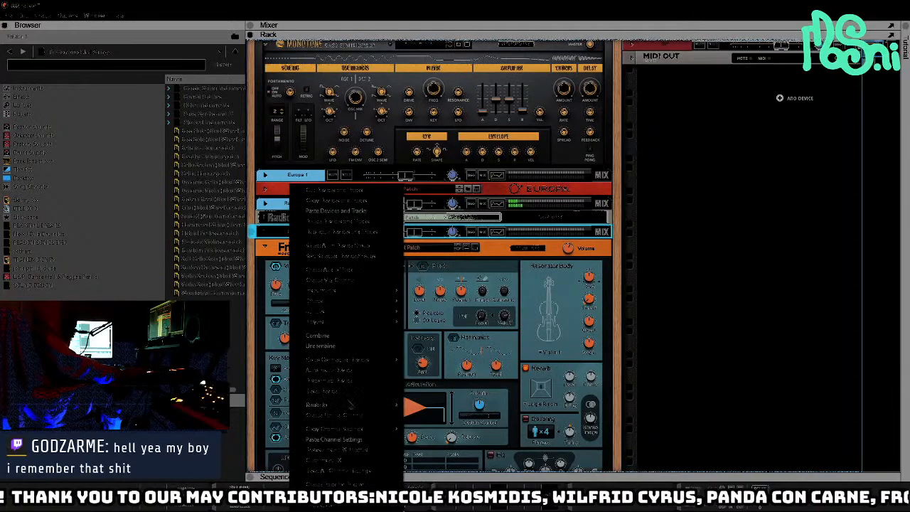
mouse_move(350, 404)
left_click(425, 419)
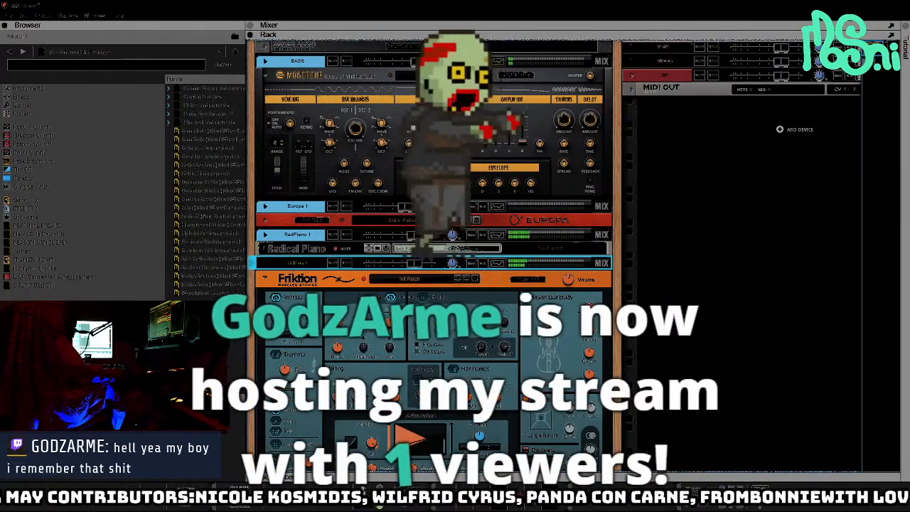
- Load the Airy Ensemble (Mod Wheel) patch from the Classic String Instruments folder into Friktion and lower its mix channel level
left_click(420, 279)
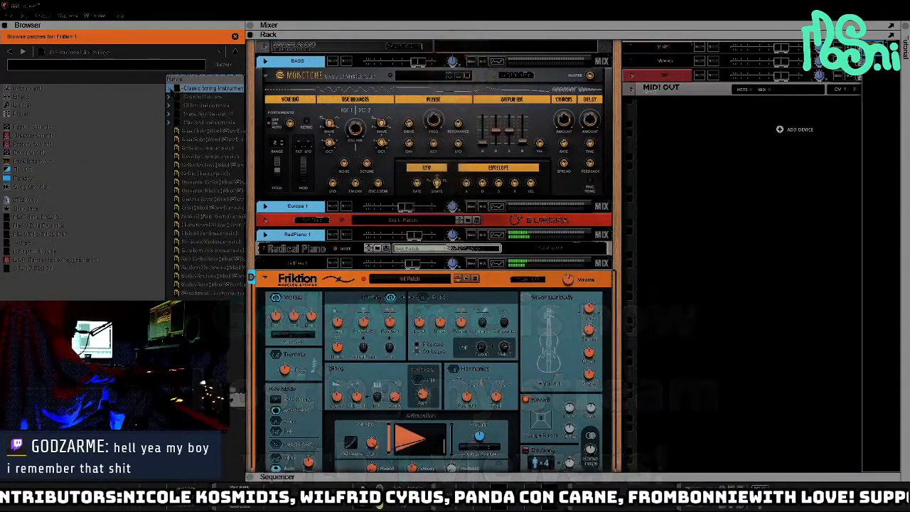
left_click(169, 88)
left_click(188, 96)
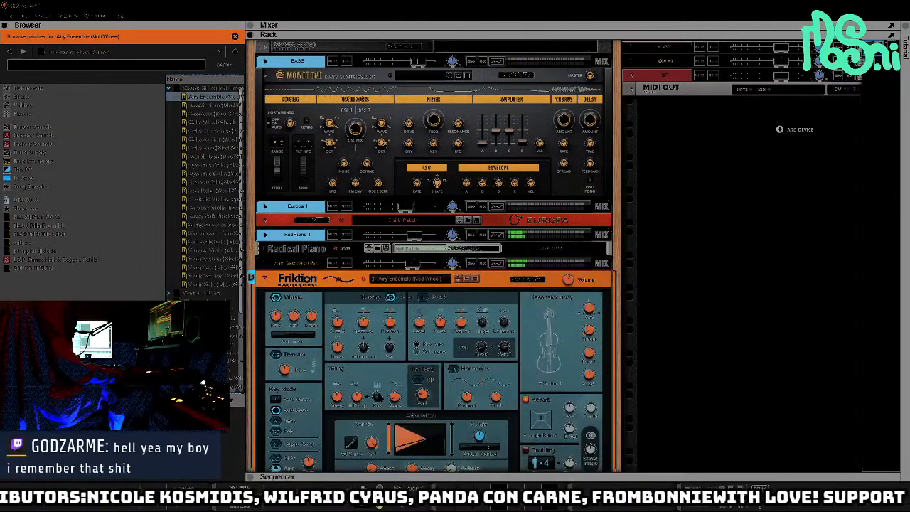
left_click(414, 264)
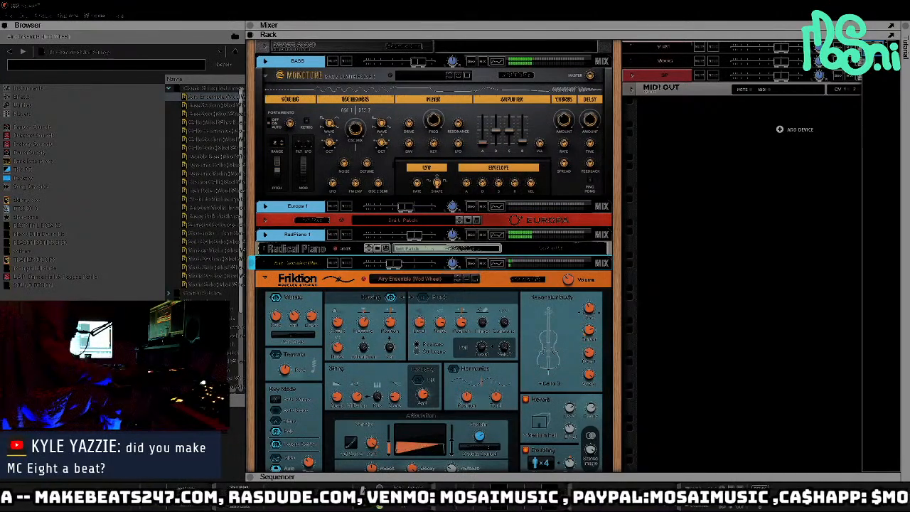
key("Up")
key("Up")
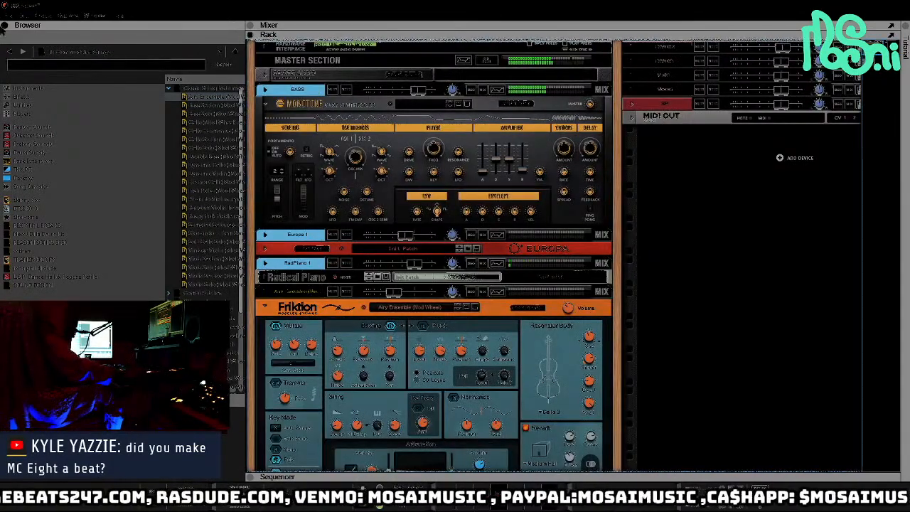
left_click(4, 26)
scroll(472, 118, "right", 3)
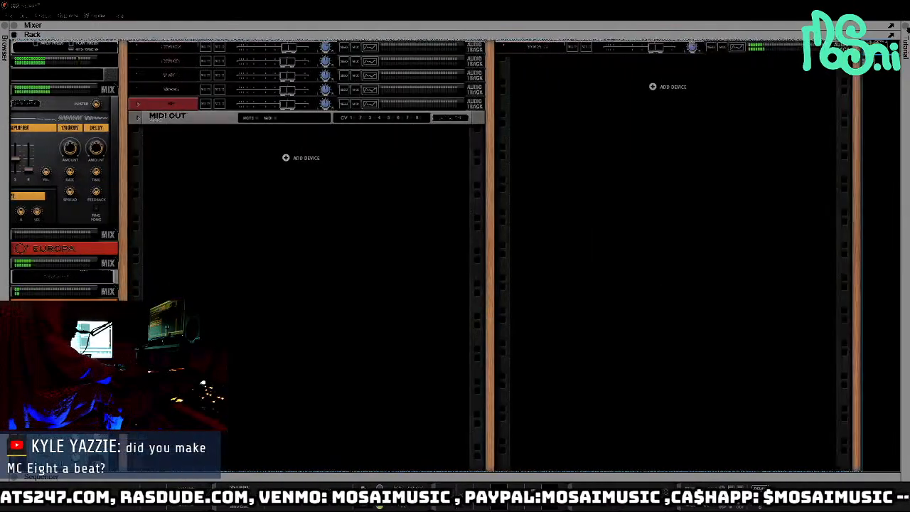
scroll(471, 118, "left", 3)
scroll(471, 117, "down", 1)
scroll(455, 256, "down", 4)
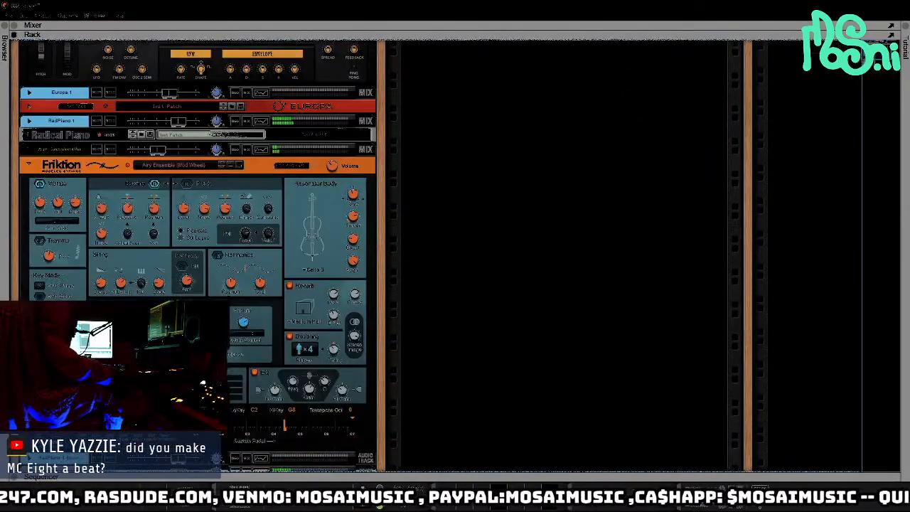
scroll(455, 256, "up", 5)
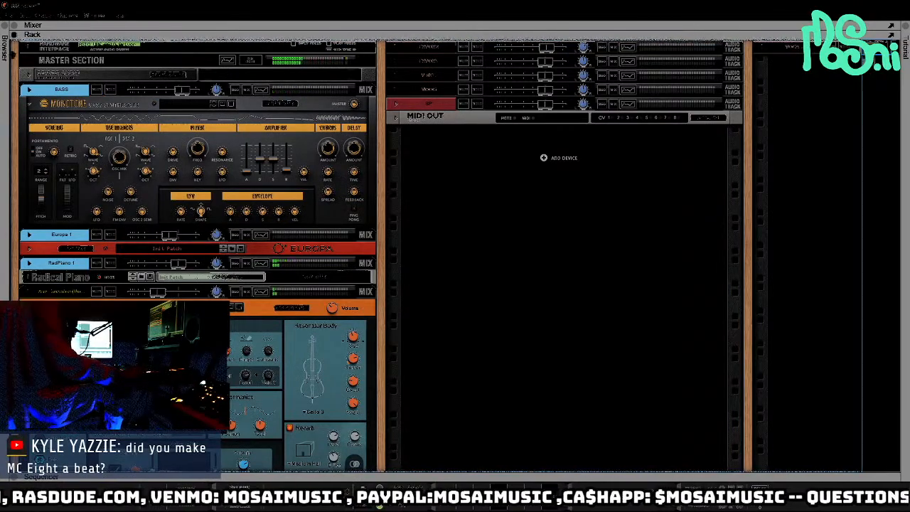
left_click(5, 26)
right_click(816, 171)
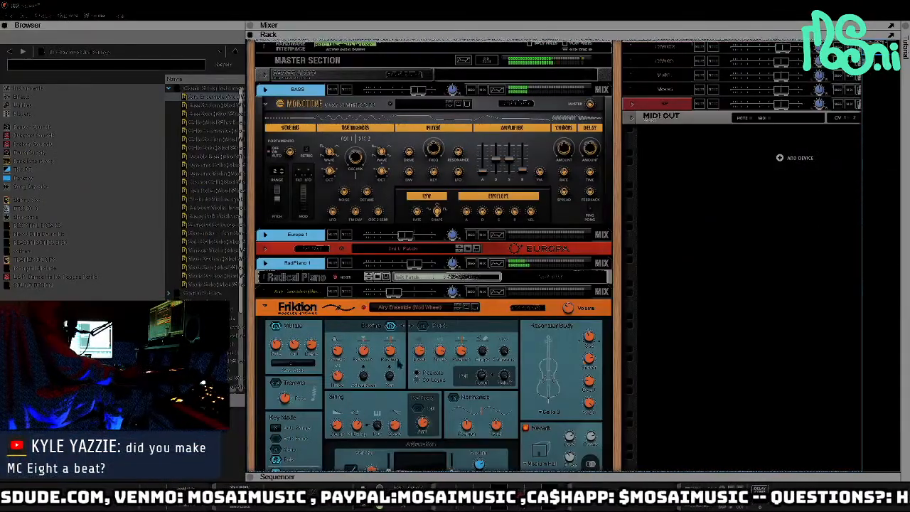
scroll(434, 255, "down", 10)
scroll(434, 256, "up", 10)
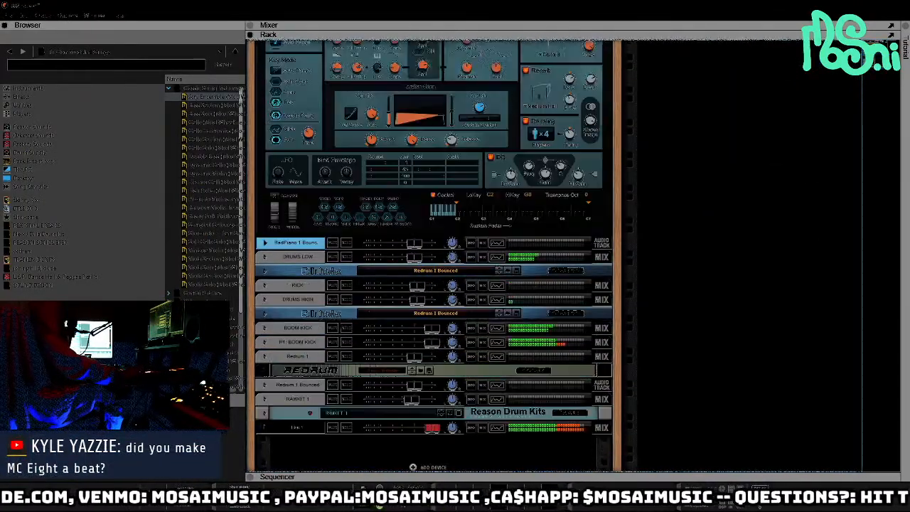
- Return to the sequencer, unfold the Monotone track and open its recorded bass clip for note editing
left_click(446, 115)
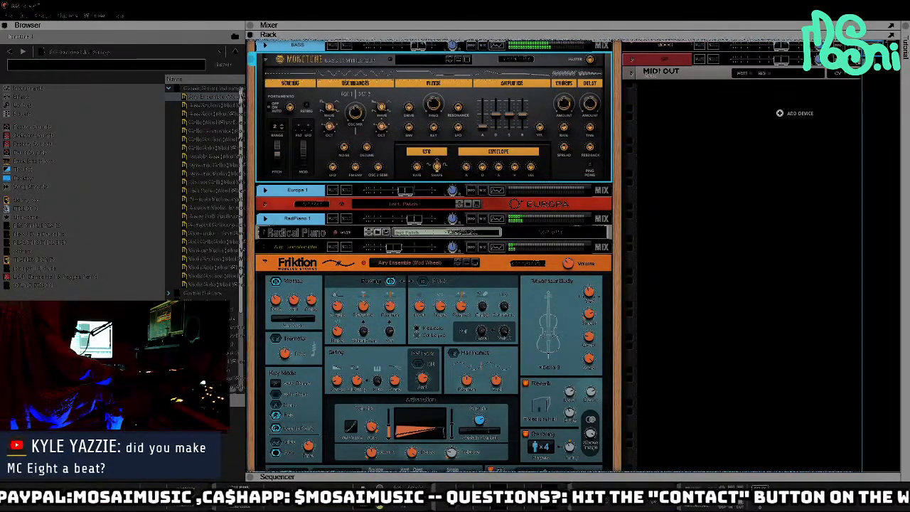
left_click_drag(501, 477, 489, 33)
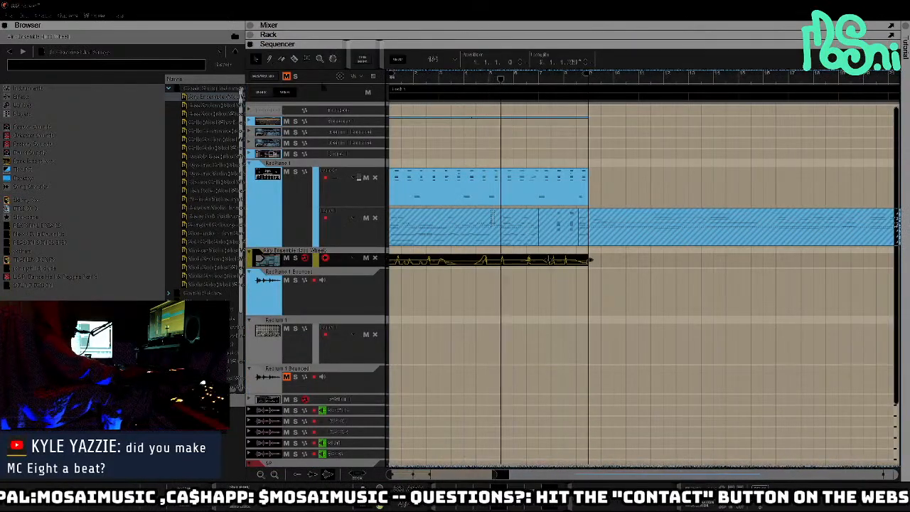
left_click(253, 117)
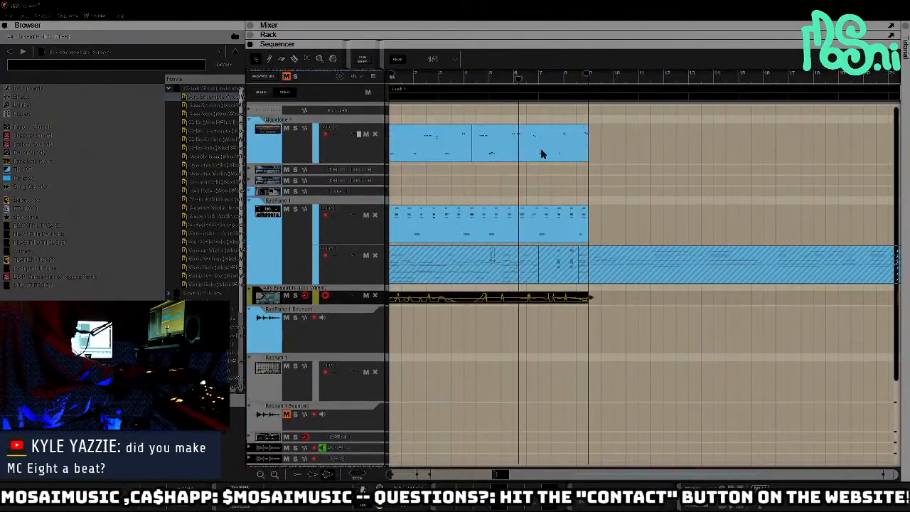
scroll(516, 212, "right", 1)
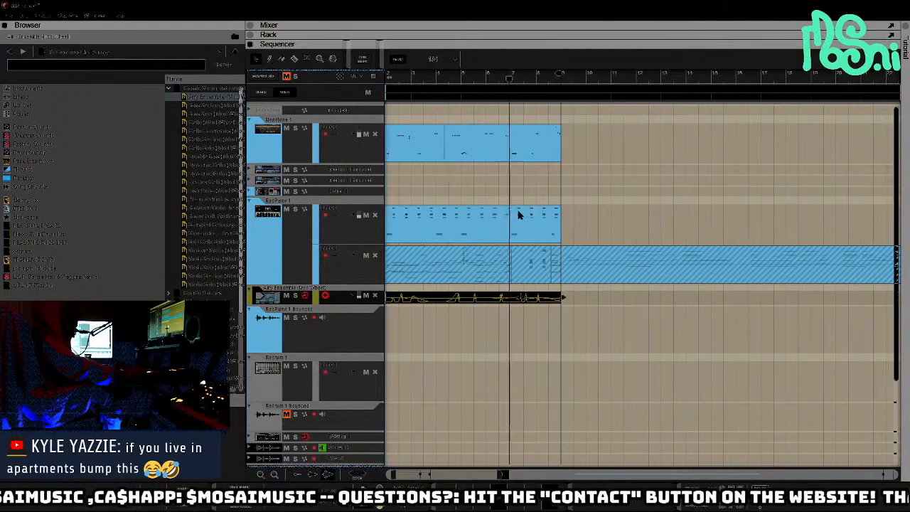
scroll(500, 219, "up", 2)
scroll(496, 222, "up", 2)
left_click_drag(855, 123, 363, 161)
double_click(613, 160)
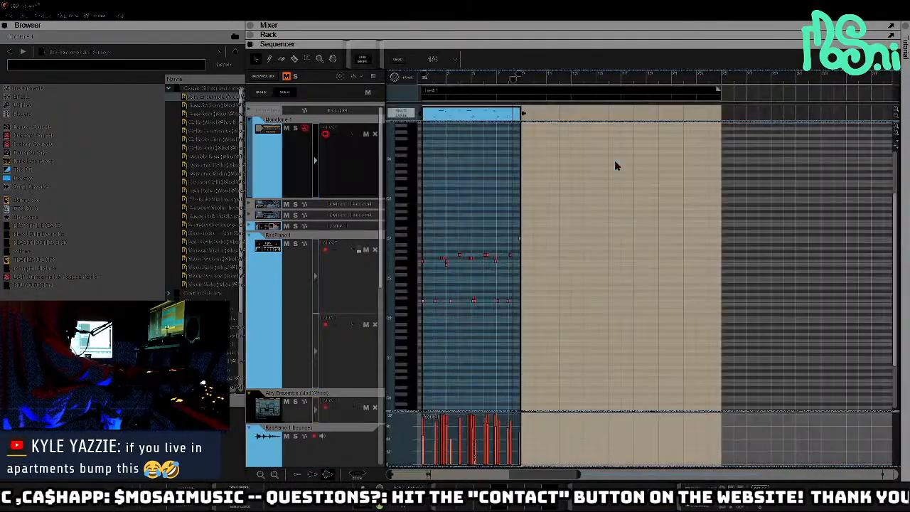
- Select the upper bass notes between the last two low-note groups, lower them one semitone and play back the change
scroll(527, 238, "up", 2)
scroll(498, 256, "left", 1)
scroll(479, 258, "up", 3)
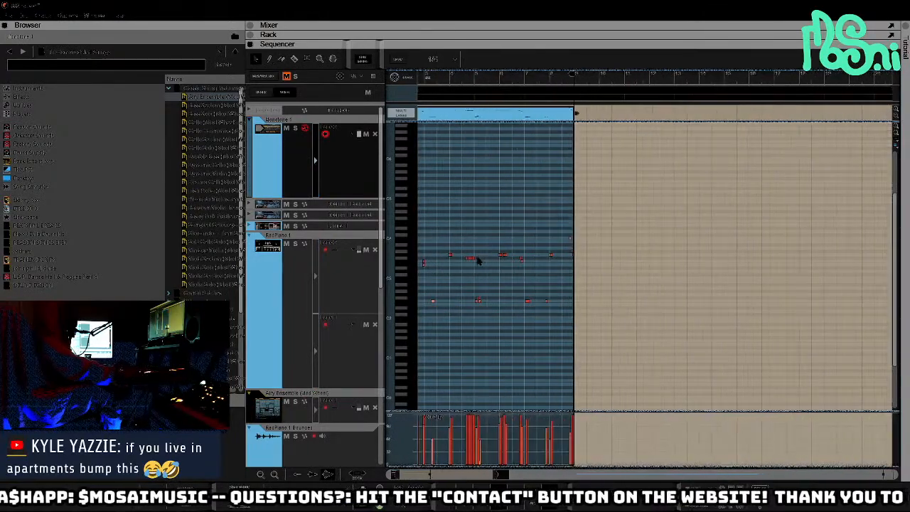
scroll(469, 269, "left", 2)
scroll(469, 269, "up", 4)
scroll(479, 268, "left", 1)
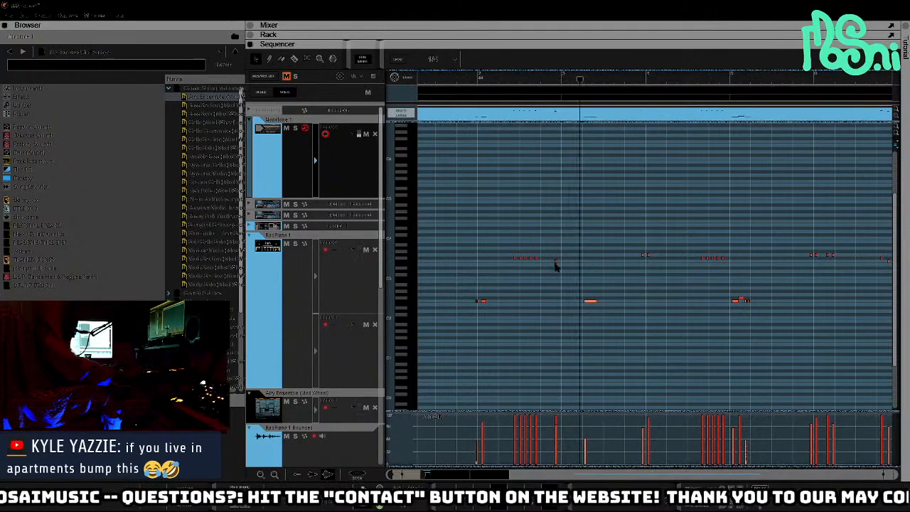
scroll(558, 264, "down", 3)
scroll(540, 263, "up", 3)
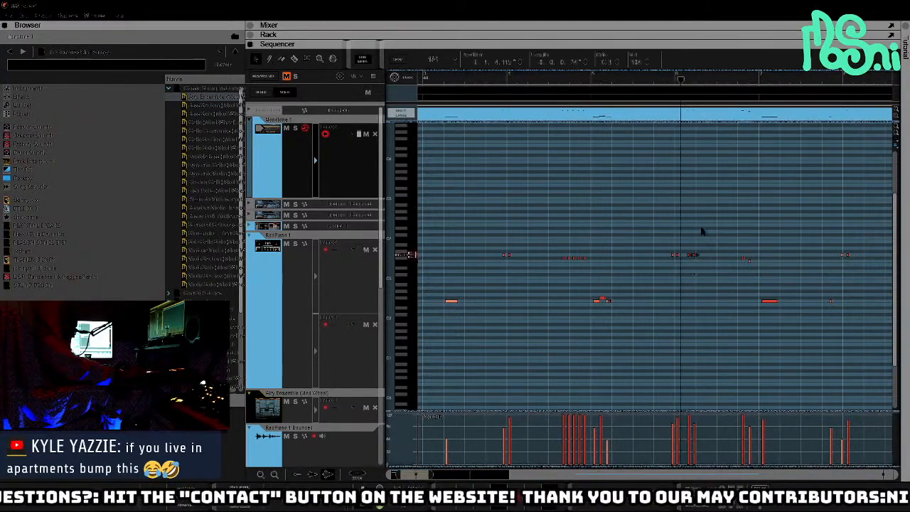
left_click_drag(698, 235, 666, 272)
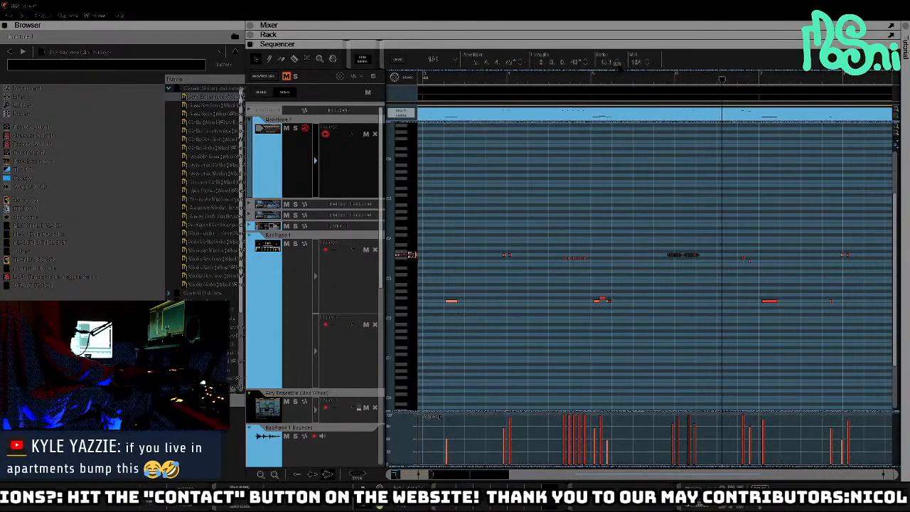
left_click(617, 64)
left_click(621, 79)
key("space")
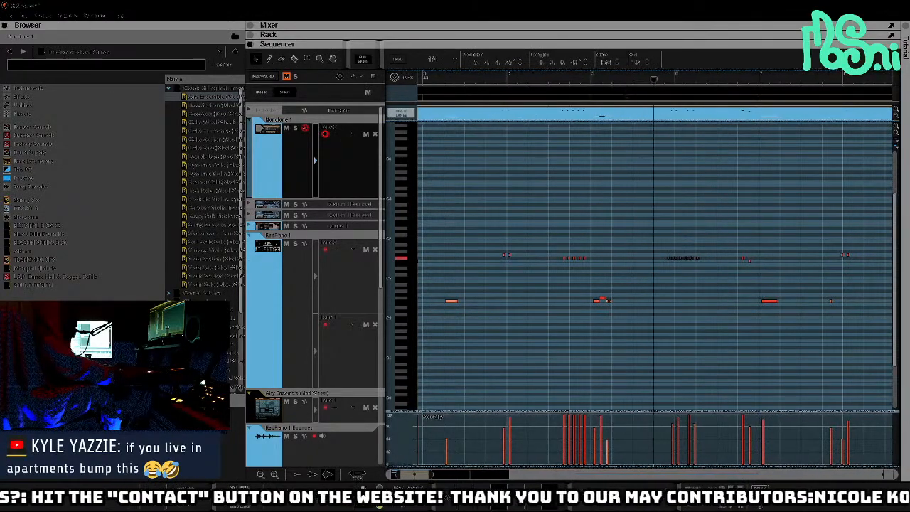
left_click(645, 160)
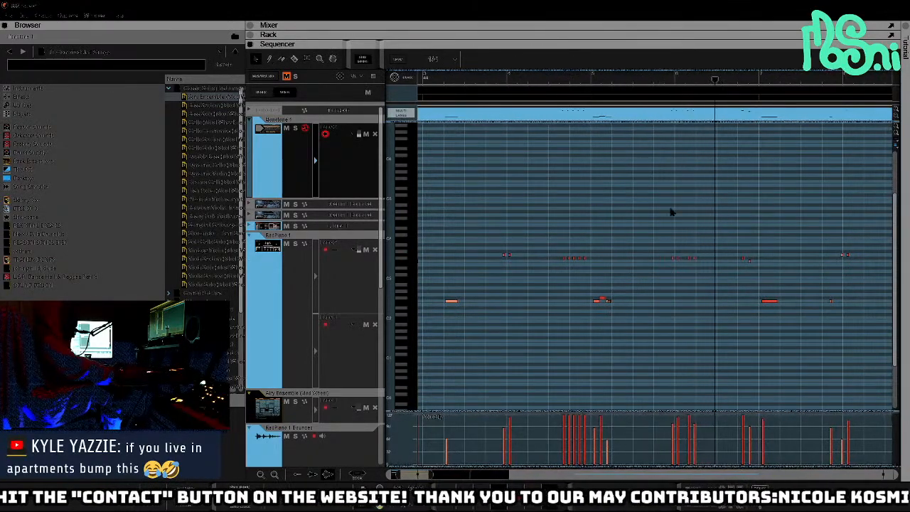
- Lower the short upper bass notes just before the clip's final notes by one semitone and check the whole clip
scroll(670, 310, "down", 4)
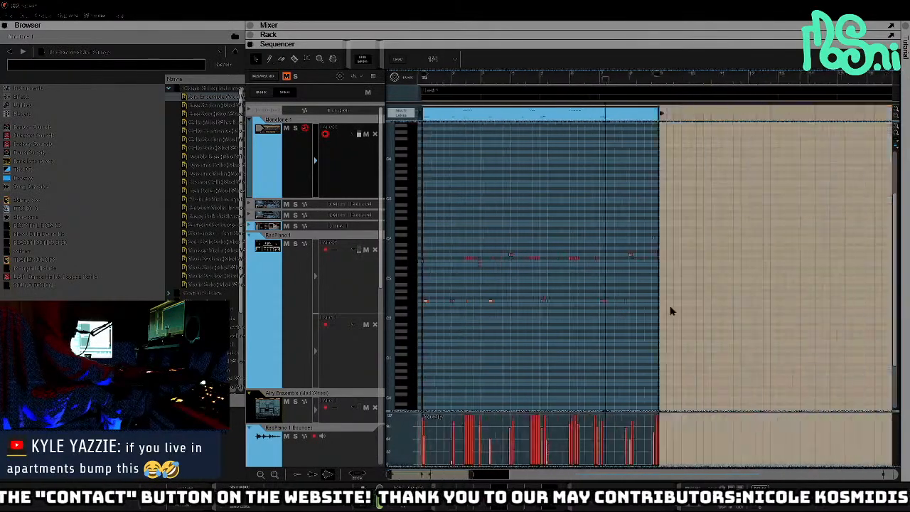
scroll(670, 310, "down", 1)
left_click(575, 255)
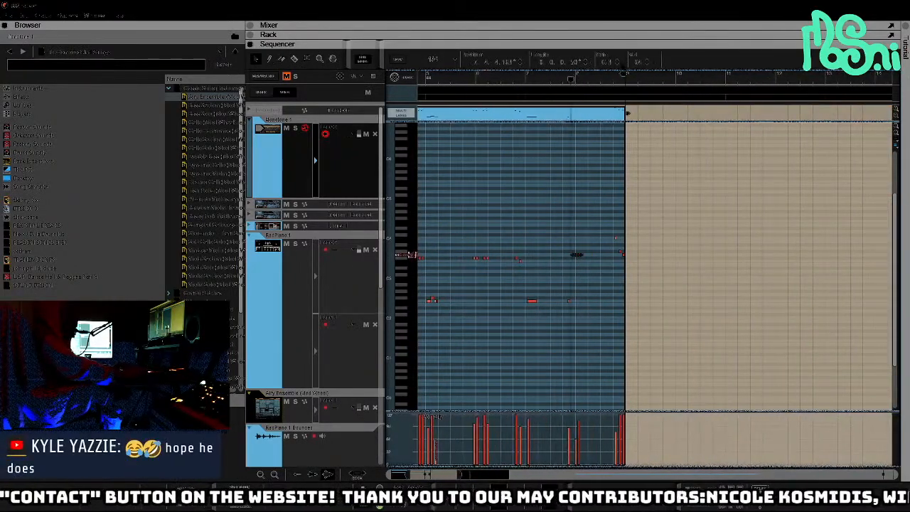
left_click(618, 65)
left_click(617, 185)
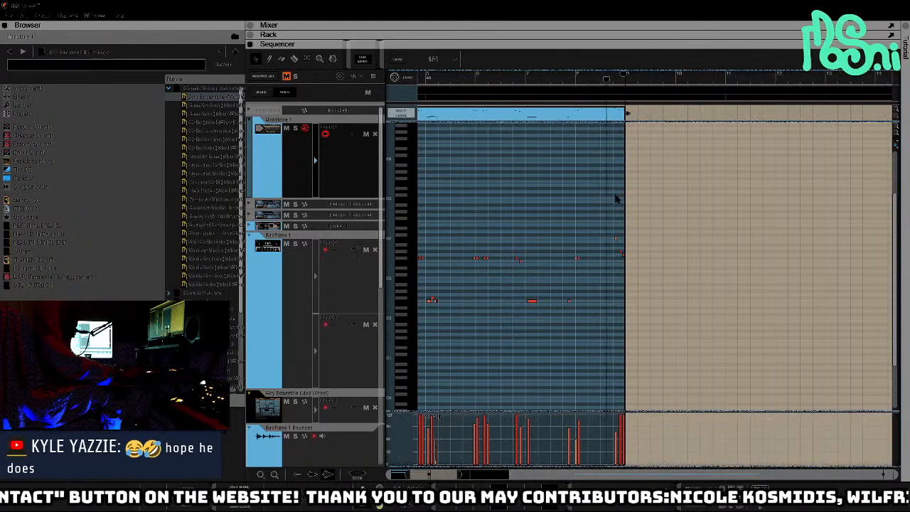
scroll(615, 199, "down", 4)
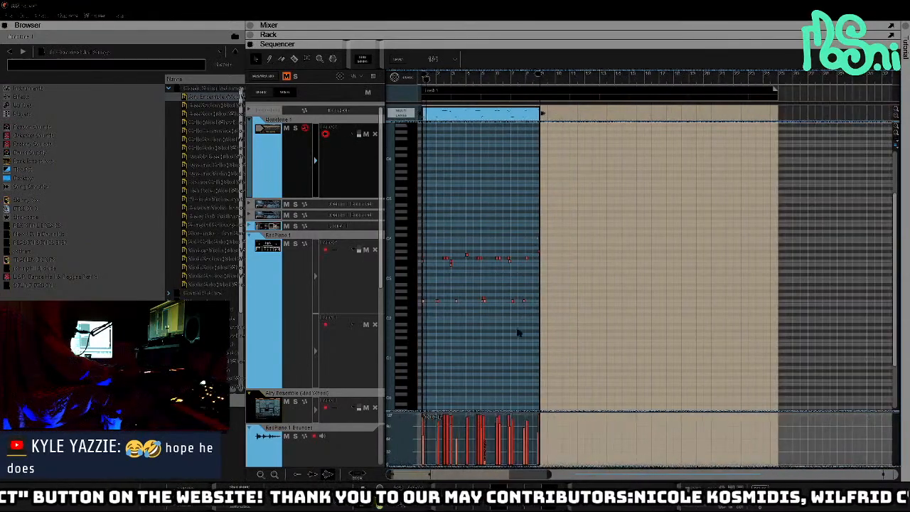
- Leave note editing, look over the rack from Friktion up to the Monotone synthesizer and bring back the sequencer arrangement
key("shift+Tab")
left_click_drag(578, 43, 577, 472)
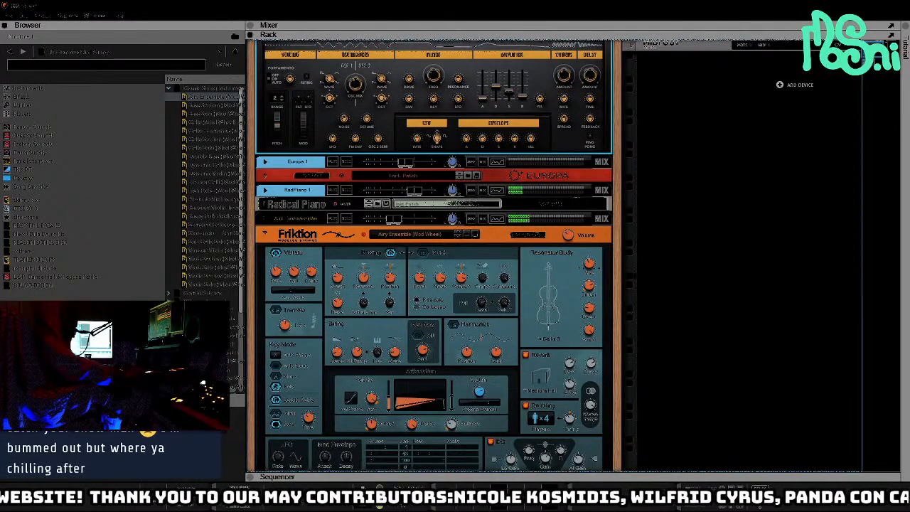
scroll(553, 326, "up", 3)
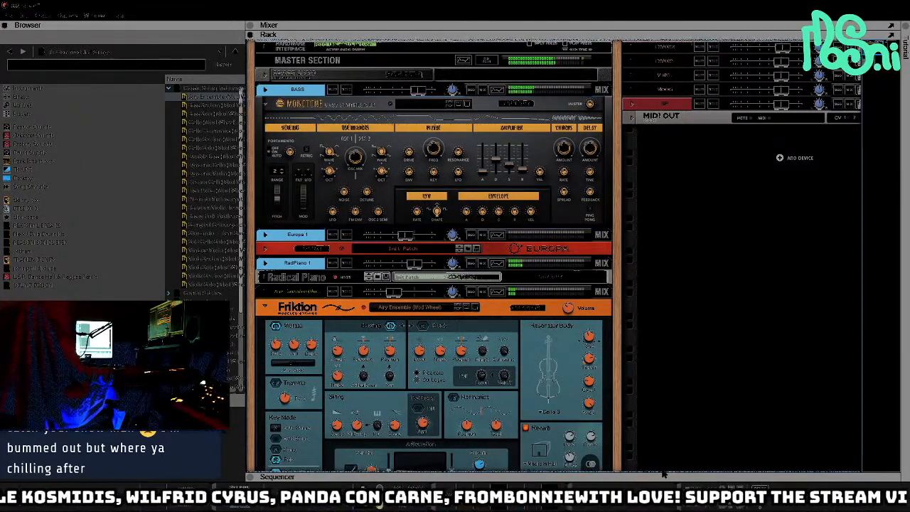
left_click_drag(662, 474, 639, 118)
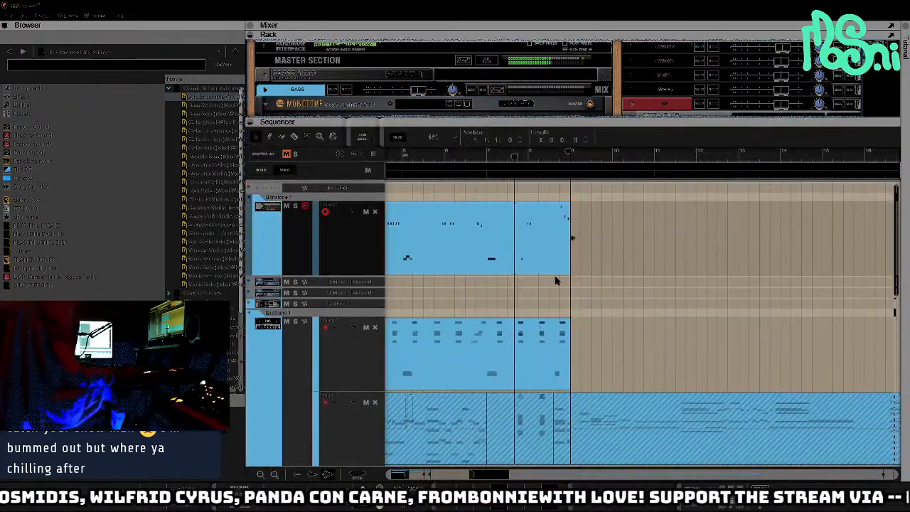
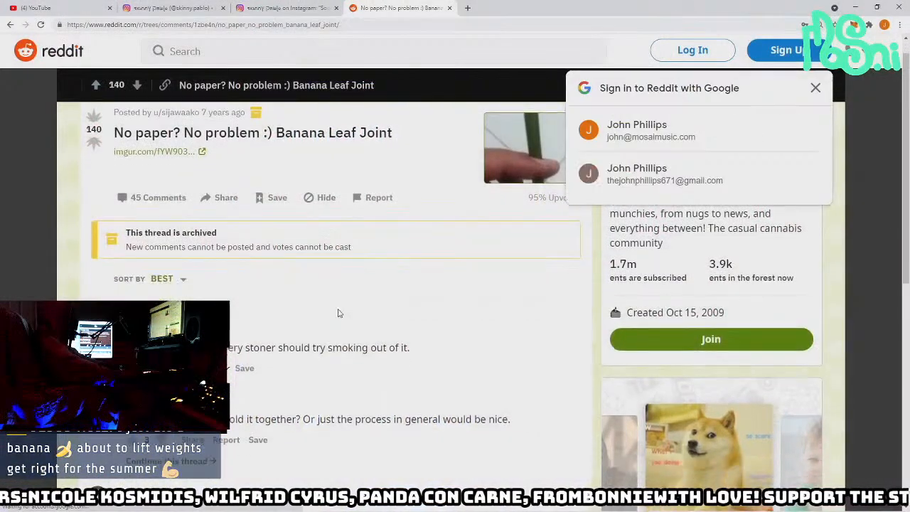
- In the browser, dismiss Reddit's Google sign-in prompt and read the first comments of the "Banana Leaf Joint" thread
left_click_drag(295, 323, 416, 334)
left_click(417, 334)
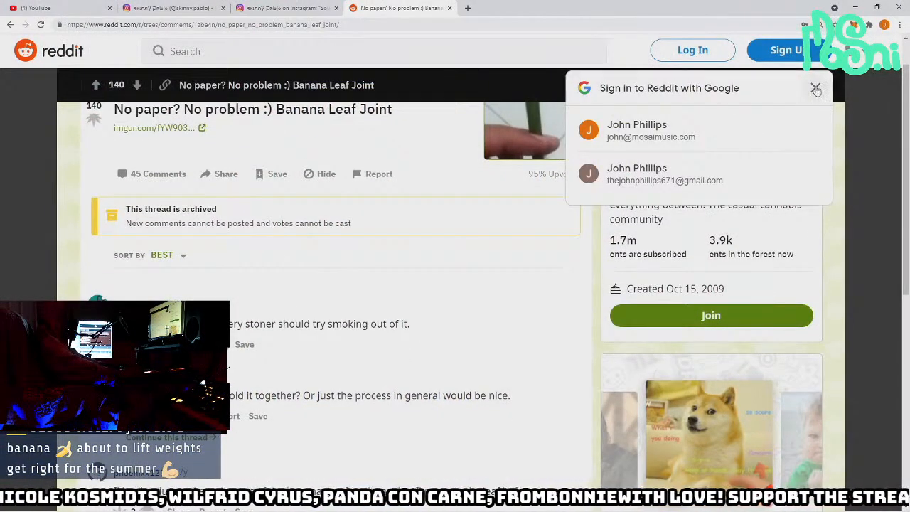
left_click(815, 87)
scroll(398, 327, "down", 1)
left_click_drag(272, 297, 520, 299)
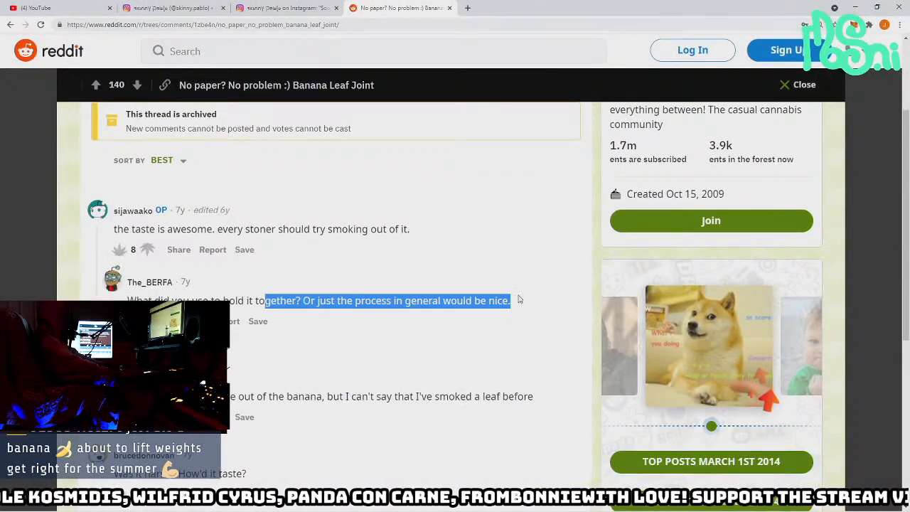
left_click(520, 299)
scroll(270, 355, "down", 2)
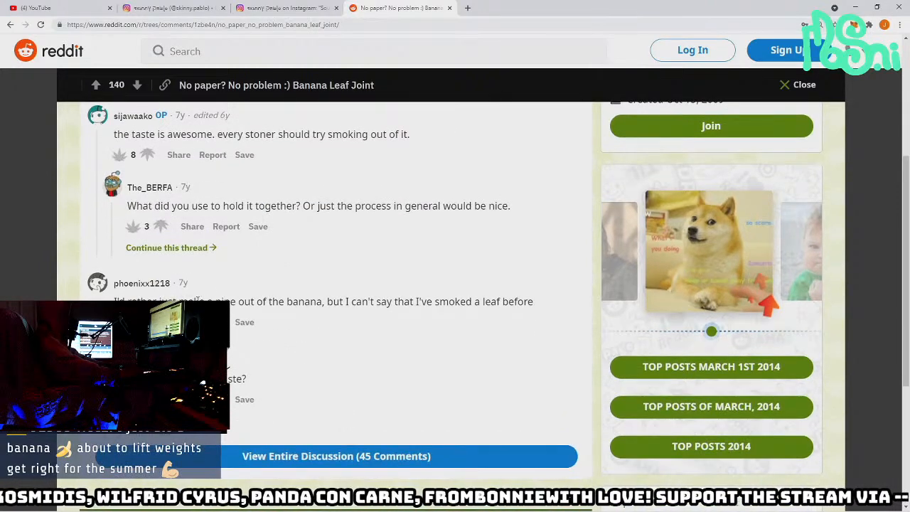
left_click_drag(196, 301, 424, 301)
left_click(292, 299)
left_click_drag(292, 298, 395, 302)
left_click(485, 300)
middle_click(466, 312)
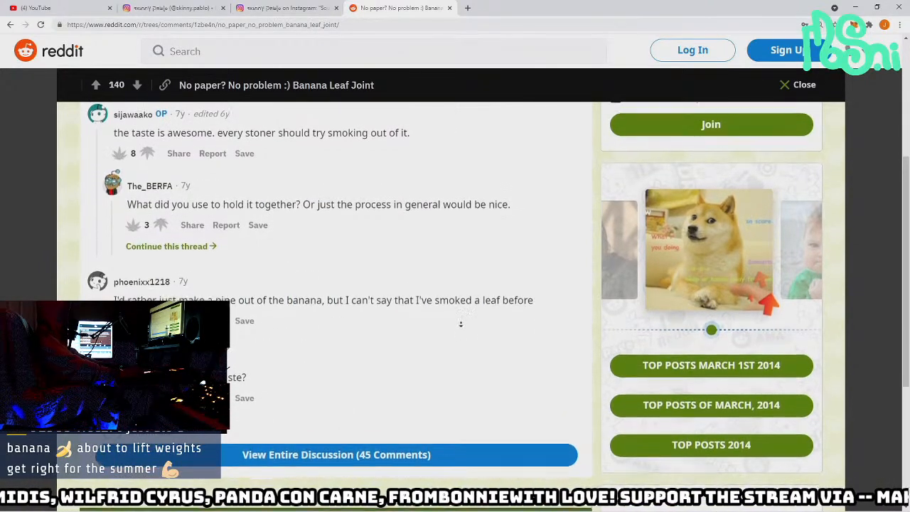
- Read the remaining comments down to the original poster's explanation of the process and return to the start of the thread
left_click(285, 424)
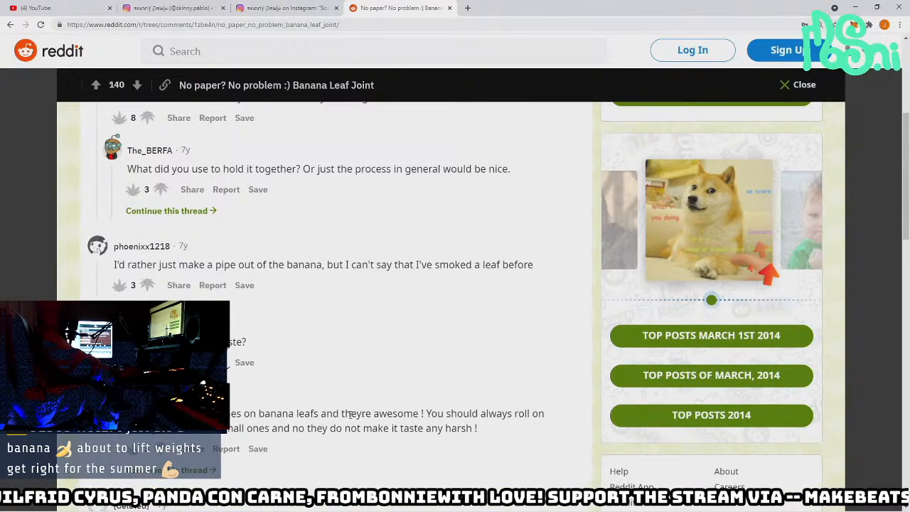
scroll(349, 415, "down", 1)
left_click_drag(223, 333, 286, 333)
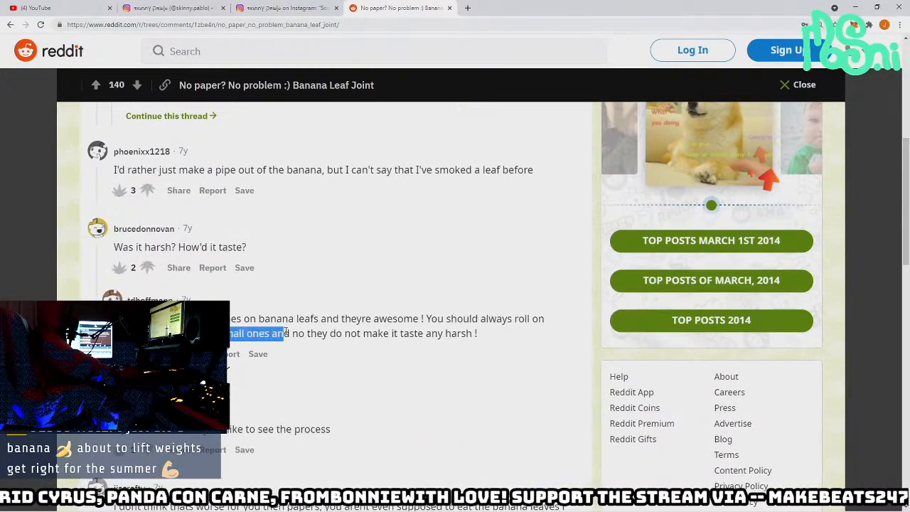
left_click_drag(224, 319, 494, 330)
middle_click(496, 332)
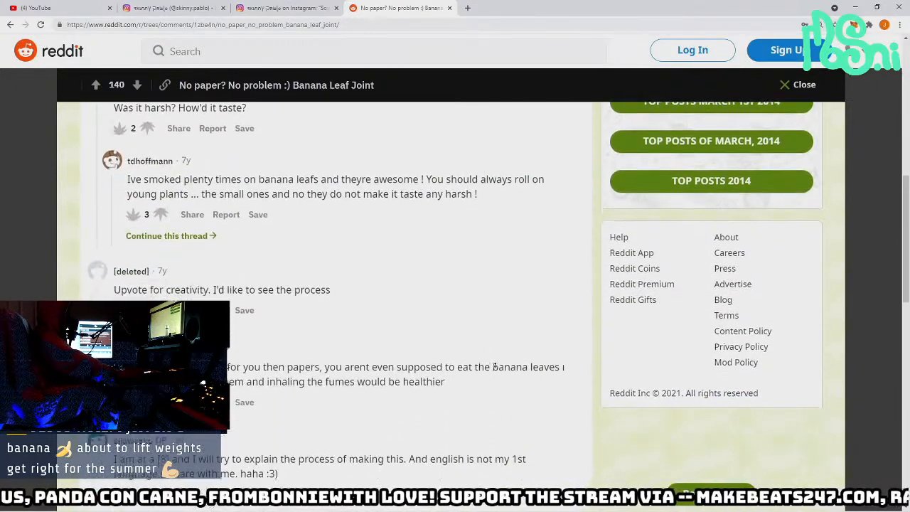
middle_click(489, 368)
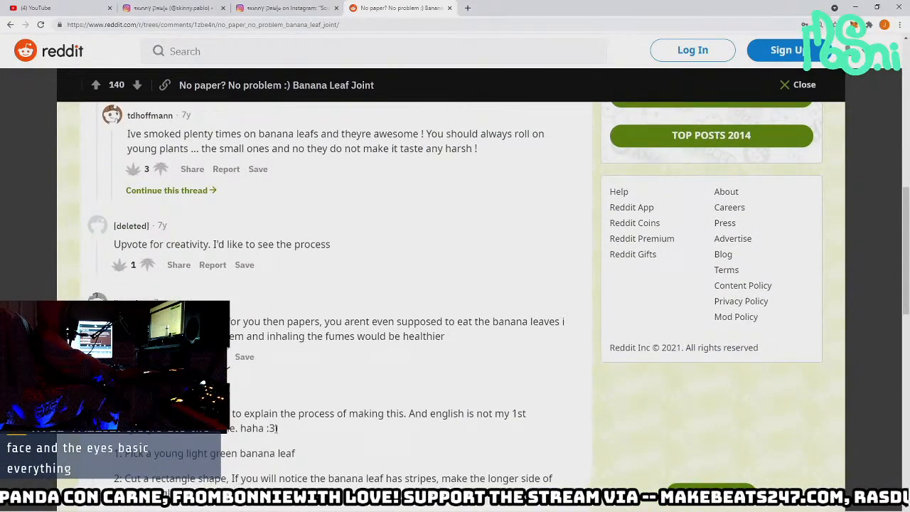
scroll(277, 428, "down", 2)
left_click_drag(142, 319, 327, 335)
left_click(330, 335)
scroll(341, 340, "down", 2)
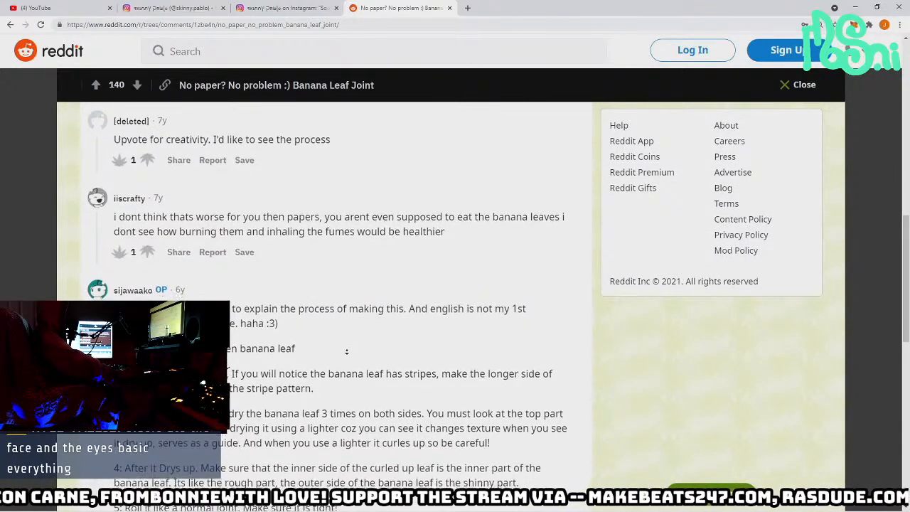
mouse_move(130, 284)
left_mouse_down()
mouse_move(296, 287)
mouse_move(184, 295)
mouse_move(132, 284)
mouse_move(344, 293)
mouse_move(119, 286)
left_mouse_up()
left_click(297, 289)
left_click(184, 296)
left_click(119, 286)
scroll(377, 380, "up", 1)
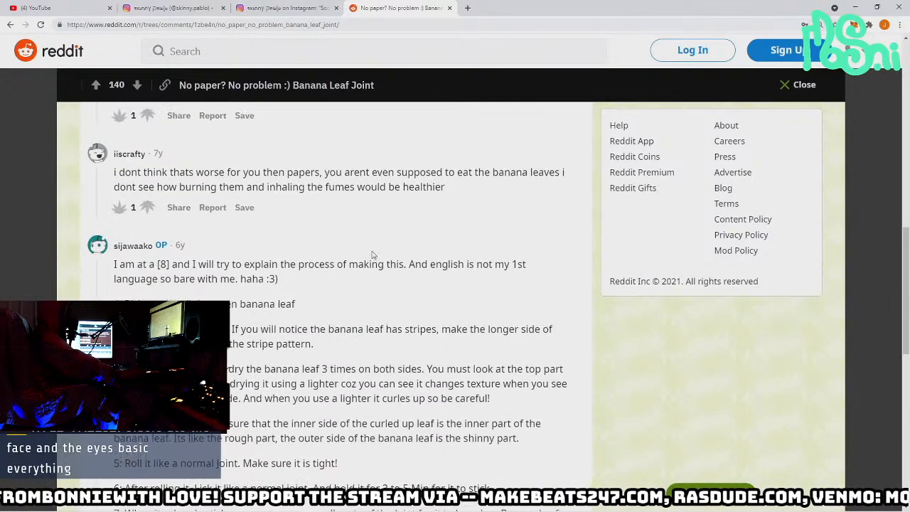
scroll(394, 342, "up", 10)
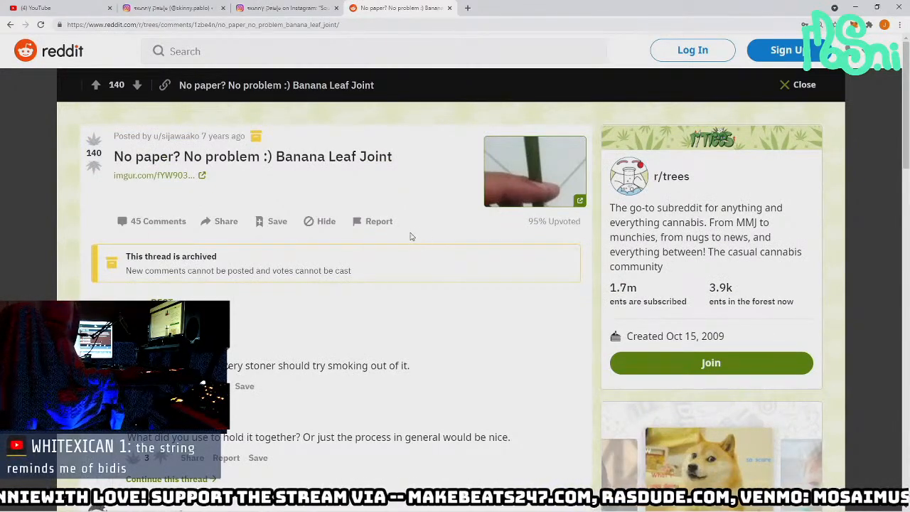
left_click(281, 8)
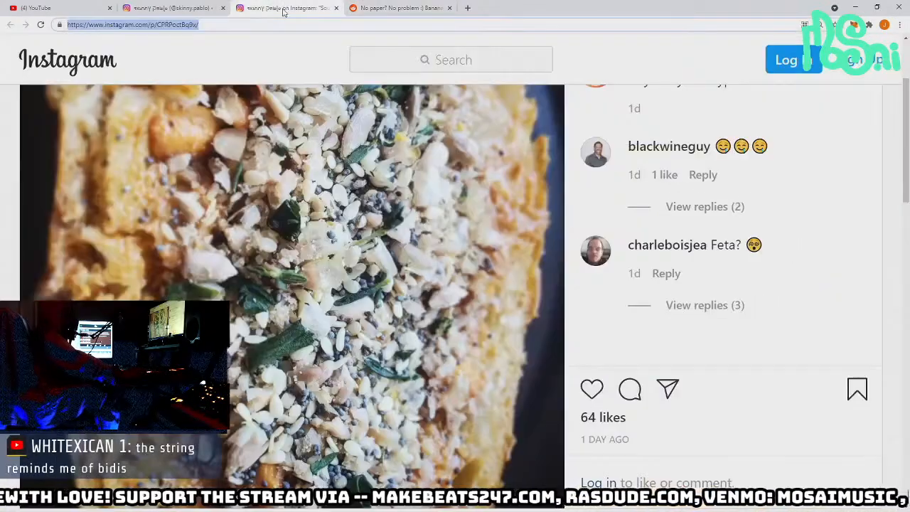
key("super+Right")
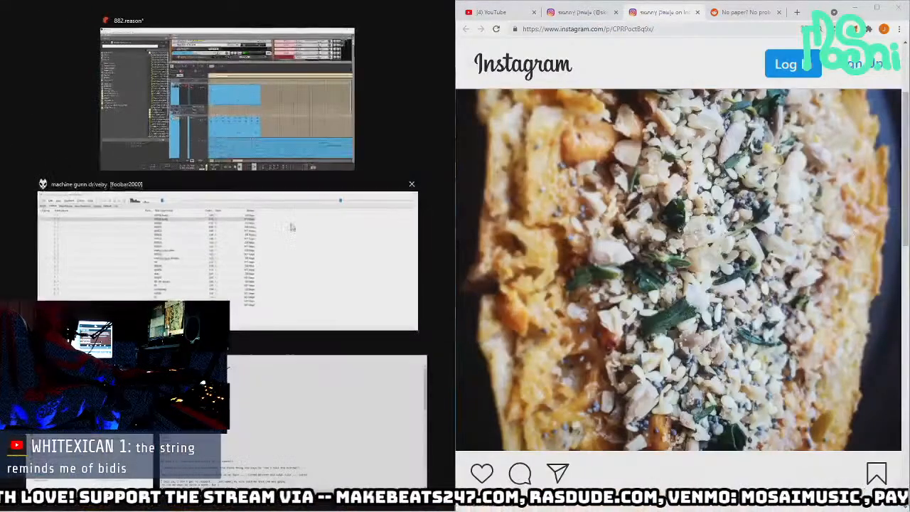
left_click(267, 80)
left_click(435, 4)
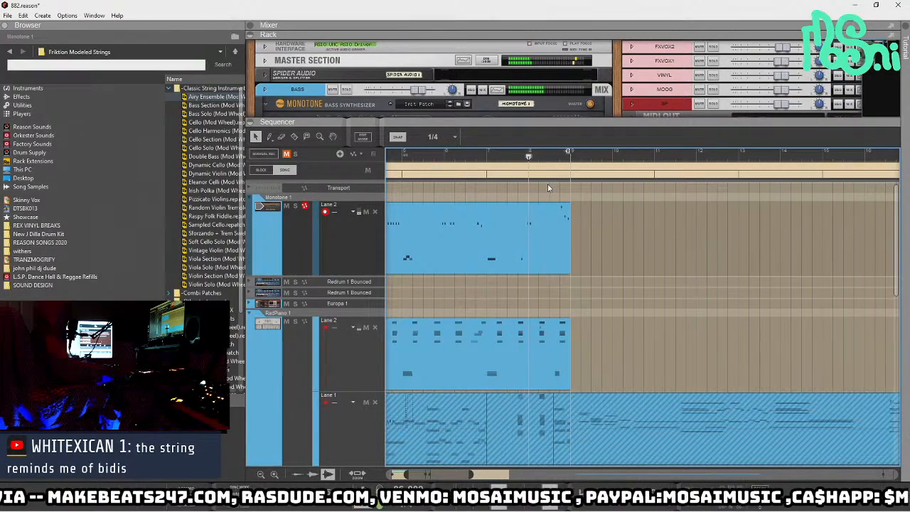
key("alt+Tab")
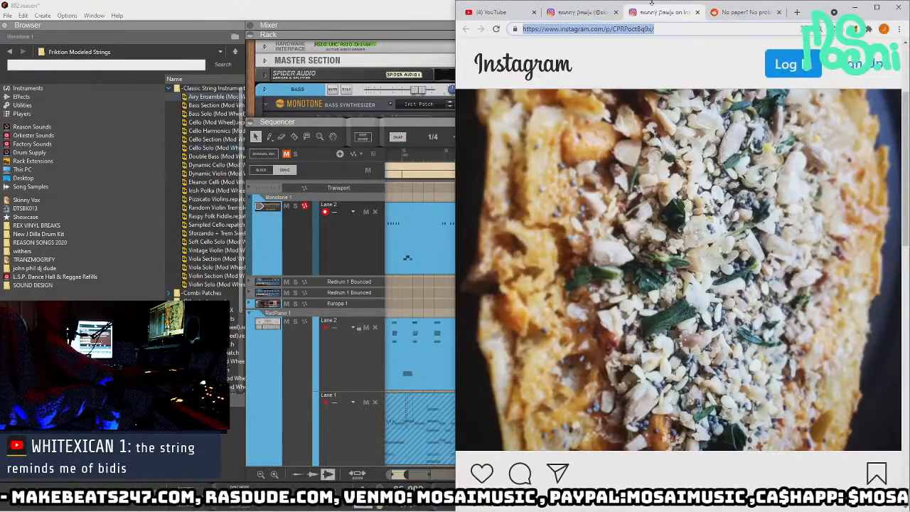
double_click(814, 9)
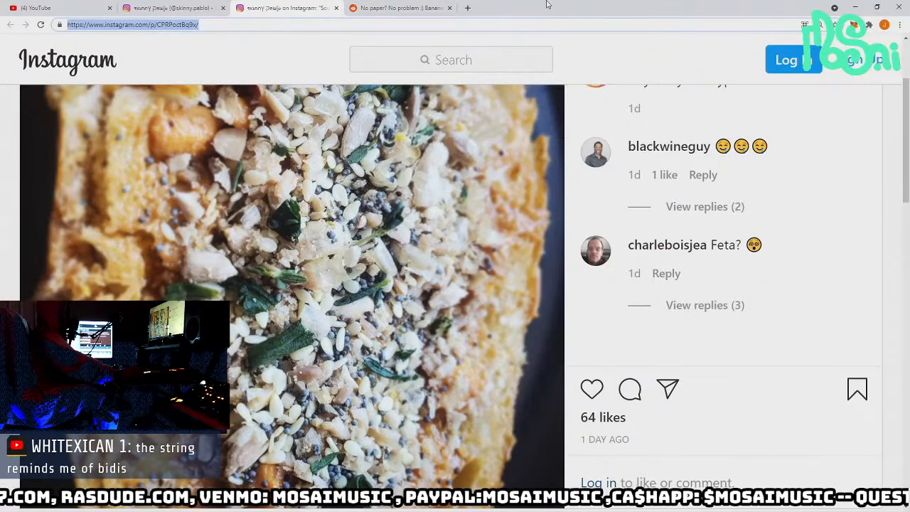
- Close the Reddit thread, place the browser in half of the screen and switch to Reason in a maximized window
left_click(382, 6)
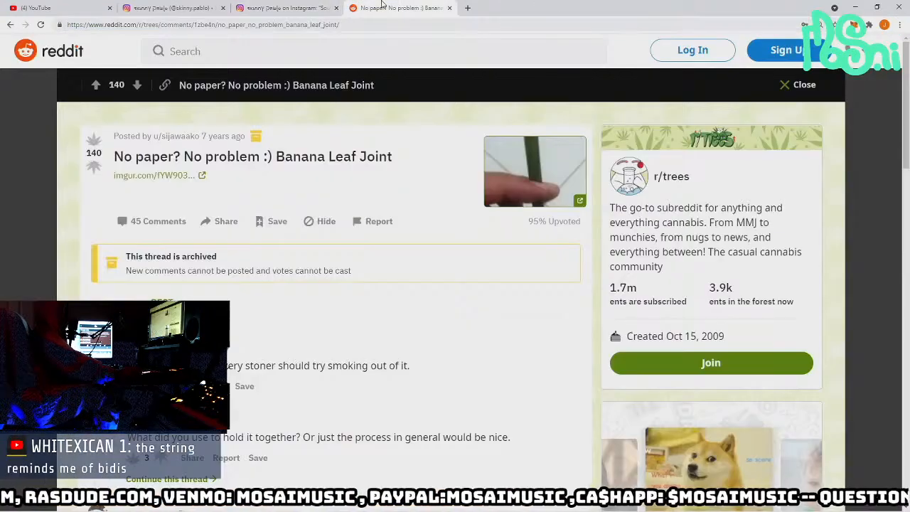
left_click(447, 8)
key("super+Right")
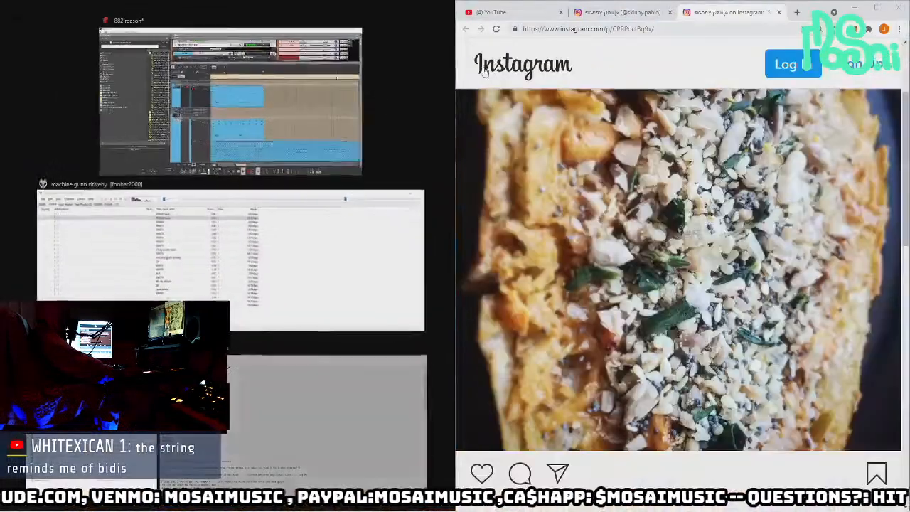
left_click(278, 52)
left_click(438, 4)
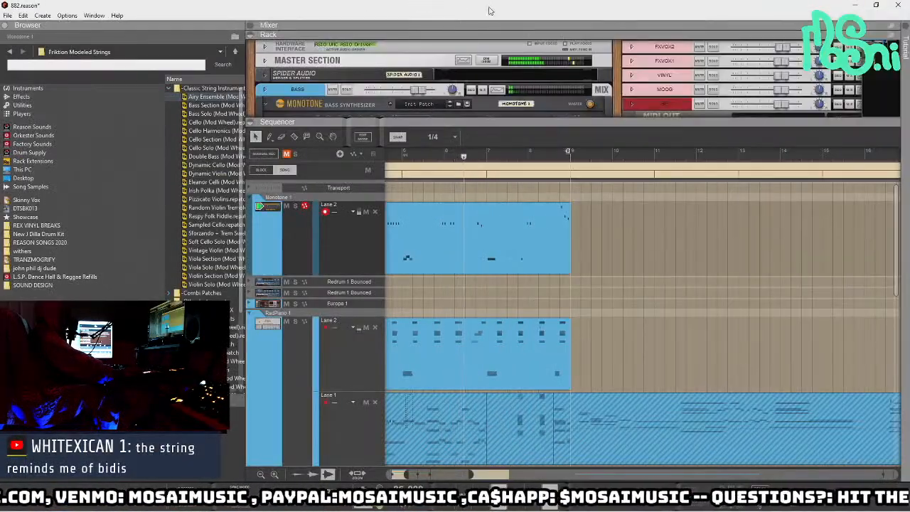
mouse_move(489, 10)
left_mouse_down()
mouse_move(490, 353)
mouse_move(490, 2)
left_mouse_up()
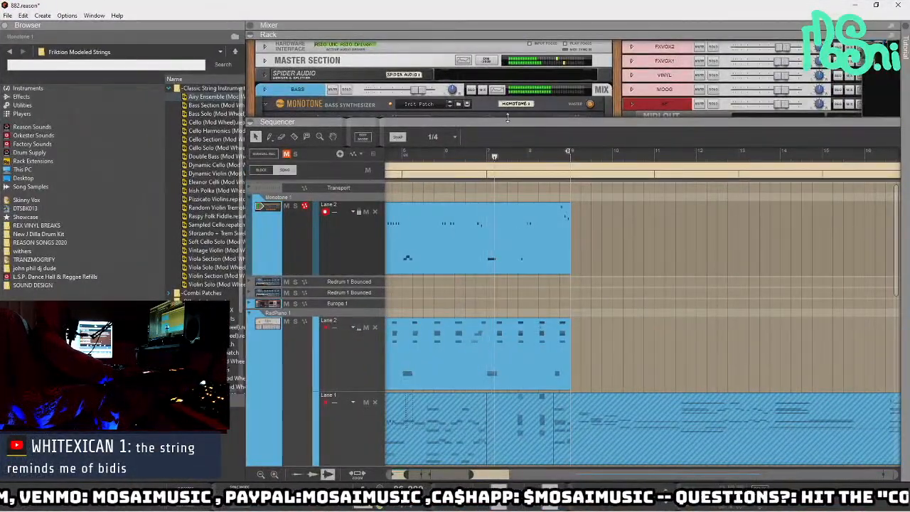
- Inspect the rack devices down to the drum and bus channels and return to the full-height sequencer
left_click_drag(524, 117, 528, 375)
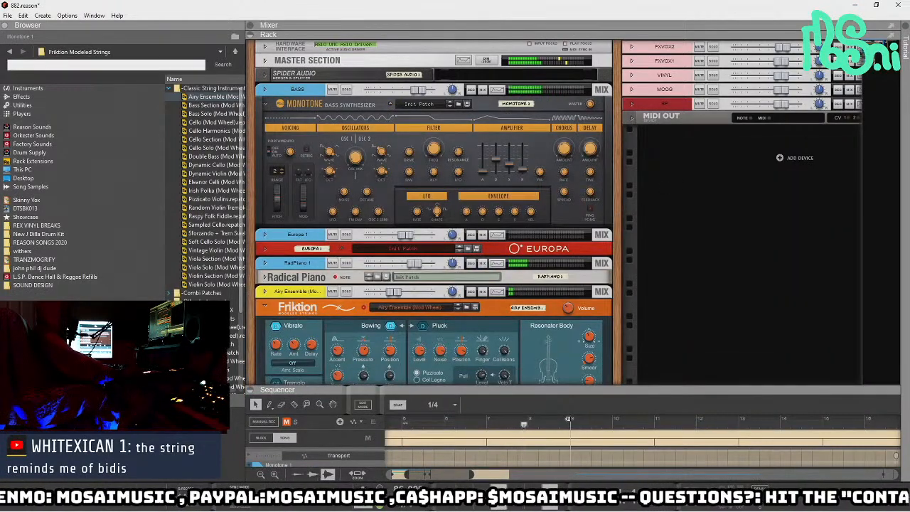
left_click_drag(871, 50, 868, 61)
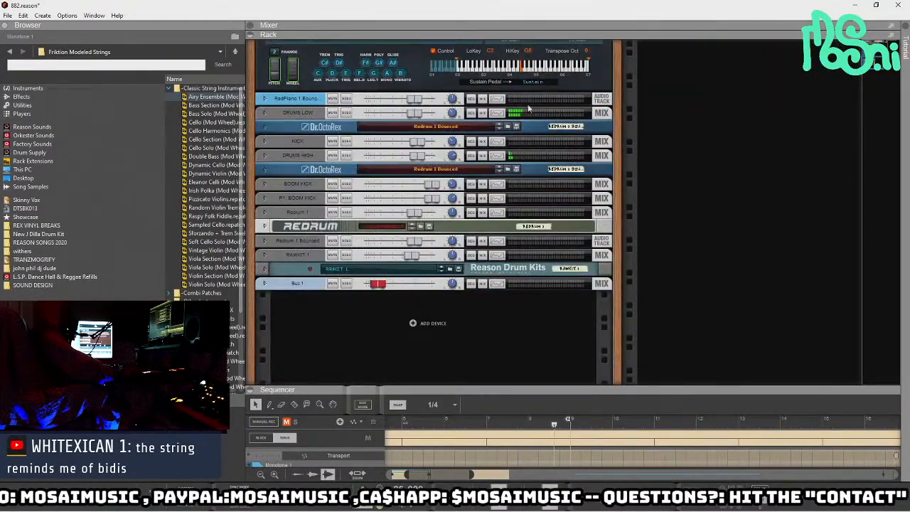
left_click_drag(295, 386, 281, 3)
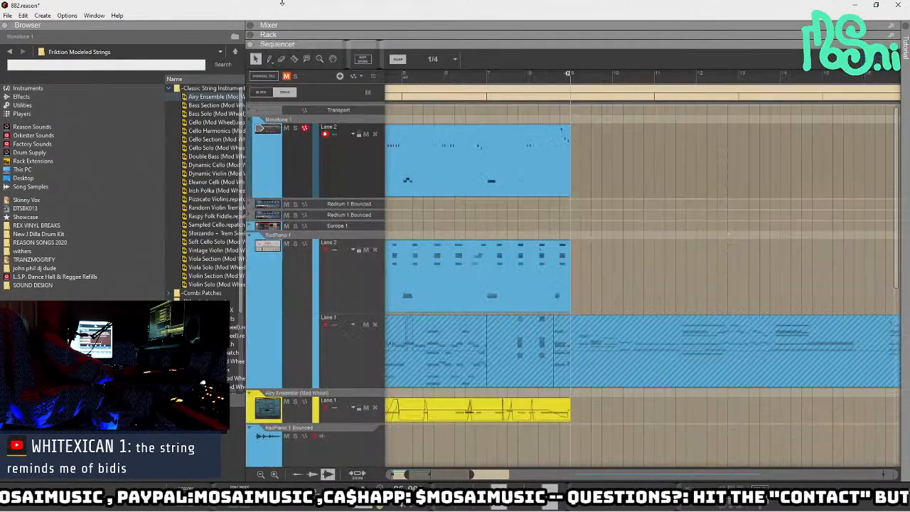
- Set the left locator to bar 9 and the right locator to bar 15, move the playhead to bar 9 and save the song
scroll(573, 376, "down", 5)
scroll(571, 372, "up", 4)
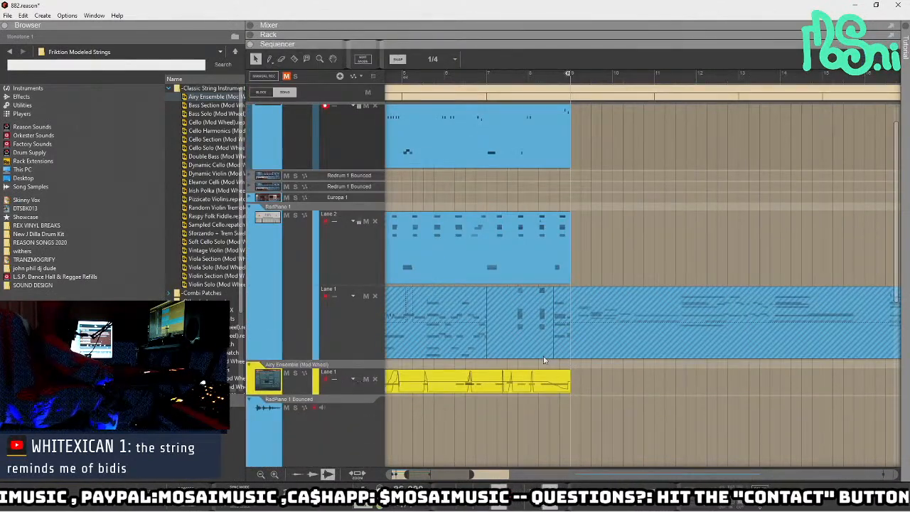
scroll(540, 366, "down", 3)
left_click(547, 220)
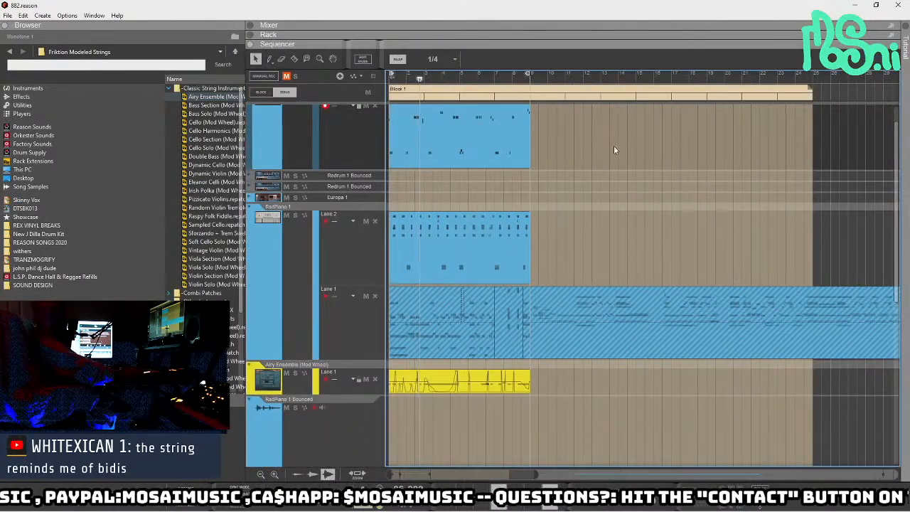
key("ctrl+s")
left_click(635, 78, "alt")
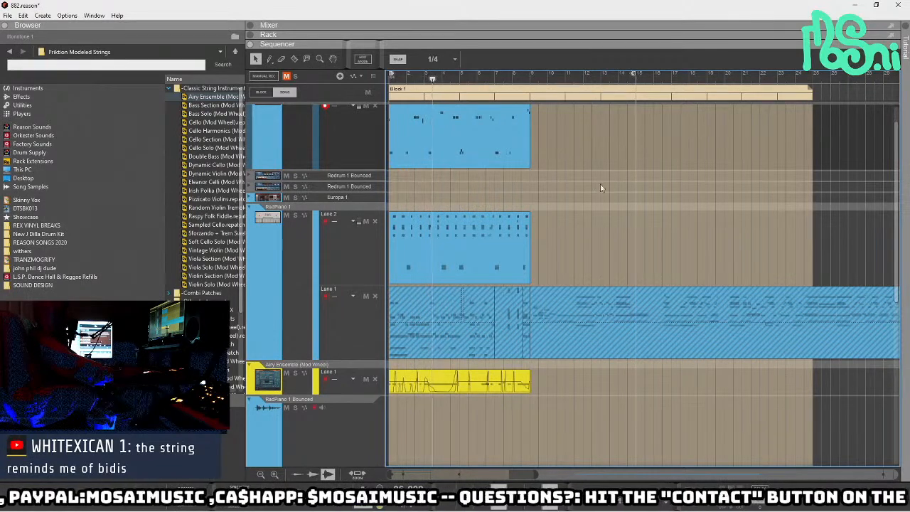
left_click(530, 77, "ctrl")
left_click(531, 79)
key("ctrl+s")
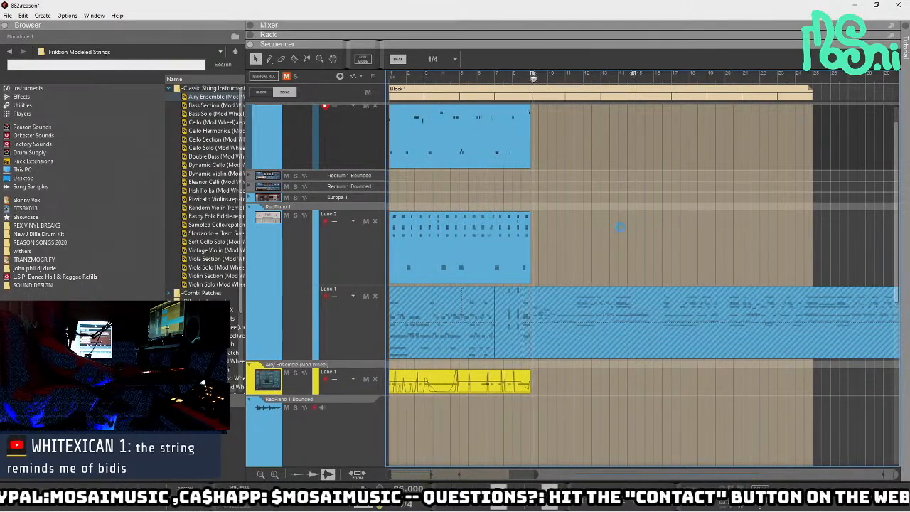
- Replace the instrument on the Europa 1 track with Reason Electric Bass from the Instruments category
scroll(605, 283, "up", 1)
scroll(605, 282, "up", 1)
scroll(554, 292, "up", 2)
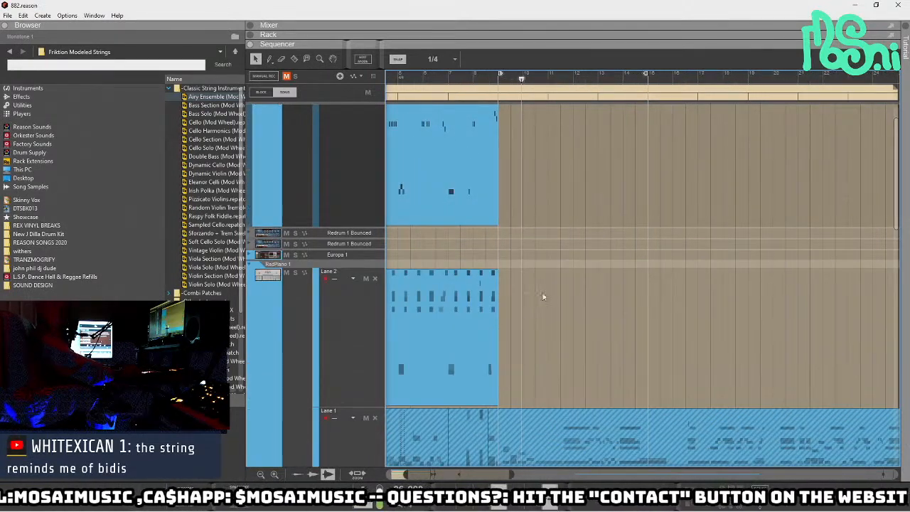
scroll(540, 295, "down", 4)
scroll(539, 295, "down", 1)
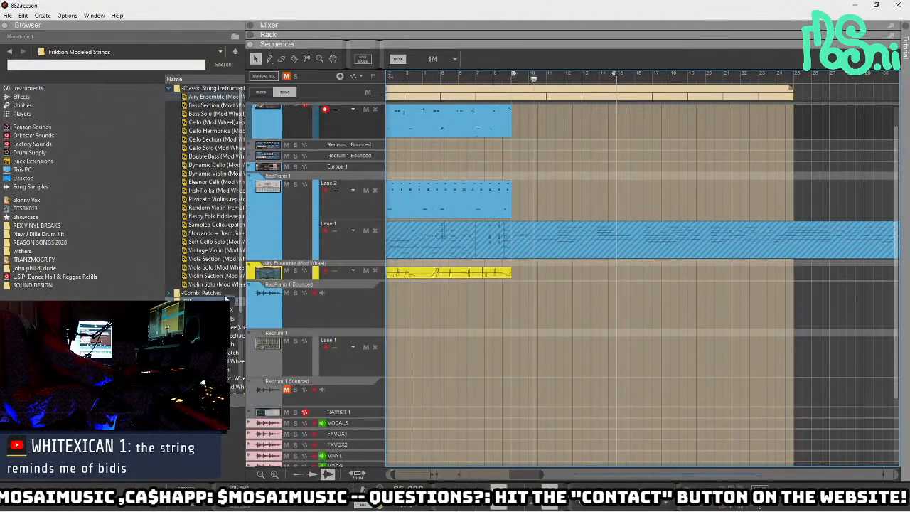
left_click(317, 169)
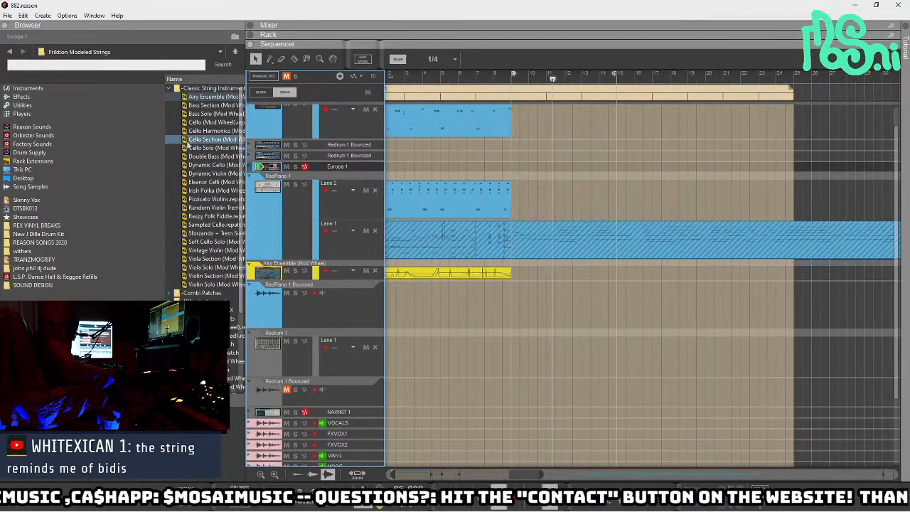
left_click(87, 90)
scroll(201, 213, "down", 5)
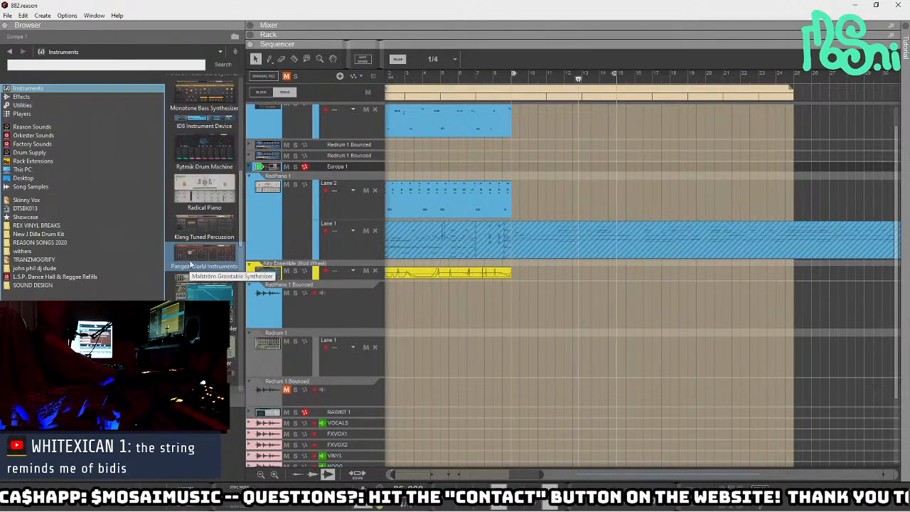
scroll(201, 242, "down", 6)
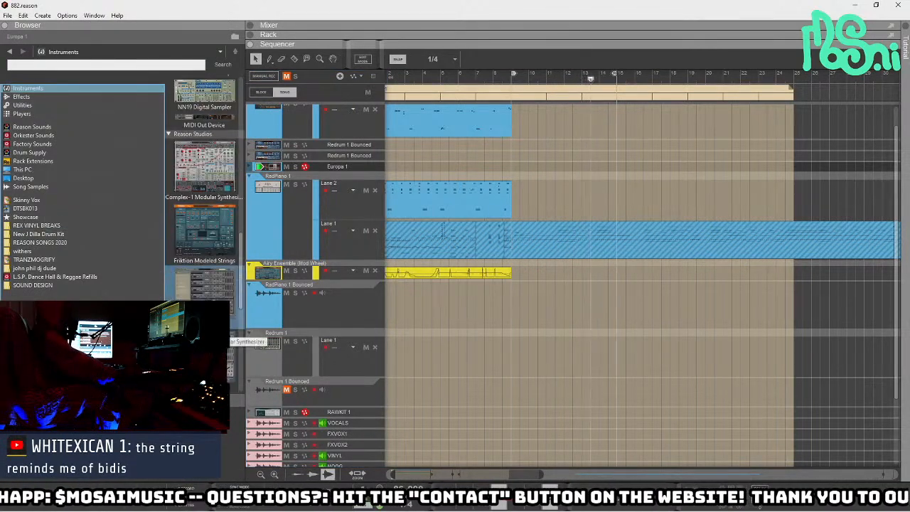
scroll(203, 240, "down", 2)
left_click_drag(204, 235, 320, 174)
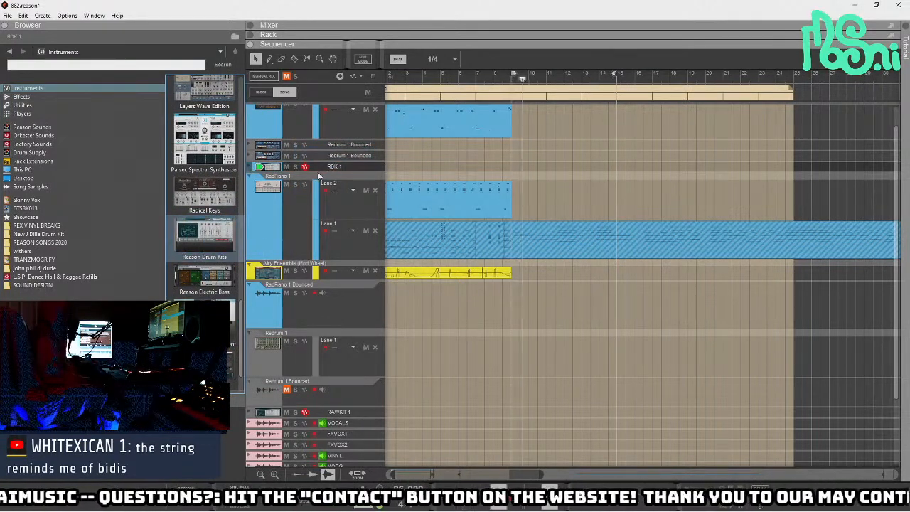
left_click_drag(204, 279, 342, 176)
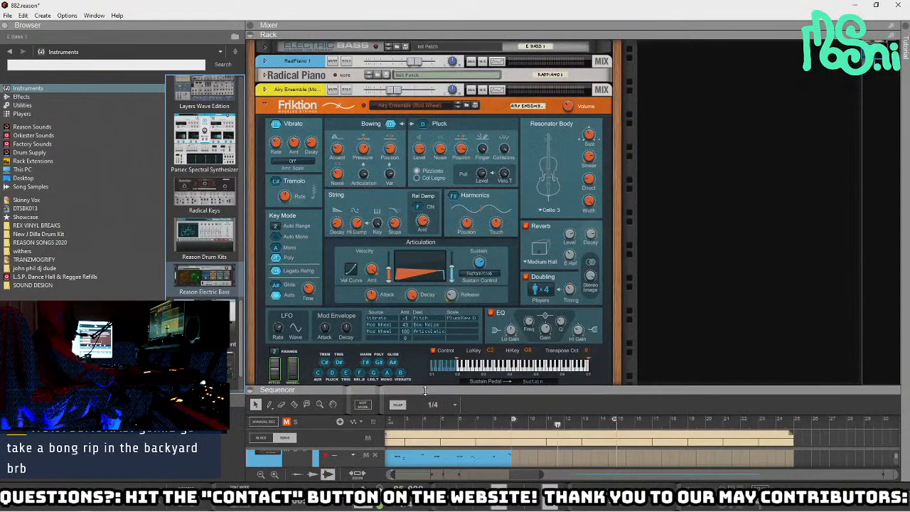
- Enlarge the rack, raise the Airy Ensemble channel level slightly and set the E Bass 1 channel level to about 2.4 dB
left_click_drag(424, 44, 424, 390)
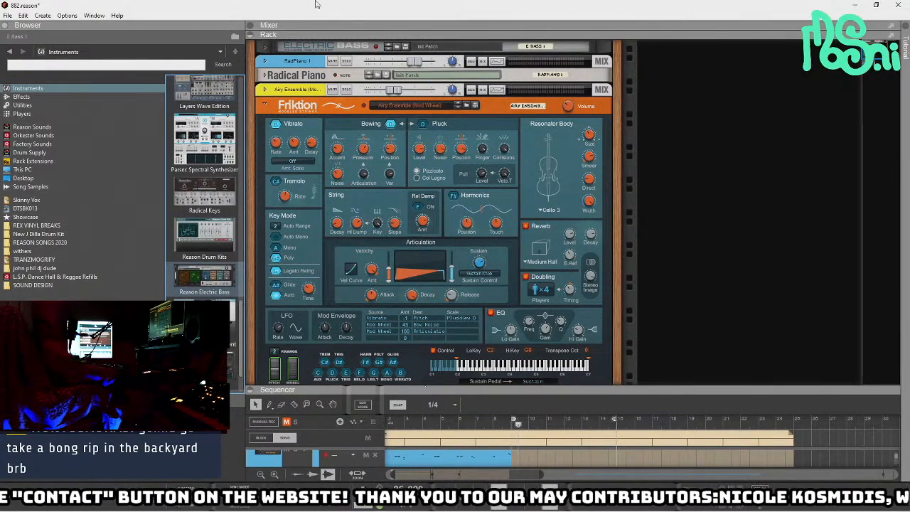
left_click_drag(393, 90, 405, 92)
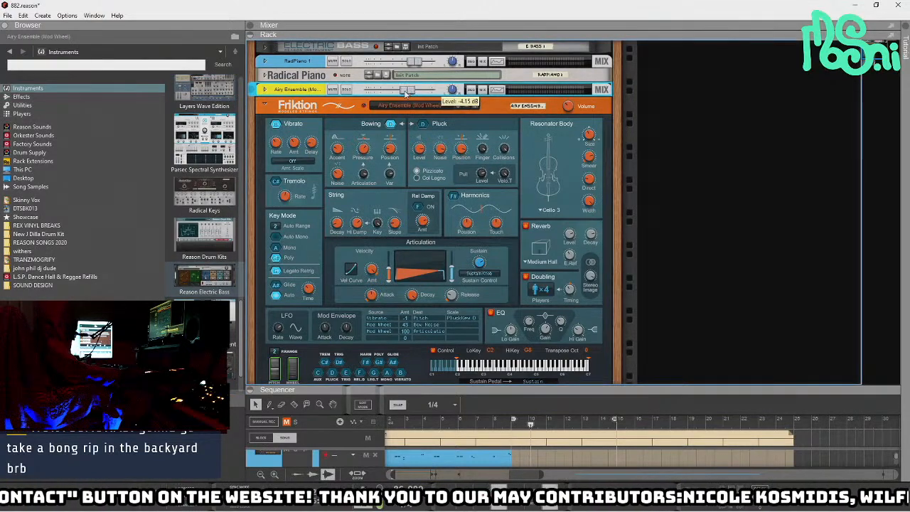
scroll(426, 213, "down", 4)
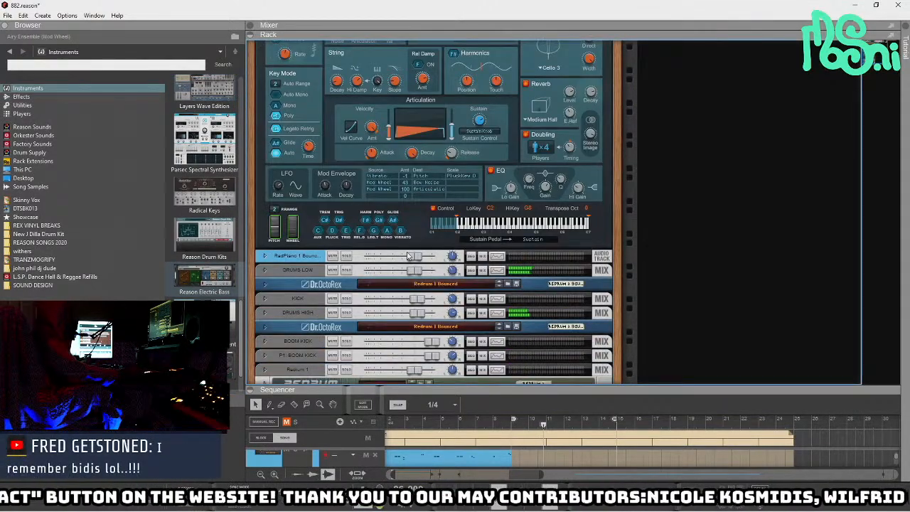
scroll(410, 256, "down", 4)
scroll(461, 262, "up", 9)
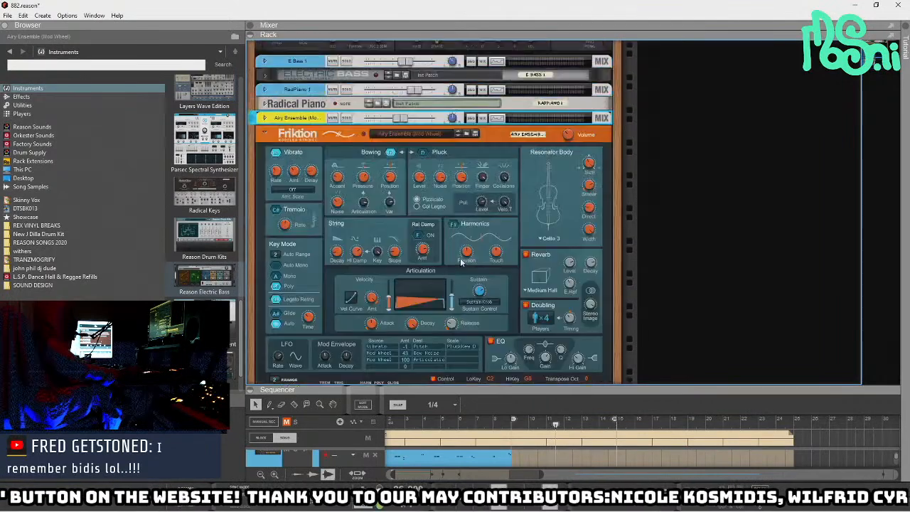
scroll(461, 262, "up", 2)
left_click_drag(408, 118, 416, 118)
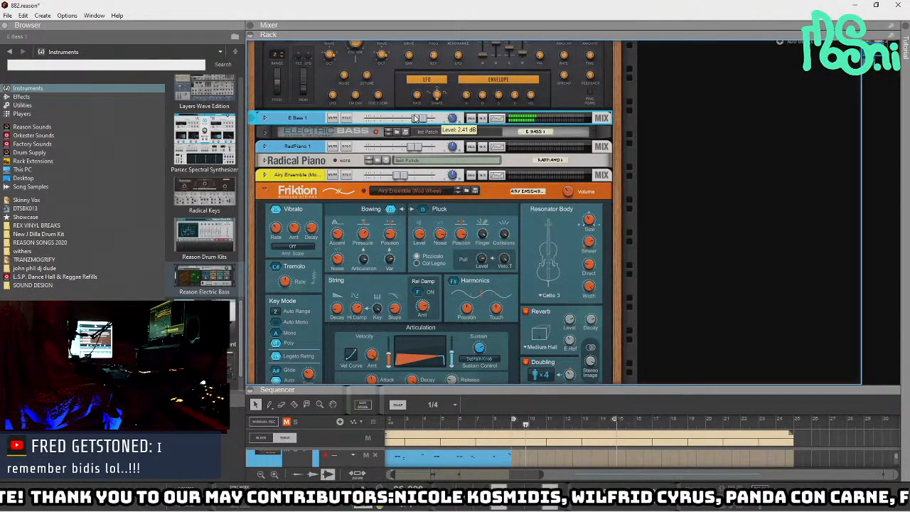
- Unfold the Electric Bass device, choose the Fender Precision model and set the DI/Amp blend fully to Amp
left_click(266, 132)
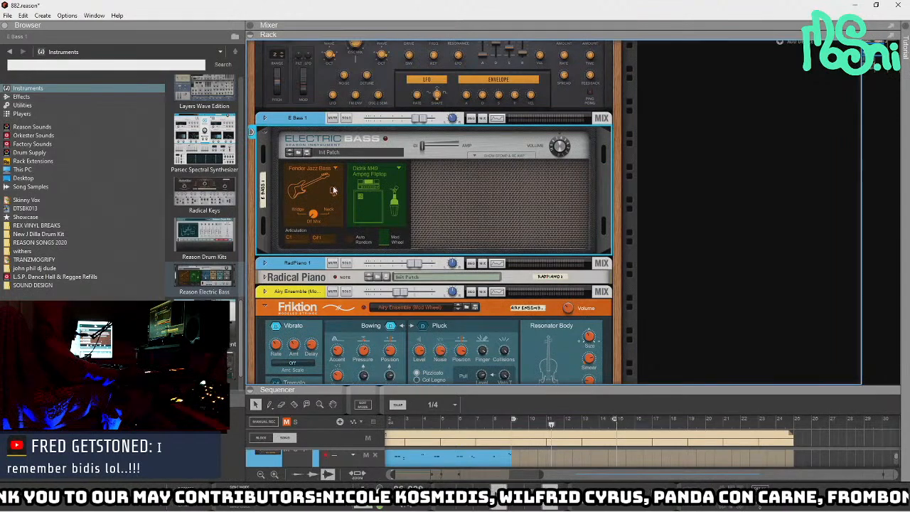
left_click_drag(317, 215, 321, 173)
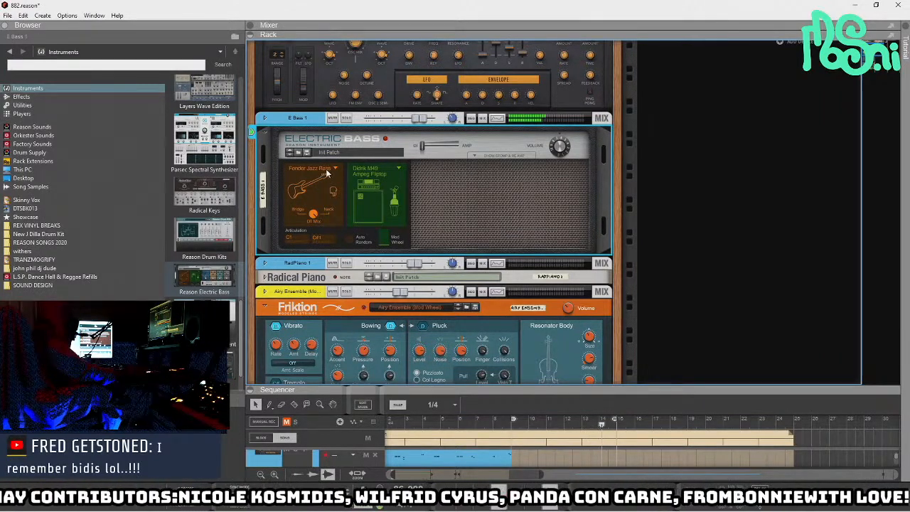
left_click(321, 174)
left_click(349, 189)
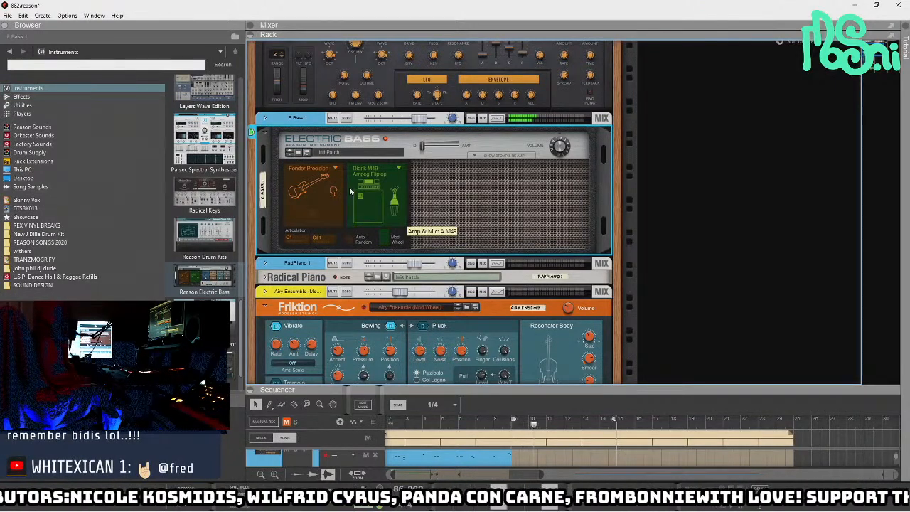
left_click_drag(422, 146, 469, 146)
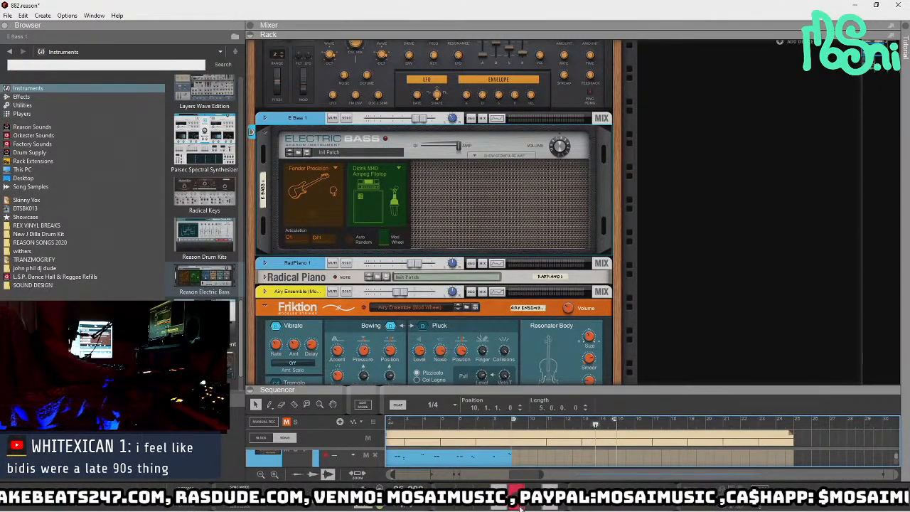
- Return to the full-height sequencer and expand the E Bass 1 track to examine its two recorded lanes from bar 9
left_click(528, 389)
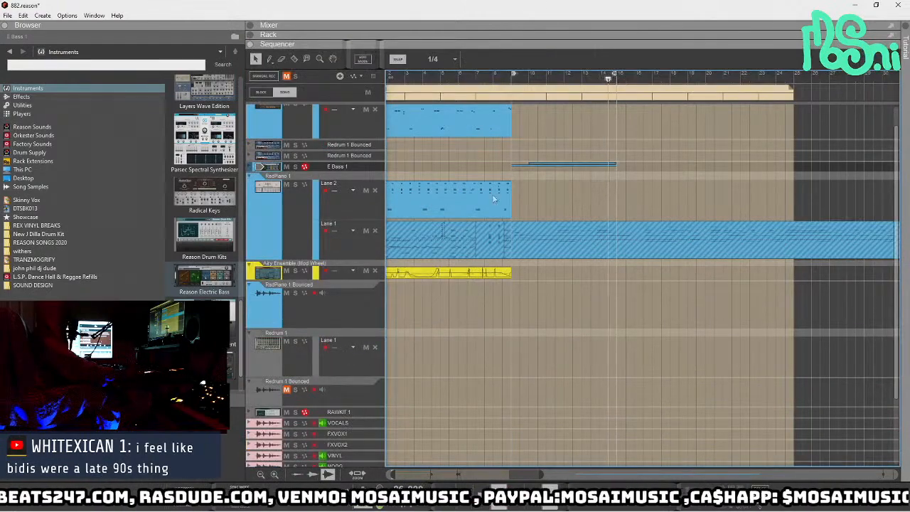
left_click(254, 167)
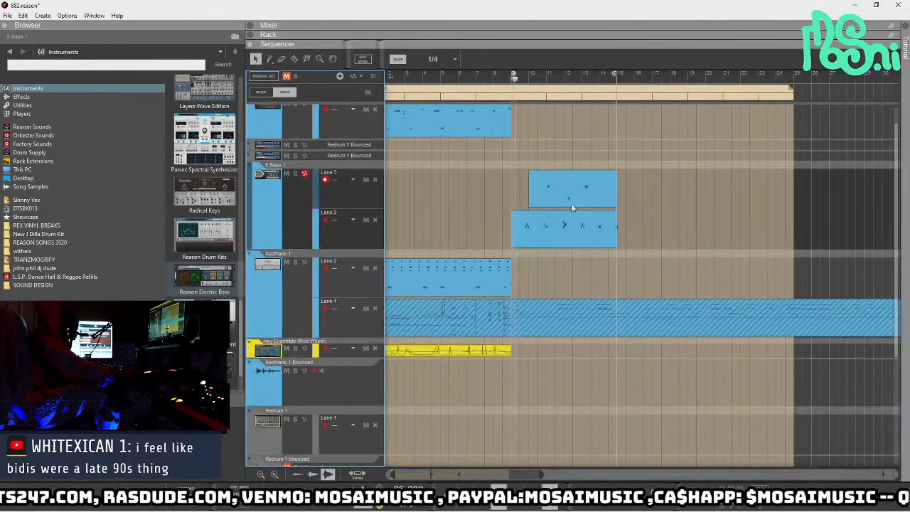
scroll(564, 276, "up", 5)
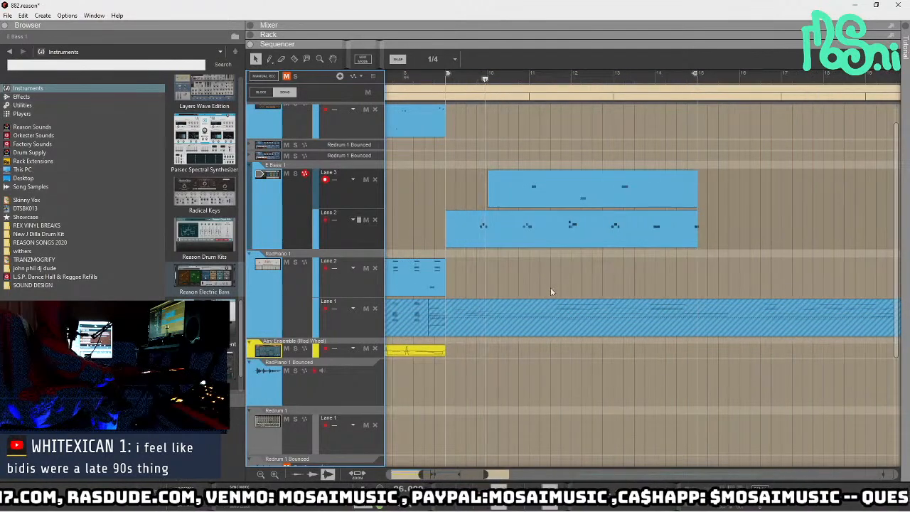
scroll(569, 278, "left", 2)
scroll(599, 262, "up", 4)
scroll(622, 277, "down", 3)
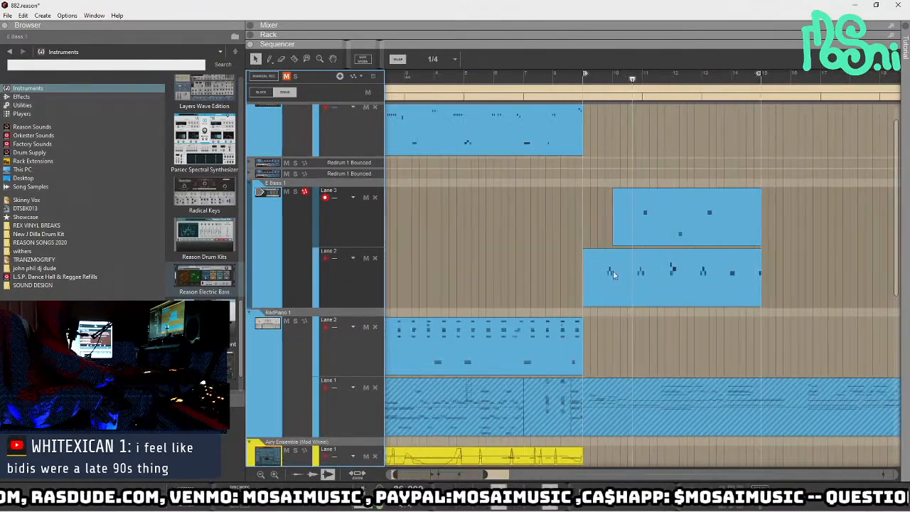
scroll(615, 272, "down", 2)
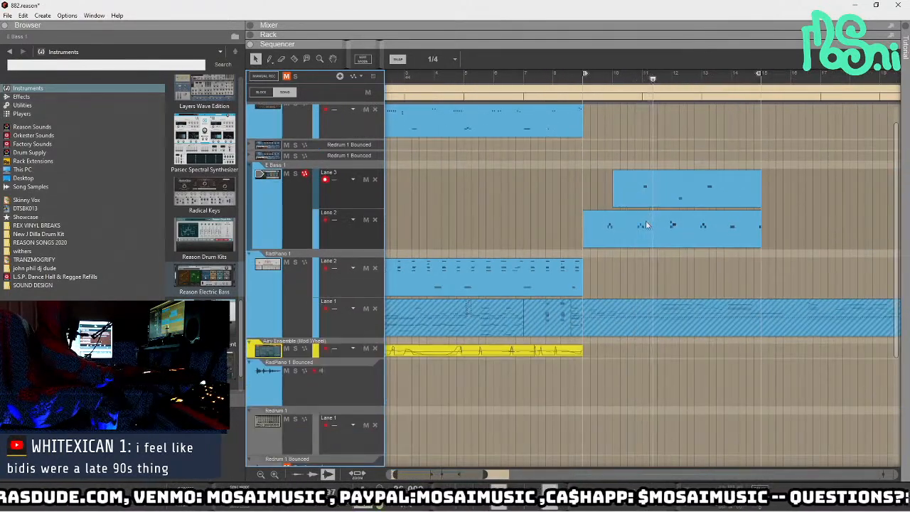
- Split the E Bass 1 Lane 3 clip at beats 1 and 2 of bar 11 to isolate its first note
scroll(648, 201, "up", 4)
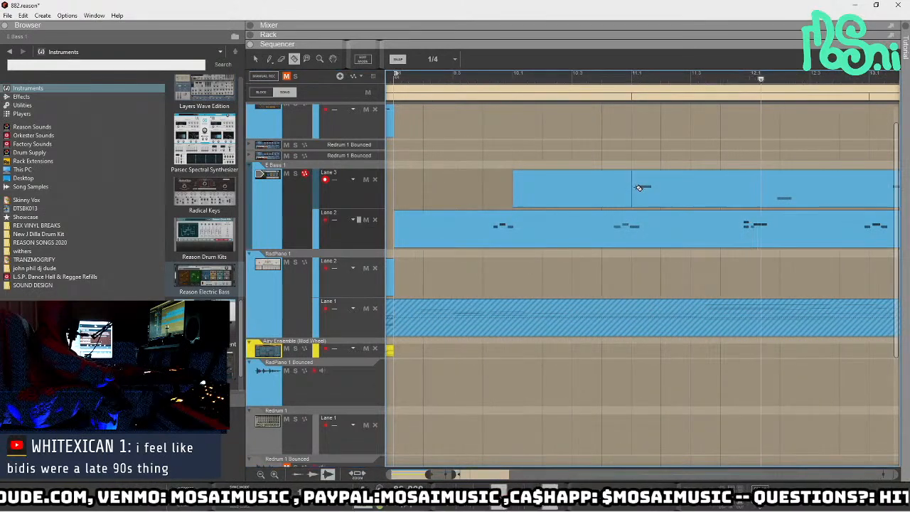
key("e")
key("r")
left_click(664, 189)
- Turn off snap and shift the isolated one-beat bass clip in Lane 3 to start at 11.1.1.7
key("q")
key("s")
mouse_move(650, 194)
left_mouse_down()
mouse_move(669, 196)
mouse_move(649, 201)
left_mouse_up()
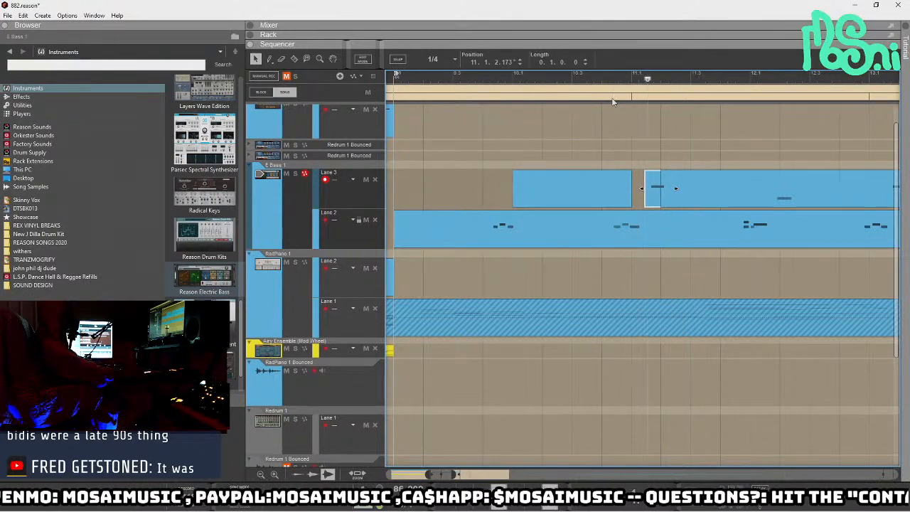
scroll(648, 191, "up", 1)
left_click_drag(654, 197, 644, 198)
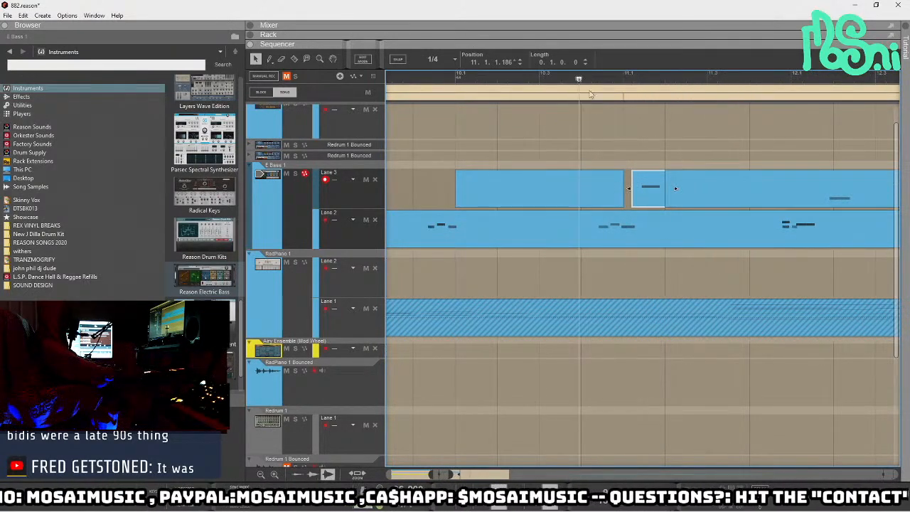
scroll(612, 146, "up", 1)
left_click_drag(658, 168, 649, 169)
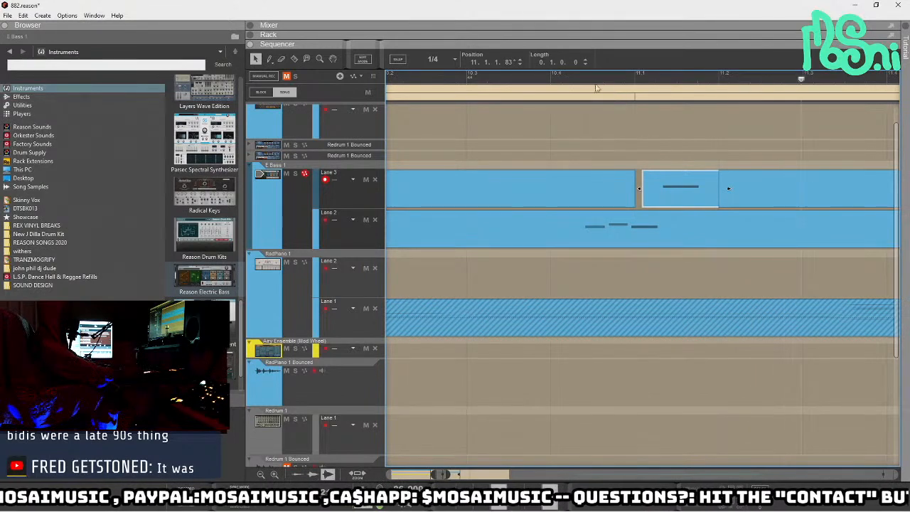
left_click(574, 76)
left_click_drag(673, 205, 667, 204)
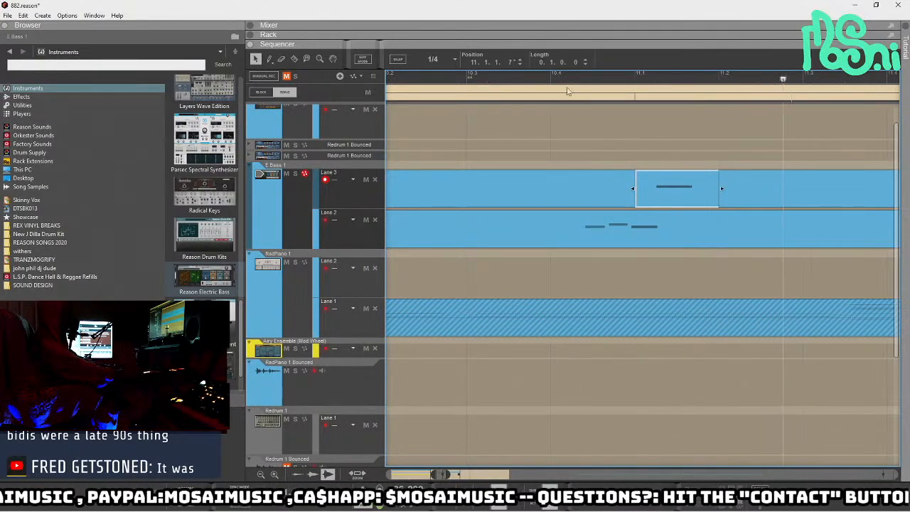
- Trim the start of the isolated Lane 3 bass clip to 11.1.1.207
scroll(643, 203, "up", 1)
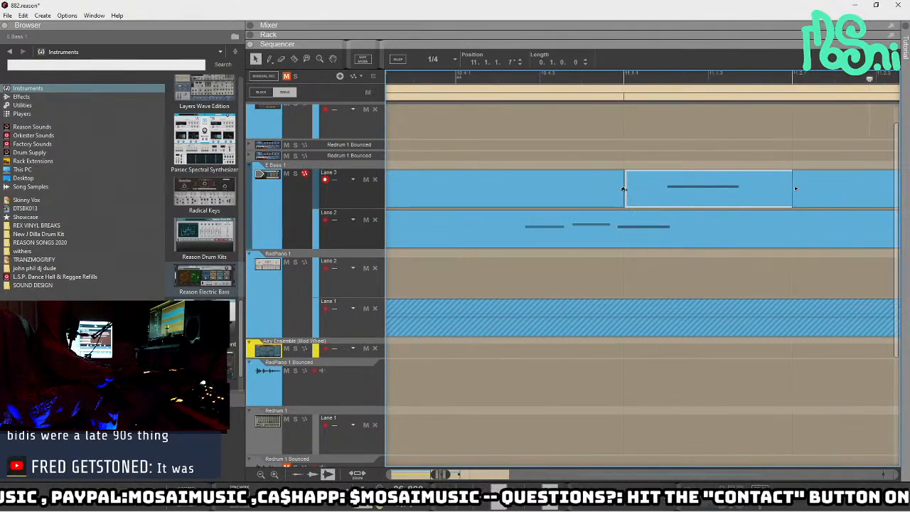
left_click_drag(656, 193, 658, 193)
scroll(595, 201, "down", 4)
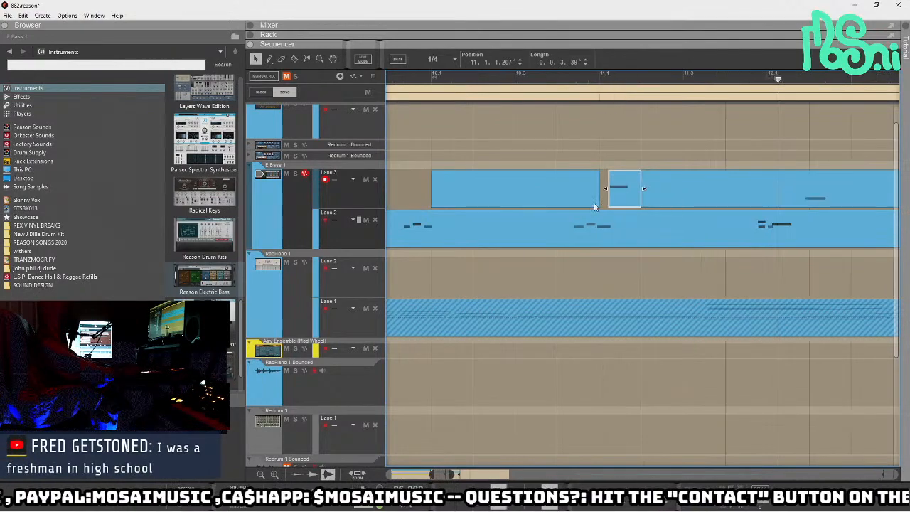
- Delete the upper of the two stacked notes just before bar 12 in the Lane 2 bass clip and return to the arrangement
scroll(648, 220, "up", 3)
double_click(654, 229)
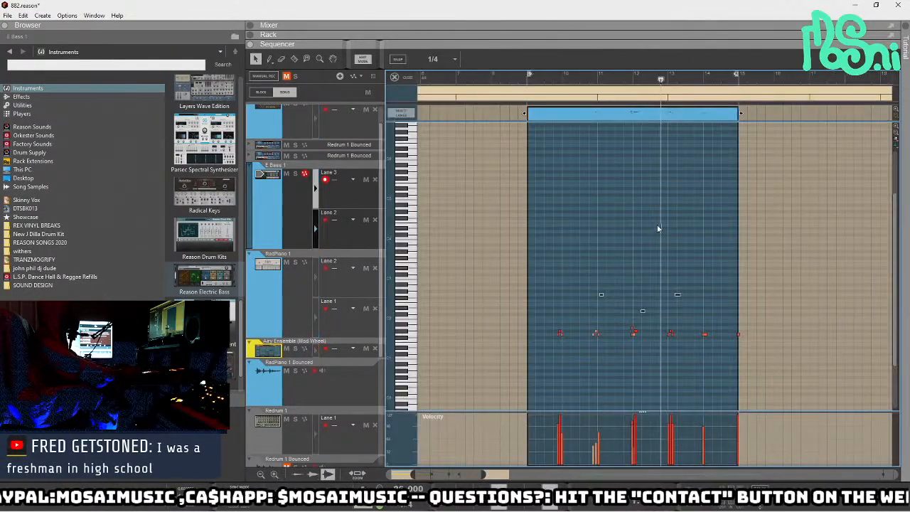
scroll(675, 342, "up", 1)
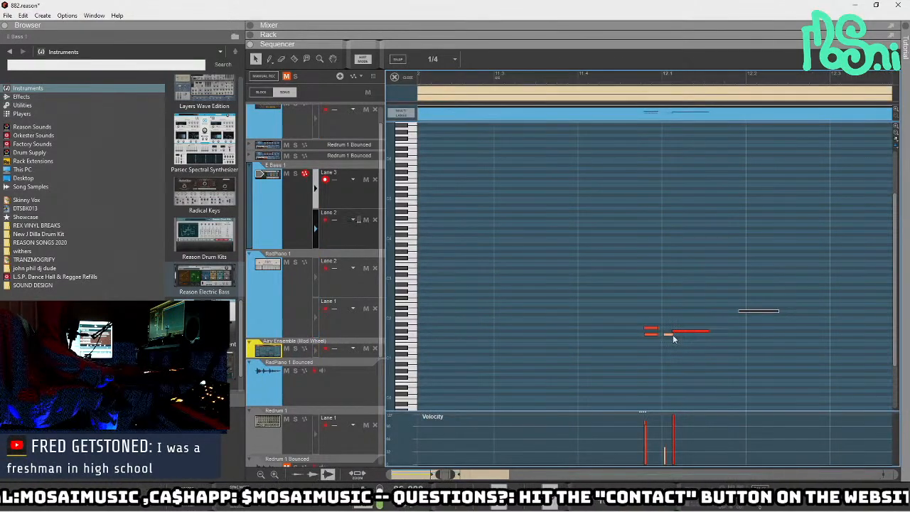
scroll(673, 339, "down", 1)
scroll(661, 339, "up", 2)
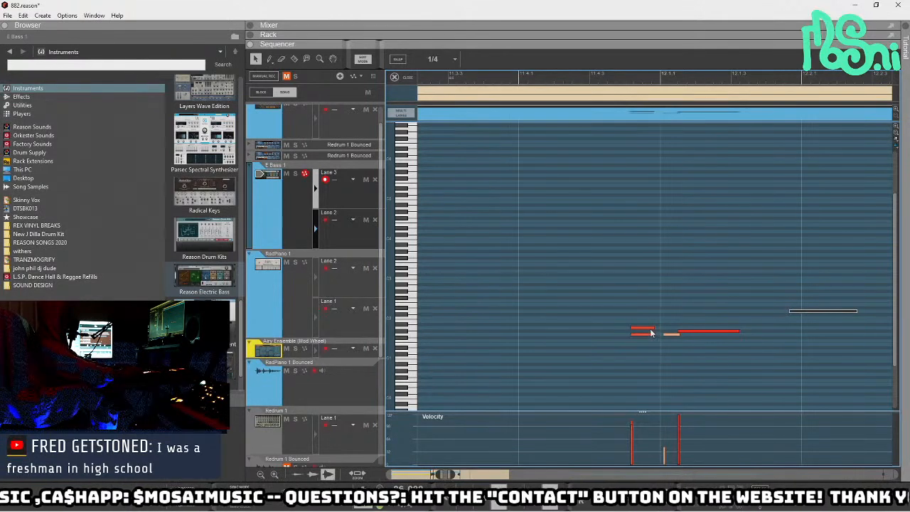
left_click(649, 330)
scroll(650, 332, "down", 2)
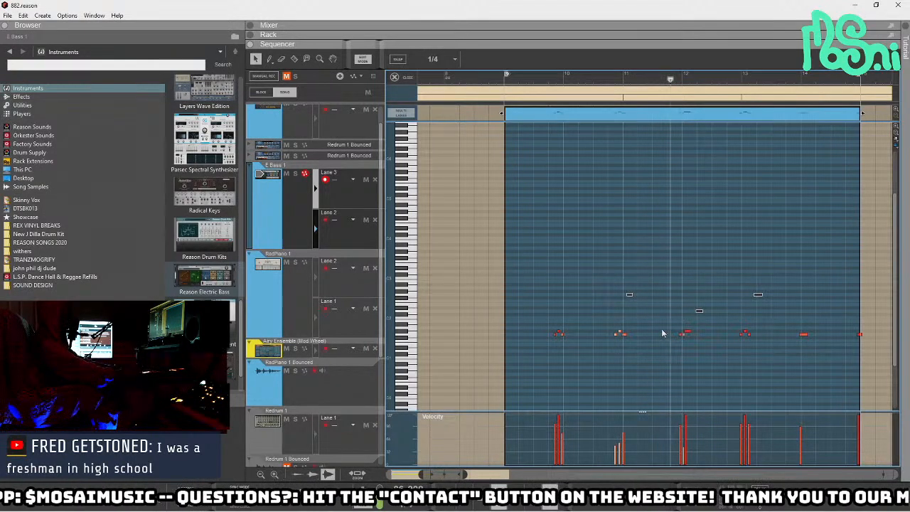
scroll(697, 337, "up", 1)
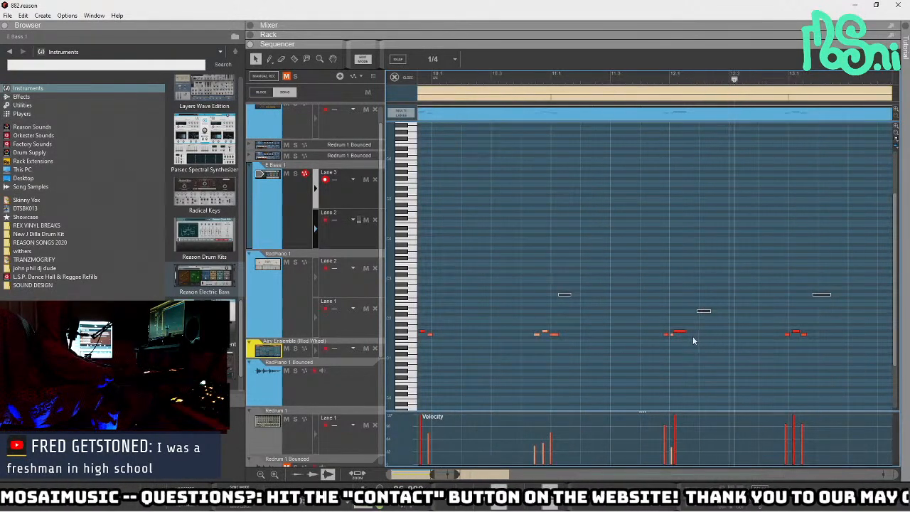
scroll(685, 345, "down", 1)
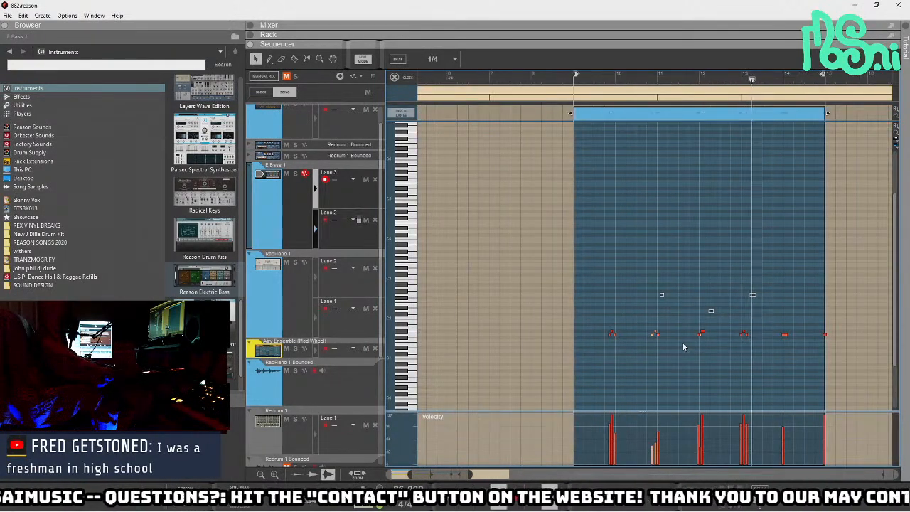
key("Escape")
scroll(617, 347, "down", 2)
scroll(629, 348, "down", 2)
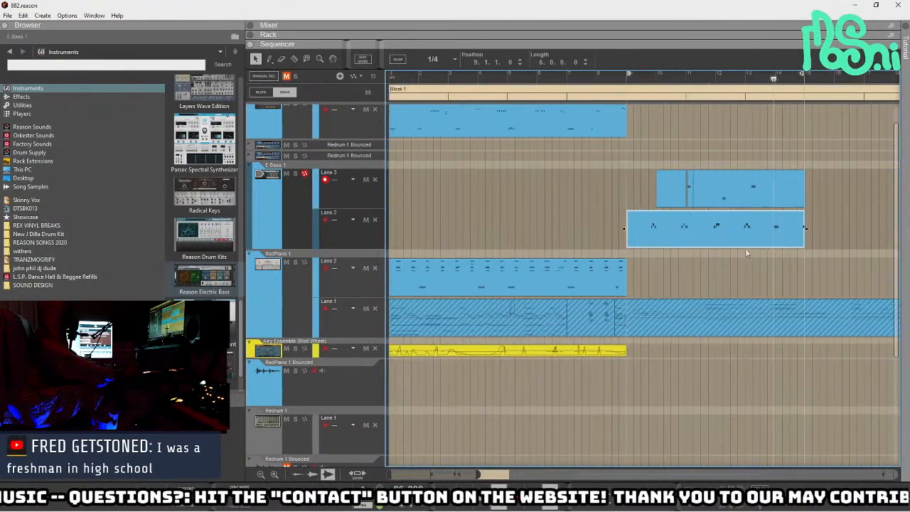
- Examine the notes in the E Bass 1 Lane 2 and Lane 3 clips, auditioning pitches on the note editor's keyboard
left_click(300, 313)
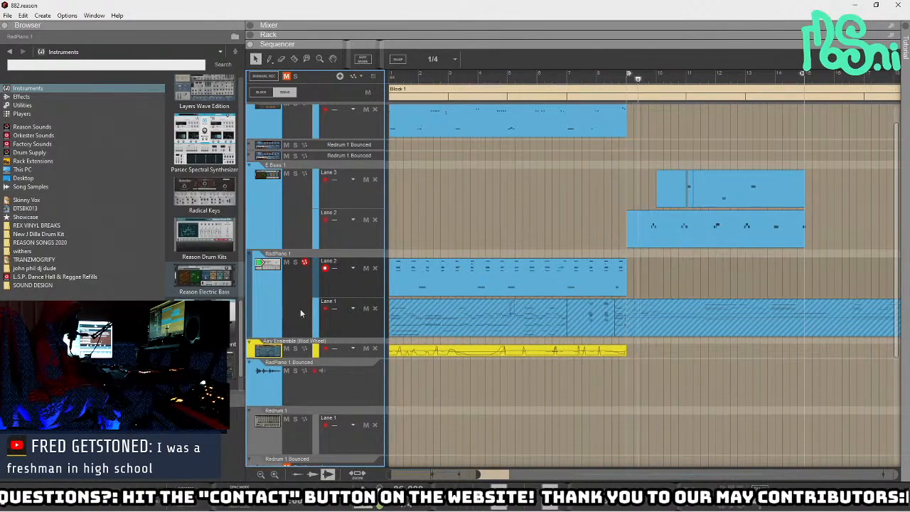
double_click(672, 224)
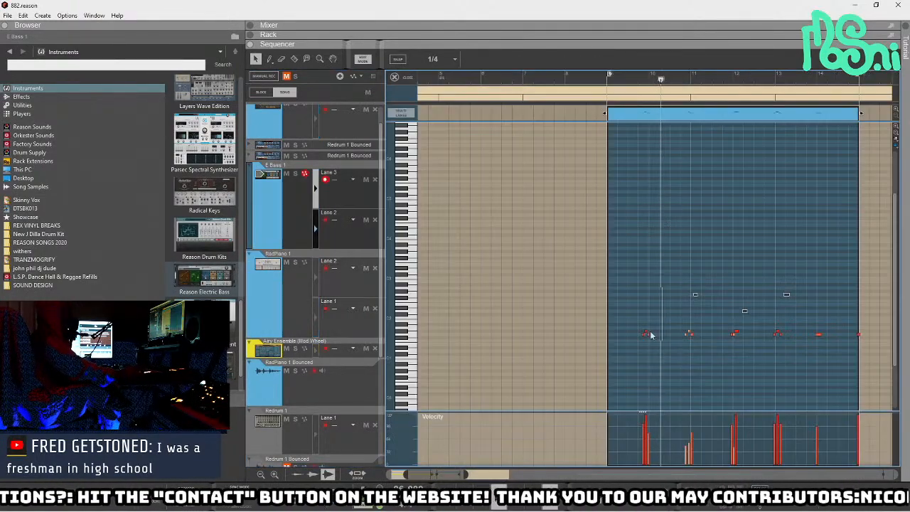
left_click(413, 334)
left_click(408, 331)
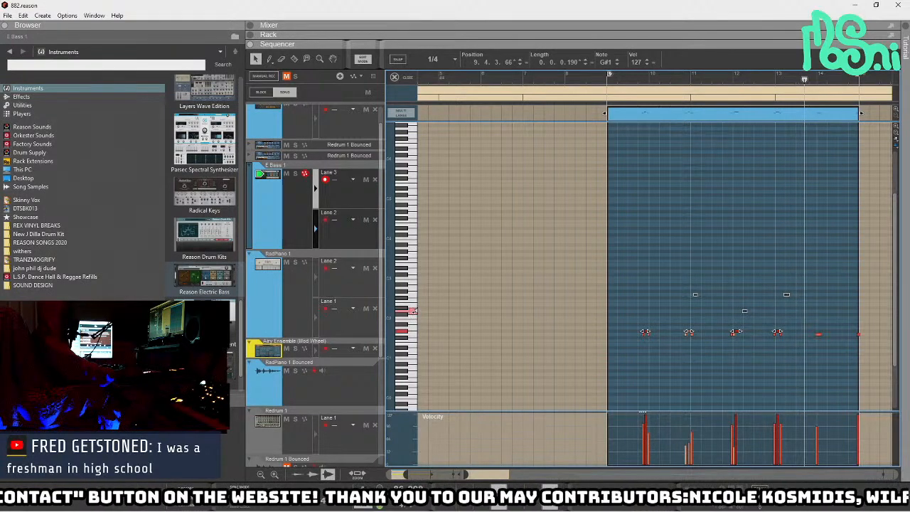
left_click_drag(757, 304, 735, 324)
key("ctrl+e")
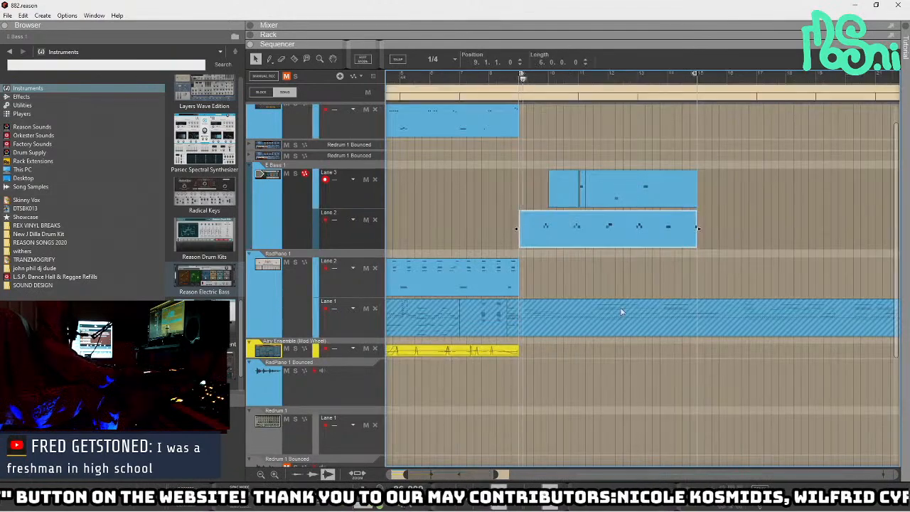
left_click(689, 184)
key("ctrl+e")
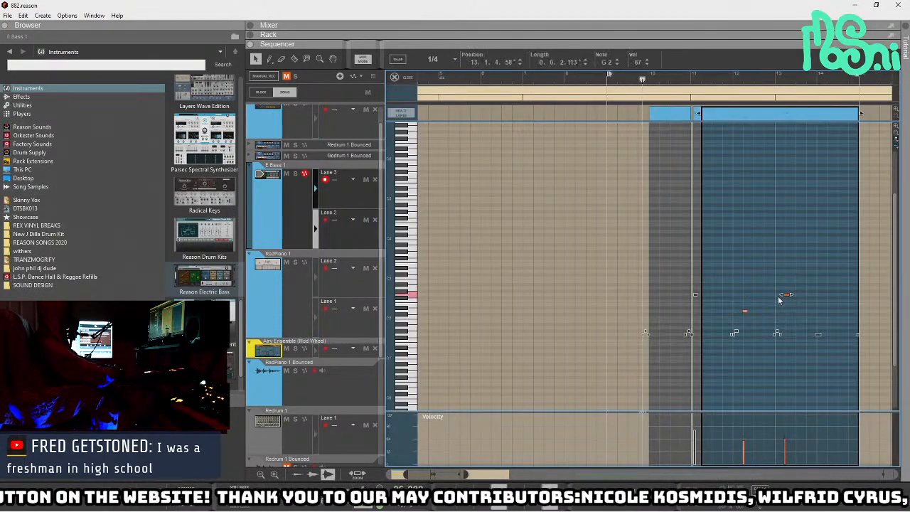
key("ctrl+e")
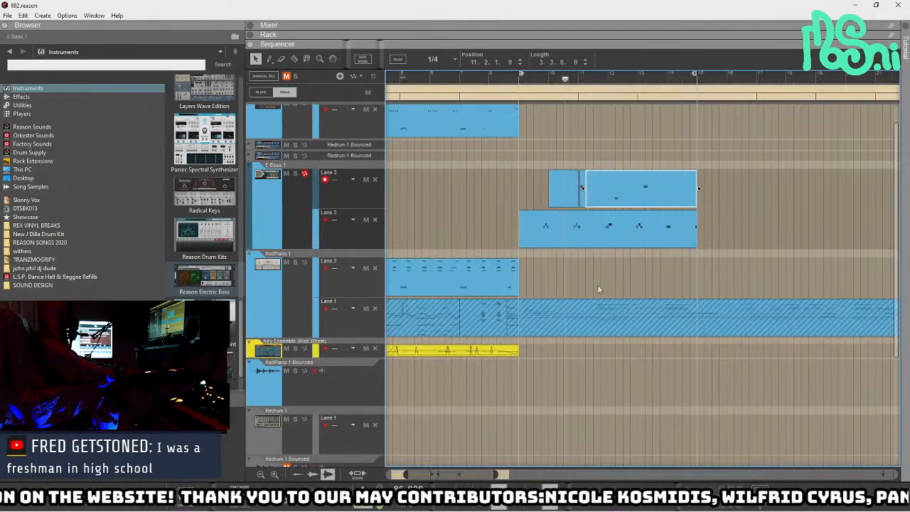
- Record a new RadPiano 1 part in Lane 2 across the loop from bar 9 to bar 15 and open its clip
left_click(283, 298)
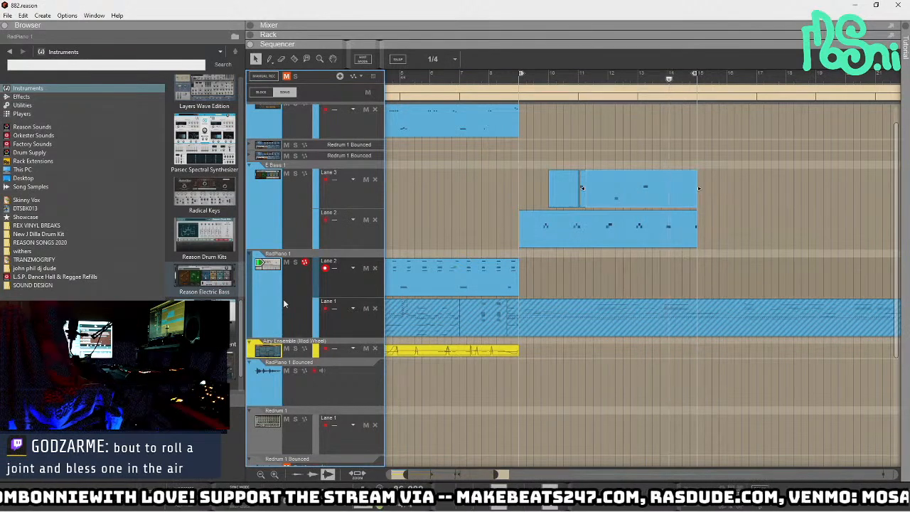
key("ctrl+Return")
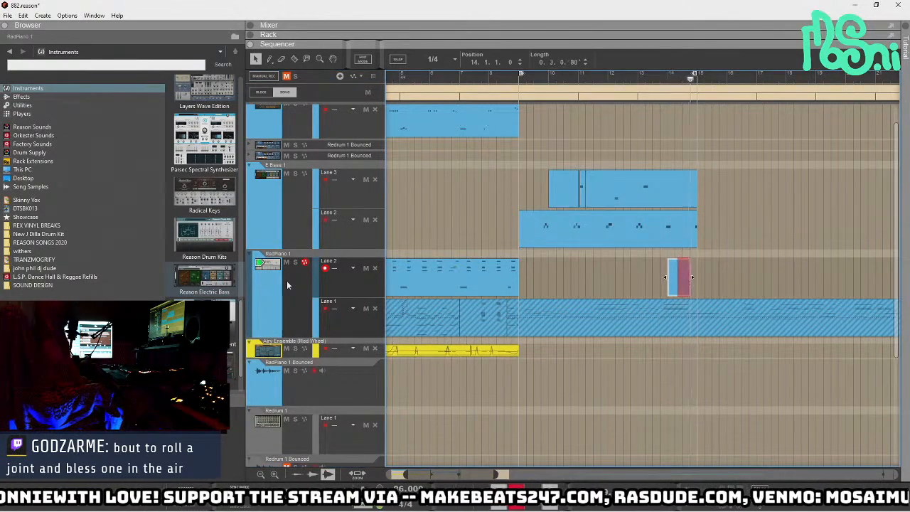
key("space")
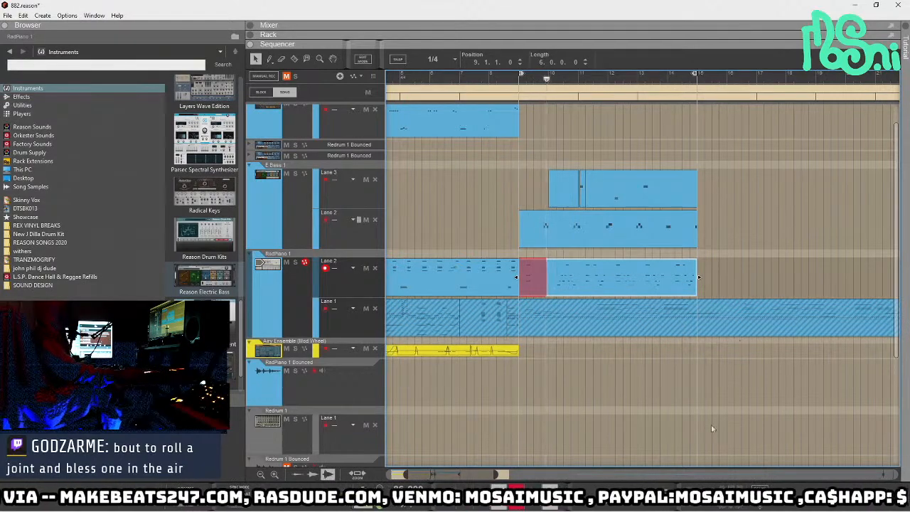
key("ctrl+Return")
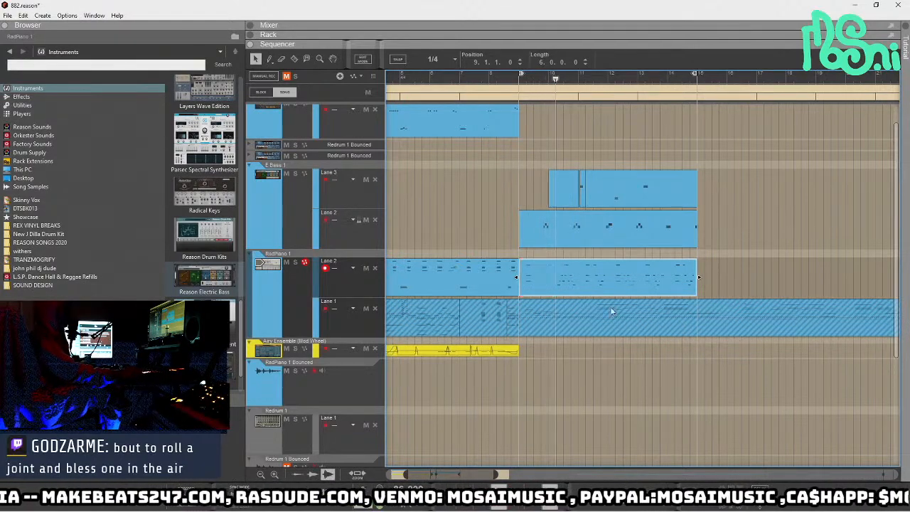
double_click(569, 284)
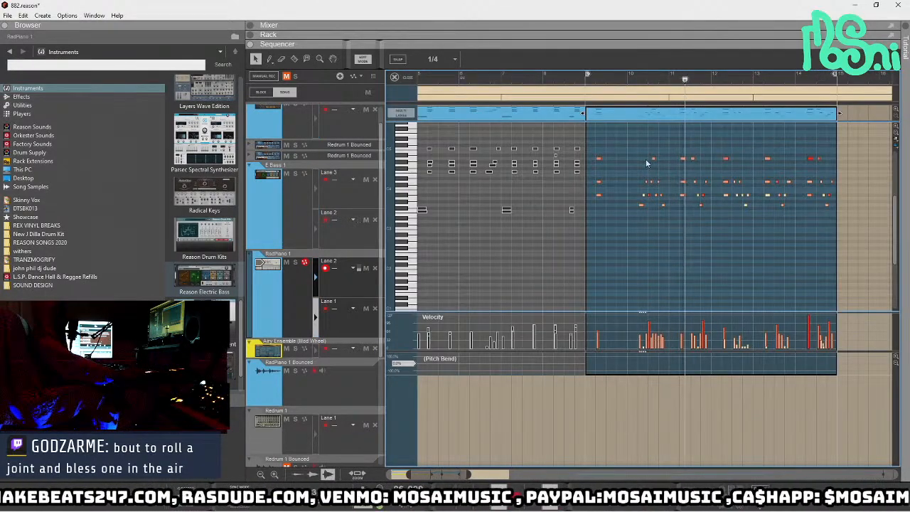
- Delete the RadPiano 1 notes in bar 10 and the short fill notes in the second half of bar 12
left_click_drag(633, 150, 673, 217)
key("Delete")
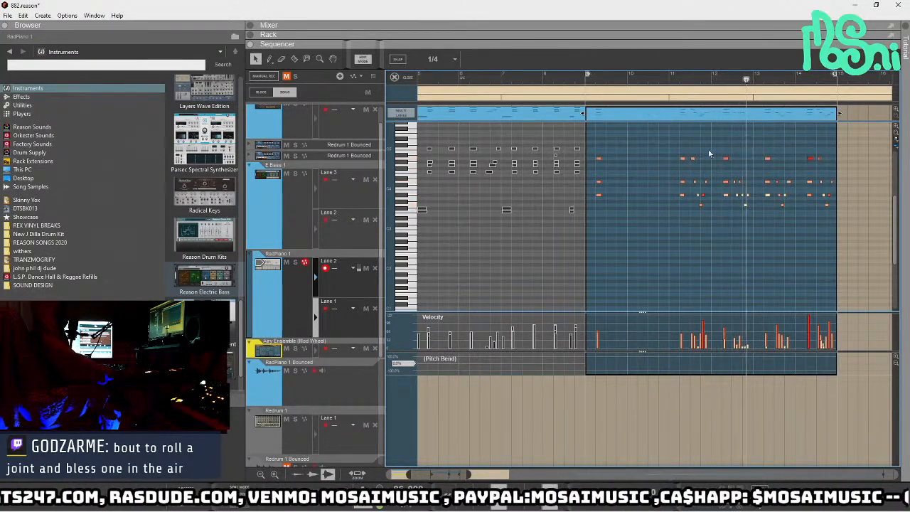
left_click_drag(732, 171, 756, 221)
key("Delete")
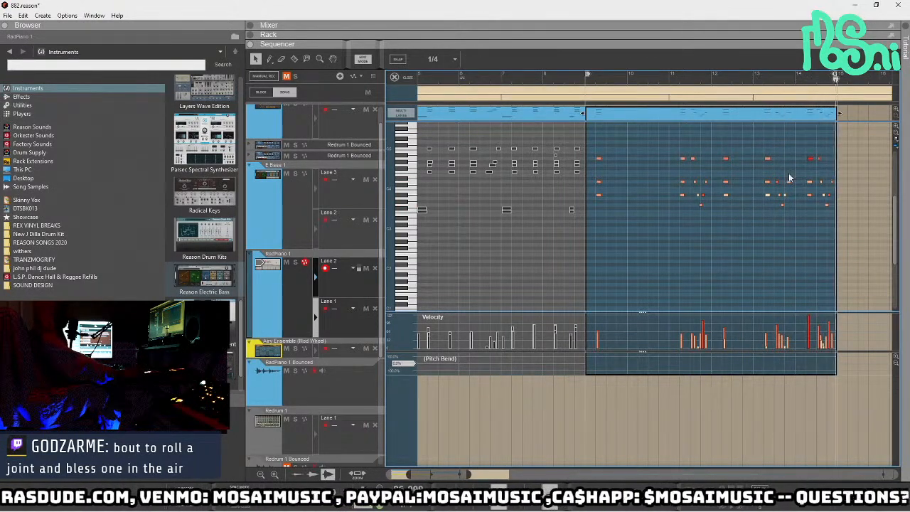
- Try to move the short fill notes after the bar 13 chord to bar 10, and undo the move
left_click_drag(789, 169, 776, 223)
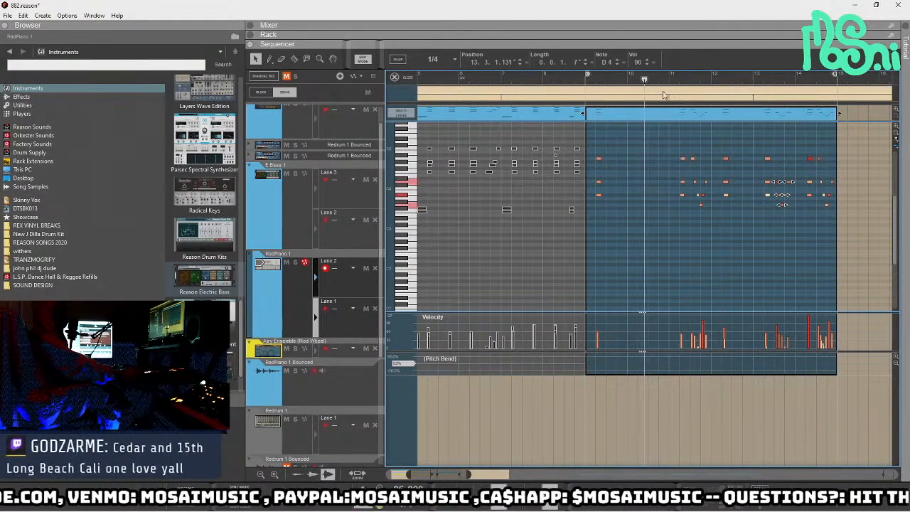
left_click_drag(607, 63, 613, 106)
key("ctrl+z")
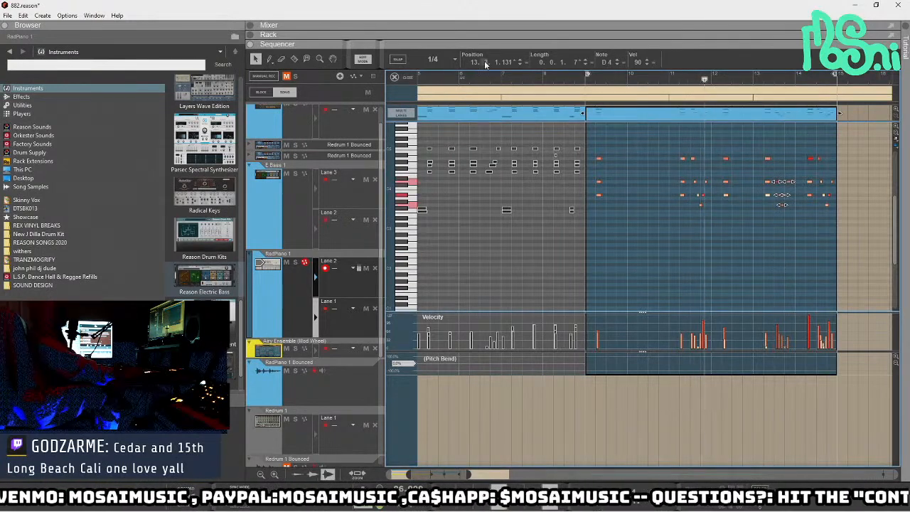
left_click_drag(486, 64, 480, 73)
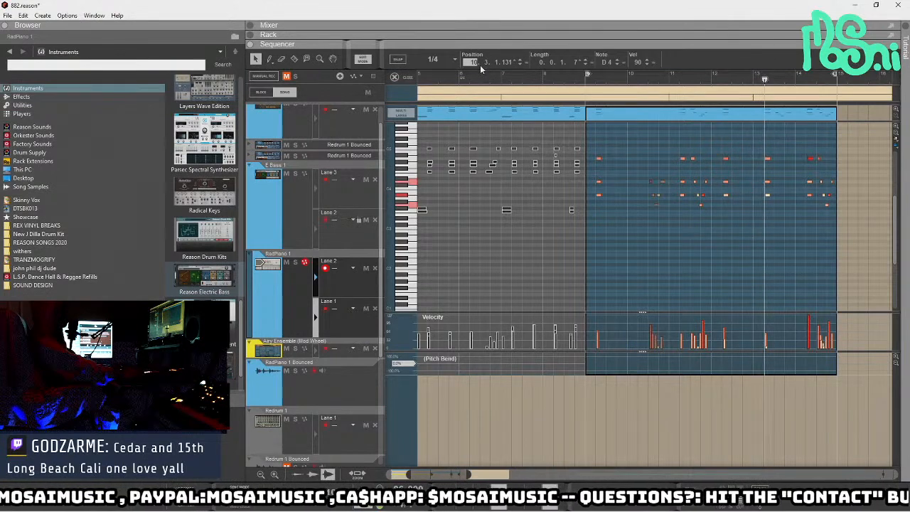
type("10")
key("Return")
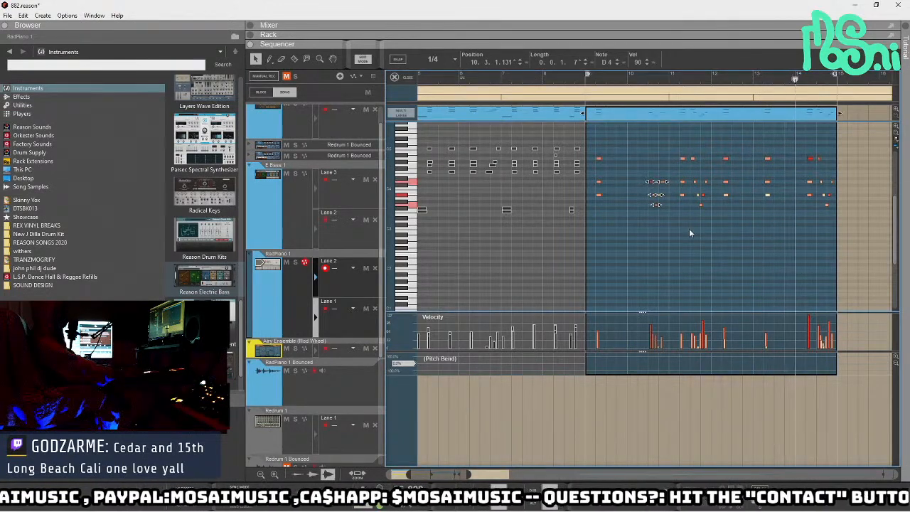
key("ctrl+z")
left_click(687, 223)
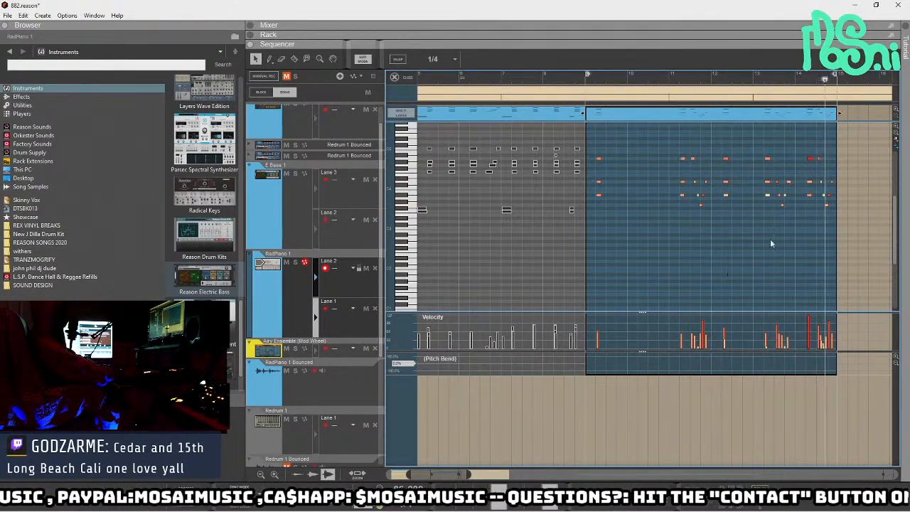
- Leave note editing, check the instruments in the rack, and make Monotone 1 the active sequencer track
key("ctrl+e")
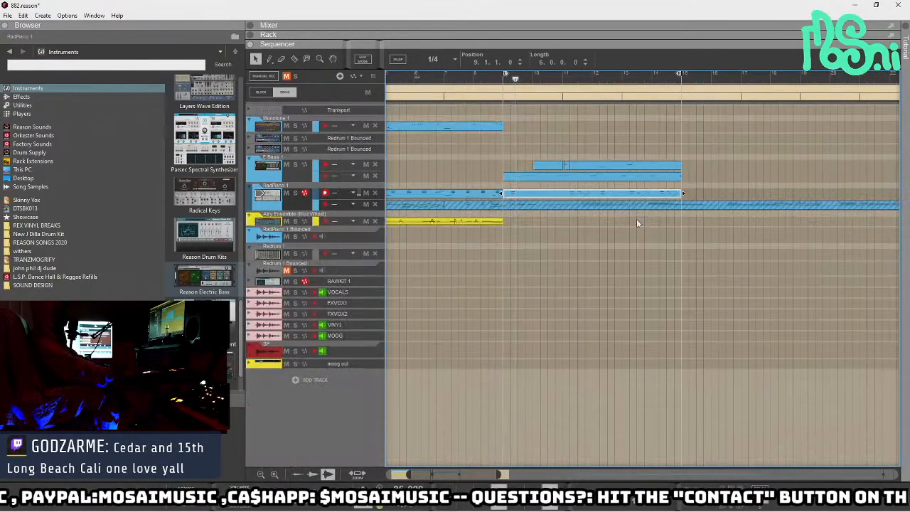
key("F6")
scroll(402, 384, "up", 4)
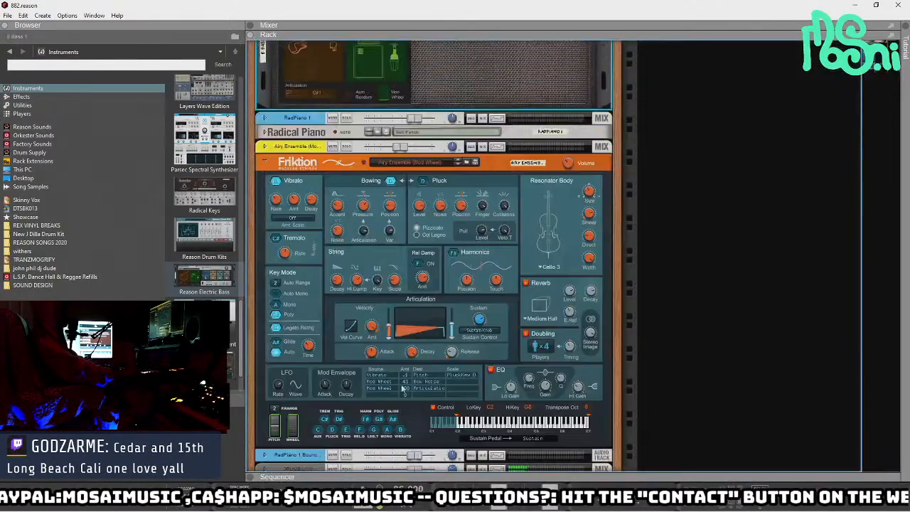
scroll(341, 333, "down", 5)
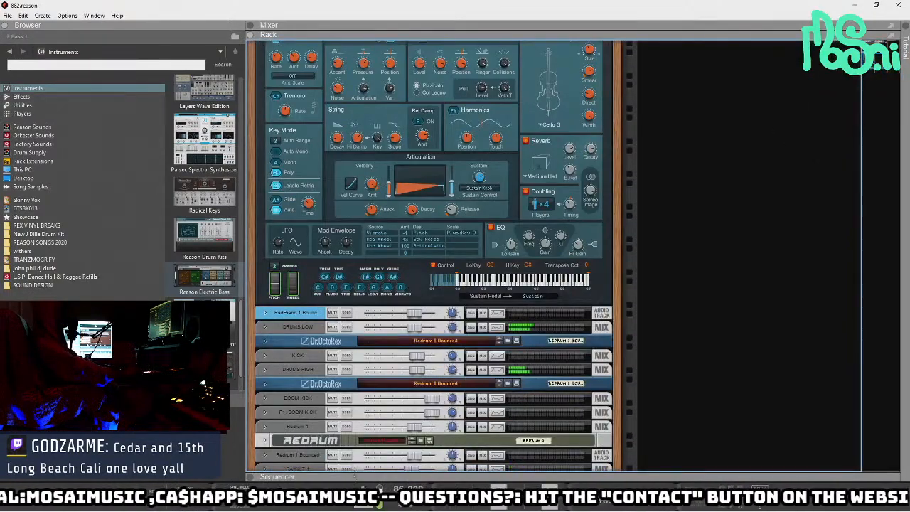
key("F7")
left_click(270, 125)
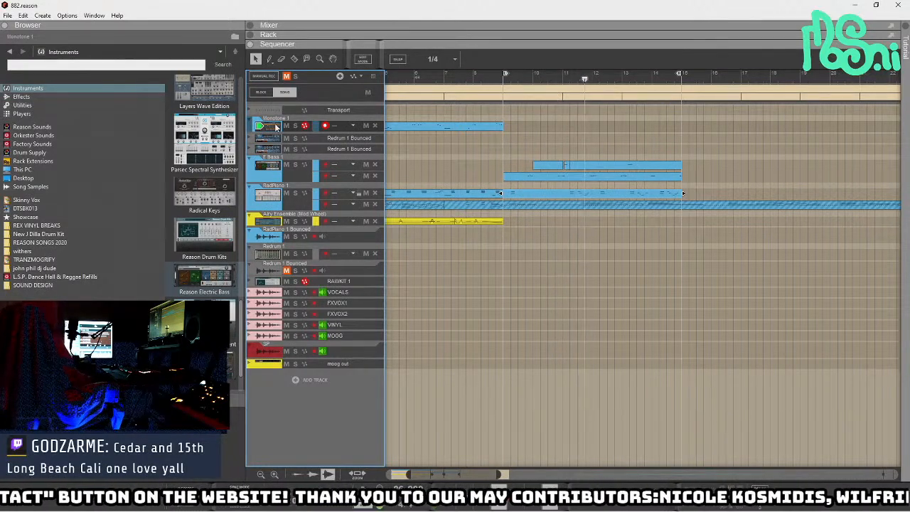
- Browse the song samples for the RV7000 2 reverb and expand the DTSBK272 slices under the self-contained samples
key("F6")
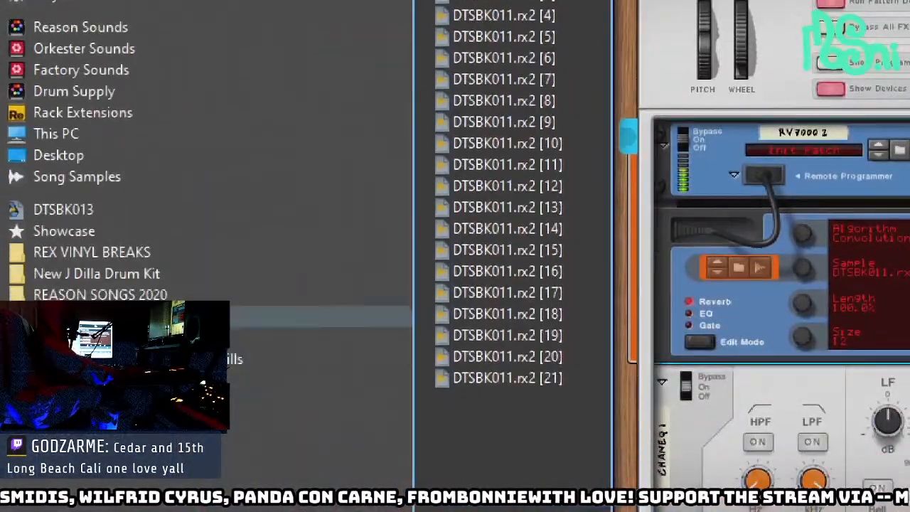
left_click(77, 177)
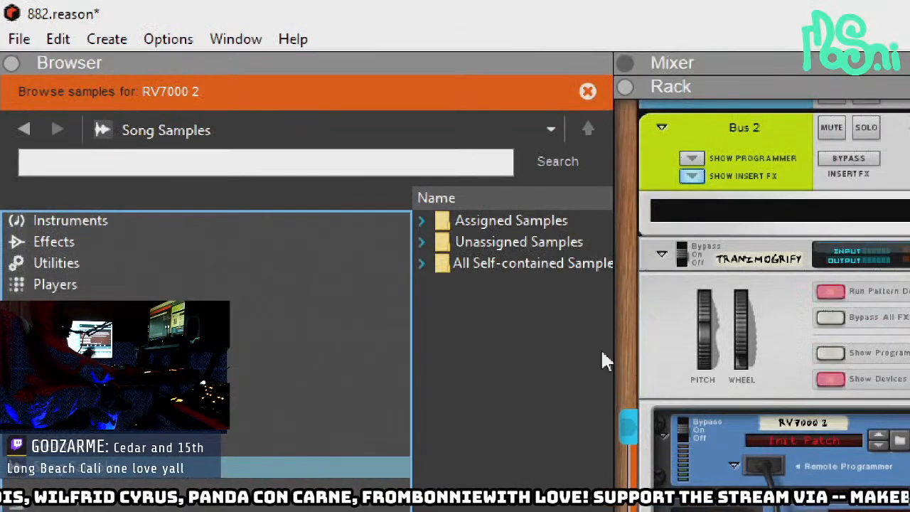
double_click(465, 241)
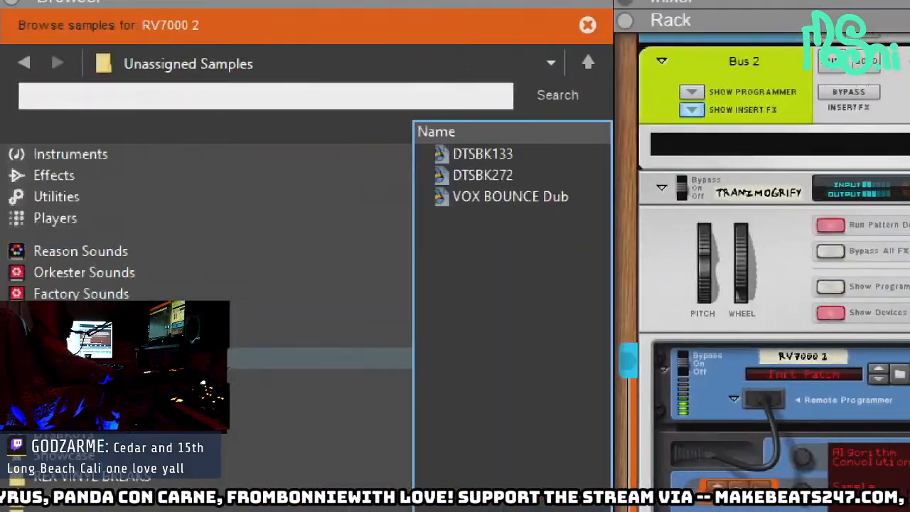
left_click(85, 400)
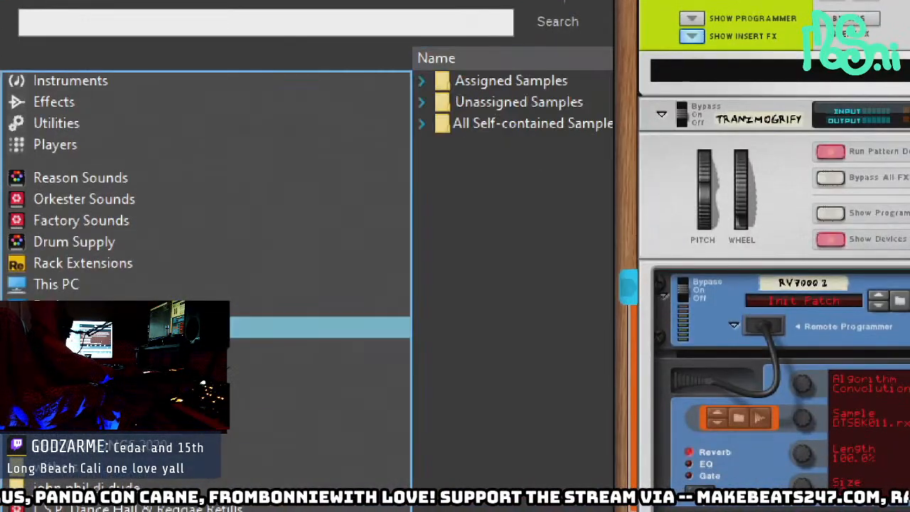
left_click(421, 102)
left_click(421, 186)
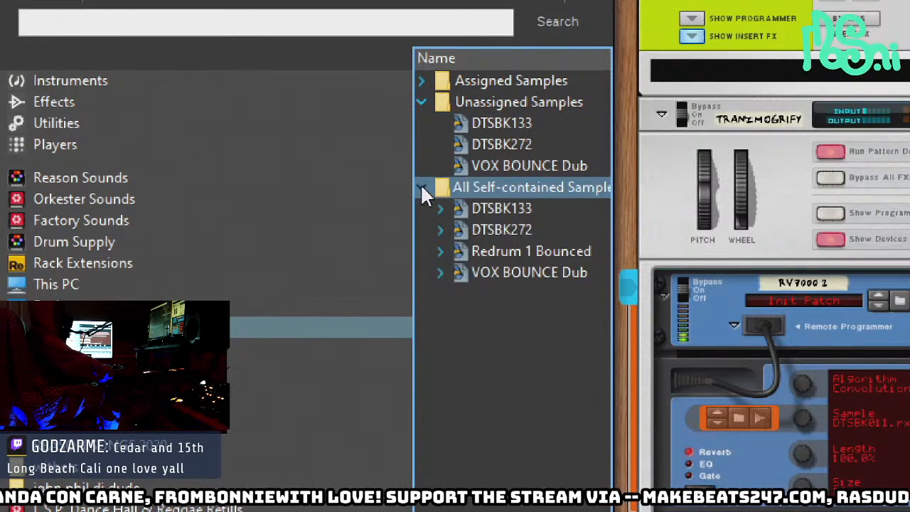
left_click(439, 229)
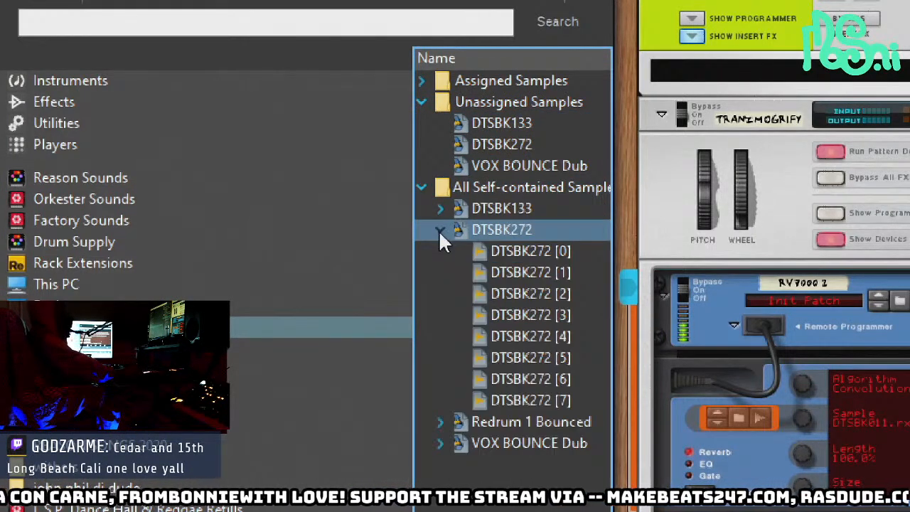
- Audition the DTSBK272 [0] and [1] slices as sample candidates for the RV7000 2
left_click(605, 242)
left_click(579, 265)
left_click(581, 243)
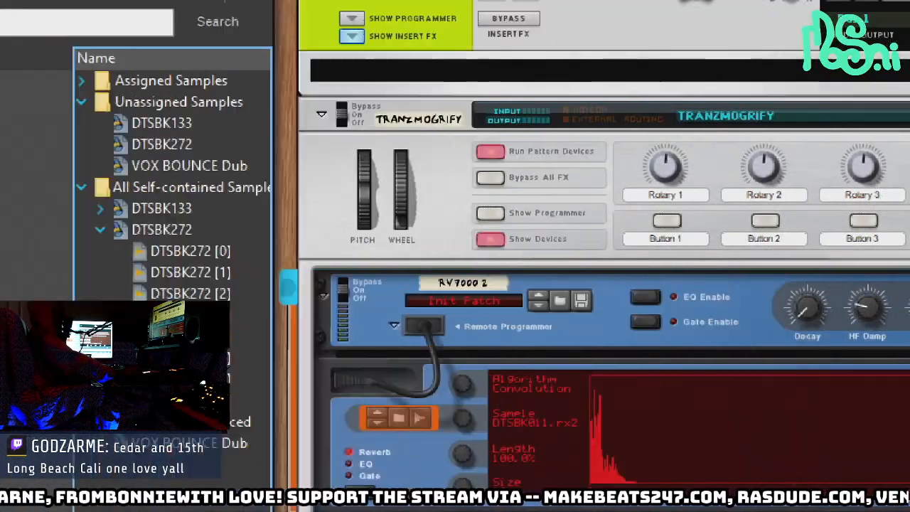
left_click(500, 272)
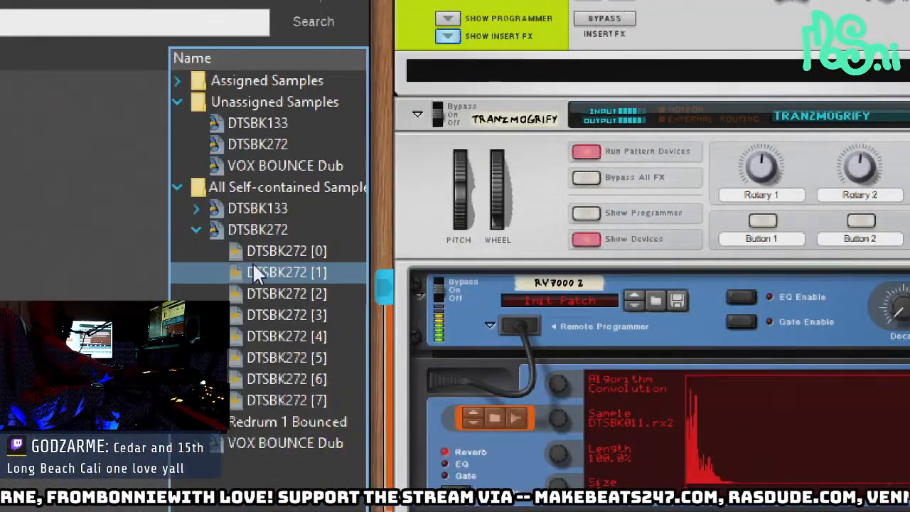
left_click(255, 256)
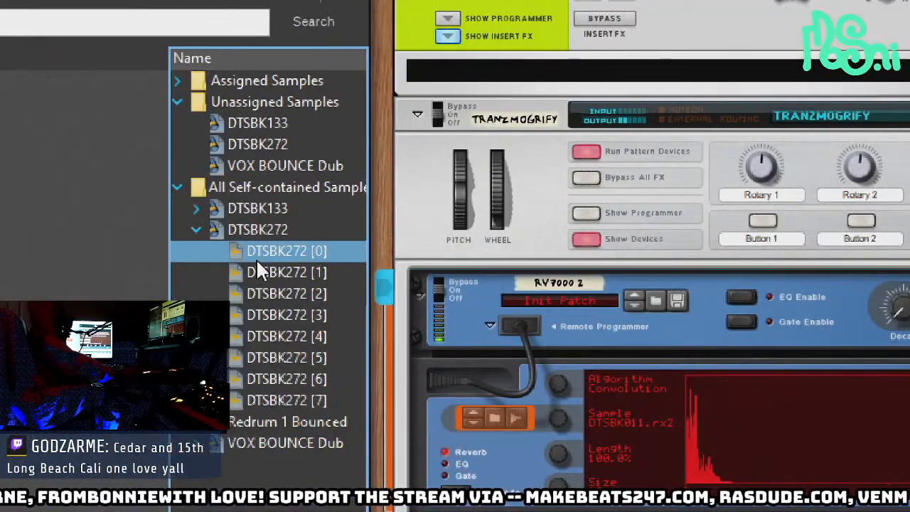
- Load a Redrum 1 Bounced slice as the RV7000 2 convolution sample and set the predelay to -20 ms
left_click(196, 444)
left_click(247, 463)
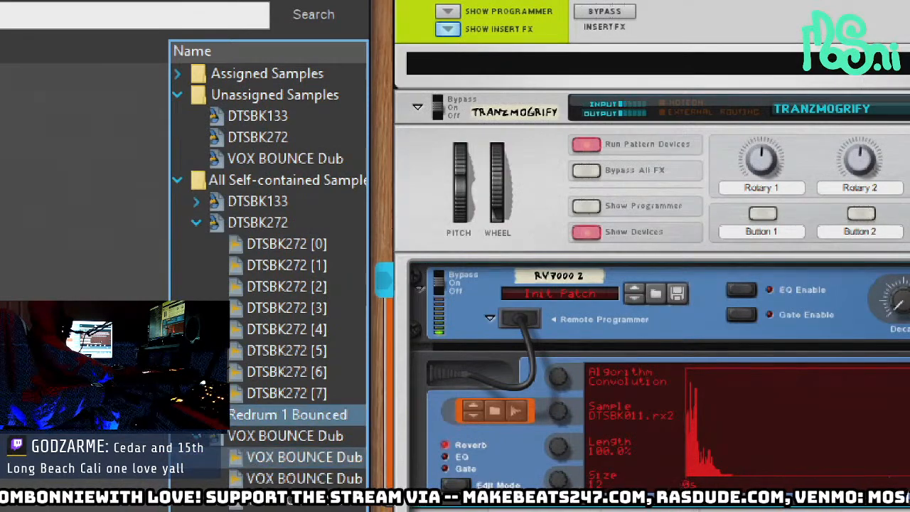
left_click(213, 414)
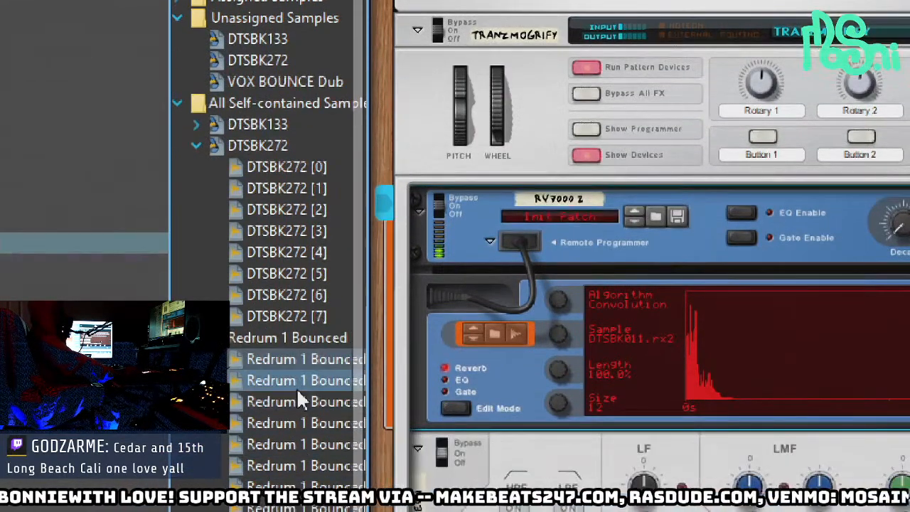
left_click(296, 458)
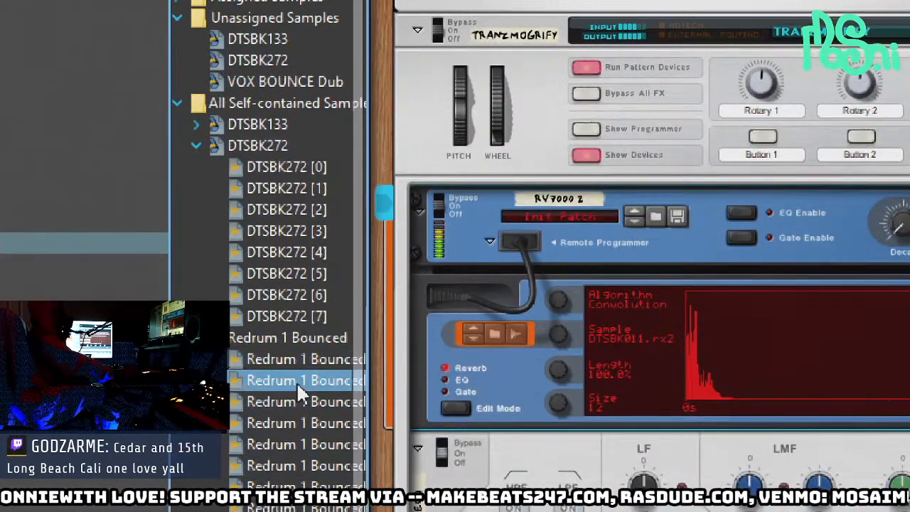
left_click_drag(263, 378, 523, 329)
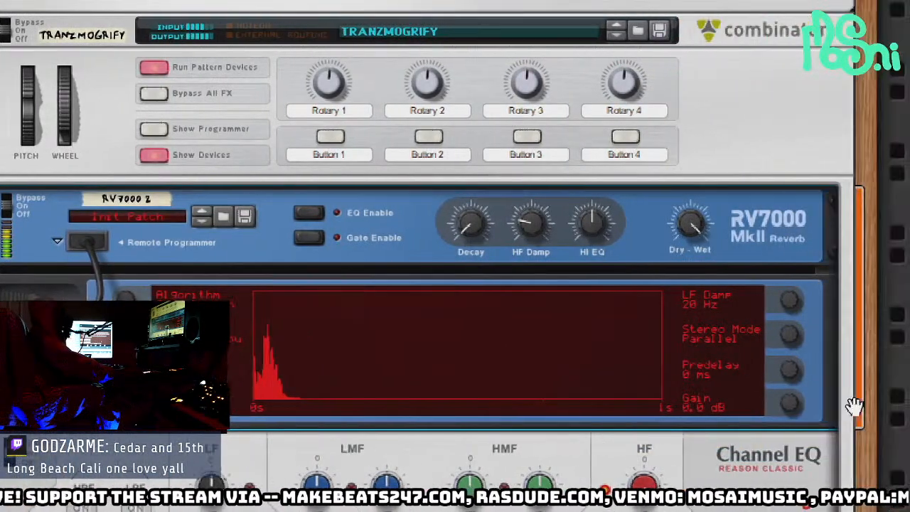
left_click_drag(789, 368, 786, 373)
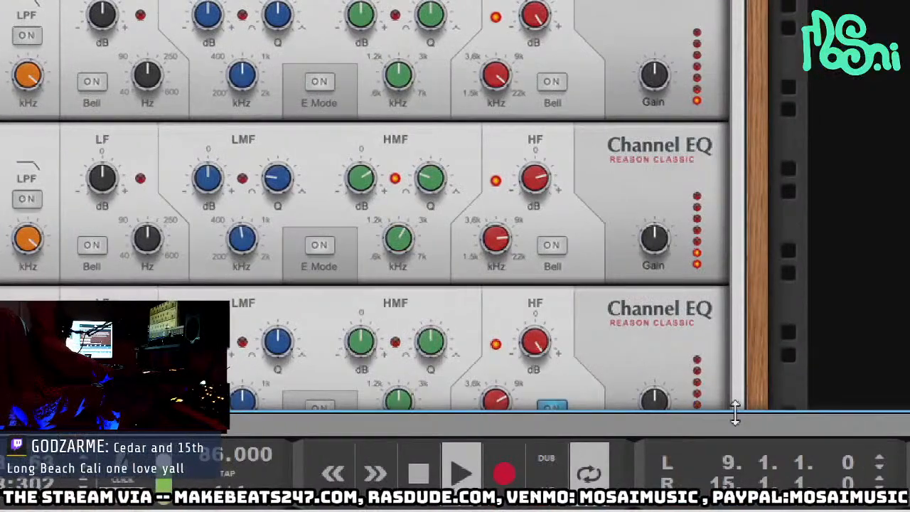
- On the second Channel EQ below the RV7000, raise the HMF gain and set the LMF gain to 1.24 dB
left_click_drag(735, 410, 653, 426)
left_click_drag(367, 179, 366, 148)
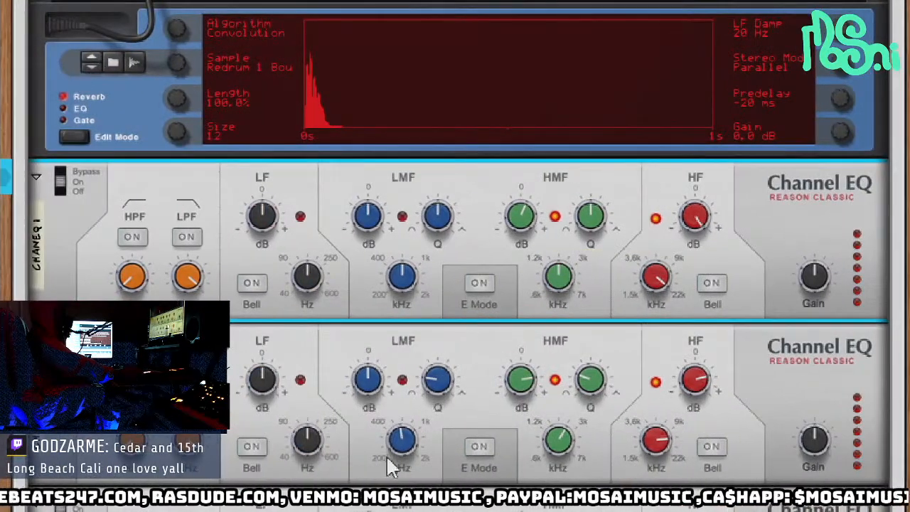
left_click_drag(378, 369, 381, 388)
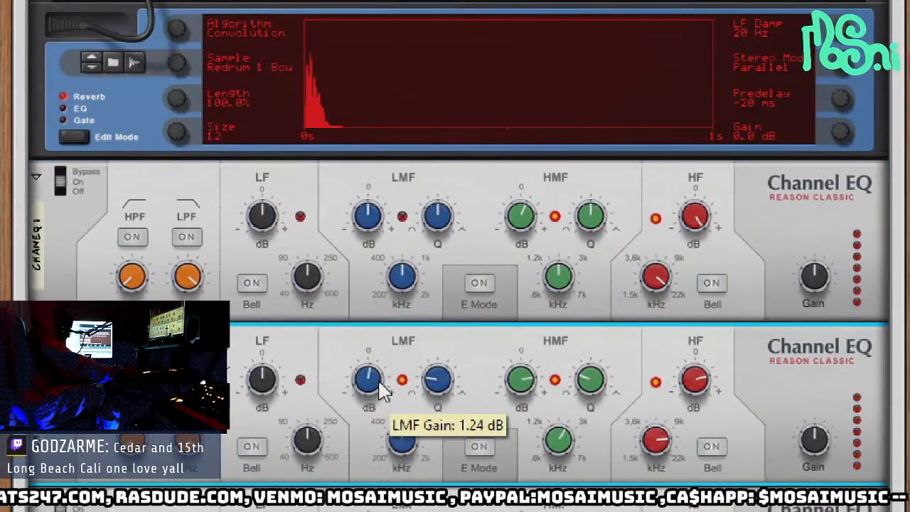
- Lower the E Bass 1 level slightly and raise the RadPiano 1 level to 4.87 dB
scroll(381, 392, "up", 20)
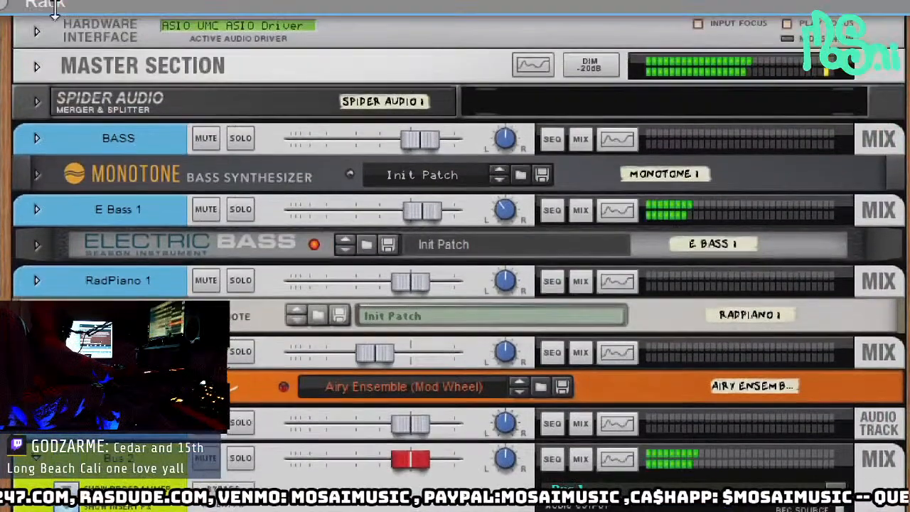
left_click_drag(424, 209, 443, 208)
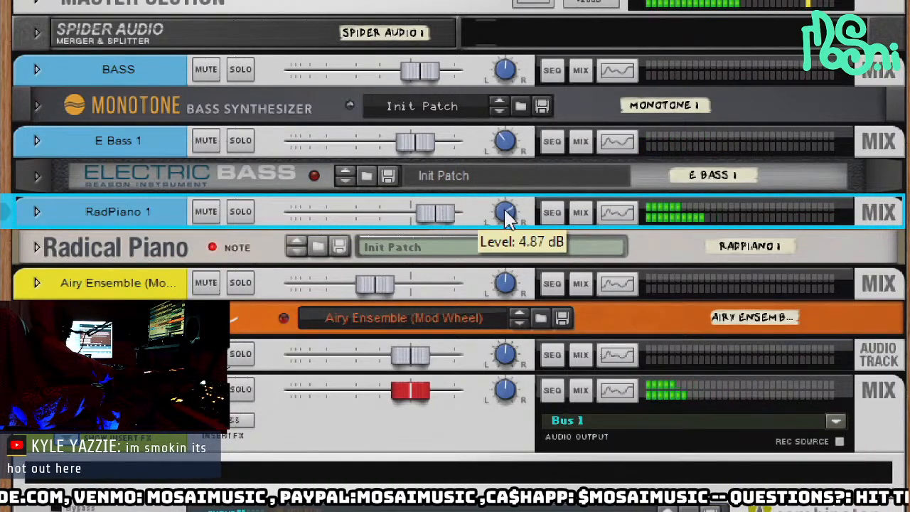
left_click_drag(506, 217, 609, 209)
- Enable the high-pass filter on the RadPiano 1 channel and lower its cutoff frequency in the spectrum EQ
left_click(609, 211)
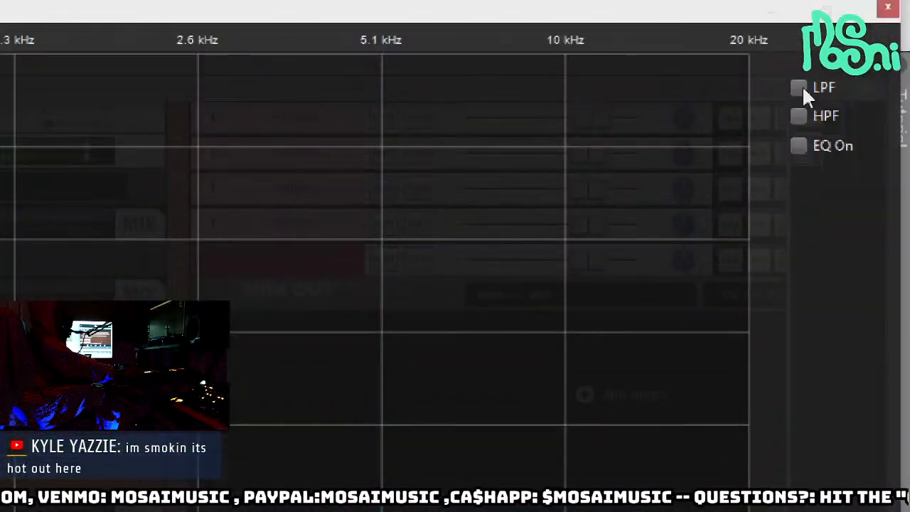
left_click(798, 117)
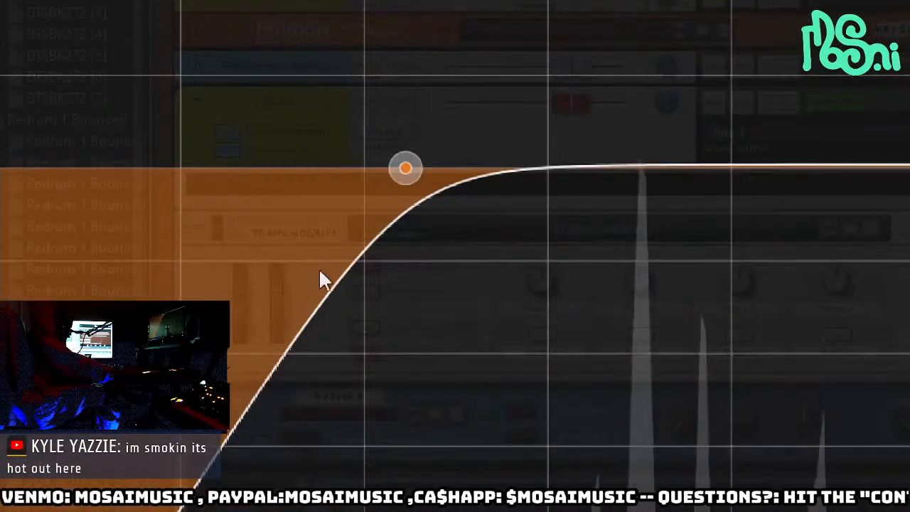
left_click_drag(409, 170, 305, 171)
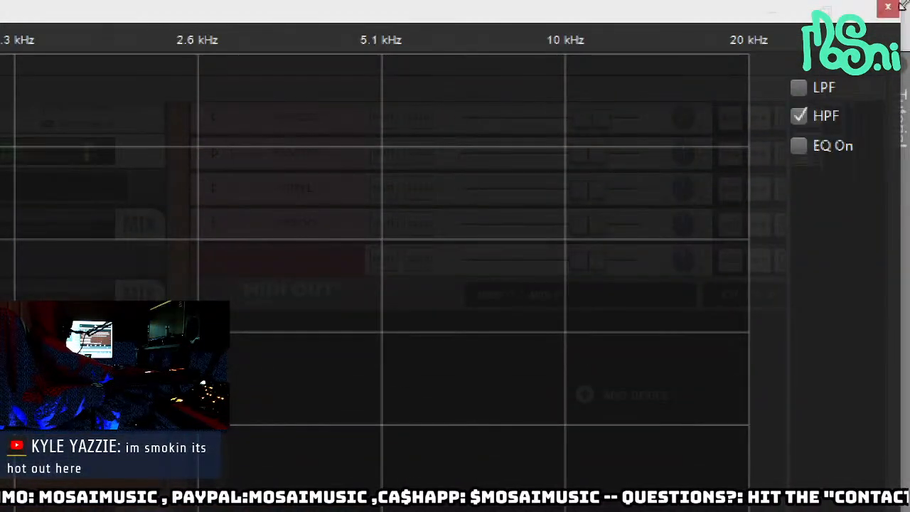
left_click(885, 9)
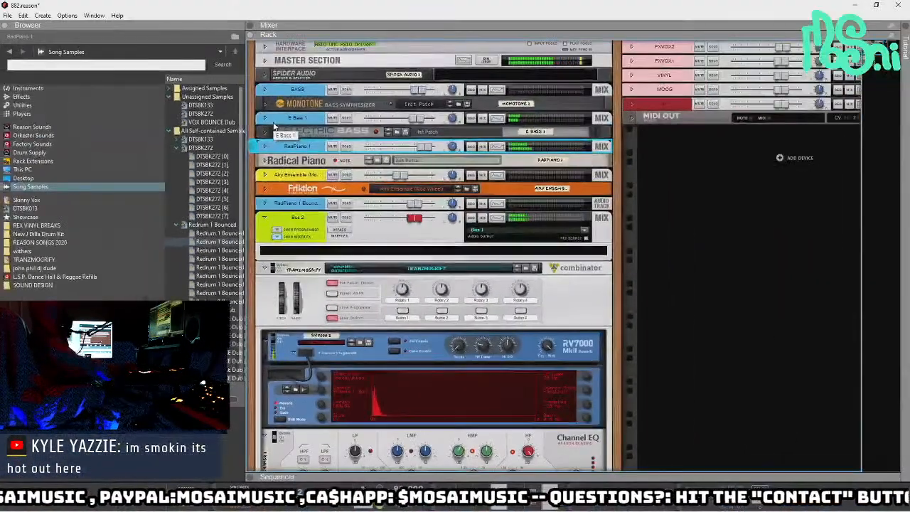
- Return to the sequencer and view the arrangement from bar 1 with enlarged track lanes
key("F7")
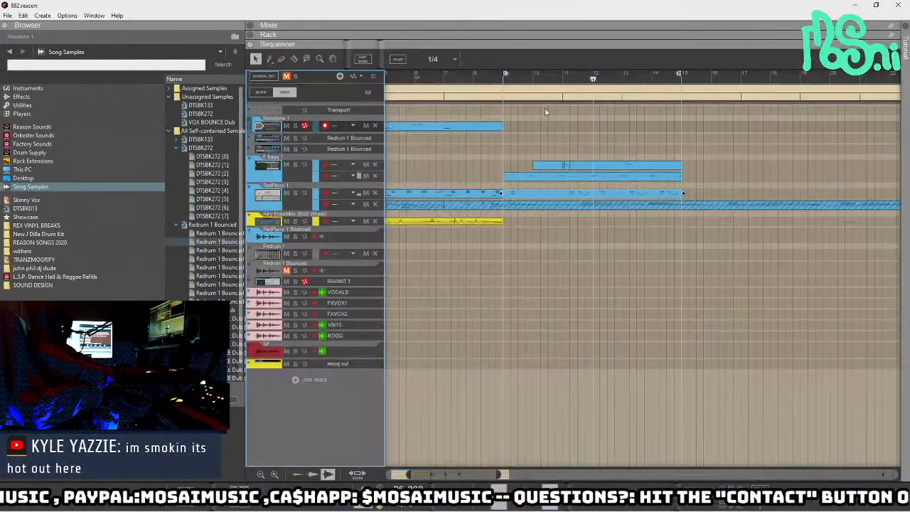
scroll(516, 300, "up", 1)
scroll(517, 302, "left", 2)
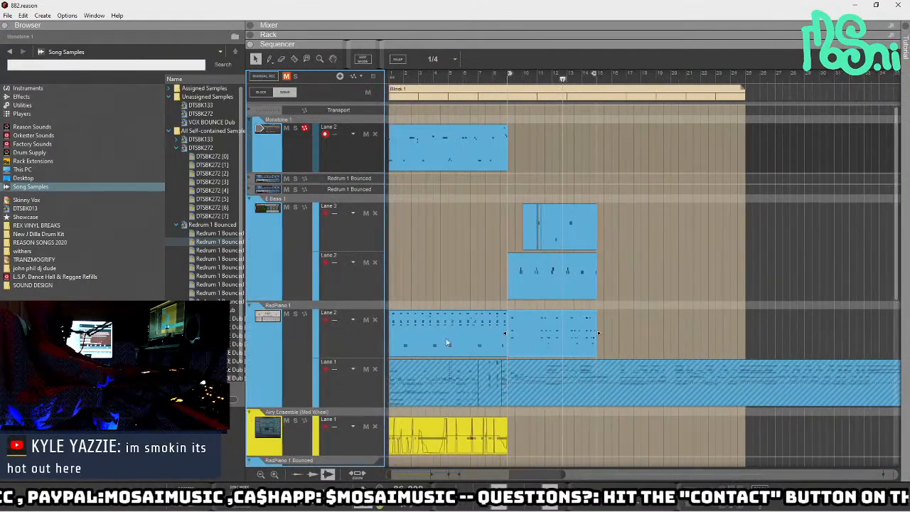
- Set the sequencer loop to run from bar 1 to bar 9
scroll(527, 246, "down", 1)
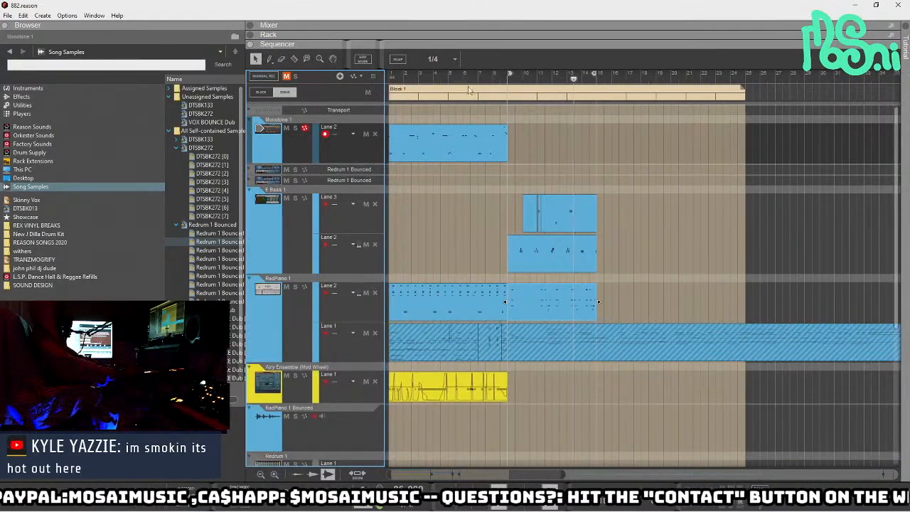
scroll(482, 181, "up", 2)
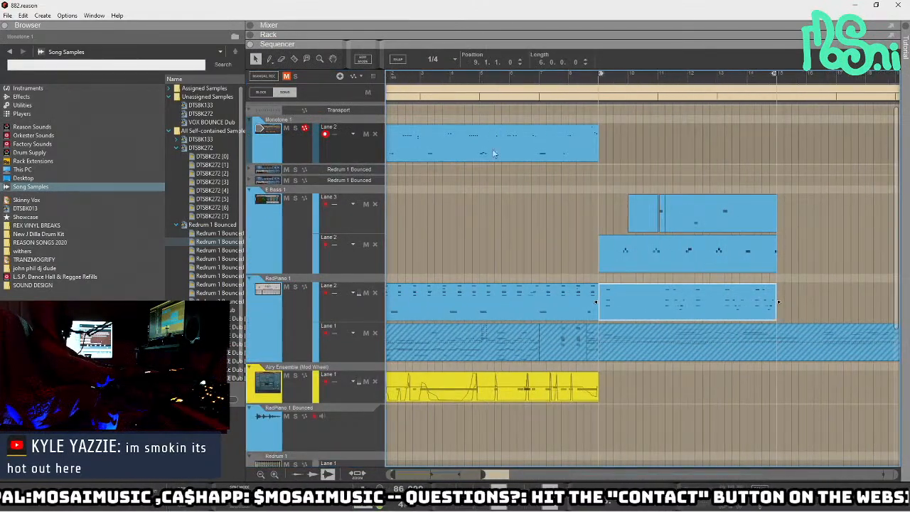
scroll(494, 153, "up", 2)
scroll(517, 134, "down", 2)
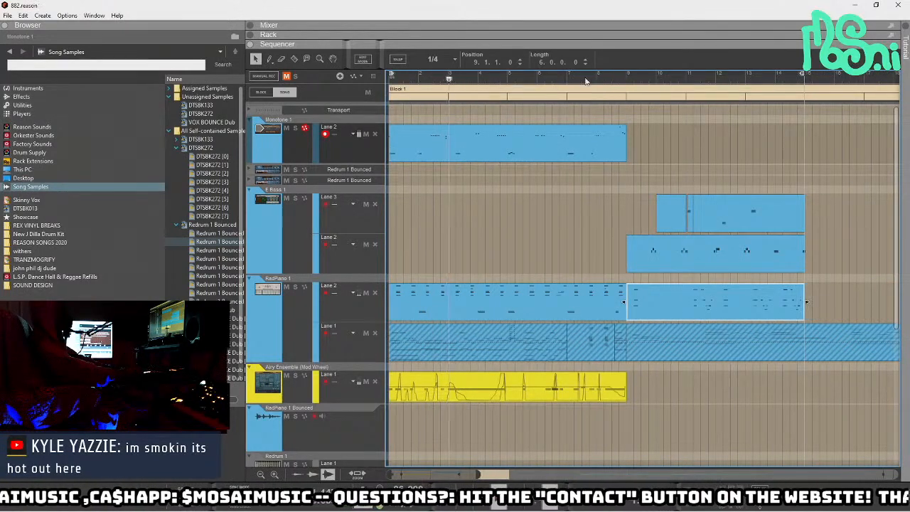
left_click(626, 82, "alt")
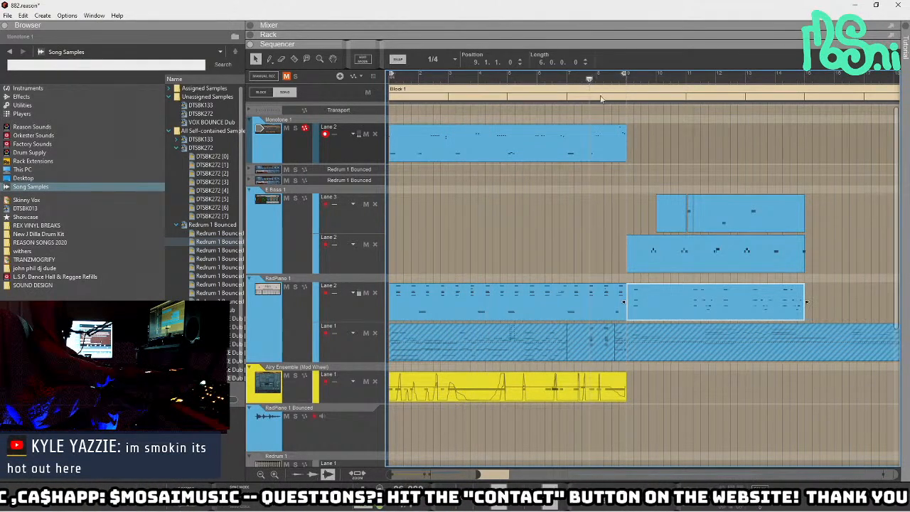
- Clear the clip selection, extend the loop end to bar 15, and listen to the looped arrangement
scroll(659, 101, "up", 2)
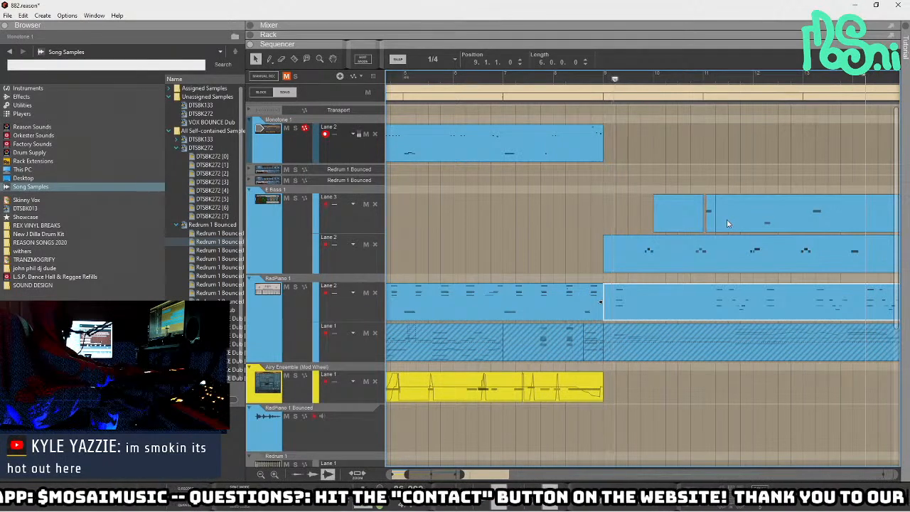
left_click(676, 178)
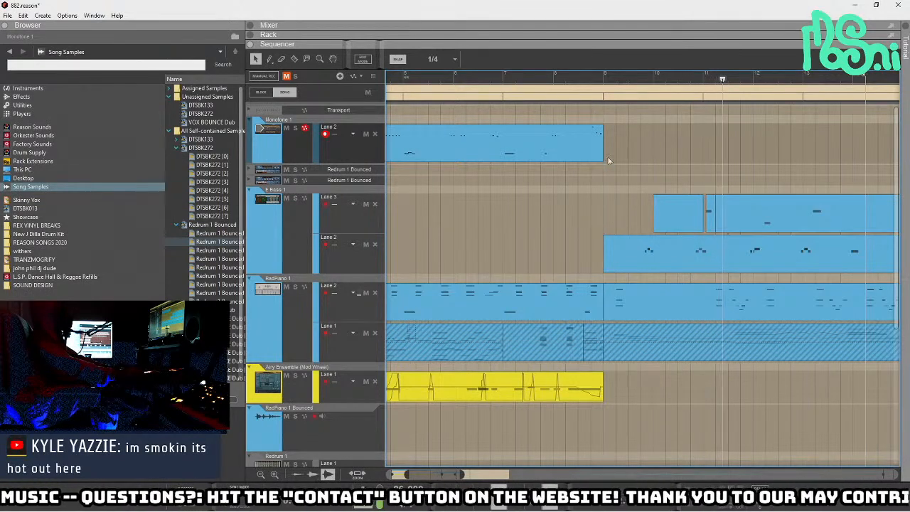
scroll(701, 186, "down", 2, "ctrl+shift")
scroll(686, 186, "right", 3)
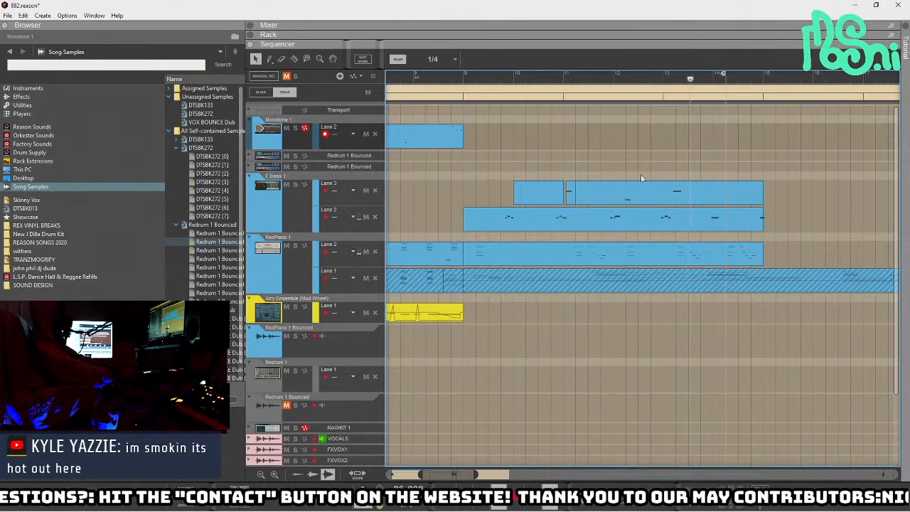
left_click_drag(758, 77, 764, 80)
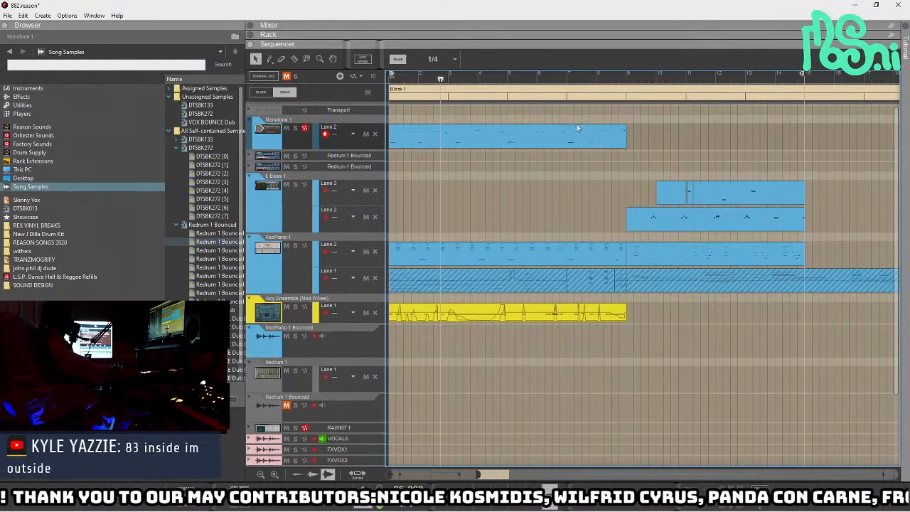
left_click_drag(402, 76, 328, 85)
key("space")
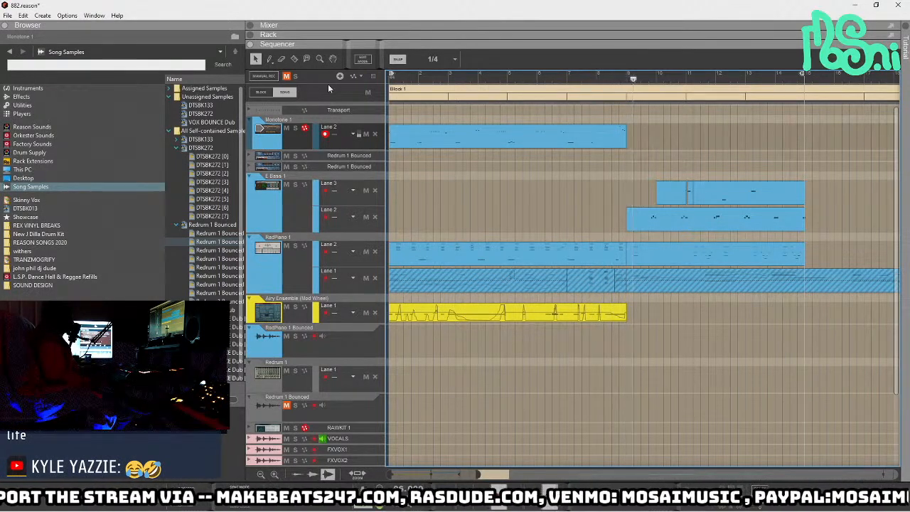
- Switch to the Chrome browser and search the web for "eazy e dre"
left_click(306, 507)
double_click(805, 20)
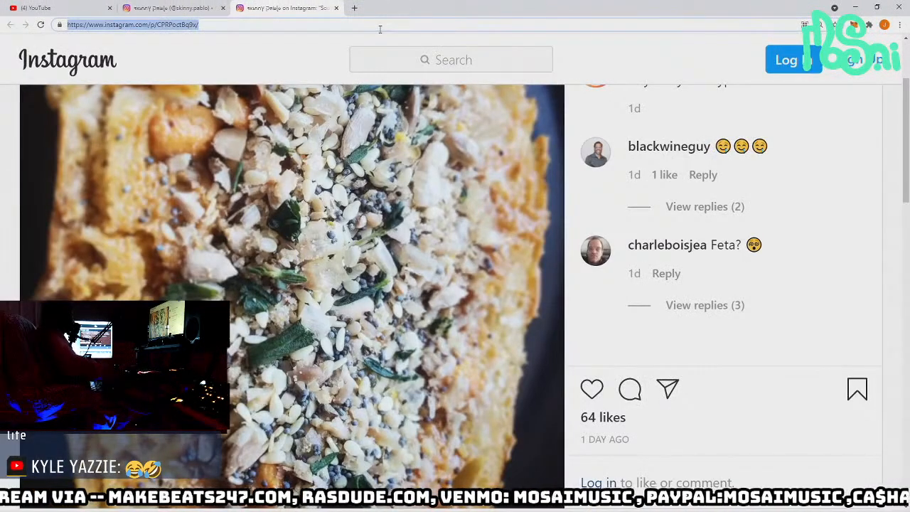
type("eazy e")
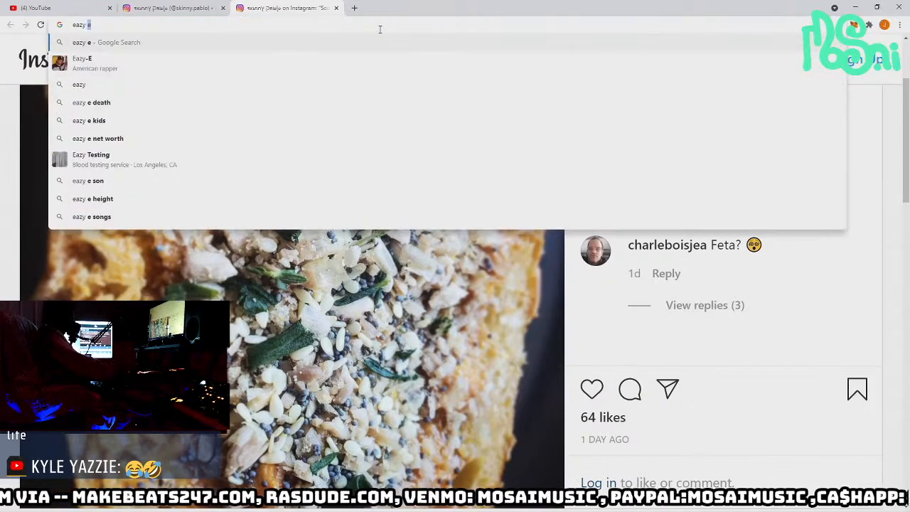
type(" dre")
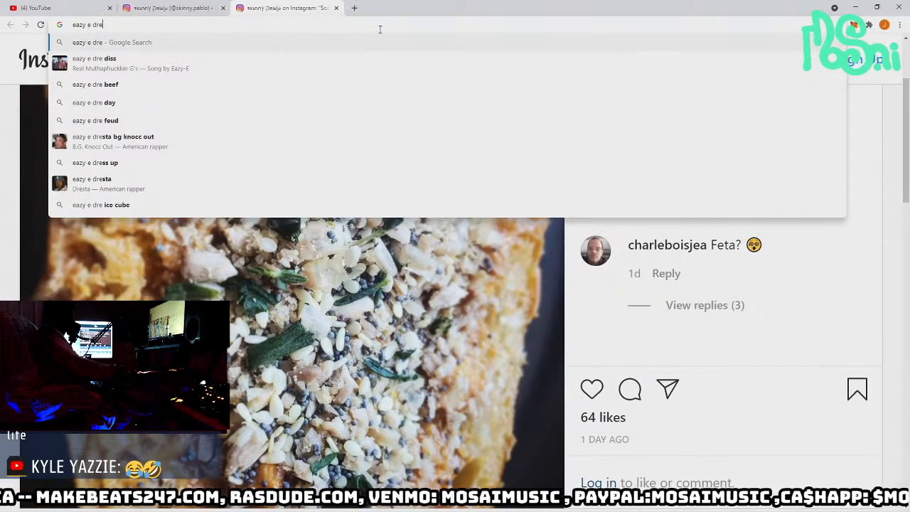
key("Return")
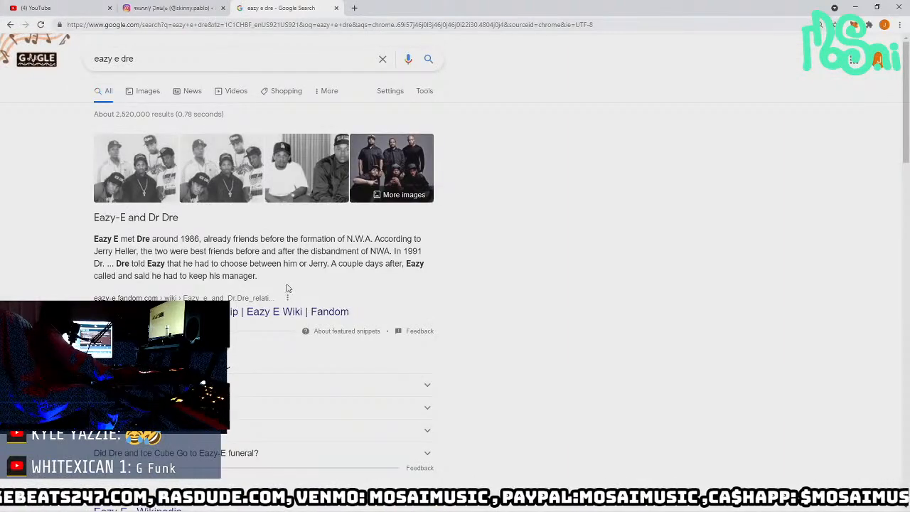
- Open the Eazy-E Wikipedia article from the search results and look through it down to the Discography section
scroll(288, 288, "down", 3)
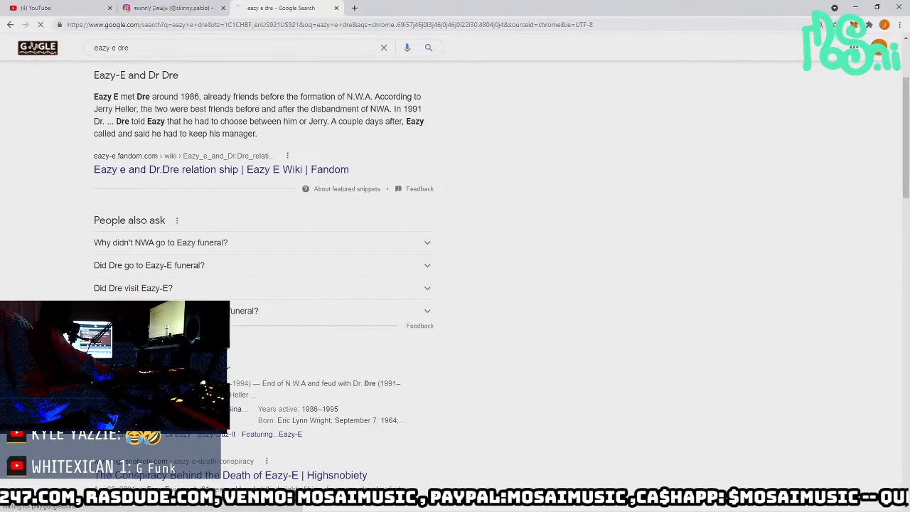
scroll(326, 406, "down", 5)
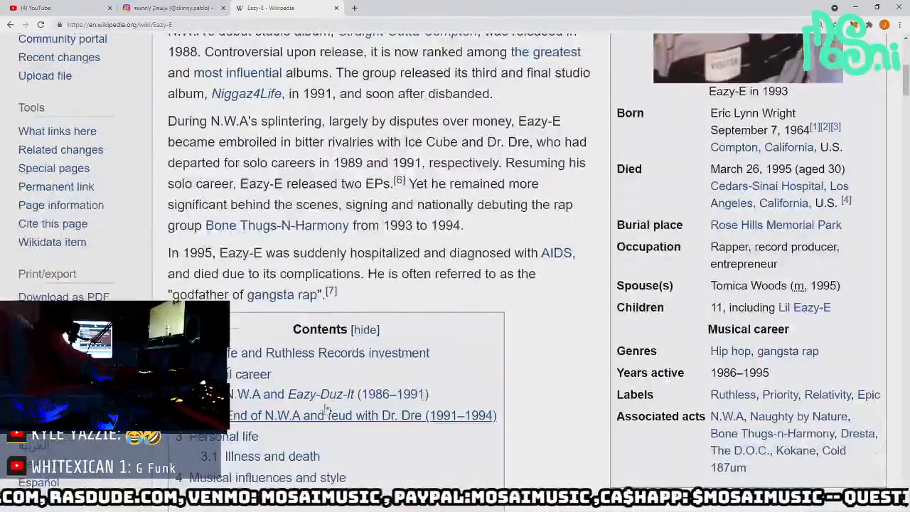
scroll(326, 406, "down", 1)
scroll(390, 392, "down", 12)
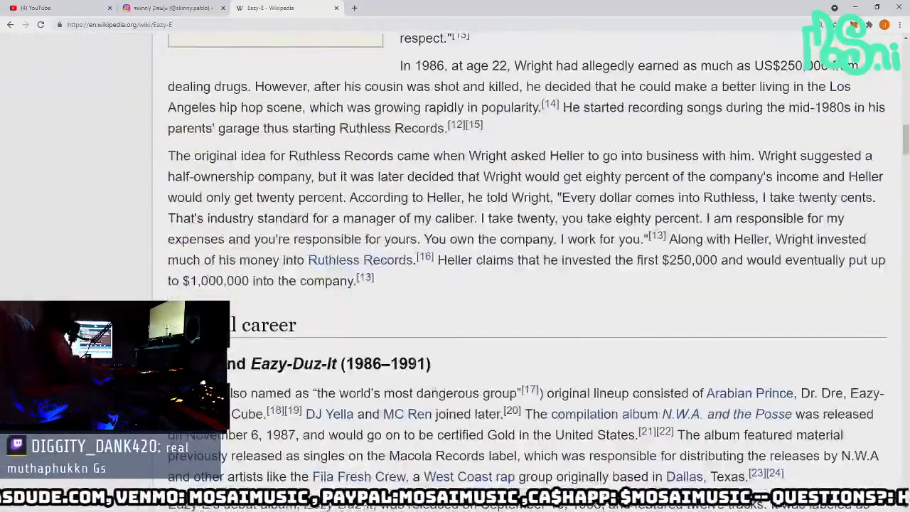
scroll(431, 384, "down", 16)
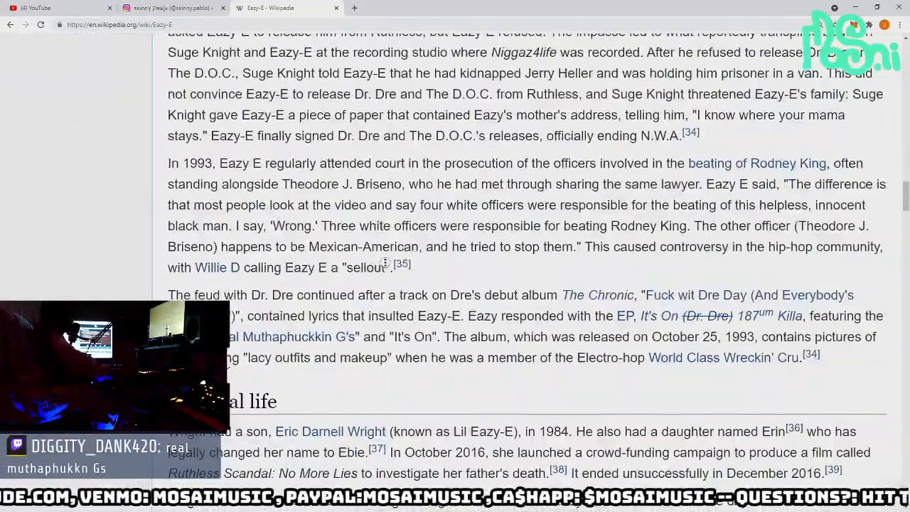
scroll(408, 257, "down", 9)
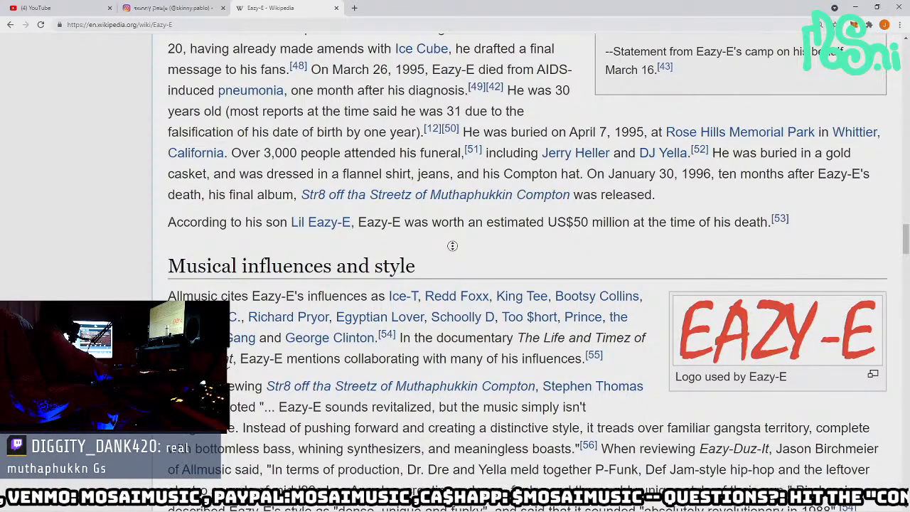
scroll(456, 253, "down", 1)
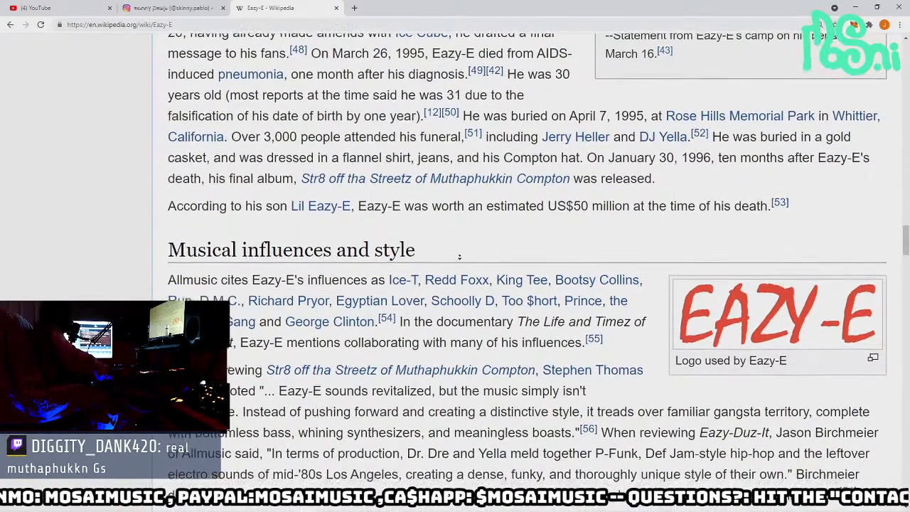
scroll(459, 256, "down", 1)
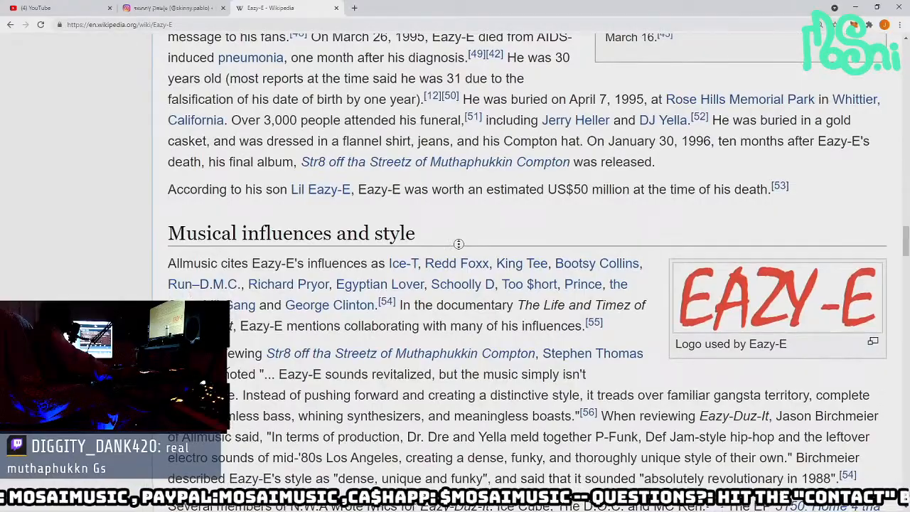
scroll(461, 252, "down", 2)
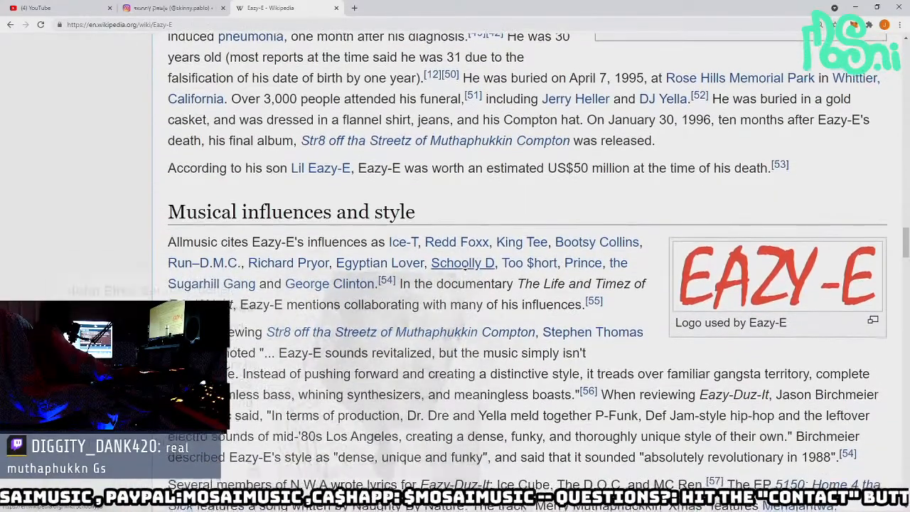
scroll(465, 270, "down", 1)
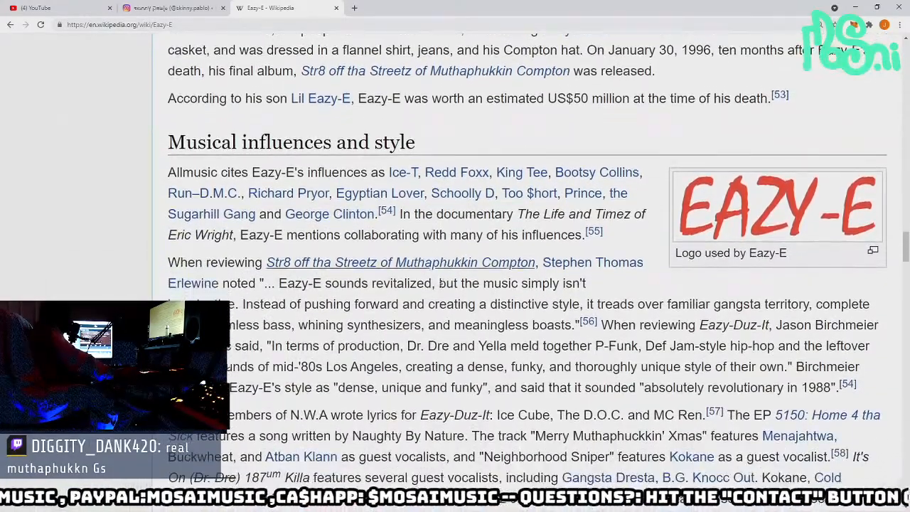
scroll(441, 425, "down", 6)
scroll(441, 425, "down", 1)
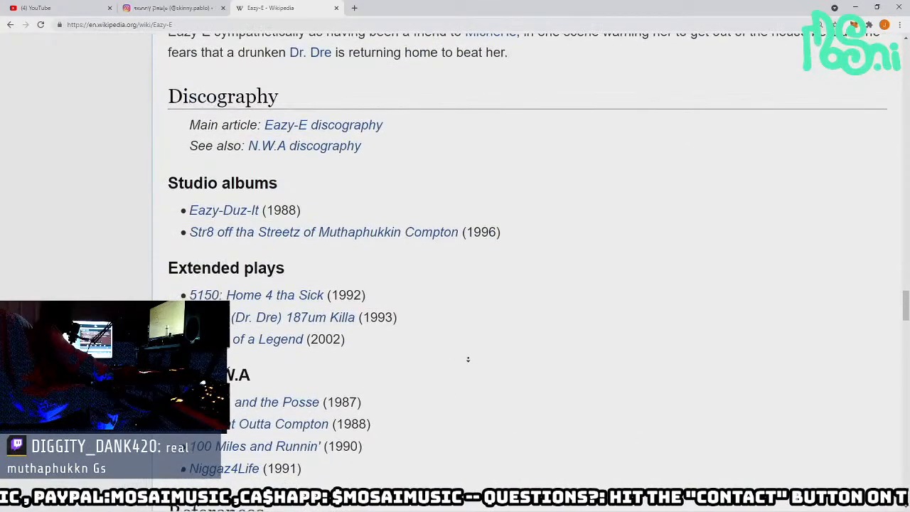
scroll(467, 359, "down", 1)
left_click_drag(374, 331, 431, 178)
left_click_drag(447, 146, 461, 307)
left_click(460, 307)
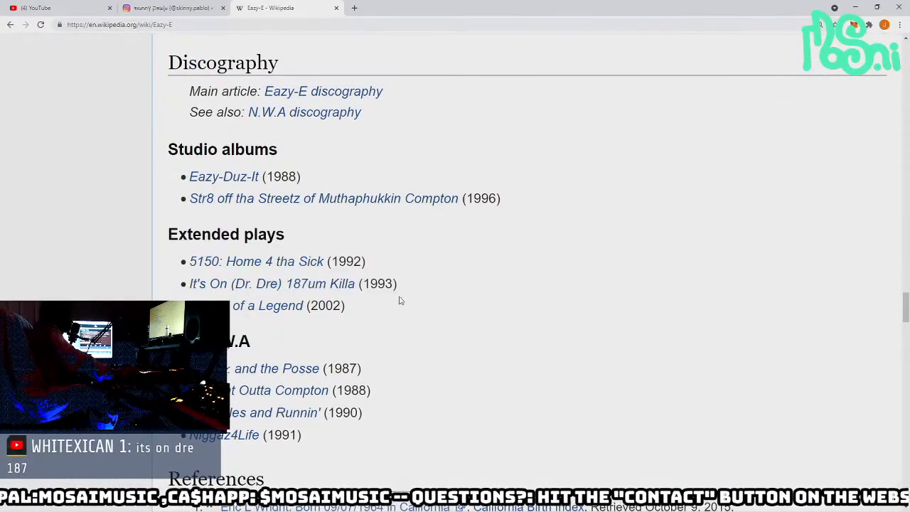
- Highlight the 1993 extended play "It's On (Dr. Dre) 187um Killa" in the discography and open its article
left_click_drag(384, 288, 217, 297)
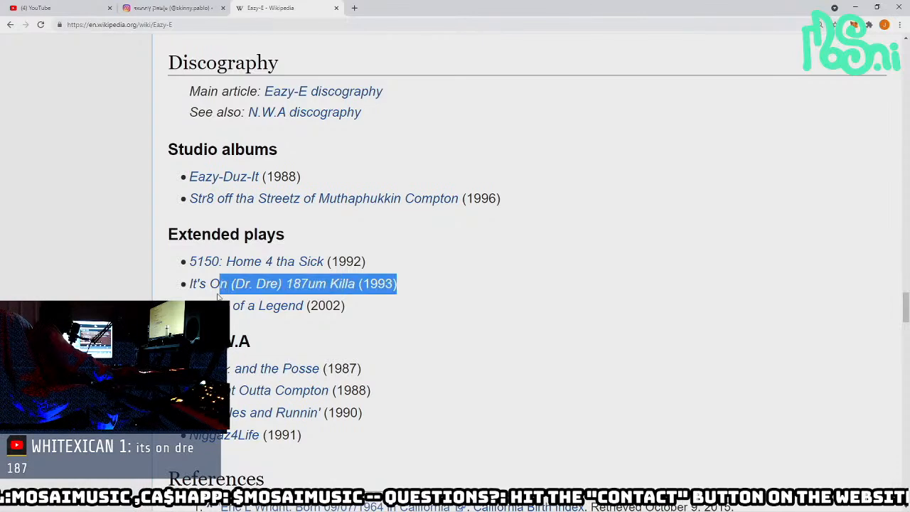
left_click(177, 286)
left_click_drag(440, 280, 156, 277)
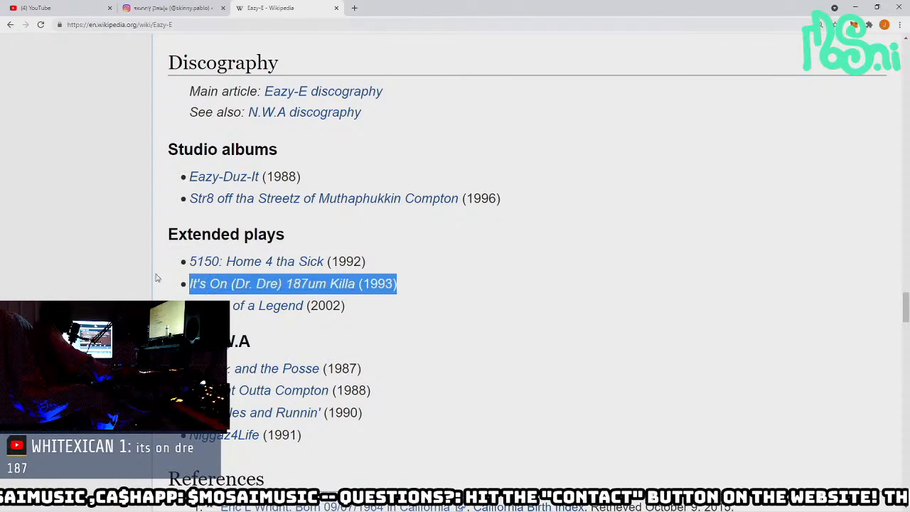
left_click(157, 277)
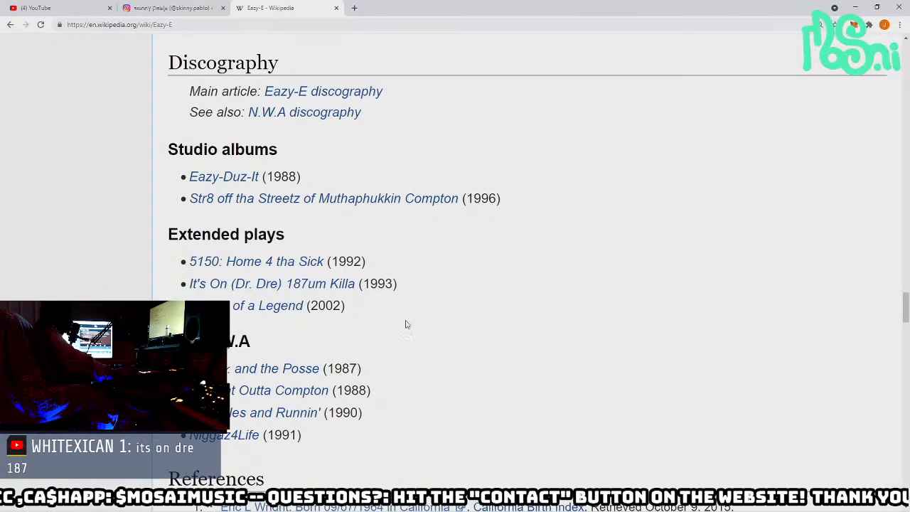
middle_click(455, 346)
left_click(331, 256)
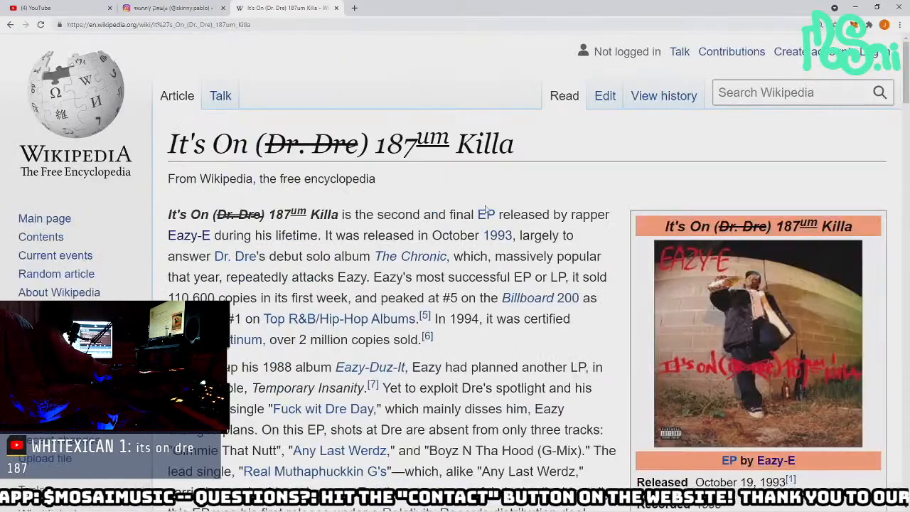
- Examine the EP article's introduction and its track listing with titles, writers and producers
scroll(529, 184, "down", 7)
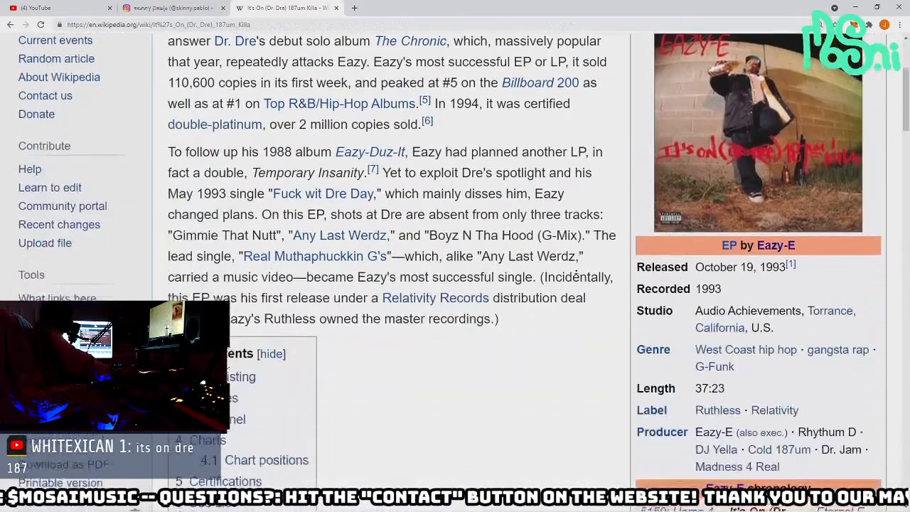
scroll(576, 307, "down", 3)
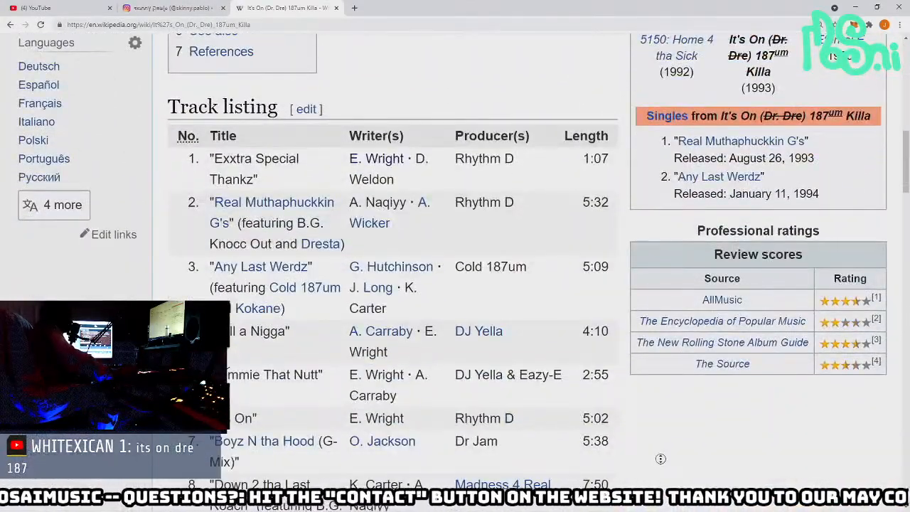
scroll(666, 436, "up", 8)
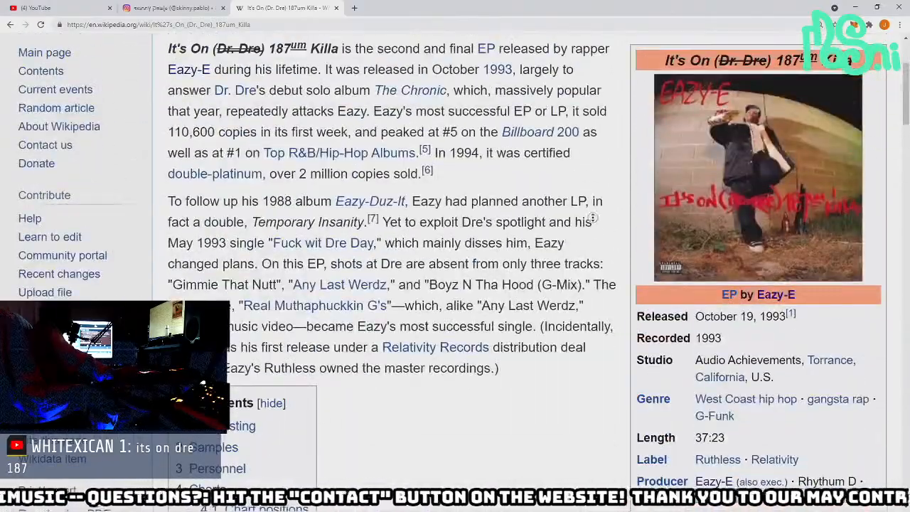
scroll(592, 218, "down", 2)
scroll(577, 229, "up", 4)
scroll(603, 272, "down", 1)
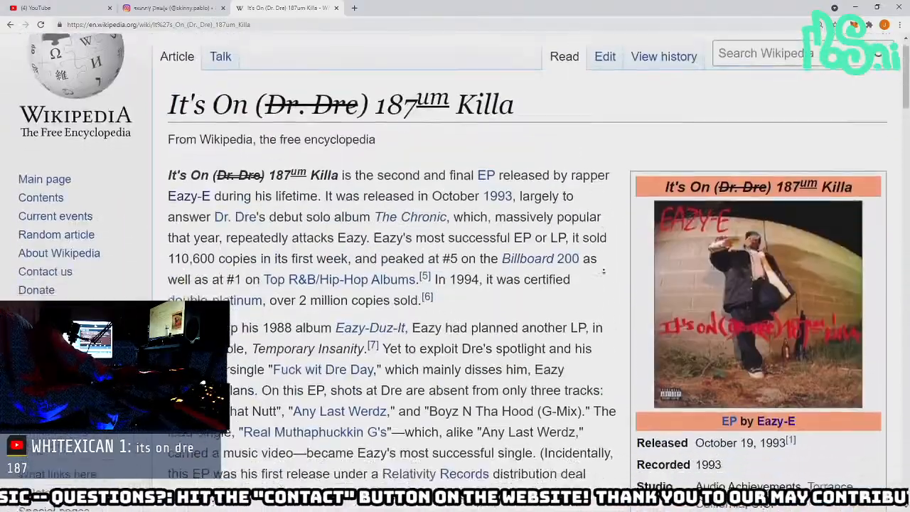
scroll(603, 272, "down", 8)
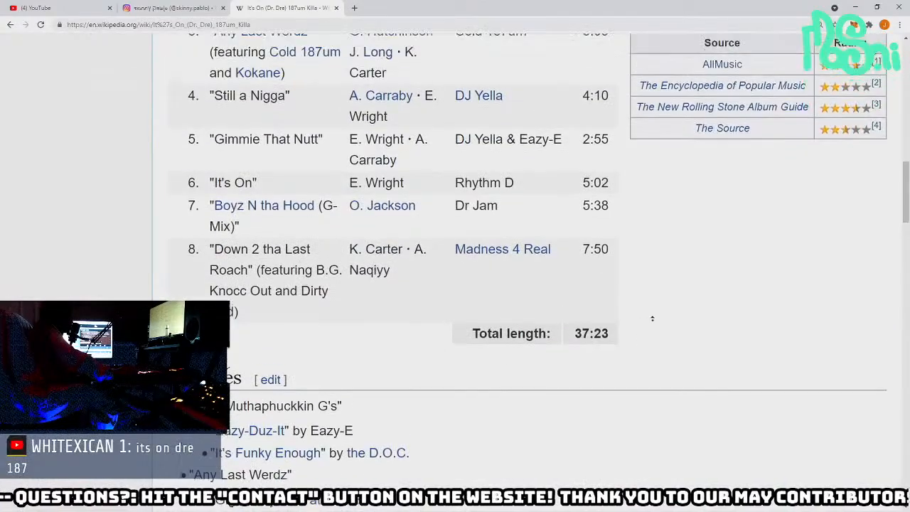
scroll(652, 318, "up", 3)
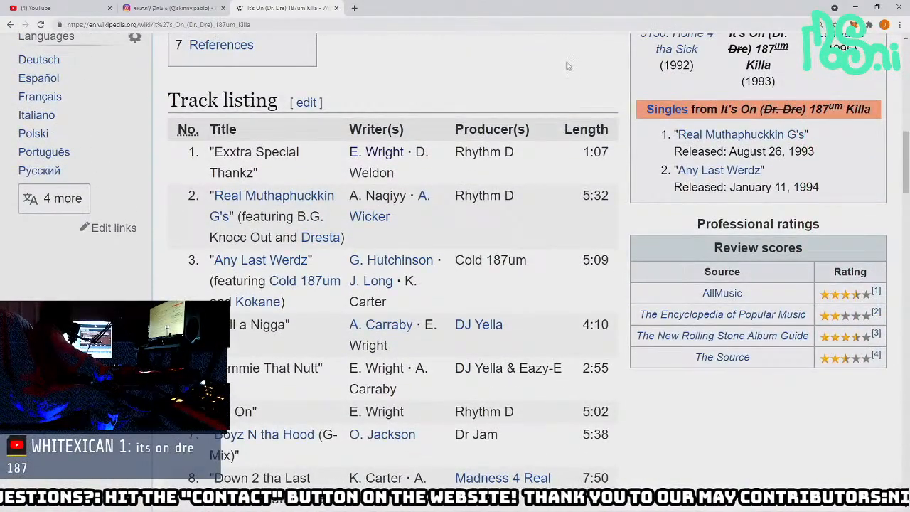
scroll(566, 67, "down", 2)
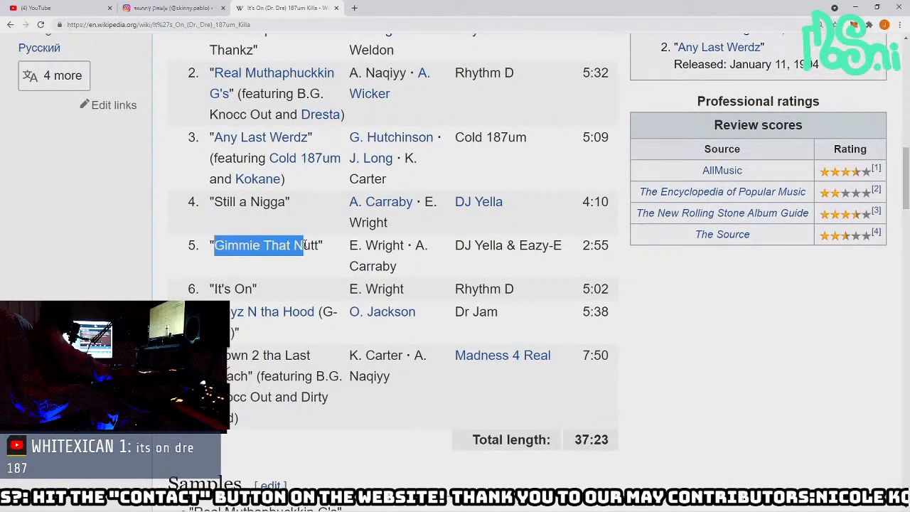
- Highlight the writers and producers entry for "Gimmie That Nutt" in the track listing, clear the highlight and return to the article's introduction
left_click_drag(321, 245, 569, 268)
left_click(669, 322)
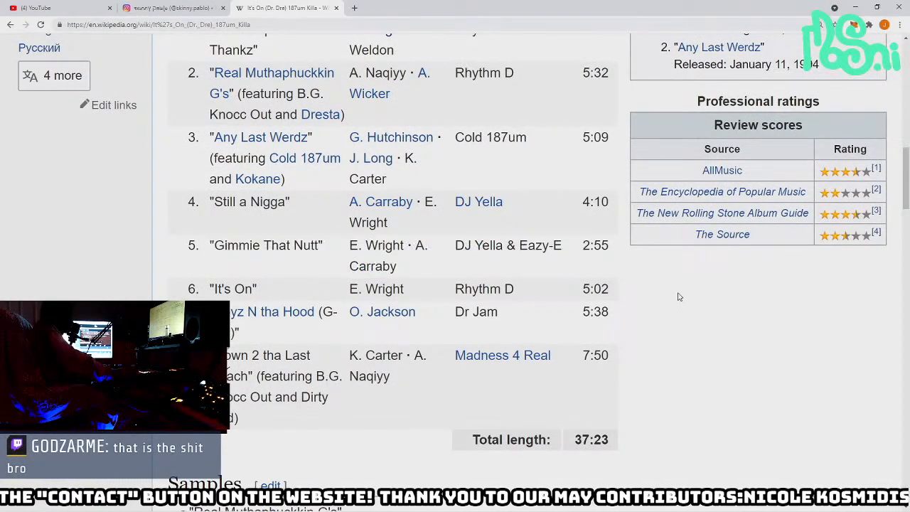
scroll(677, 297, "up", 4)
scroll(626, 204, "up", 5)
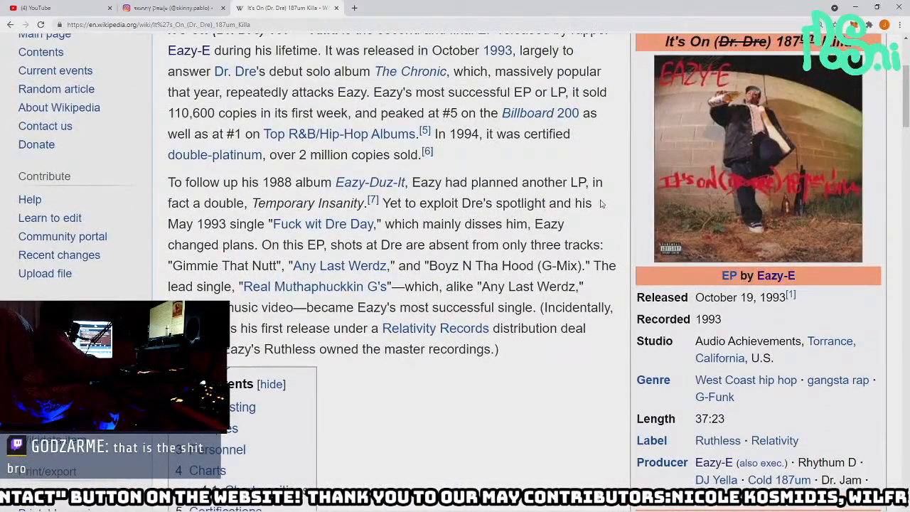
- Examine the EP article's track listing, Samples section and introduction, with a brief glance at the Reason project
key("alt+Tab")
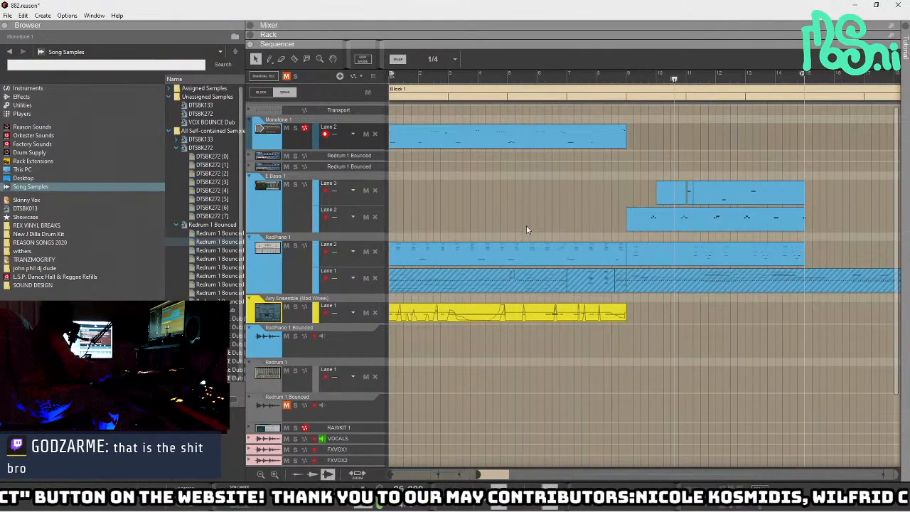
key("alt+Tab")
scroll(544, 299, "down", 7)
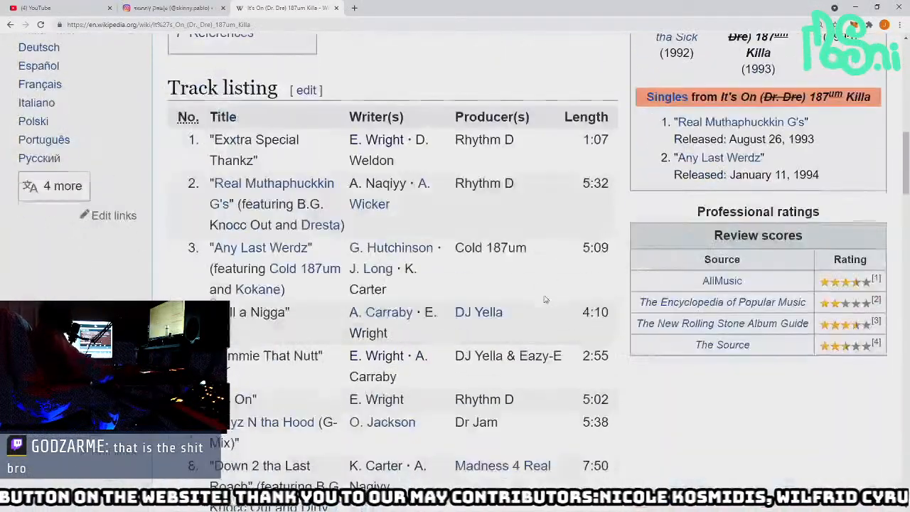
scroll(518, 190, "down", 4)
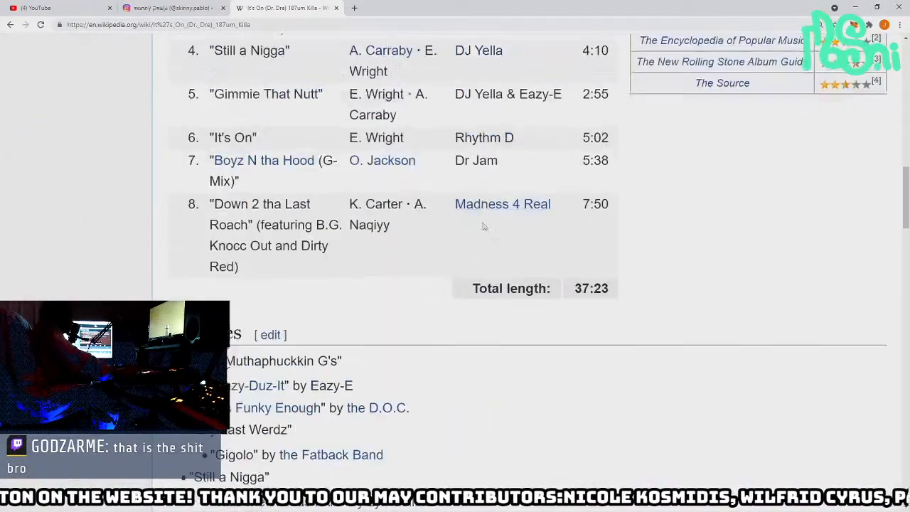
scroll(532, 206, "up", 5)
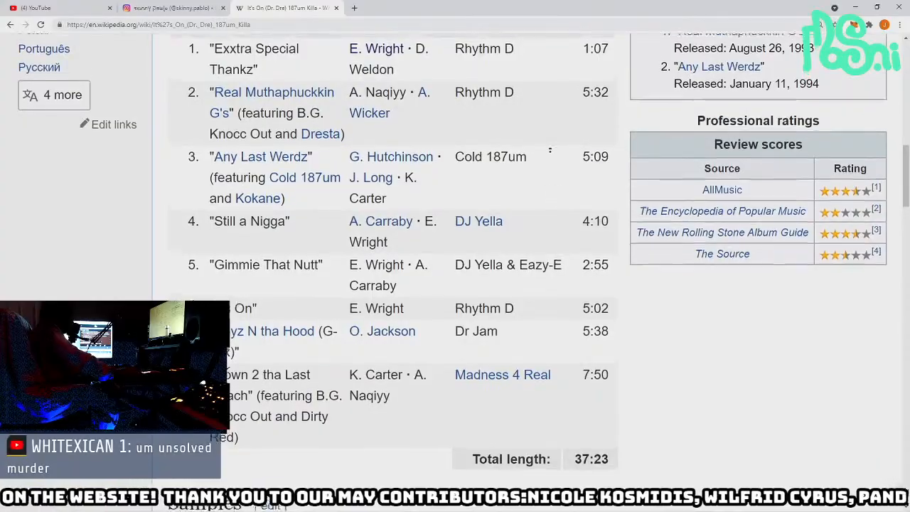
scroll(483, 164, "up", 1)
scroll(454, 69, "down", 8)
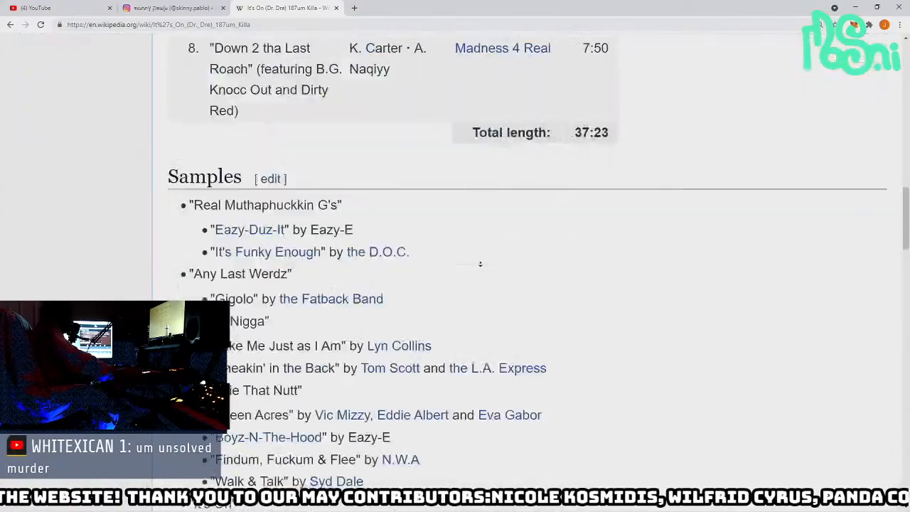
scroll(538, 240, "up", 20)
scroll(518, 121, "down", 20)
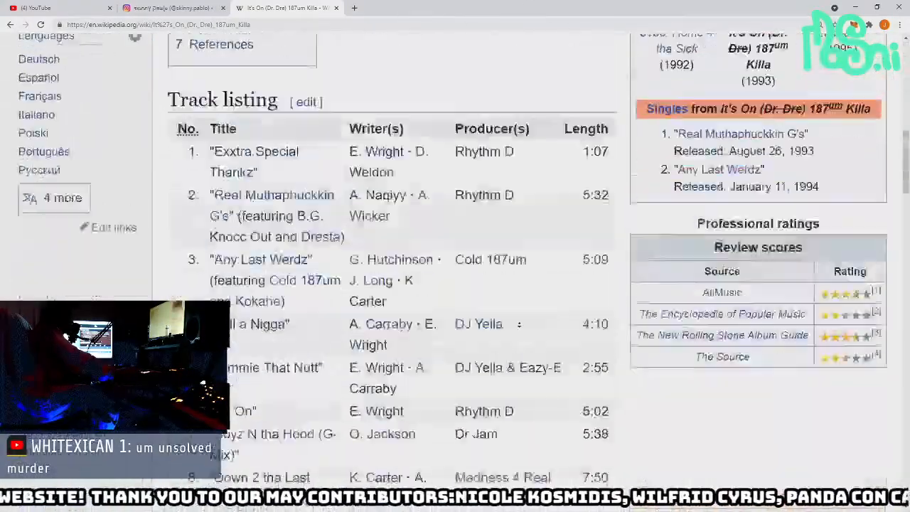
scroll(644, 243, "up", 3)
scroll(630, 52, "up", 5)
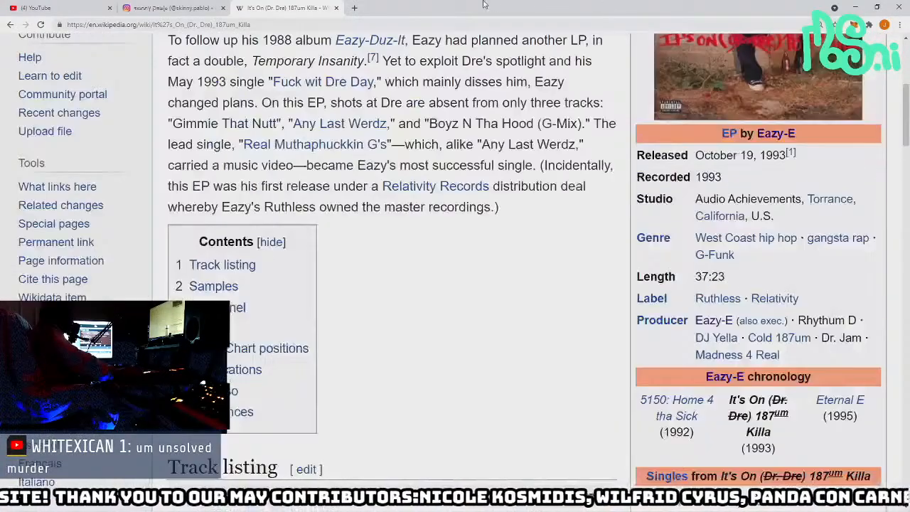
- Try arranging Chrome and Reason side by side, and return to the EP article in a maximised browser window
key("super+Right")
left_click(255, 87)
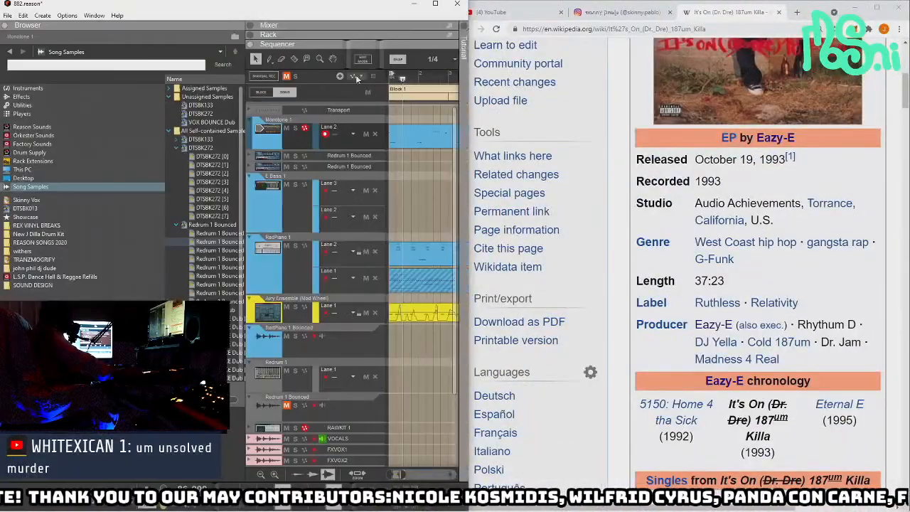
left_click(434, 3)
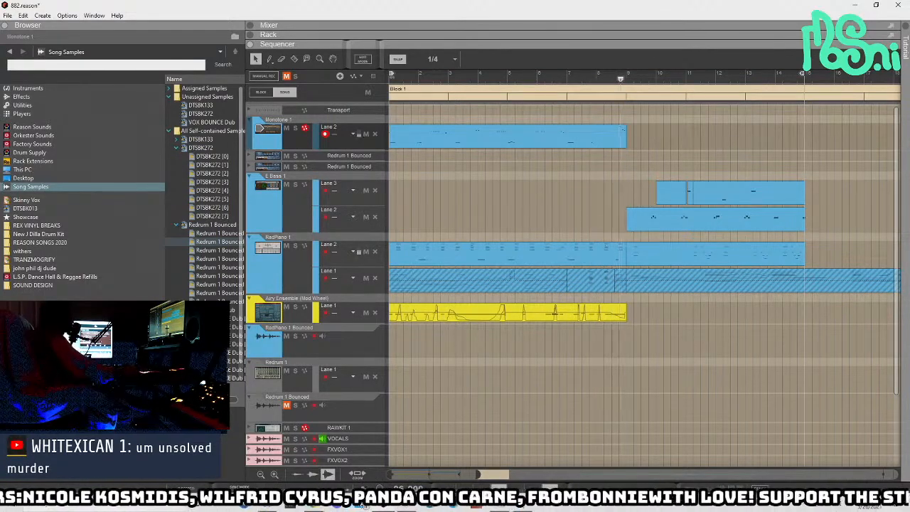
key("alt+Tab")
double_click(822, 7)
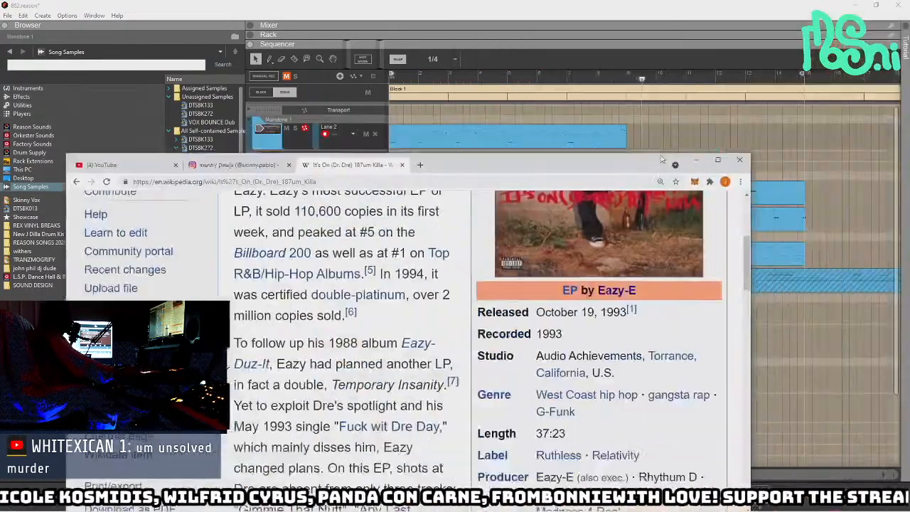
left_click_drag(505, 246, 487, 83)
left_click(543, 168)
- Open a new browser tab, go back to the EP article and highlight "(Dr. Dre)" in its title
scroll(543, 168, "up", 5)
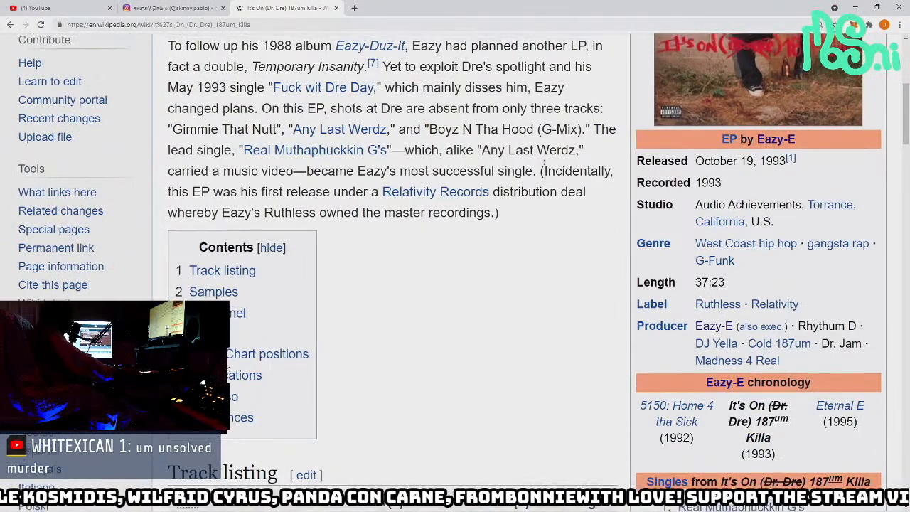
left_click(355, 7)
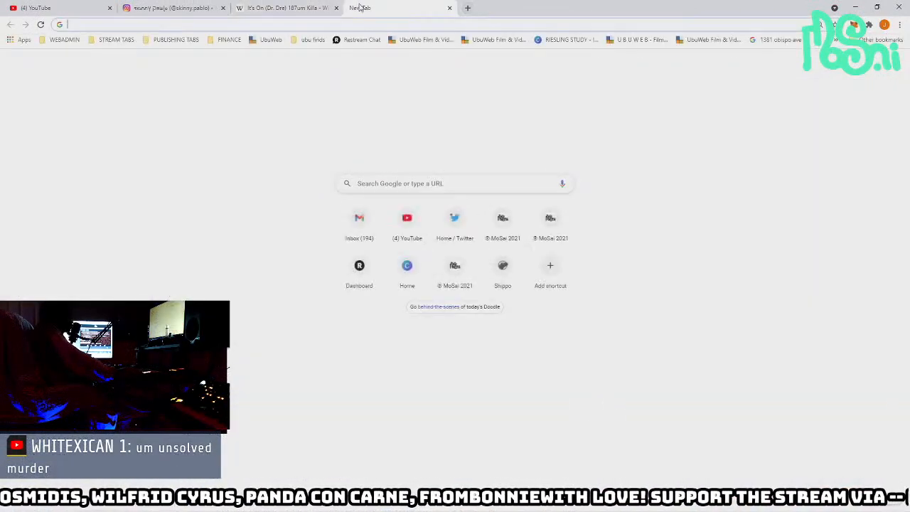
left_click(290, 6)
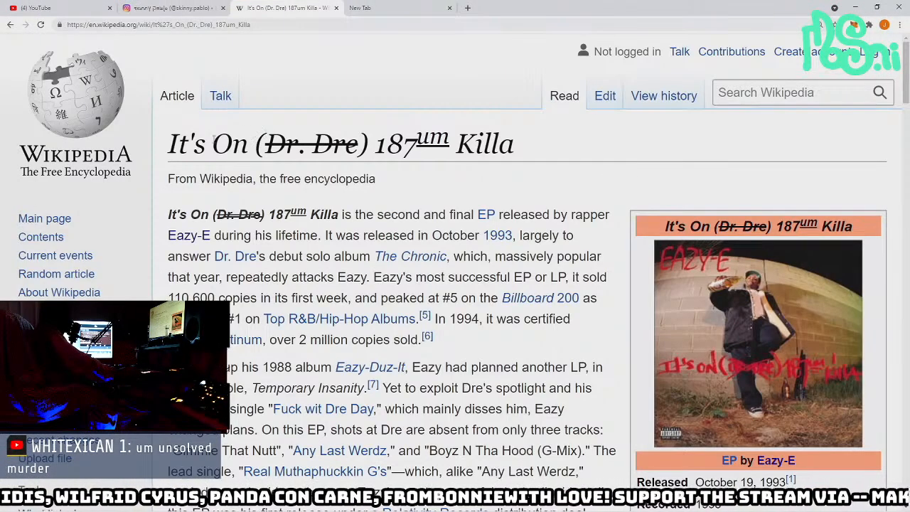
left_click_drag(179, 142, 368, 145)
left_click(344, 145)
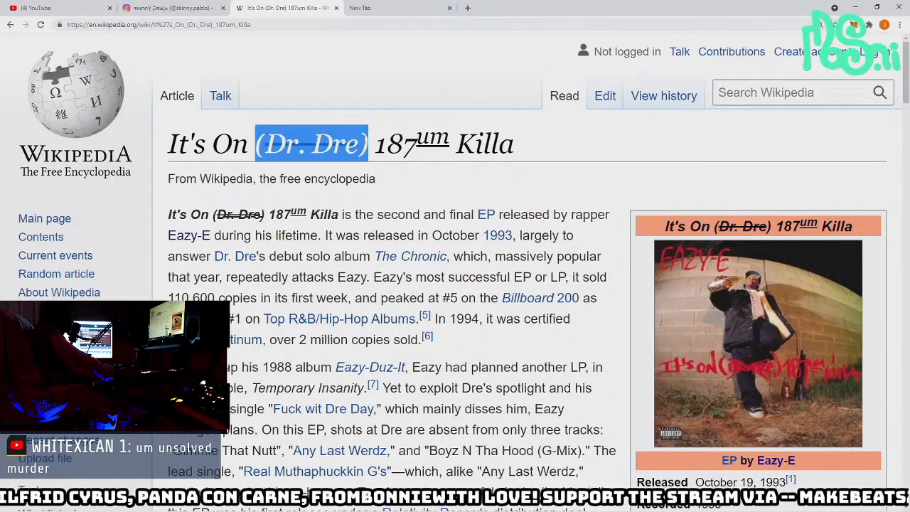
left_click(358, 146)
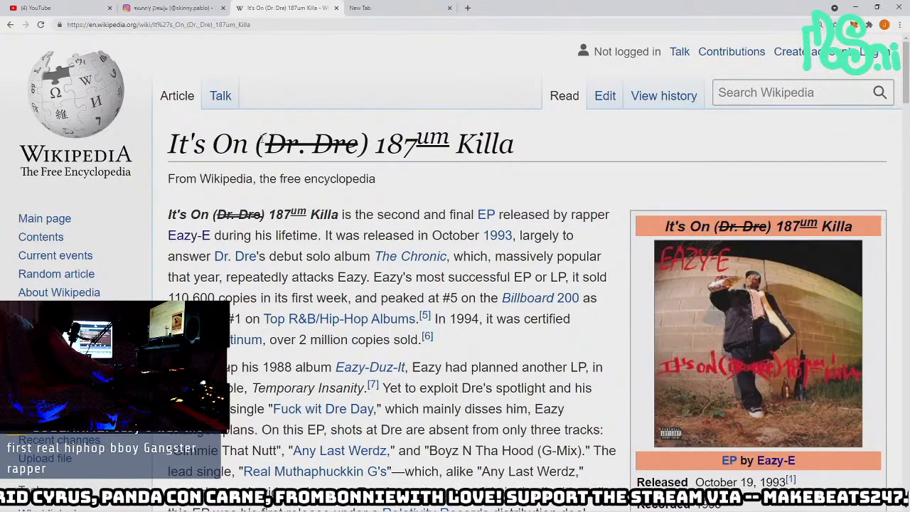
left_click_drag(260, 142, 375, 146)
left_click(382, 147)
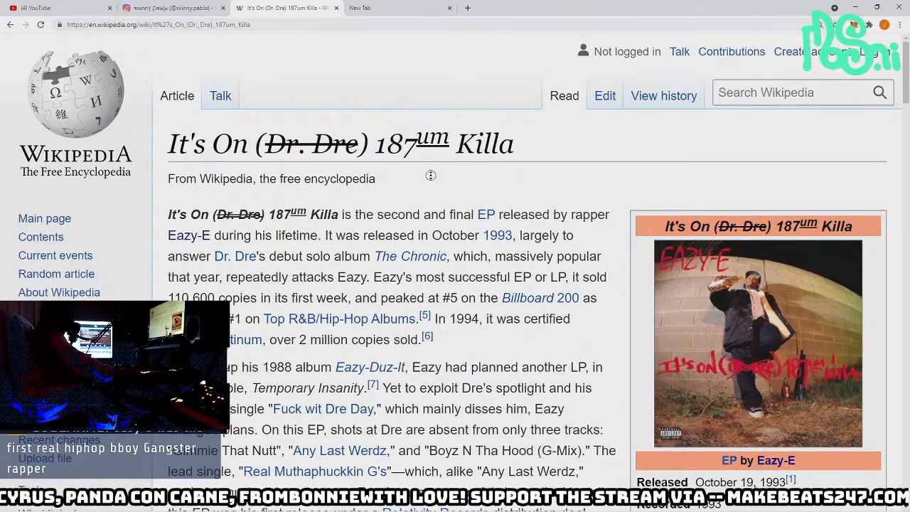
- Look through the EP article from its introduction down to the Samples section and back up
scroll(433, 188, "down", 2)
left_click_drag(531, 175, 534, 240)
left_click(567, 363)
left_click(551, 227)
scroll(507, 132, "down", 5)
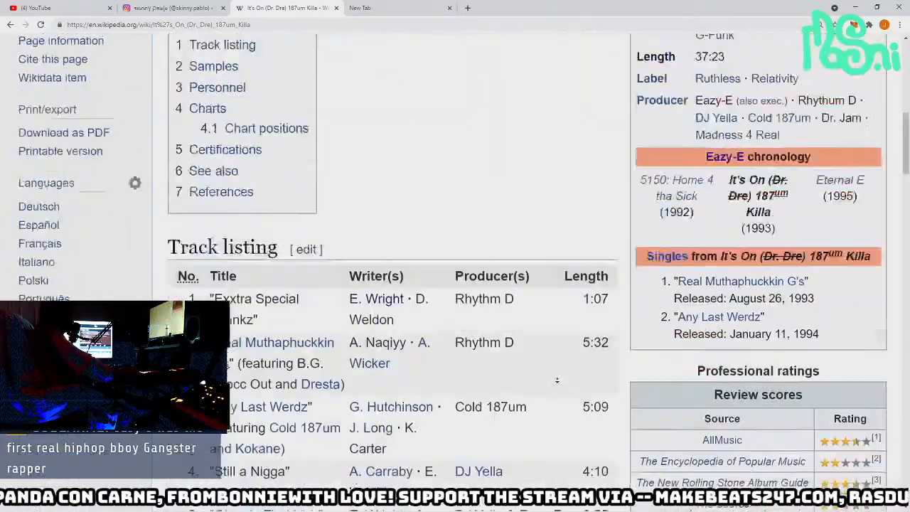
scroll(507, 132, "down", 8)
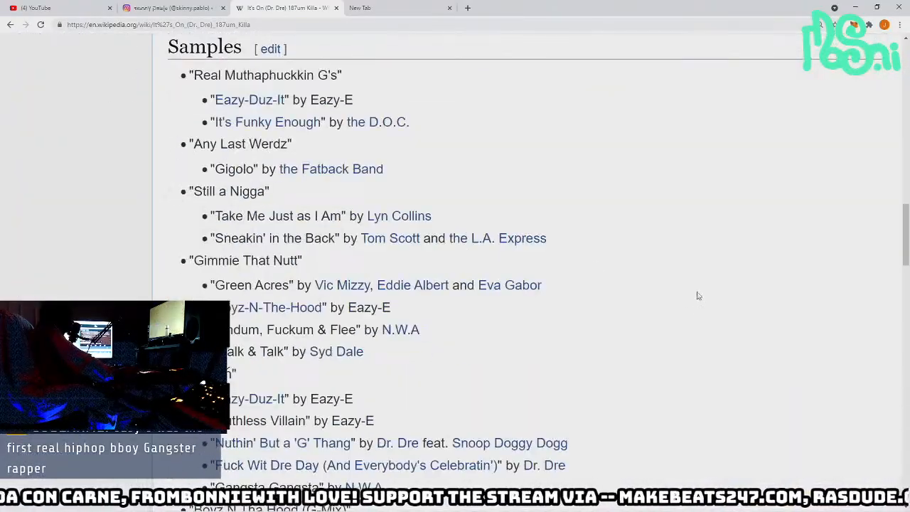
scroll(699, 295, "up", 10)
scroll(595, 1, "up", 5)
- Dock the browser window with its new tab on half the screen and switch to Reason in a maximised window
left_click(377, 5)
key("super+Right")
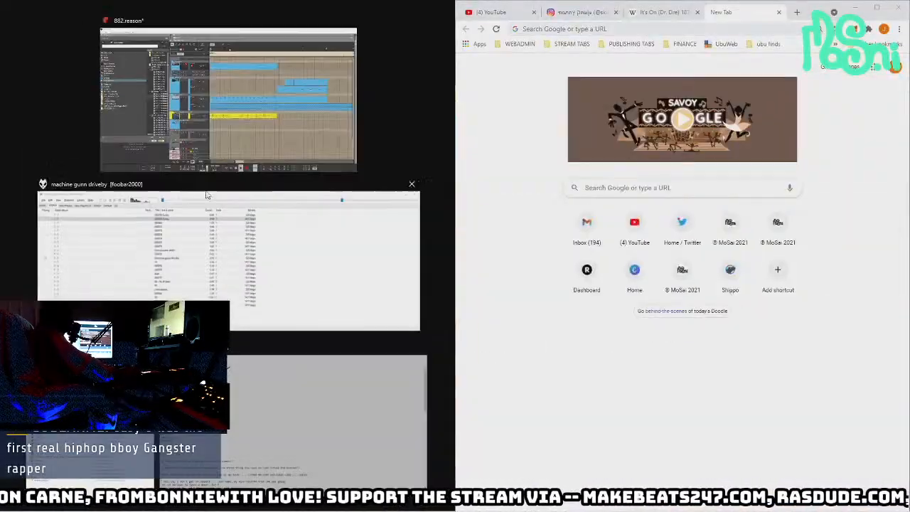
left_click(309, 68)
left_click(435, 5)
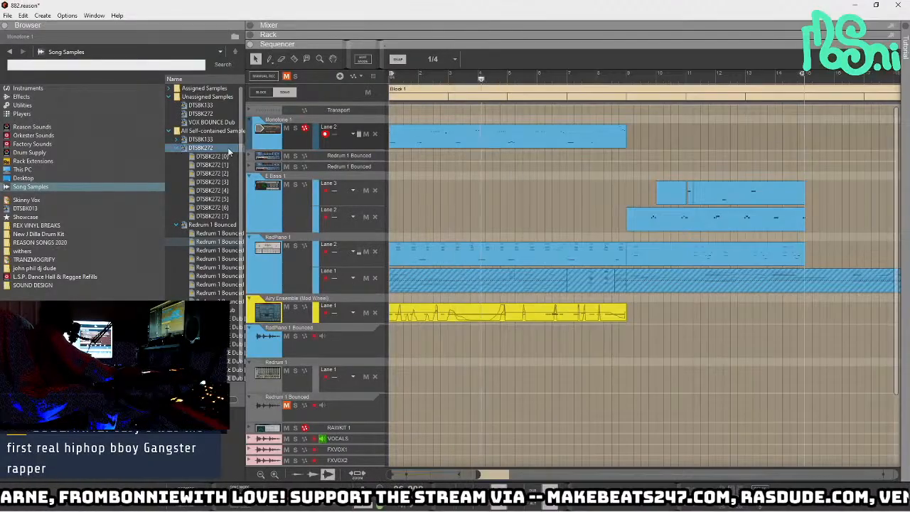
- Narrow Reason's browser pane and shrink the Sequencer so that the Rack fills the window
left_click_drag(243, 51, 141, 51)
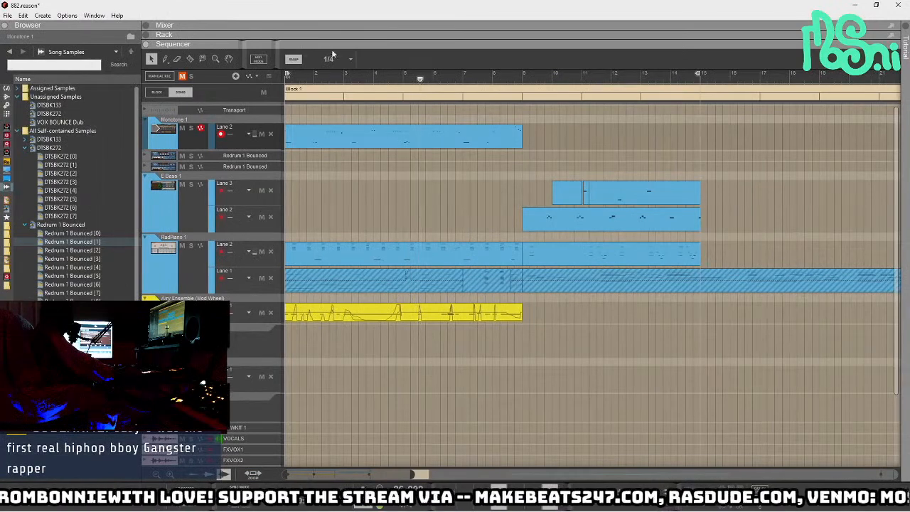
left_click_drag(332, 43, 327, 475)
- Look through the rack devices and collapse the TRANZMOGRIFY Combinator
scroll(321, 335, "down", 5)
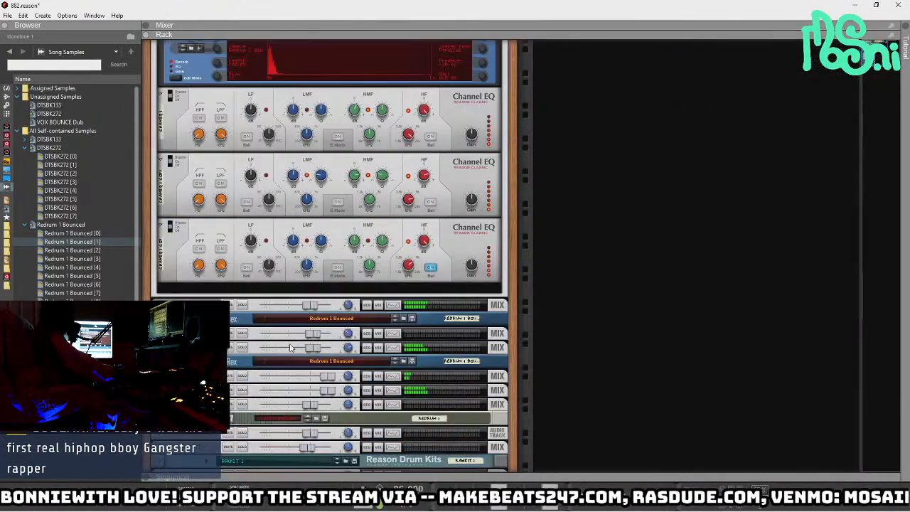
scroll(290, 346, "down", 2)
scroll(270, 327, "up", 10)
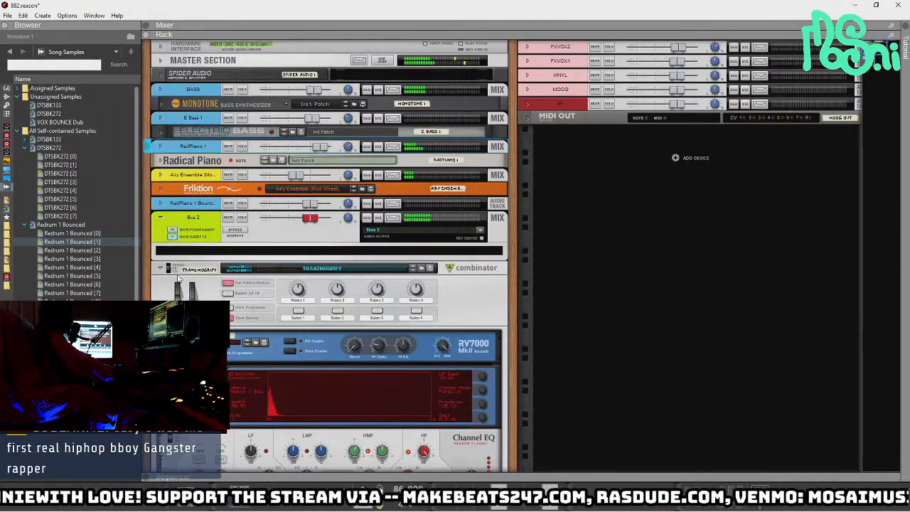
left_click(163, 269)
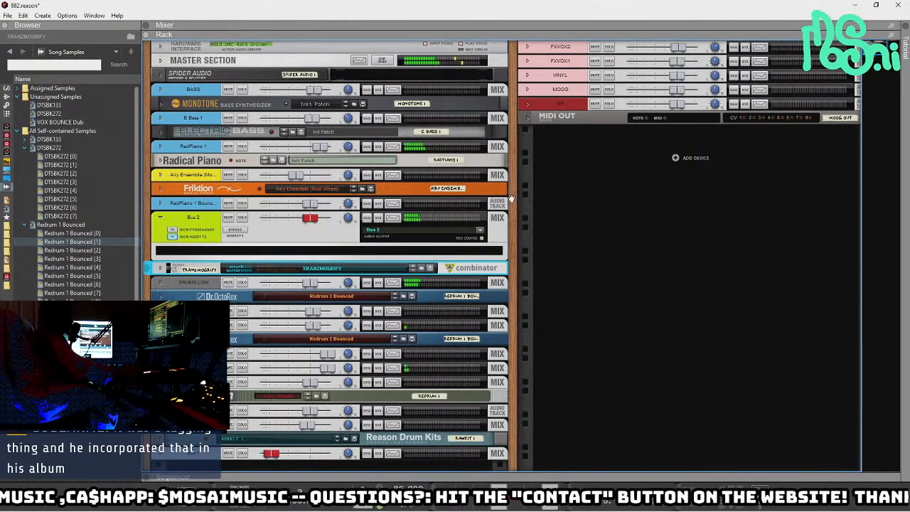
- Hide Reason's browser pane to widen the Rack
left_click_drag(886, 85, 875, 44)
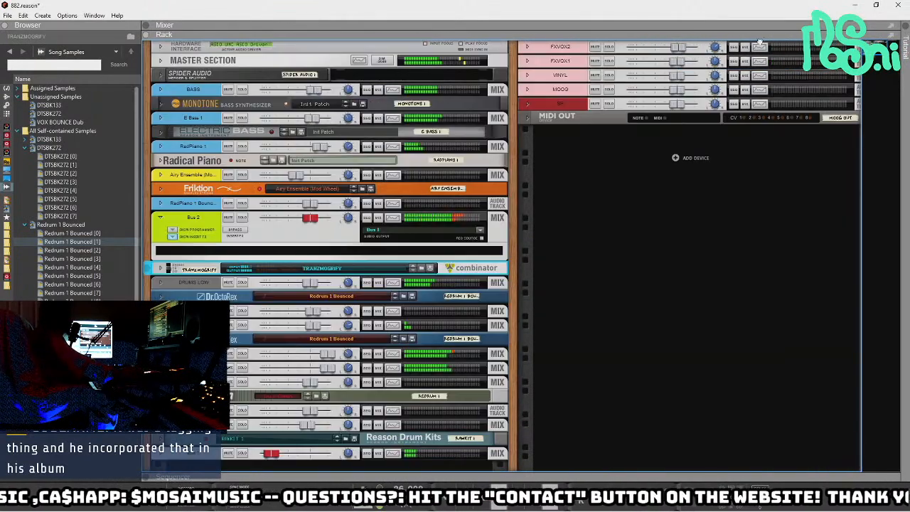
left_click(592, 317)
key("F3")
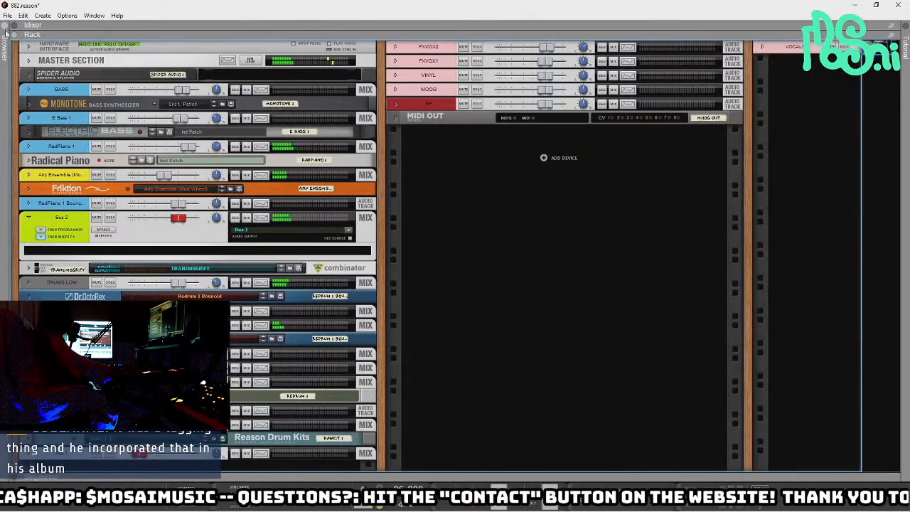
left_click_drag(577, 4, 908, 78)
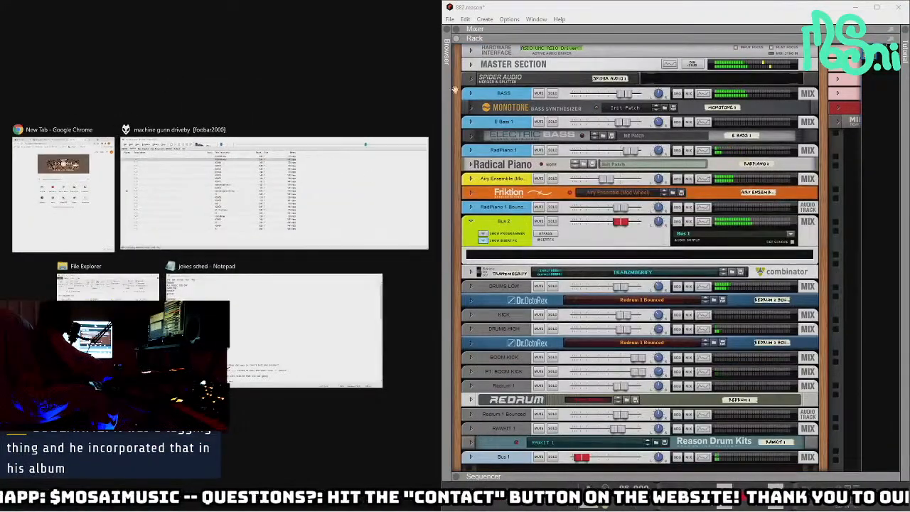
left_click_drag(613, 9, 558, 206)
double_click(557, 206)
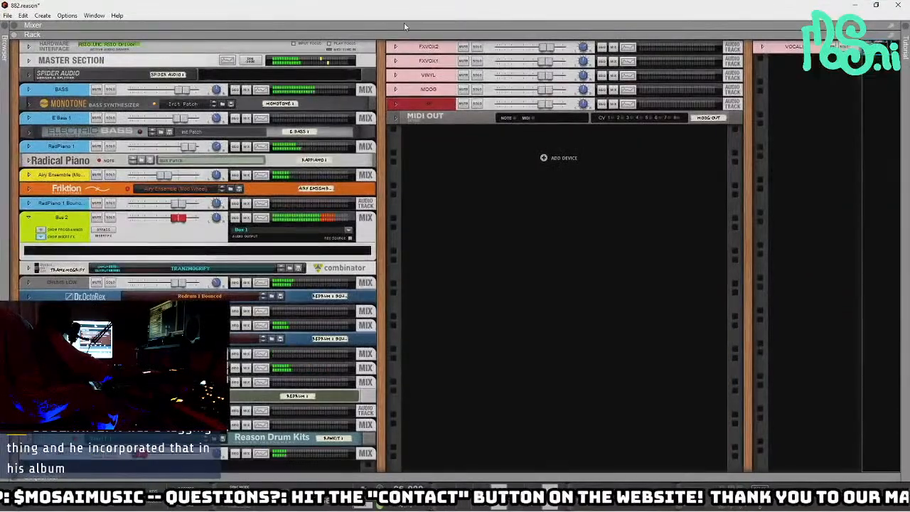
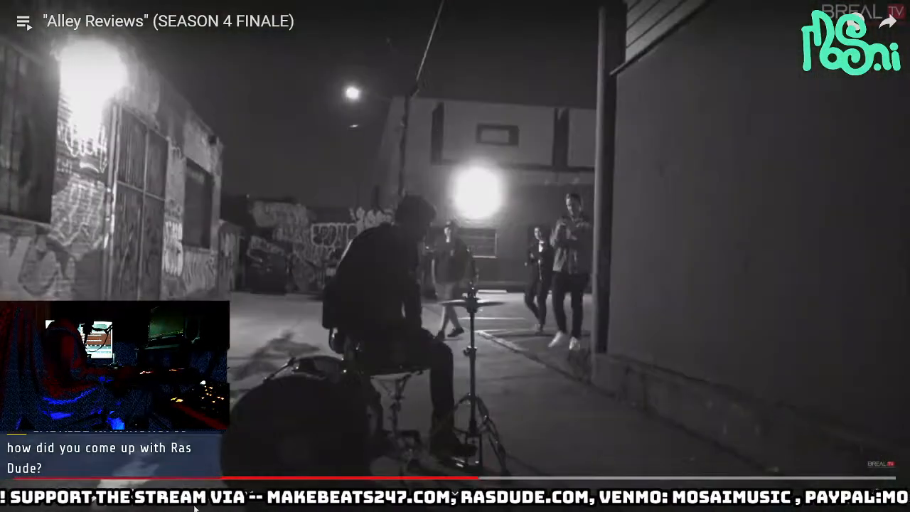
- Pause the full-screen "Alley Reviews" season 4 finale video at the alley drummer scene and resume its playback
left_click(94, 504)
left_click(479, 321)
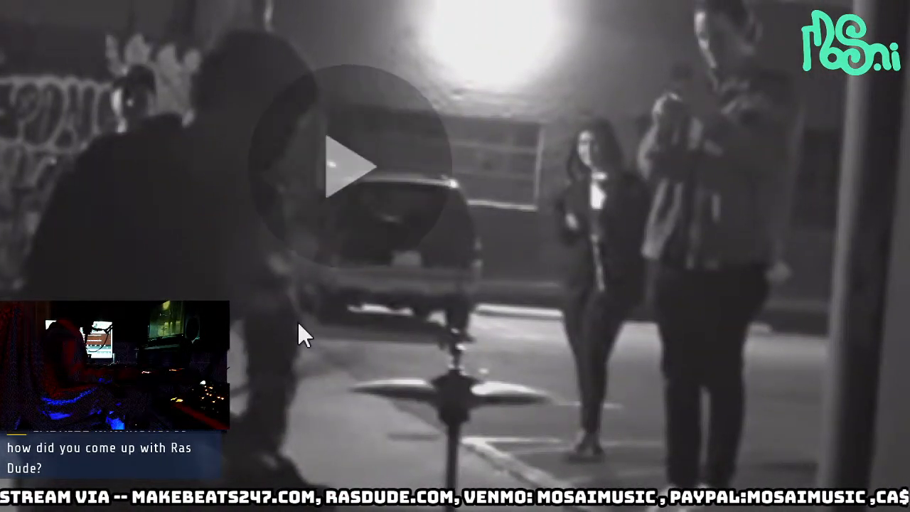
left_click(298, 325)
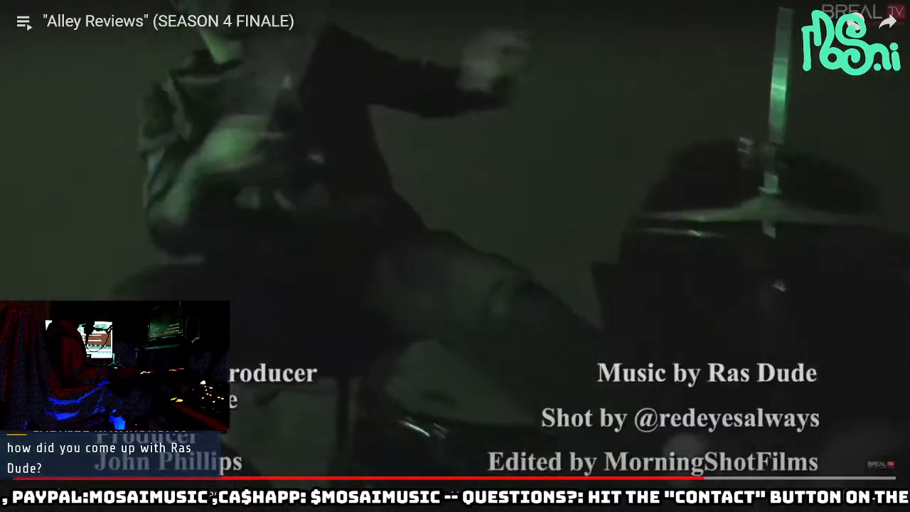
- Exit the video's full-screen view and switch to the tab with the YouTube home page
left_click(863, 503)
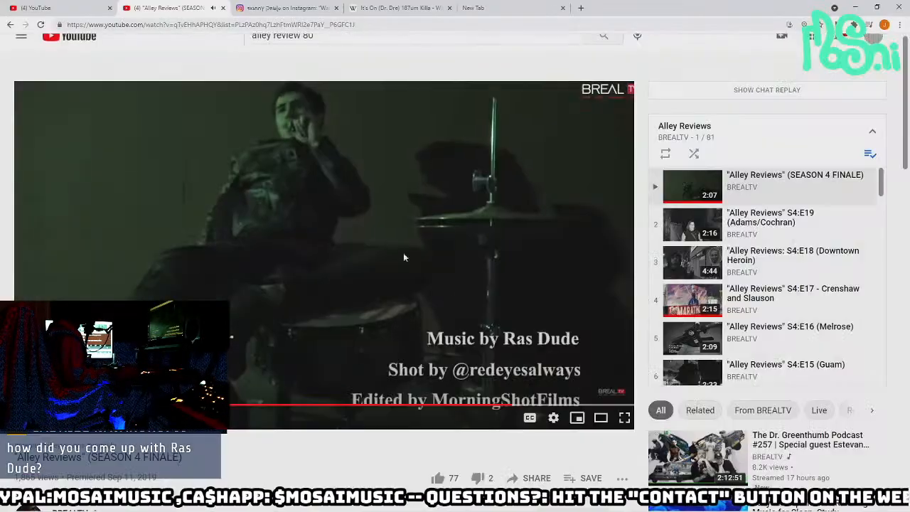
left_click(39, 8)
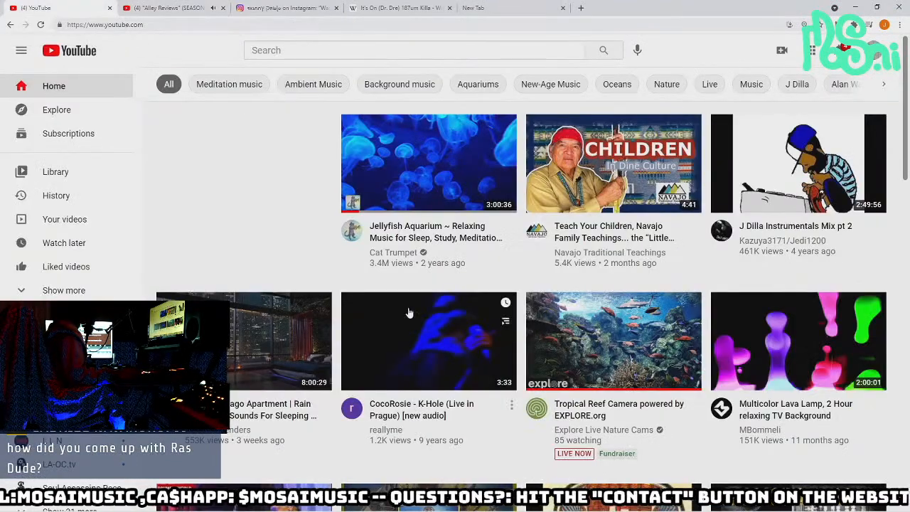
- Switch back to Reason and select the FXVOX2 channel device in the rack
left_click(855, 7)
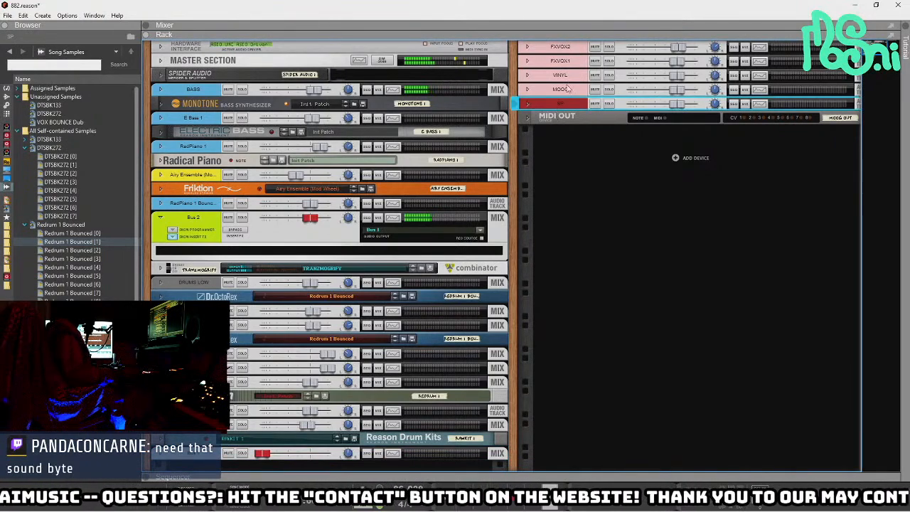
left_click(579, 52)
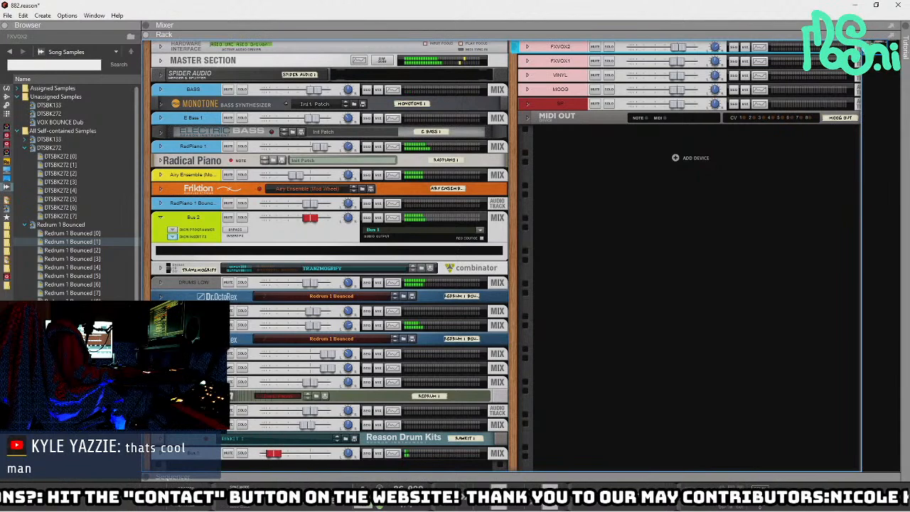
- Look over both rack columns, from the Master Section to Bus 1 and across to the vocal, VINYL, MOOG, SP and MIDI Out devices
scroll(394, 102, "right", 4)
scroll(394, 103, "left", 4)
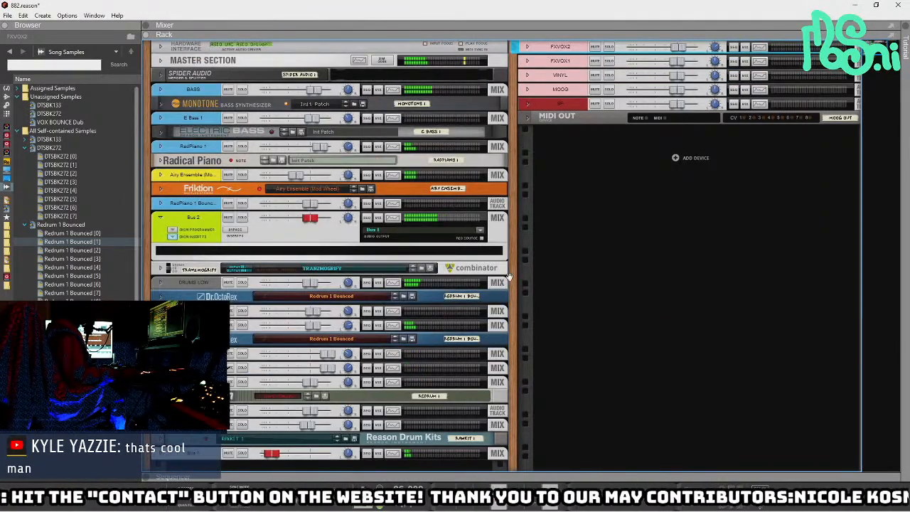
scroll(509, 276, "down", 3)
scroll(533, 274, "up", 3)
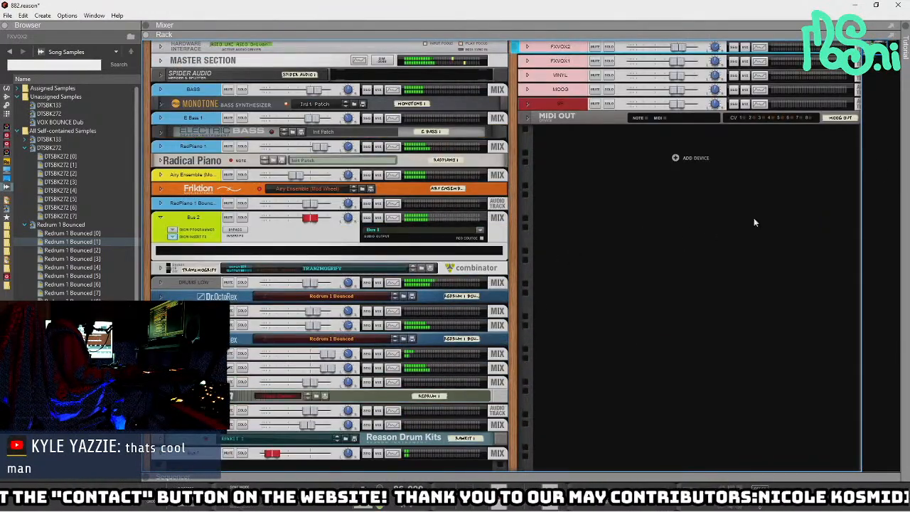
scroll(618, 141, "right", 4)
scroll(618, 142, "left", 4)
scroll(618, 142, "down", 3)
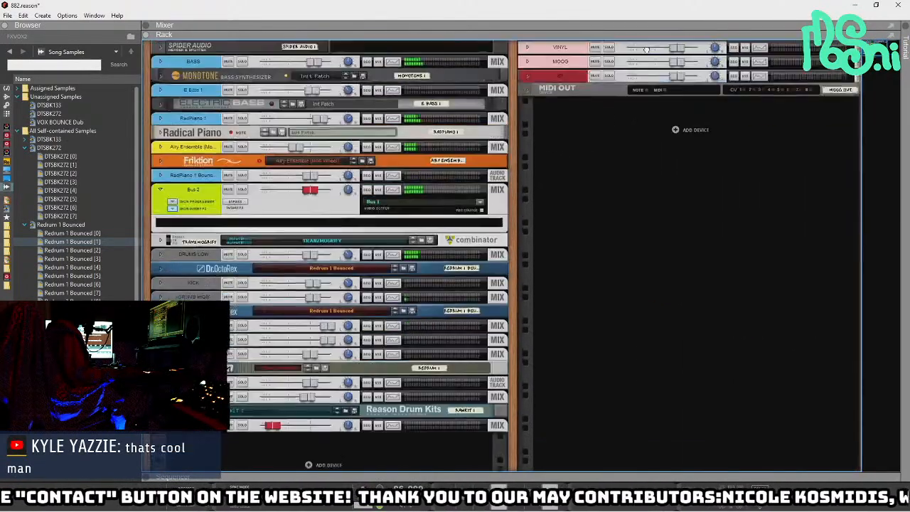
scroll(617, 142, "up", 3)
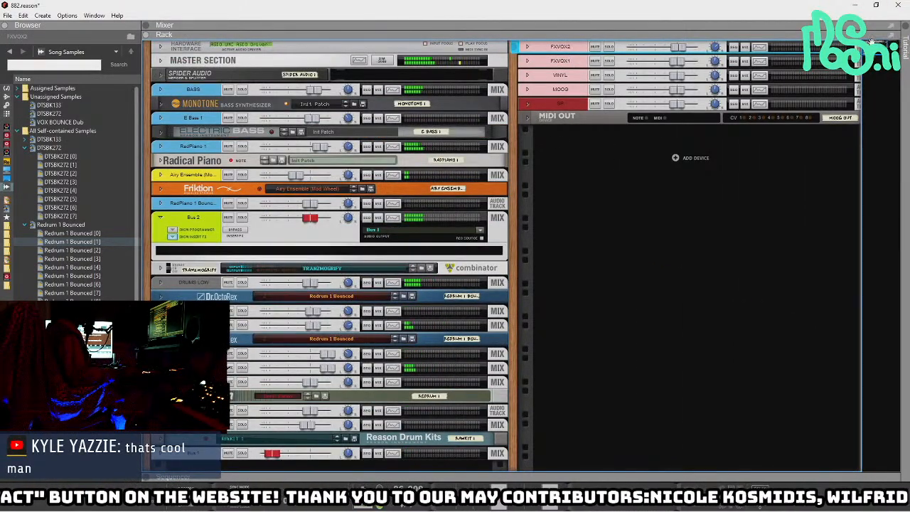
scroll(871, 42, "right", 4)
scroll(887, 41, "left", 4)
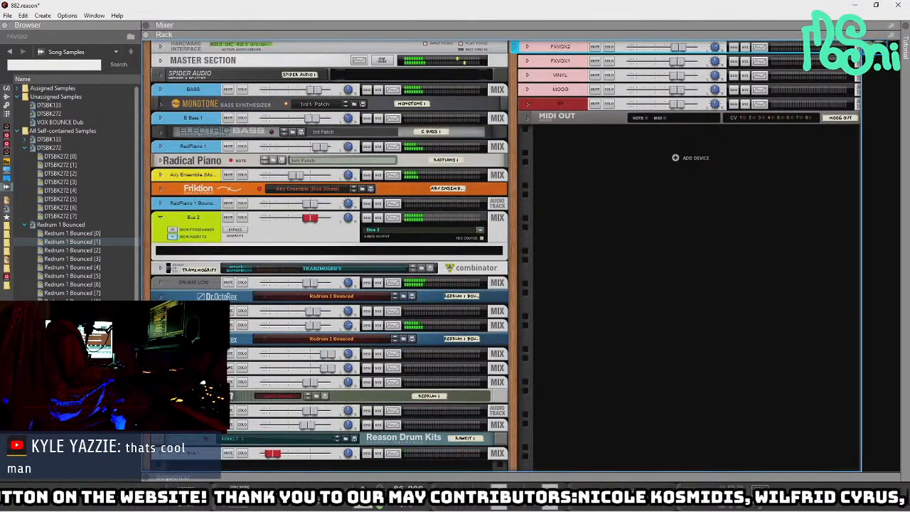
scroll(510, 219, "right", 4)
scroll(510, 219, "left", 4)
scroll(510, 219, "down", 3)
scroll(510, 219, "up", 3)
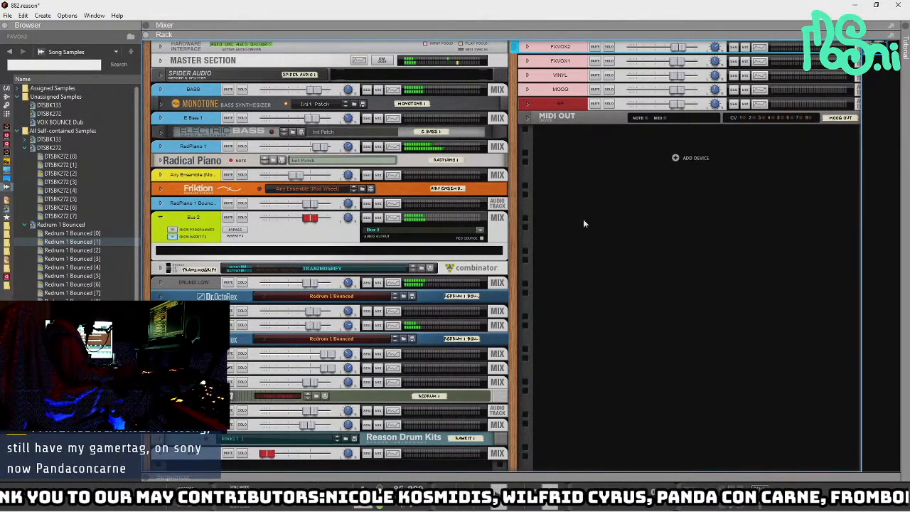
scroll(493, 201, "right", 3)
scroll(493, 200, "left", 3)
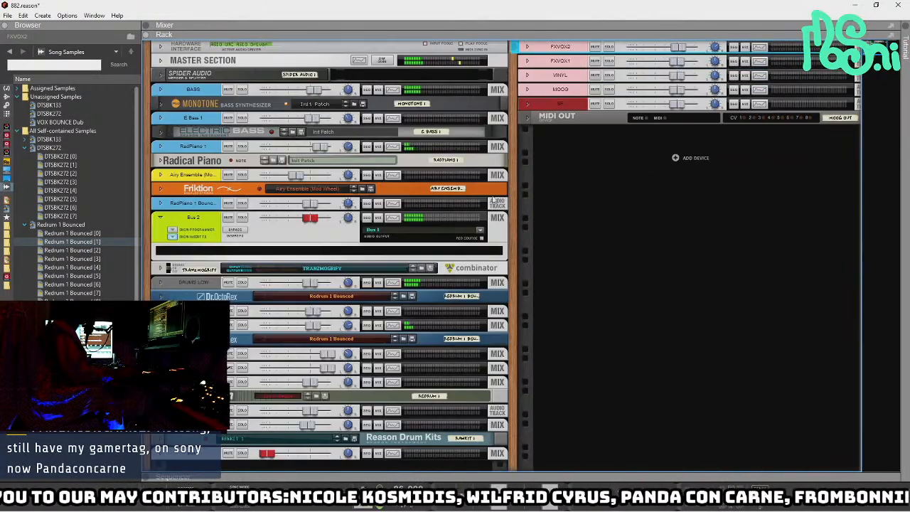
scroll(493, 225, "down", 1)
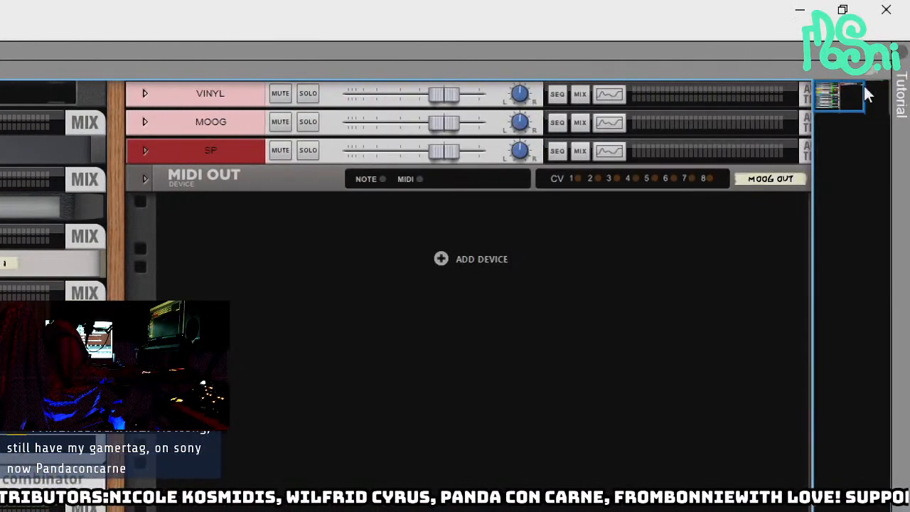
left_click_drag(866, 92, 839, 84)
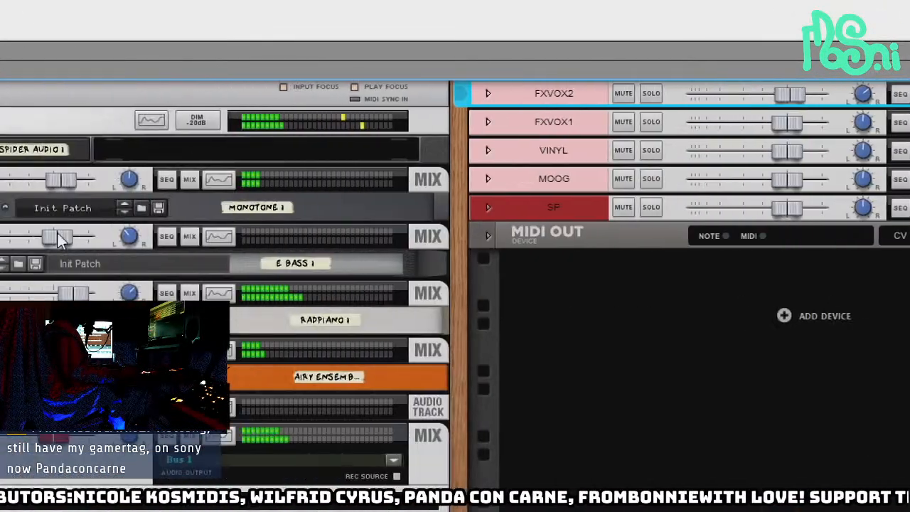
scroll(201, 464, "down", 2)
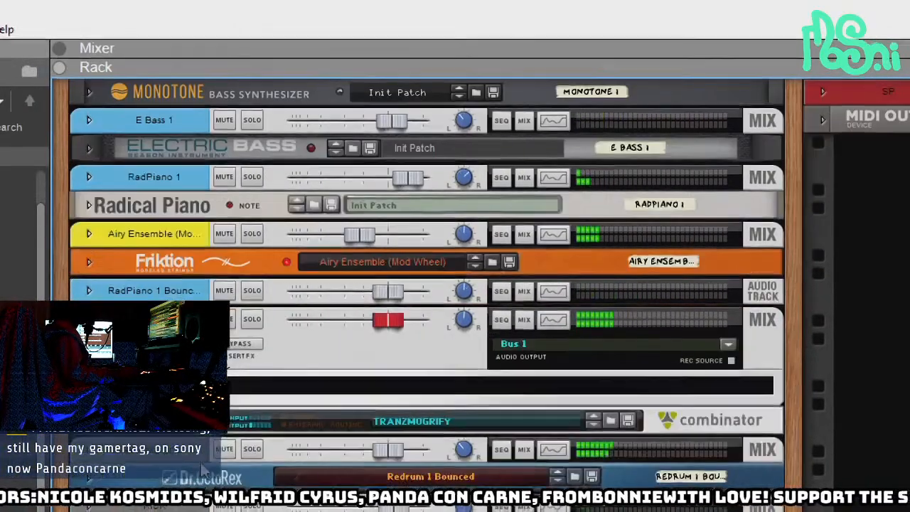
scroll(202, 469, "down", 6)
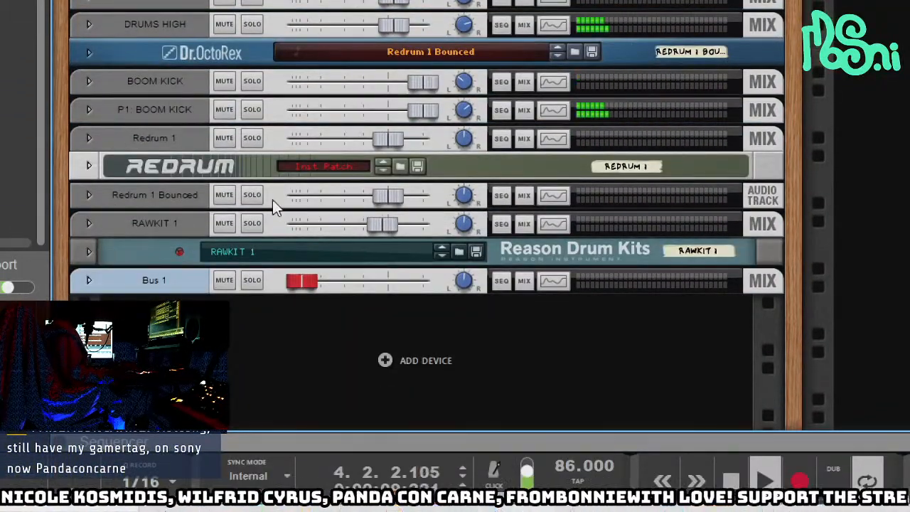
scroll(527, 64, "up", 2)
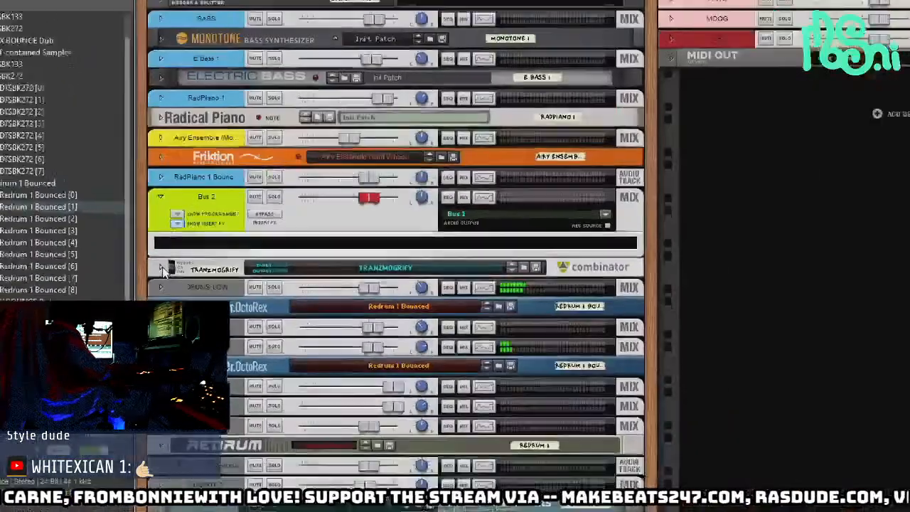
- Switch to the browser and bring up the Wikipedia article on "It's On (Dr. Dre) 187um Killa"
key("alt+Tab")
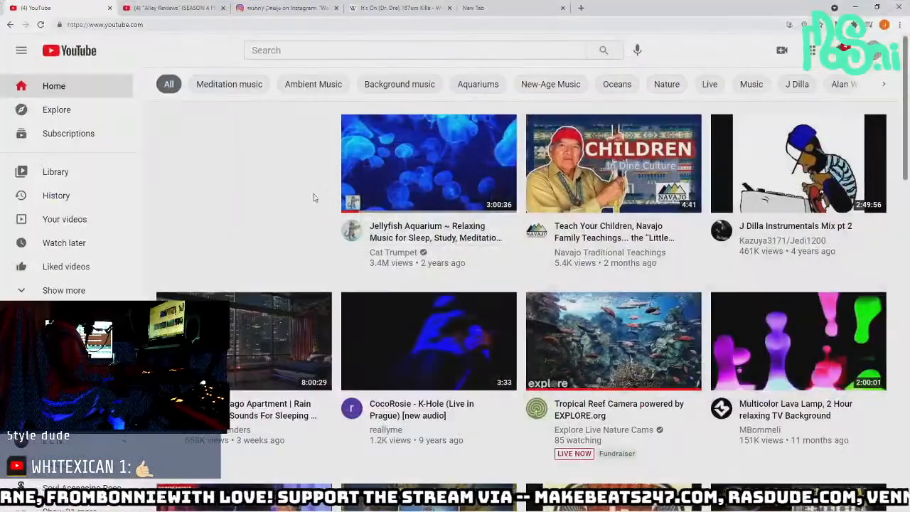
left_click(420, 5)
left_click(446, 23)
type("tw")
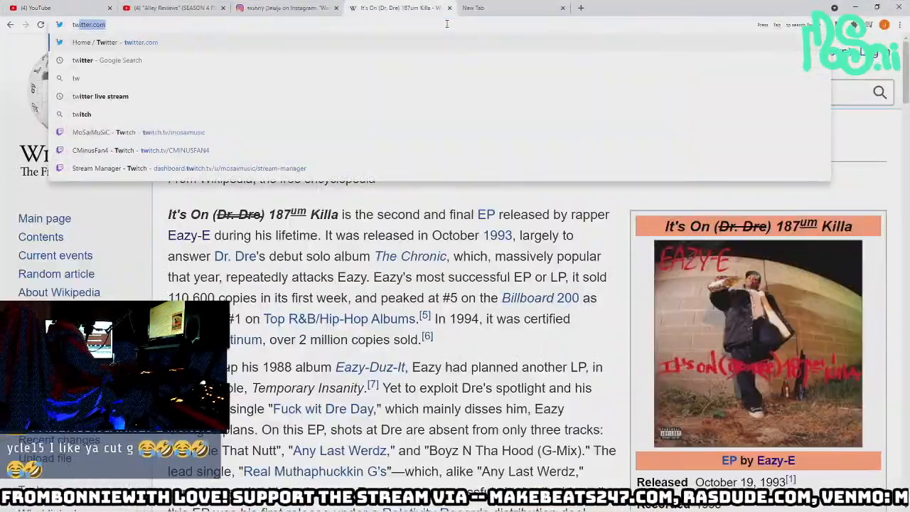
key("Escape")
- Open the Restream dashboard at restream.io/channel in a new browser tab
key("ctrl+t")
type("re")
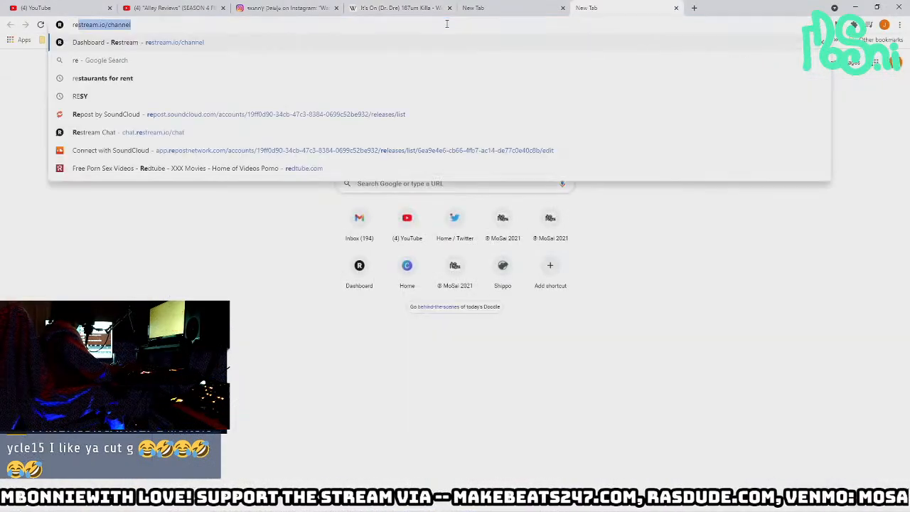
key("Return")
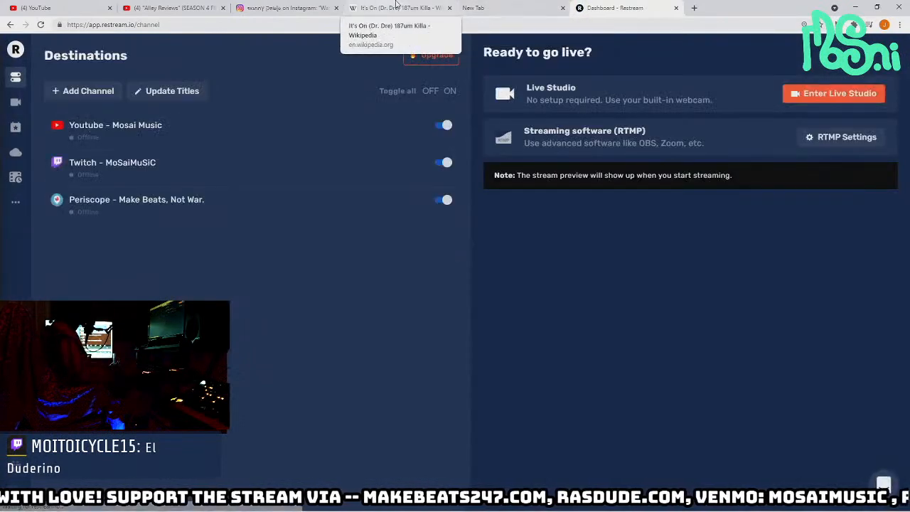
- Return to the Wikipedia article on Eazy-E's EP and read its opening paragraph, highlighting the text and clearing the highlight
left_click(471, 9)
left_click(432, 5)
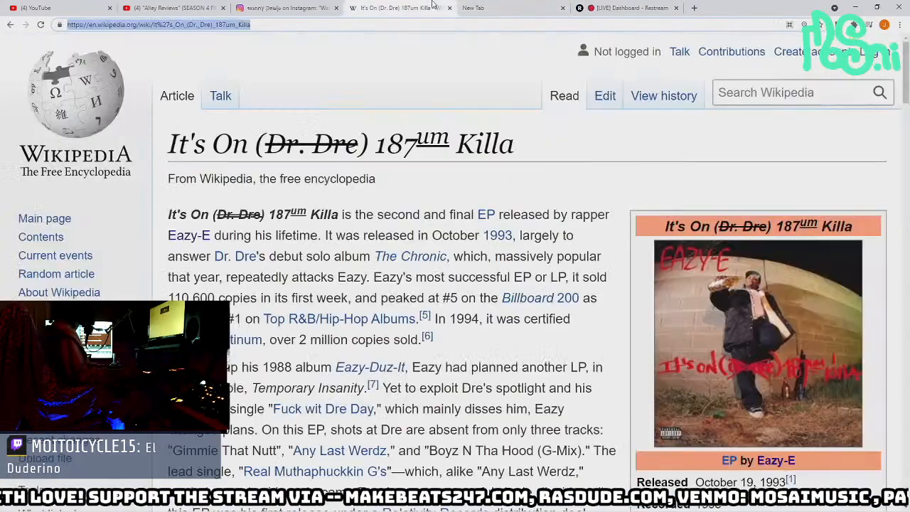
double_click(445, 25)
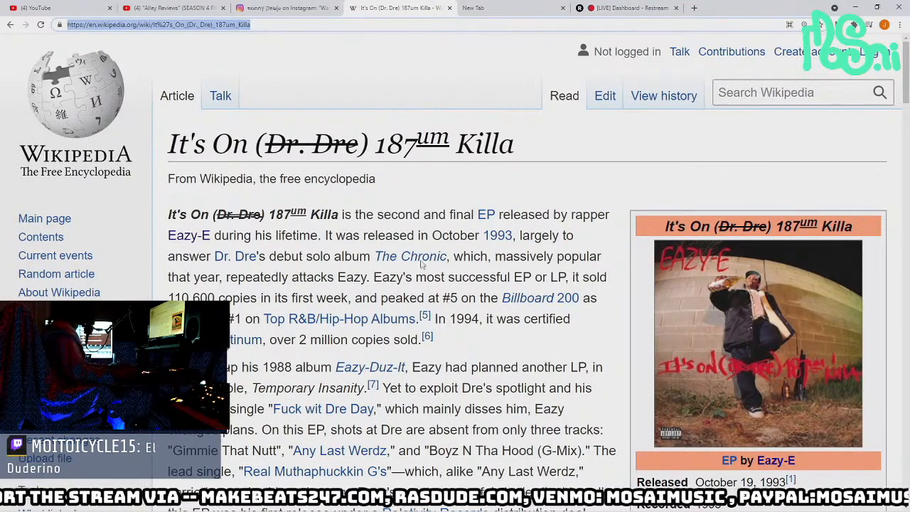
left_click_drag(435, 338, 172, 209)
left_click(177, 211)
triple_click(477, 336)
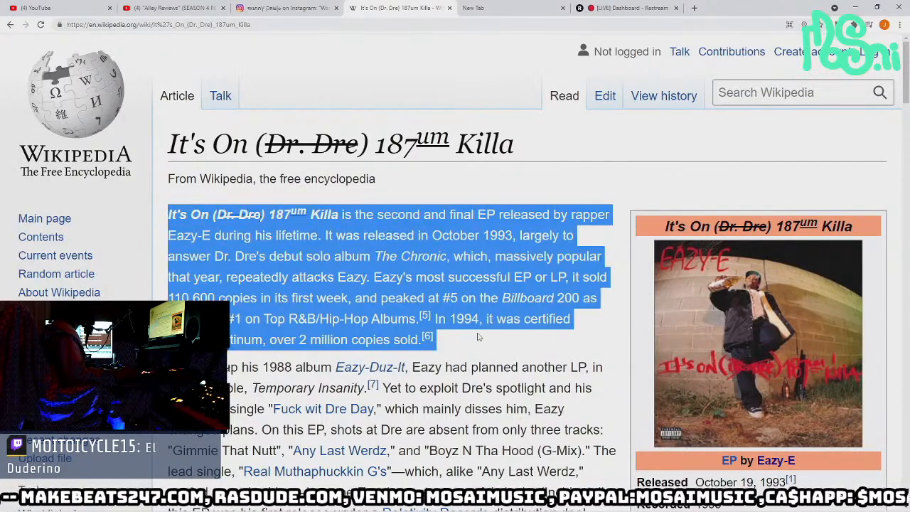
left_click_drag(478, 336, 168, 214)
double_click(170, 215)
double_click(175, 213)
left_click(174, 216)
left_click(450, 352)
left_click(347, 88)
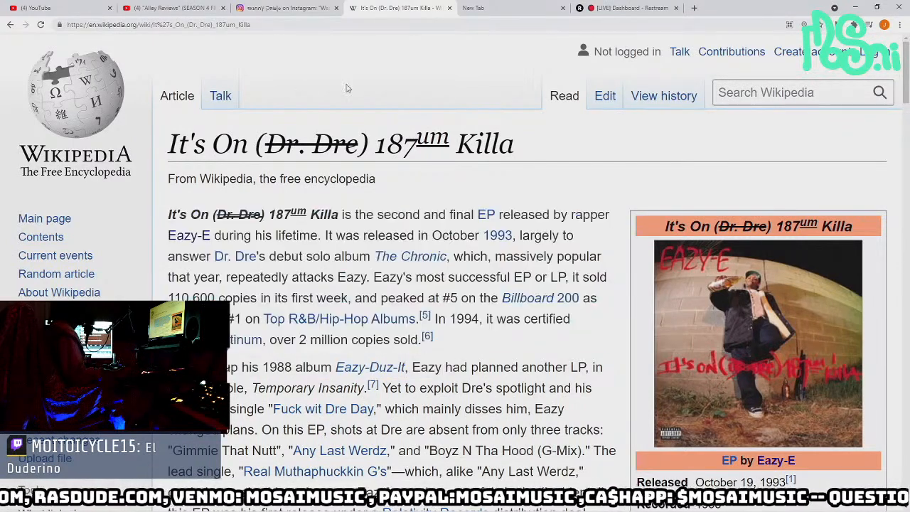
- Close the Restream dashboard tab and switch to the tab with the Instagram post about Anajak Thai
left_click(676, 8)
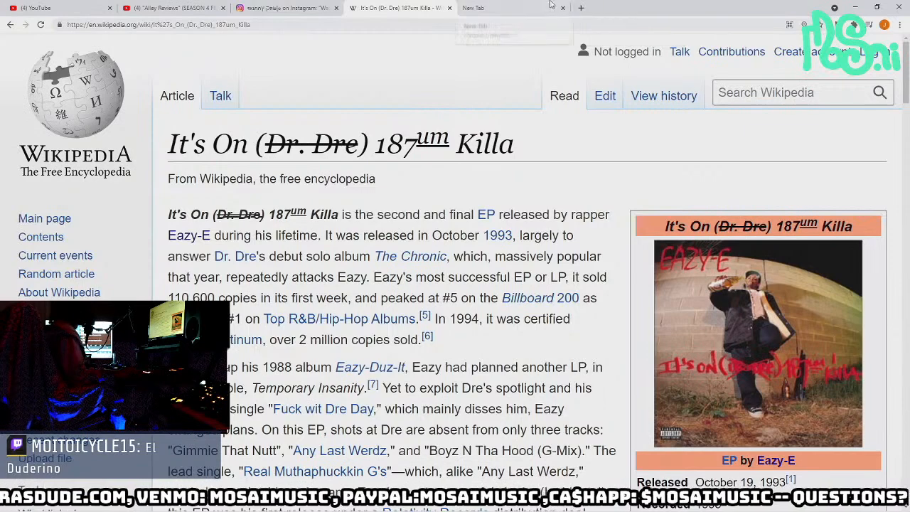
left_click(518, 8)
left_click(281, 7)
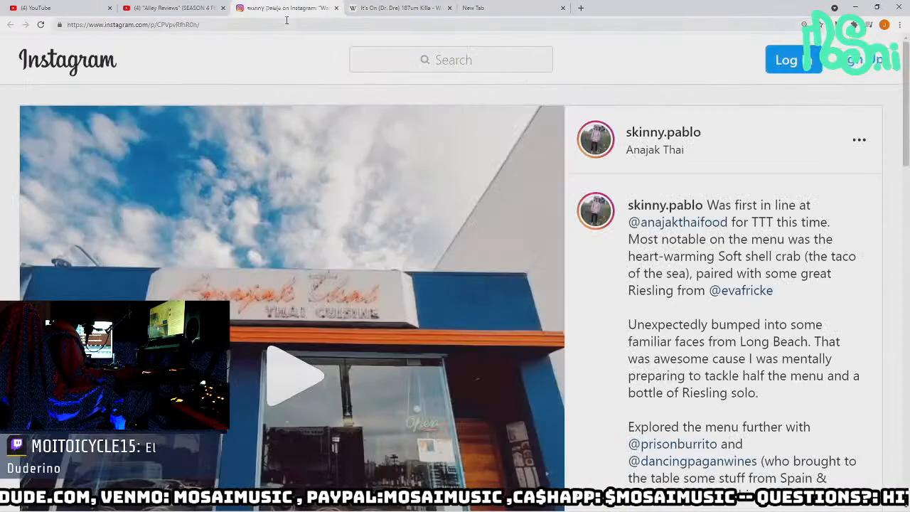
left_click(150, 25)
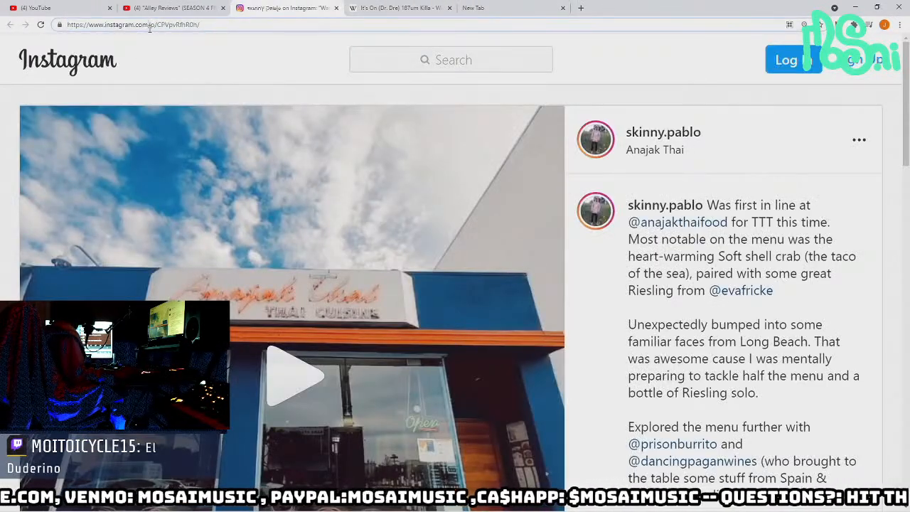
left_click_drag(150, 25, 301, 33)
key("BackSpace")
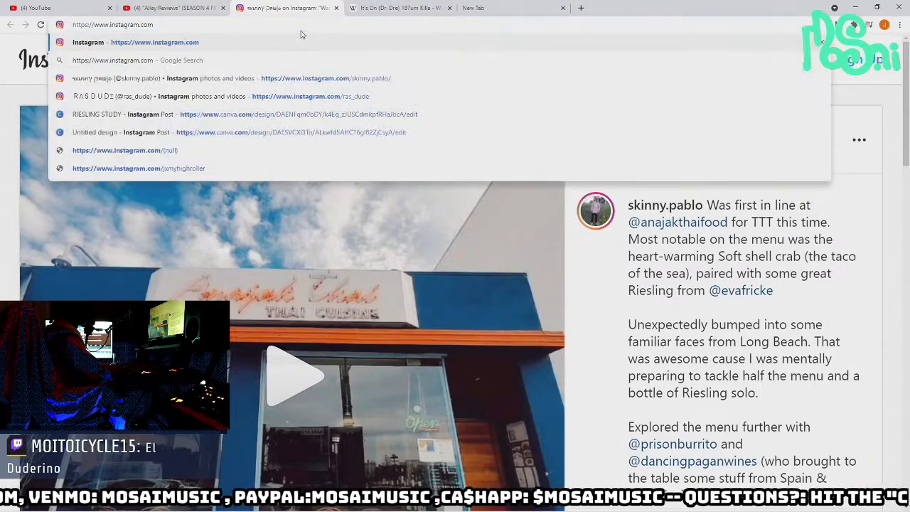
type("/ras_dude")
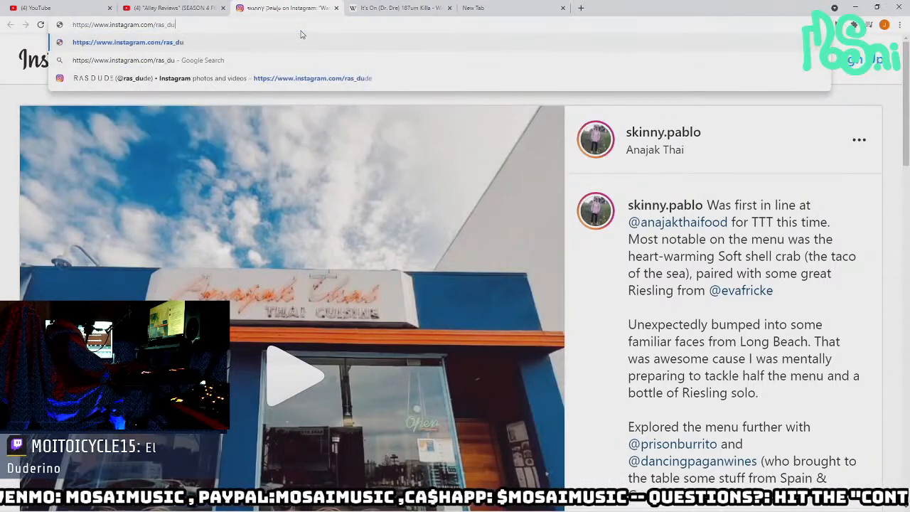
key("Return")
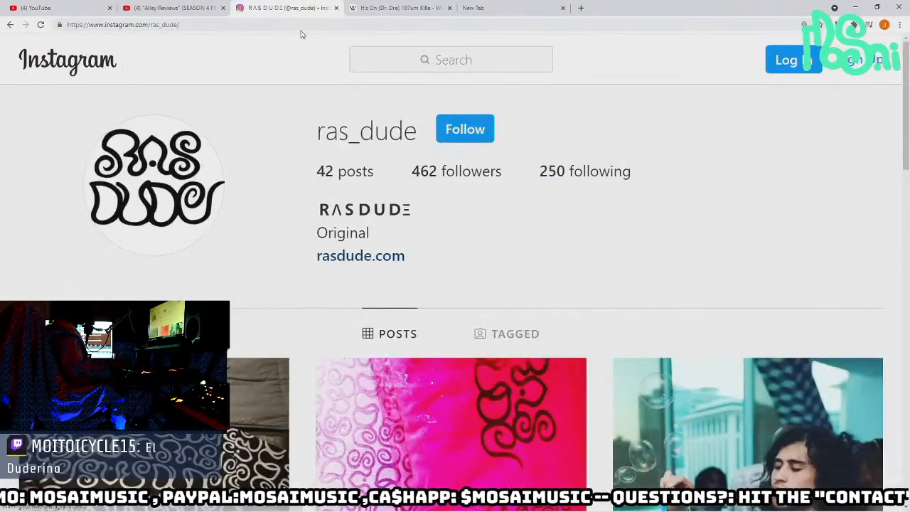
- Look through the clothing and artwork posts on the ras_dude profile, dismissing the login prompt along the way
scroll(263, 288, "down", 3)
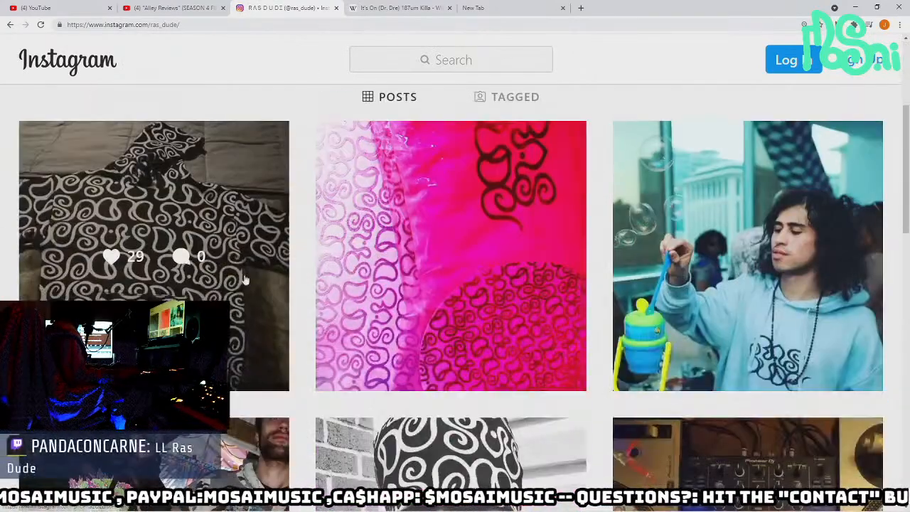
scroll(185, 274, "down", 1)
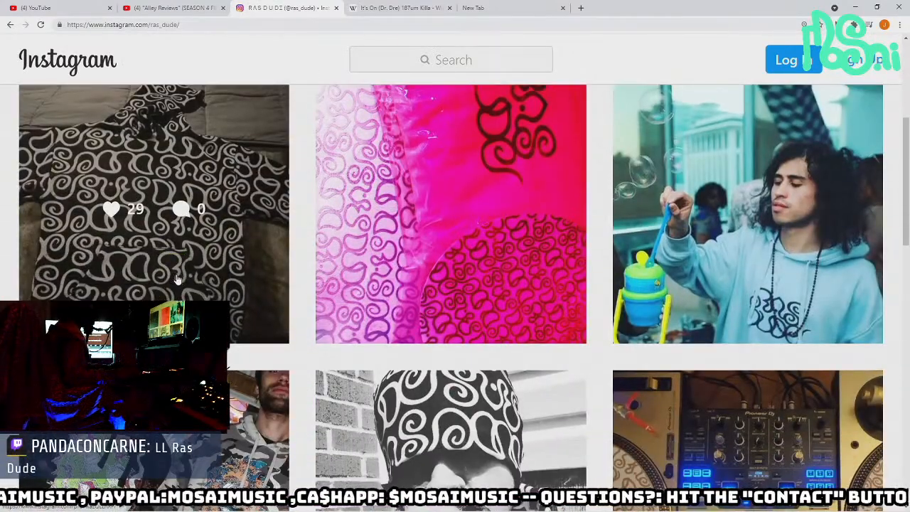
scroll(170, 278, "down", 5)
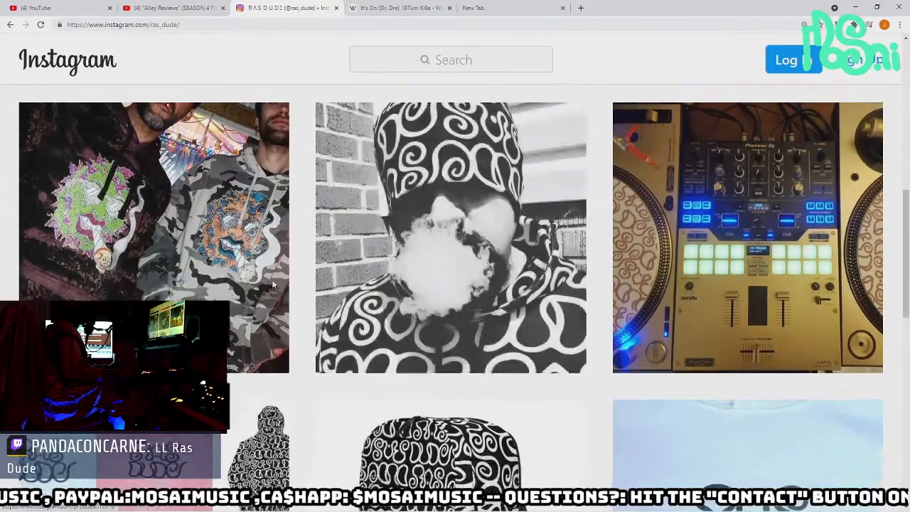
scroll(298, 288, "down", 9)
scroll(405, 300, "up", 5)
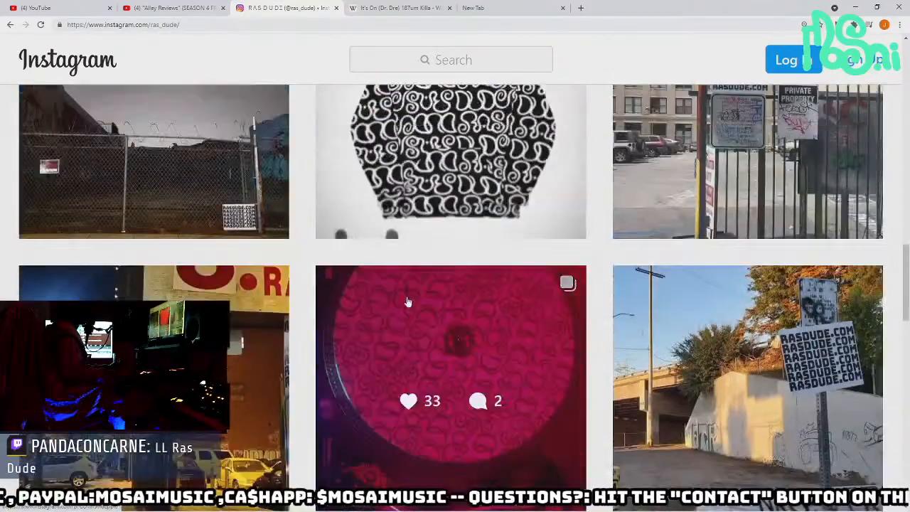
left_click(446, 336)
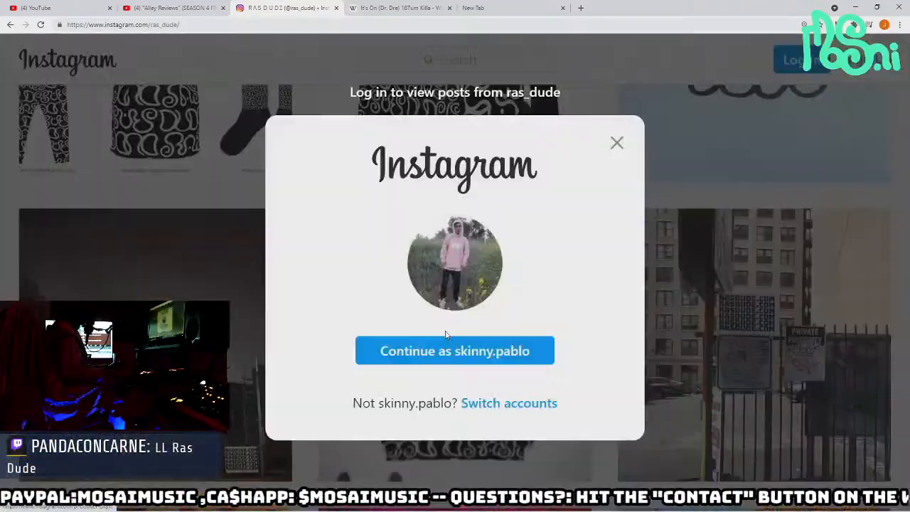
left_click(616, 144)
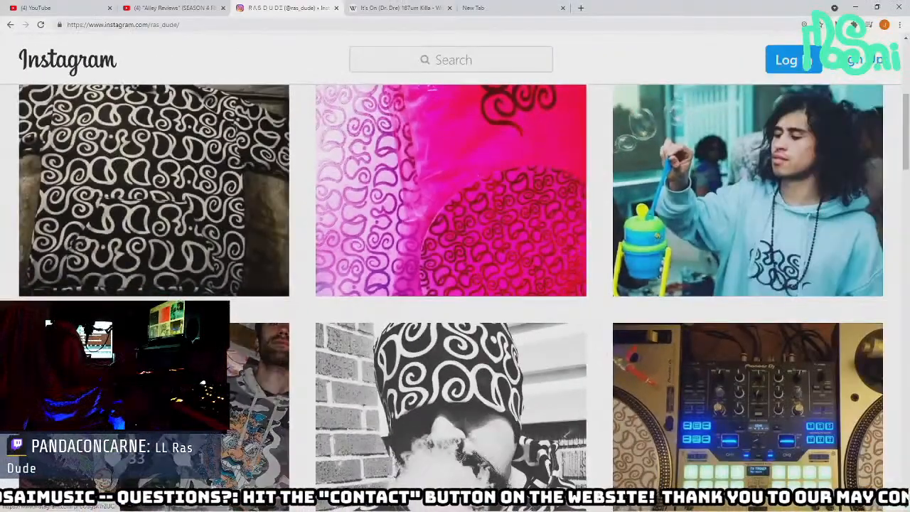
scroll(218, 282, "down", 3)
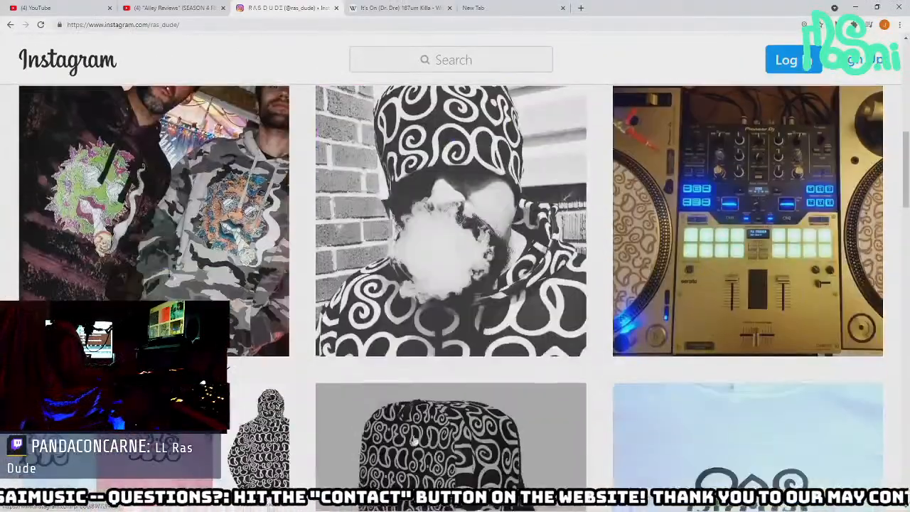
- Try to open the post showing two graphic hoodies, and glance at the Reason rack before returning to the Instagram profile
left_click(219, 282)
left_click(608, 142)
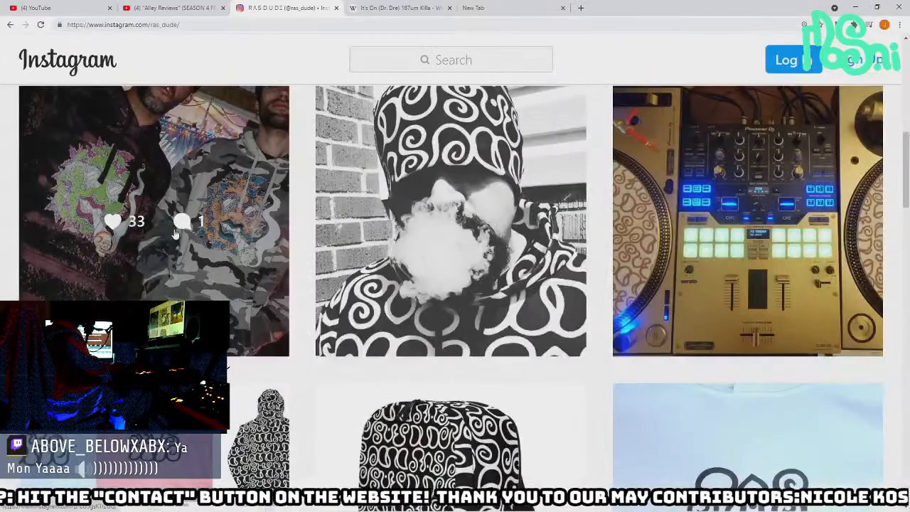
key("alt+Tab")
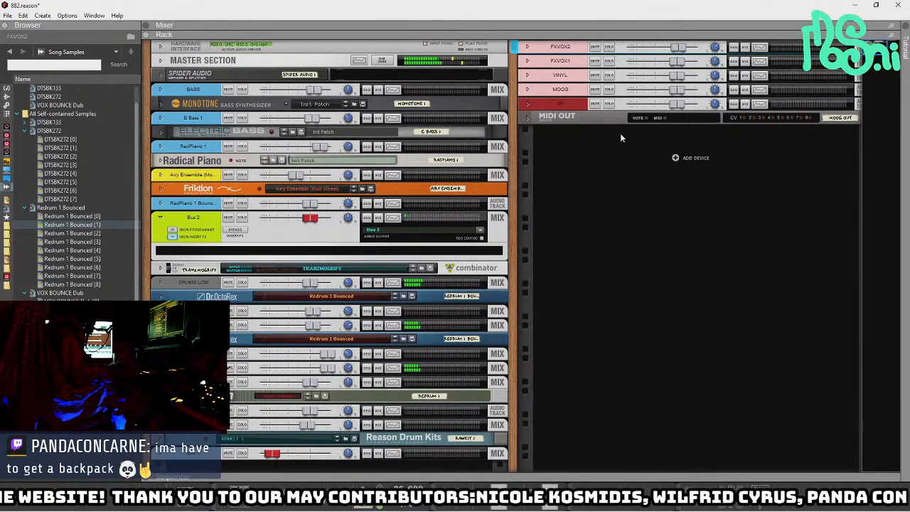
key("alt+Tab")
- Look over the backpack, patterned hoodie and turntable slipmat posts further down the profile, dismissing the login prompt
scroll(465, 278, "down", 4)
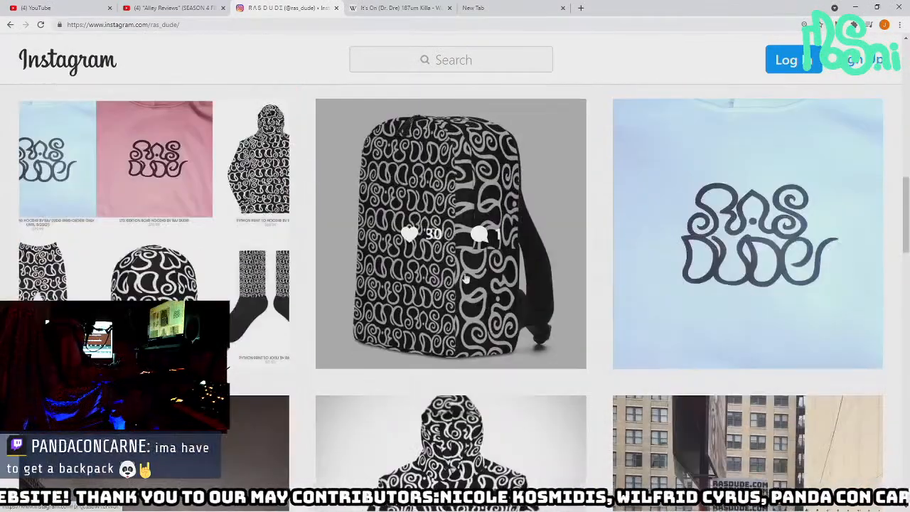
scroll(448, 299, "down", 7)
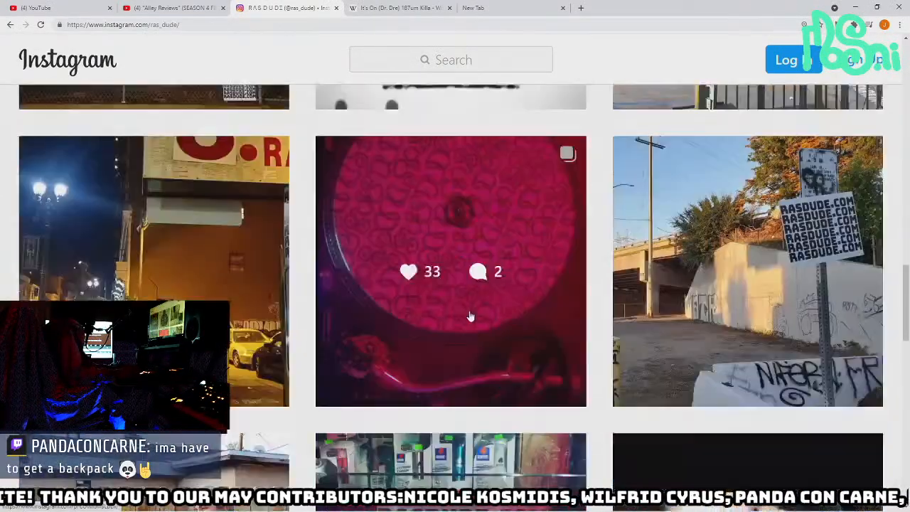
scroll(439, 317, "up", 10)
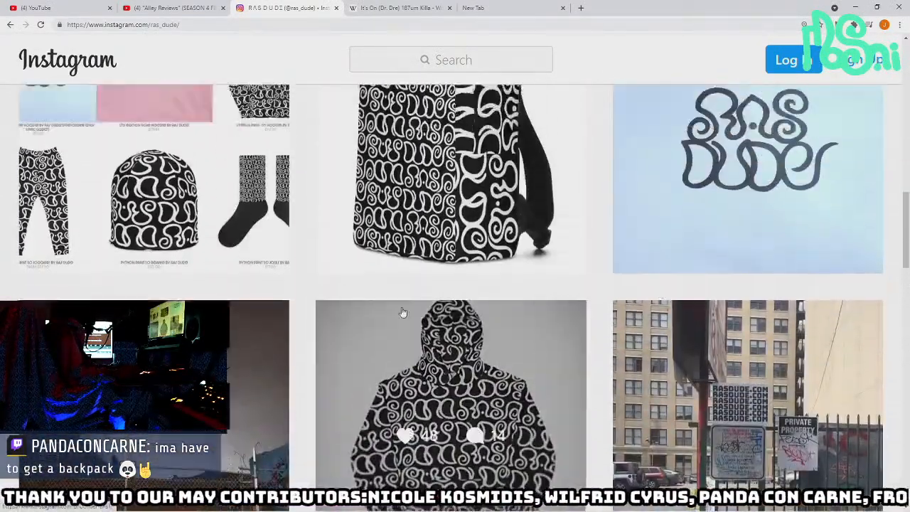
scroll(435, 269, "down", 6)
scroll(351, 289, "up", 10)
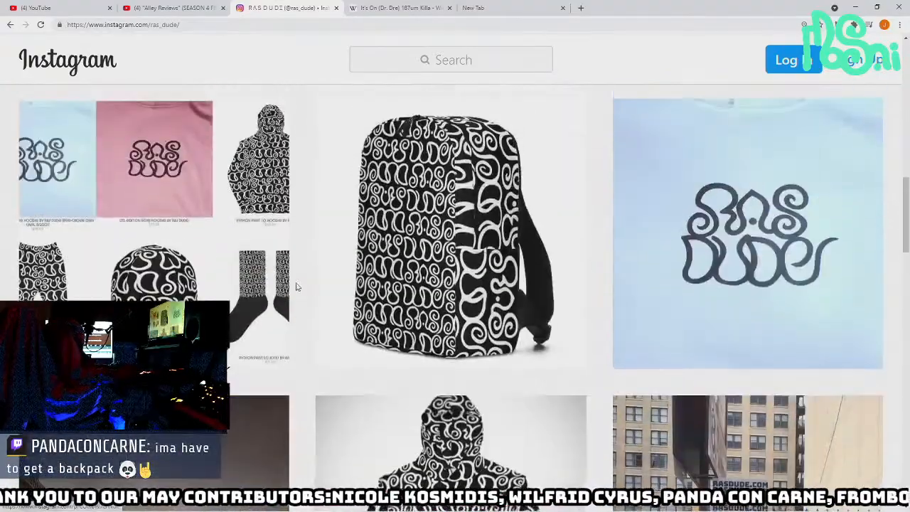
scroll(377, 288, "down", 10)
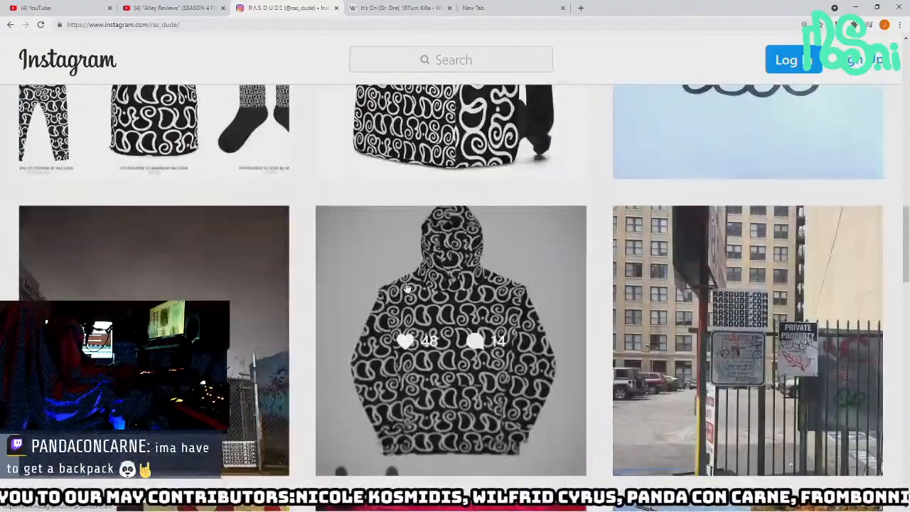
scroll(407, 290, "down", 4)
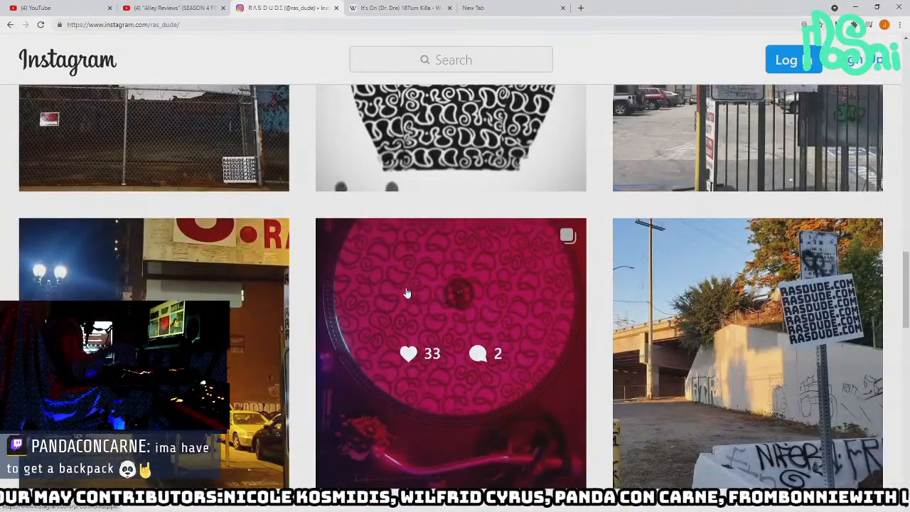
scroll(408, 293, "up", 4)
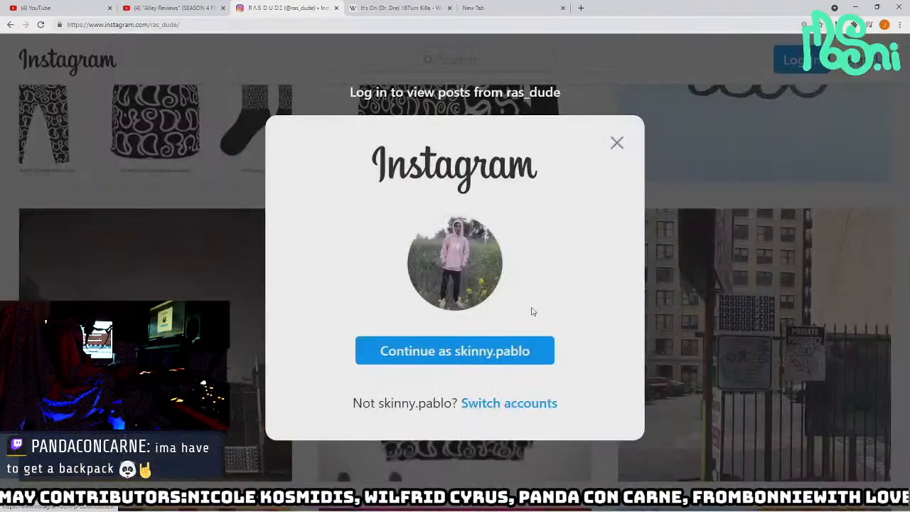
left_click(617, 141)
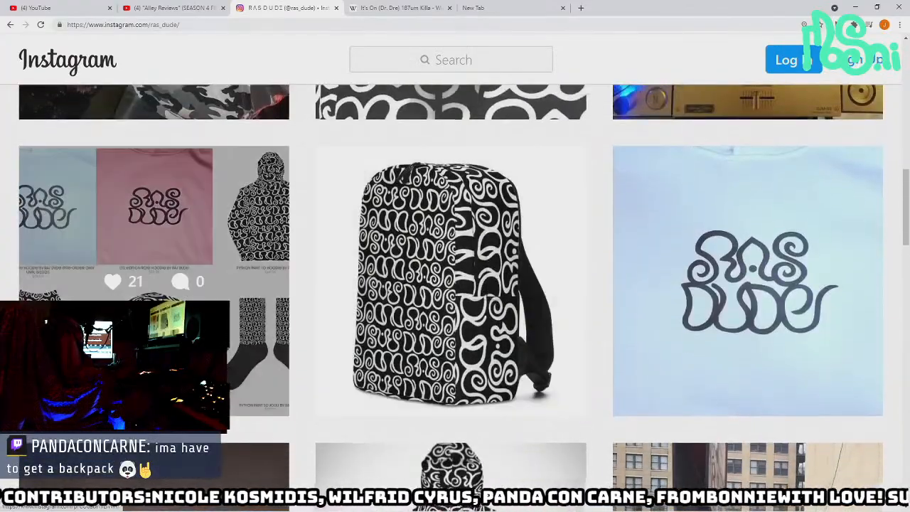
- Compare the backpack and clothing collection posts with the newest posts on the profile, closing the login prompt
scroll(418, 293, "up", 2)
scroll(418, 292, "down", 6)
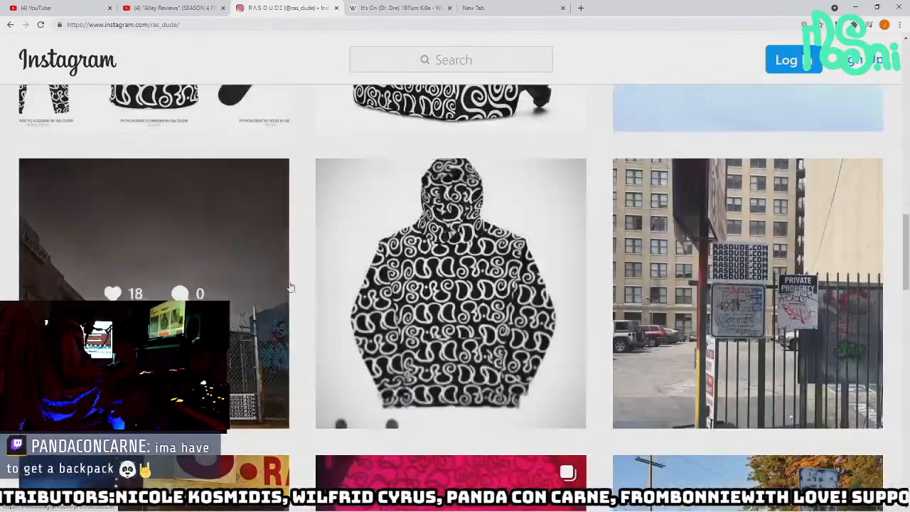
scroll(290, 287, "up", 8)
scroll(343, 300, "down", 3)
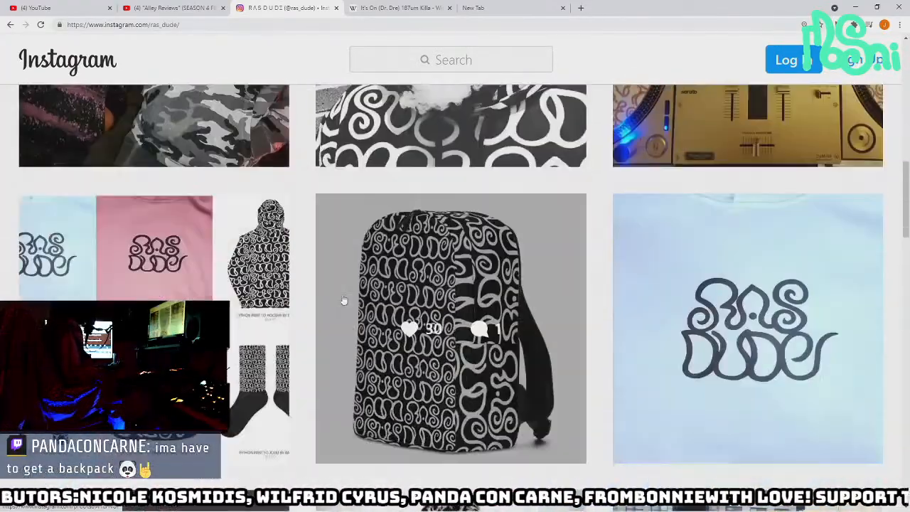
scroll(344, 301, "down", 3)
scroll(343, 292, "up", 4)
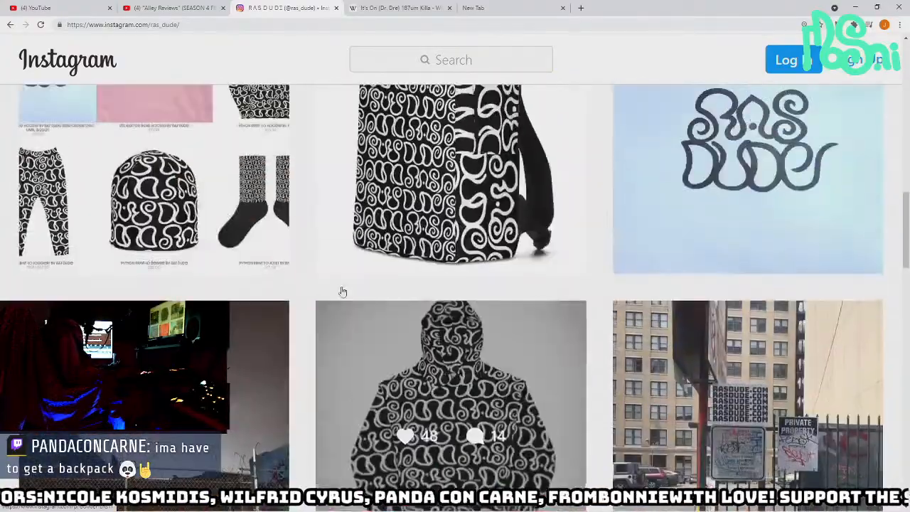
scroll(519, 382, "up", 10)
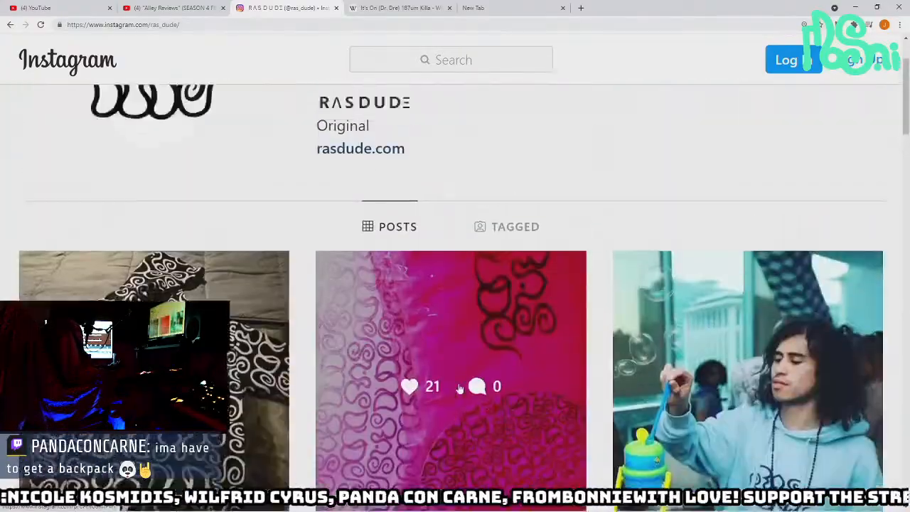
scroll(490, 385, "down", 12)
scroll(477, 398, "up", 10)
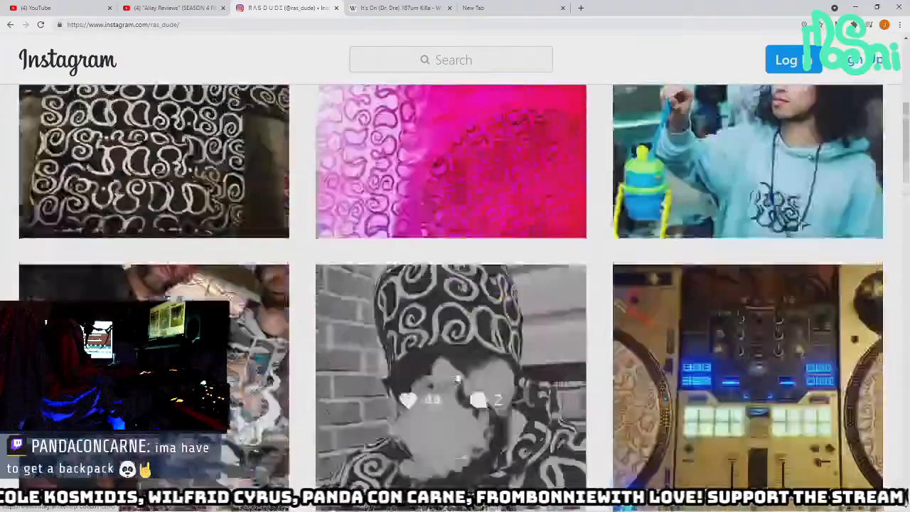
scroll(480, 440, "down", 1)
scroll(479, 441, "down", 10)
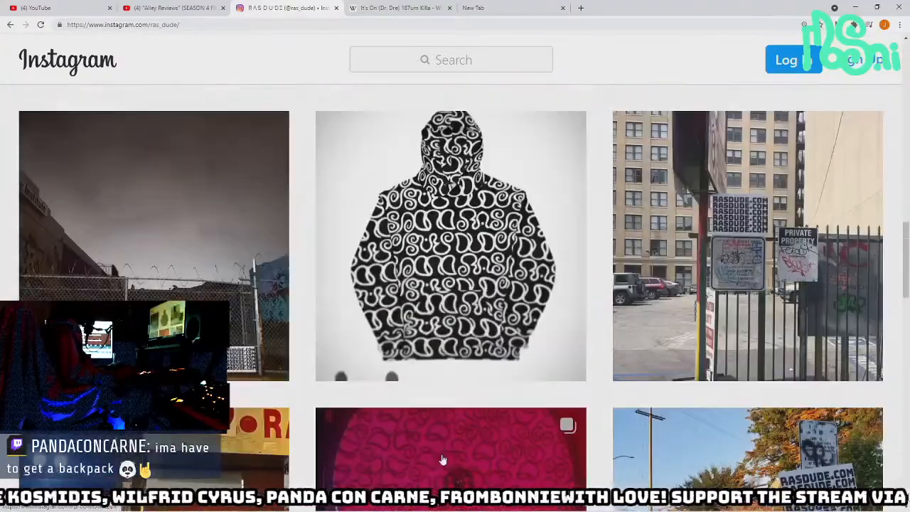
scroll(398, 444, "up", 3)
scroll(394, 444, "up", 7)
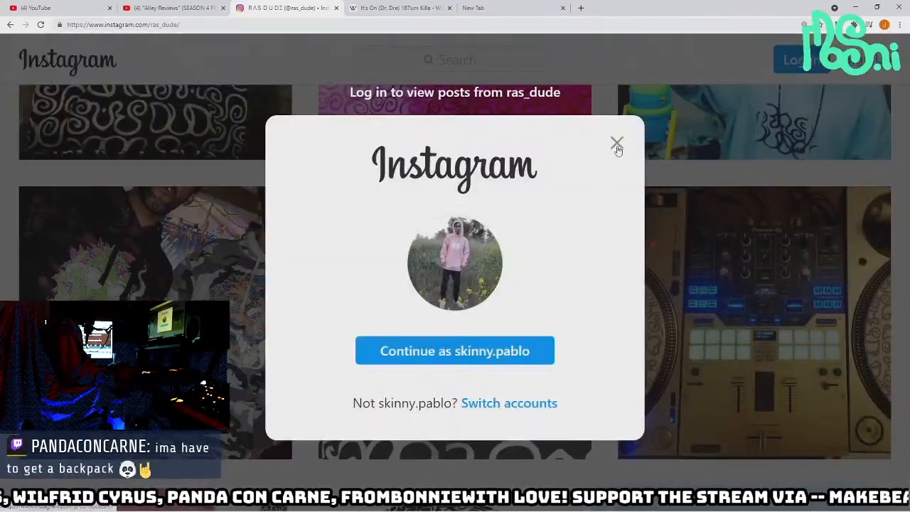
left_click(616, 146)
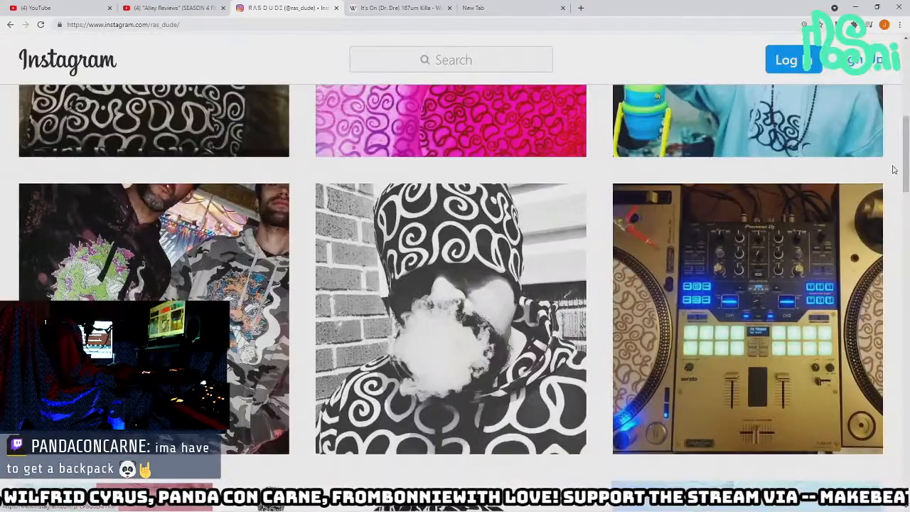
- Browse the profile's post grid again, from the newest posts down to the street sign photos, dismissing the login prompt
left_click_drag(906, 163, 906, 93)
scroll(537, 296, "down", 8)
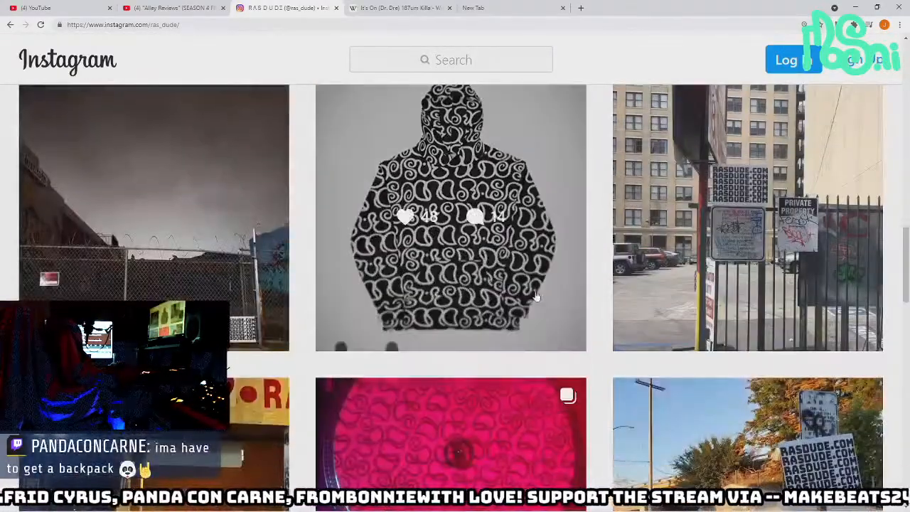
scroll(587, 327, "down", 10)
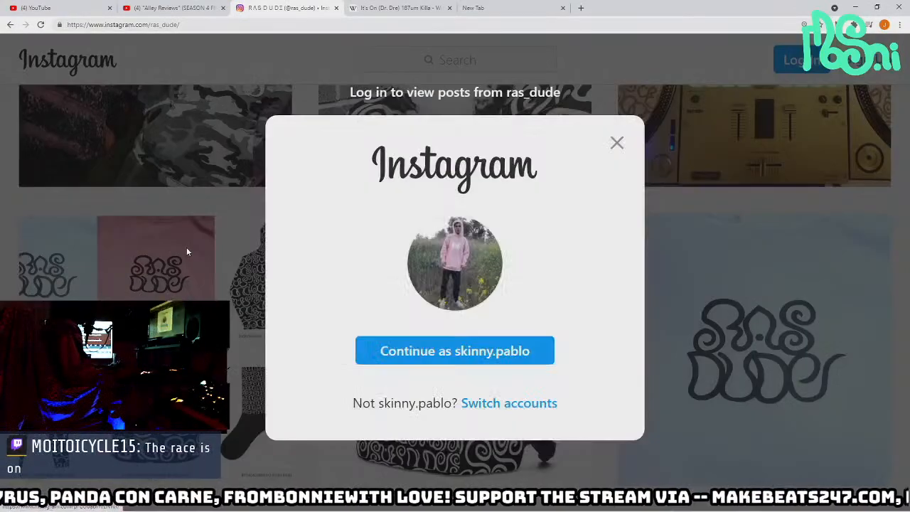
left_click(613, 147)
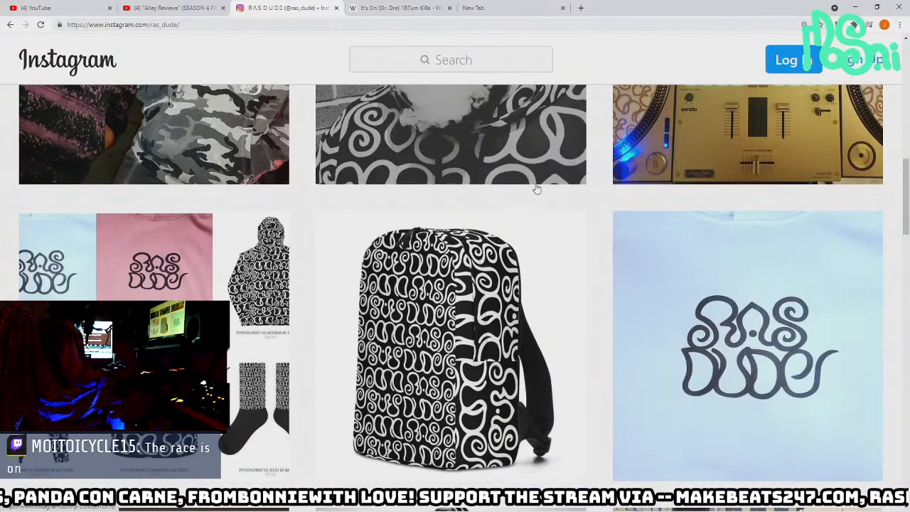
scroll(320, 227, "down", 5)
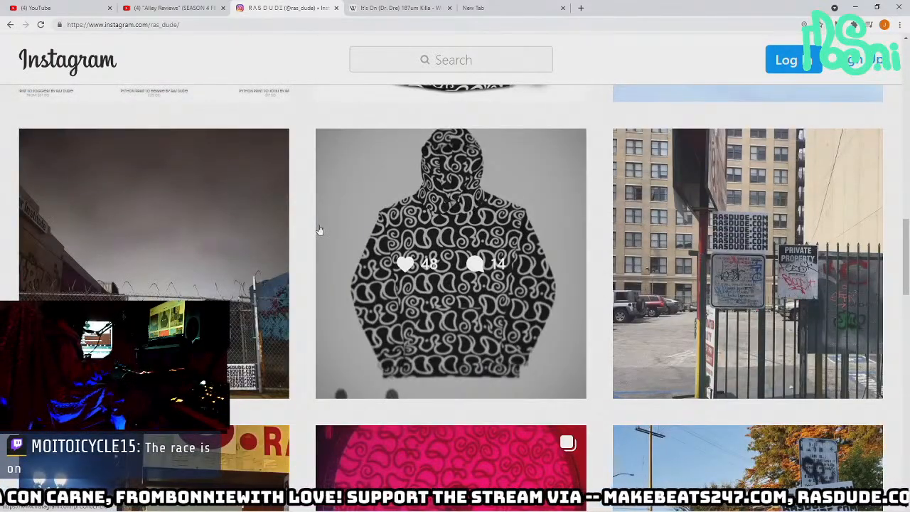
scroll(319, 229, "down", 8)
scroll(302, 319, "up", 8)
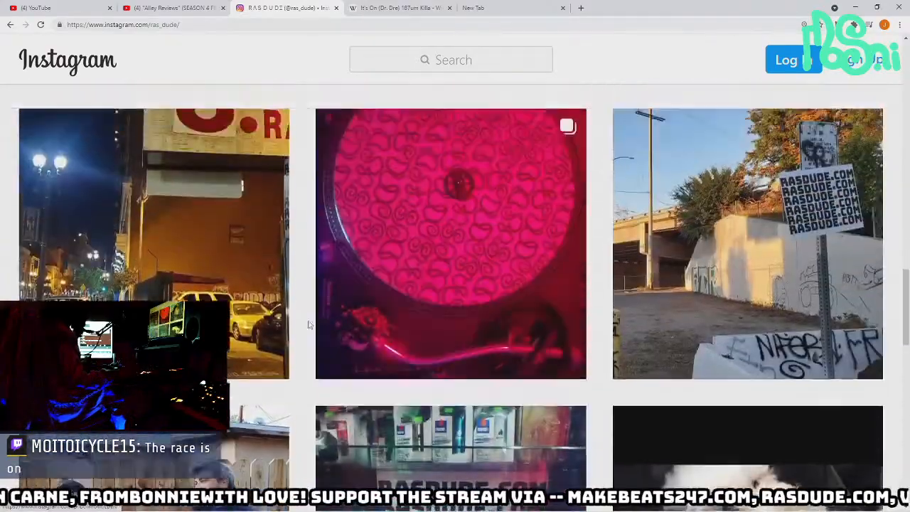
scroll(447, 288, "up", 4)
scroll(447, 287, "down", 10)
scroll(447, 288, "up", 4)
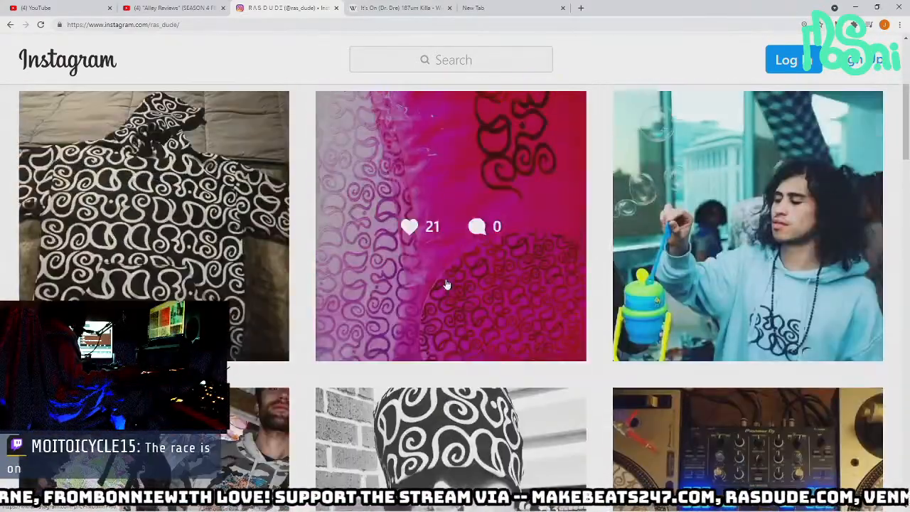
scroll(447, 288, "down", 4)
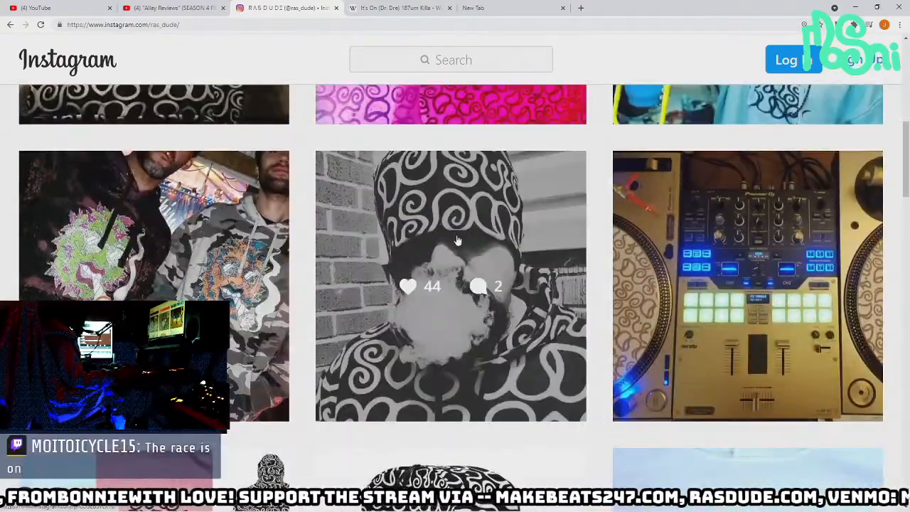
scroll(457, 240, "up", 4)
scroll(457, 240, "down", 4)
scroll(447, 249, "up", 1)
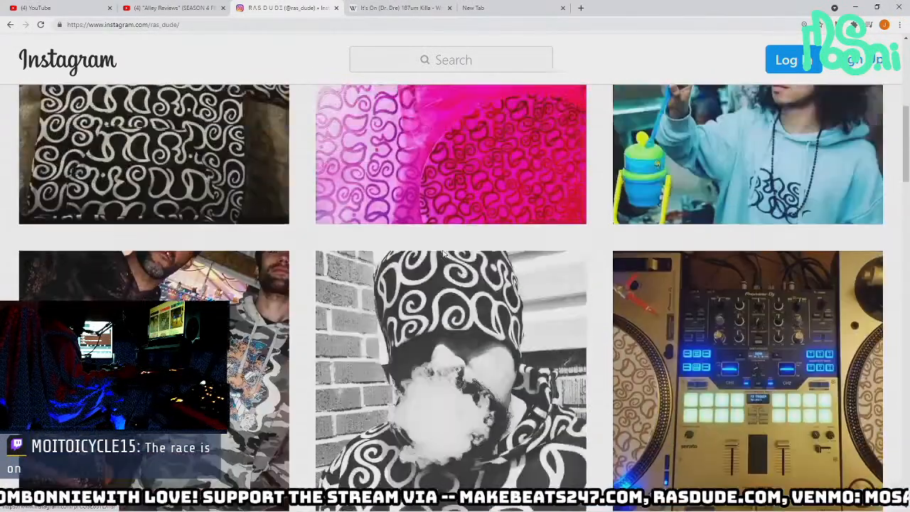
scroll(443, 254, "up", 5)
left_click_drag(450, 207, 382, 150)
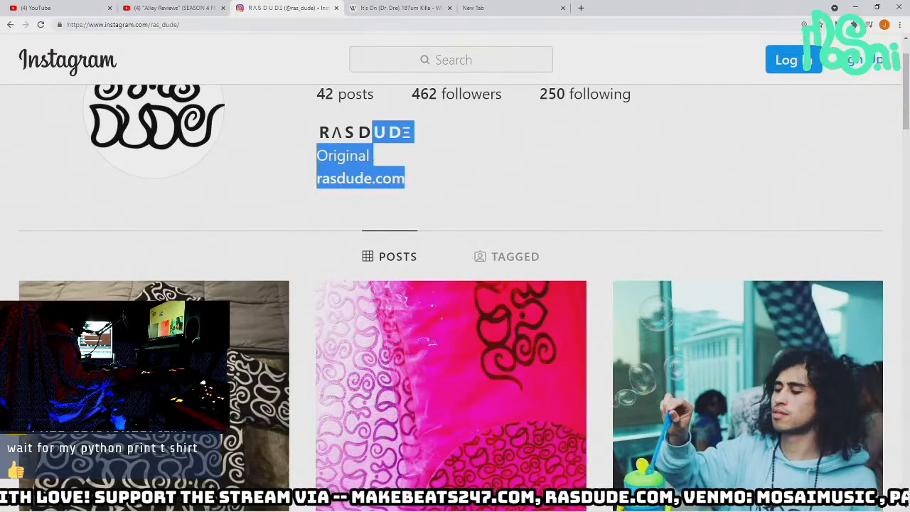
scroll(585, 259, "down", 2)
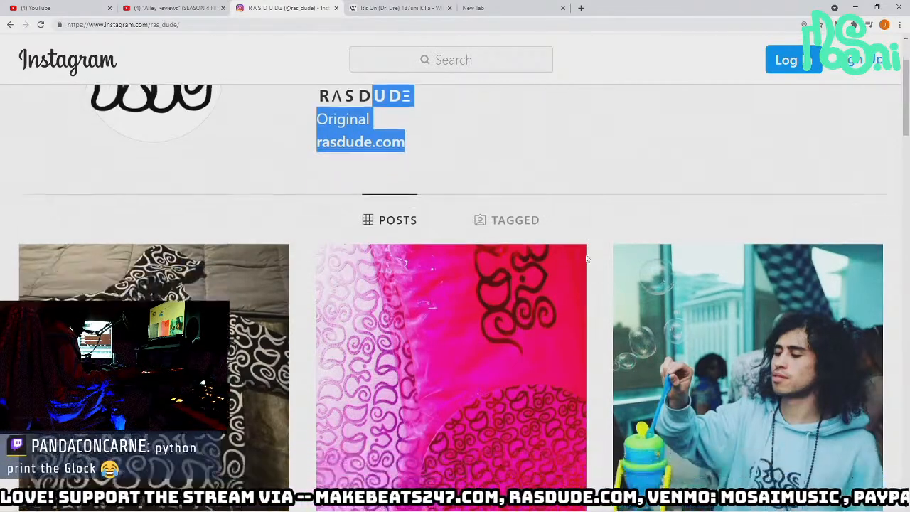
scroll(599, 252, "up", 3)
left_click(470, 243)
left_click_drag(389, 256, 325, 167)
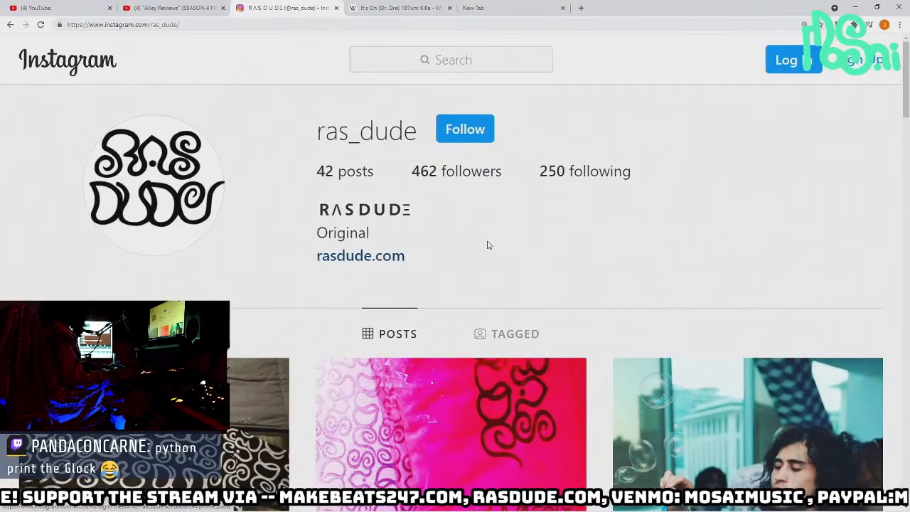
left_click_drag(446, 234, 412, 232)
left_click(410, 231)
- Open the rasdude.com link from the profile bio and close the tab it opens in
scroll(498, 270, "down", 4)
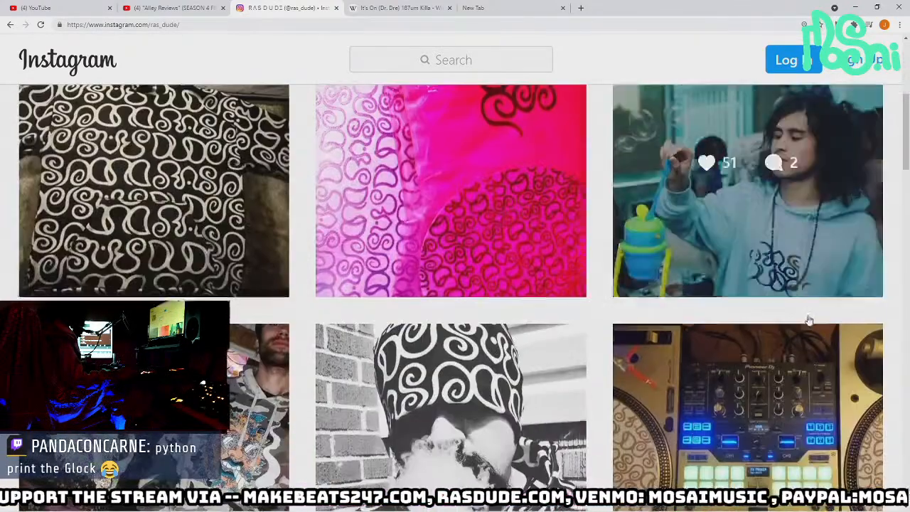
scroll(786, 318, "down", 7)
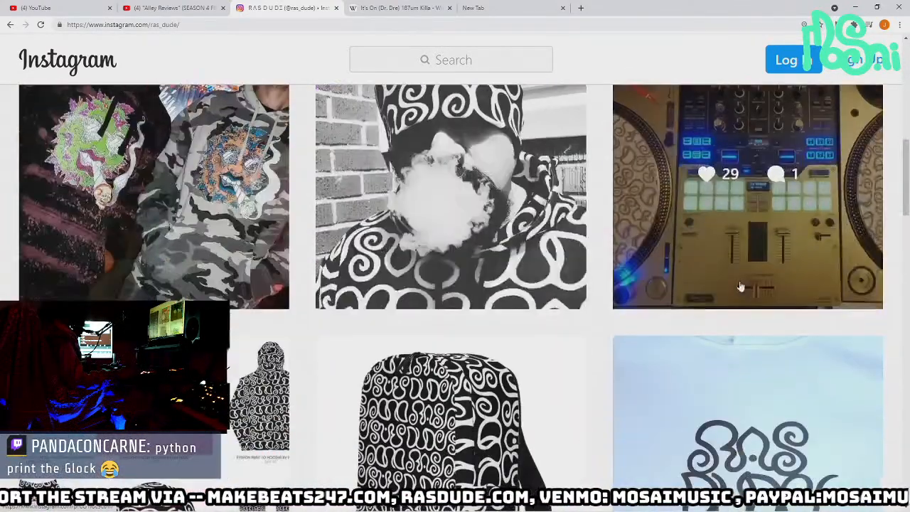
scroll(537, 323, "up", 10)
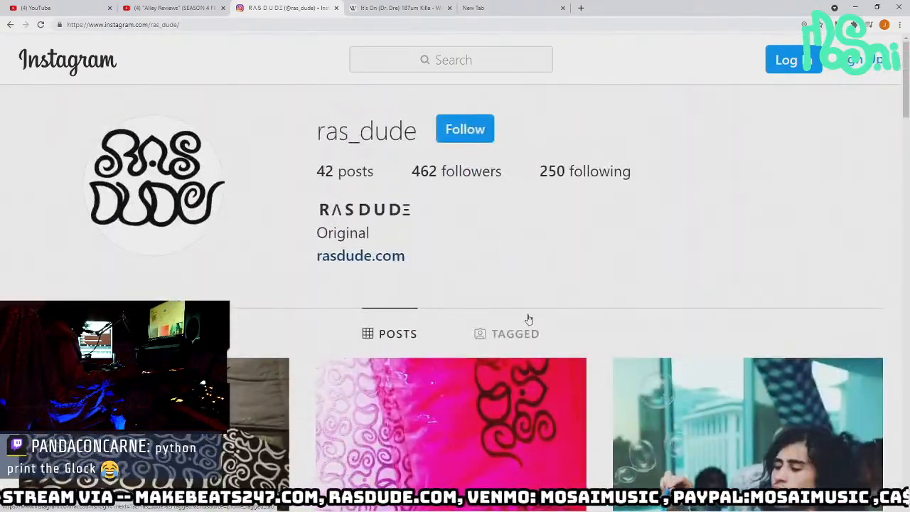
scroll(529, 319, "down", 3)
scroll(519, 324, "up", 3)
left_click_drag(463, 248, 554, 245)
left_click(369, 257)
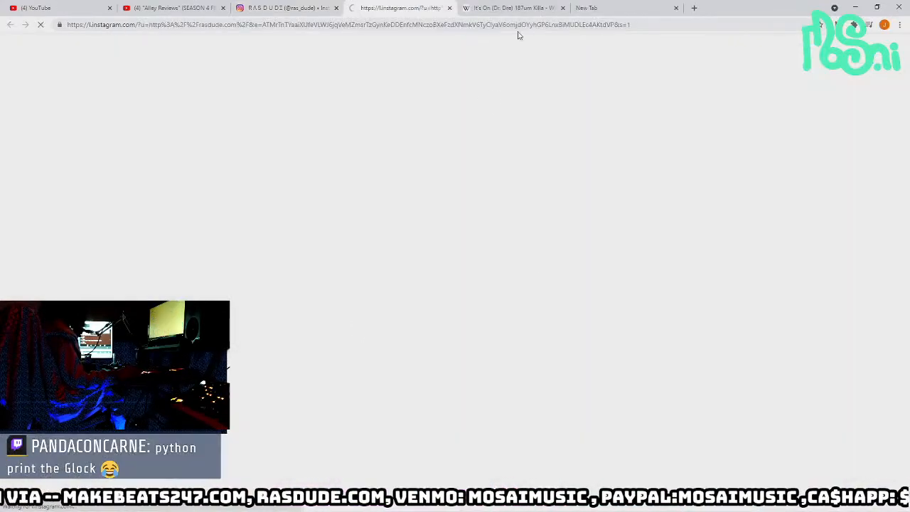
key("ctrl+w")
- Look at the newest clothing posts at the start of the profile's grid
scroll(311, 308, "down", 3)
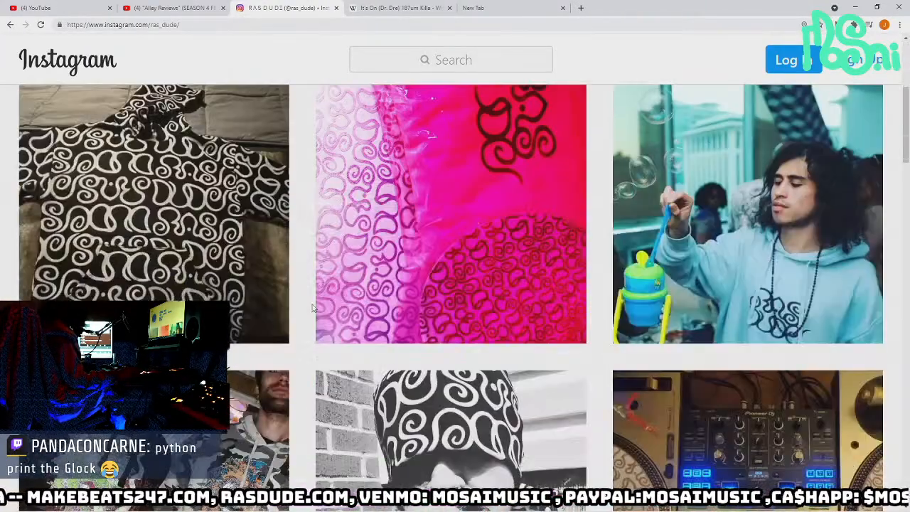
scroll(311, 307, "down", 4)
scroll(313, 298, "up", 5)
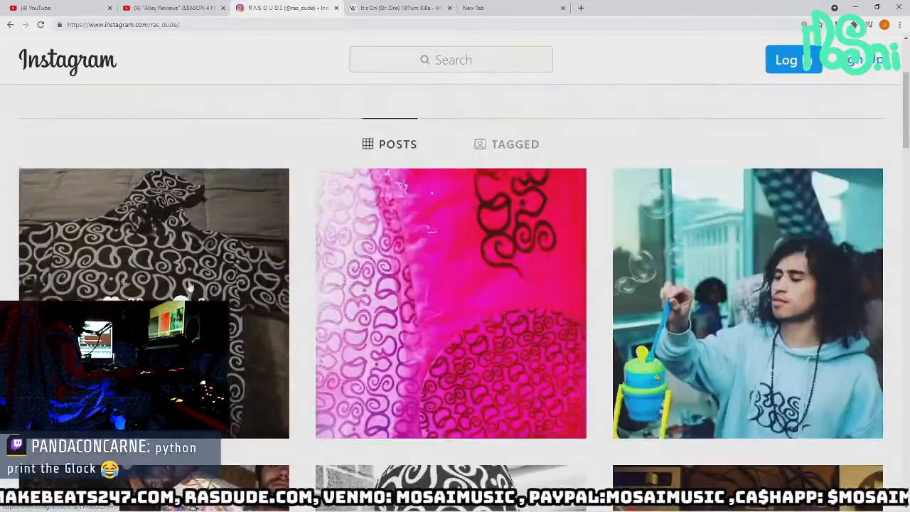
- Browse the ras_dude post grid down to the python print hoodie and backpack posts and return to the profile header
left_click(190, 286)
left_click(616, 143)
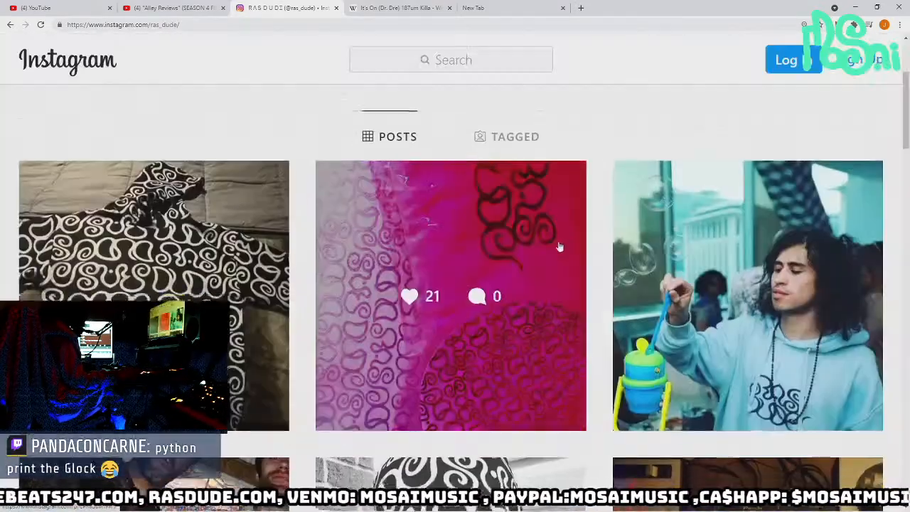
scroll(558, 246, "down", 9)
scroll(533, 222, "down", 3)
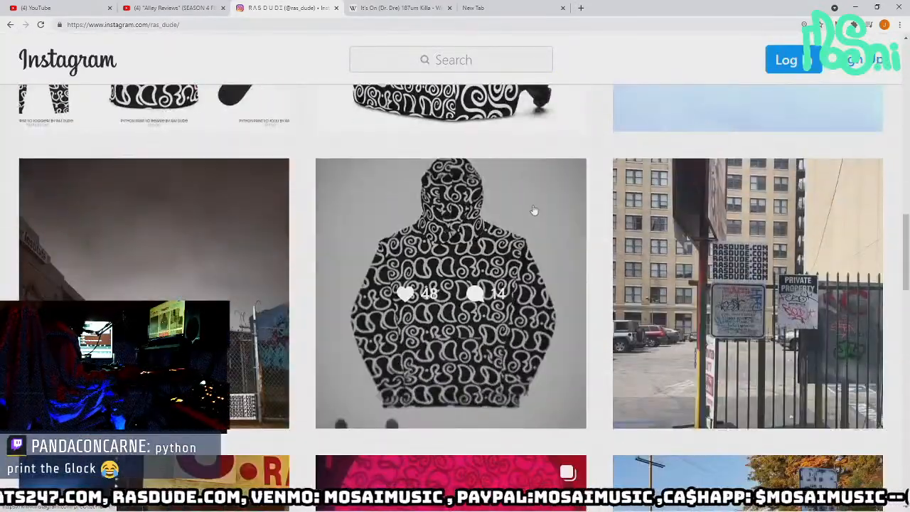
scroll(480, 231, "up", 2)
scroll(469, 238, "down", 2)
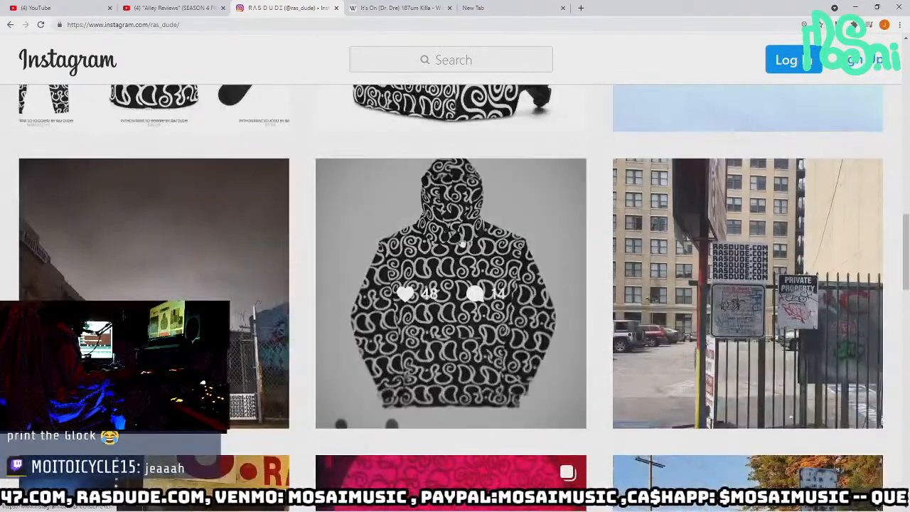
scroll(489, 252, "up", 5)
scroll(489, 252, "down", 9)
scroll(487, 256, "up", 8)
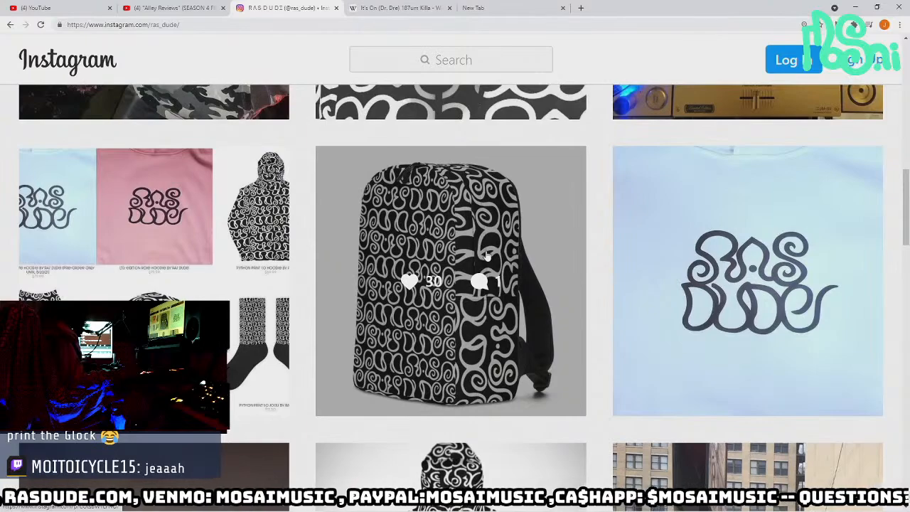
scroll(487, 255, "up", 10)
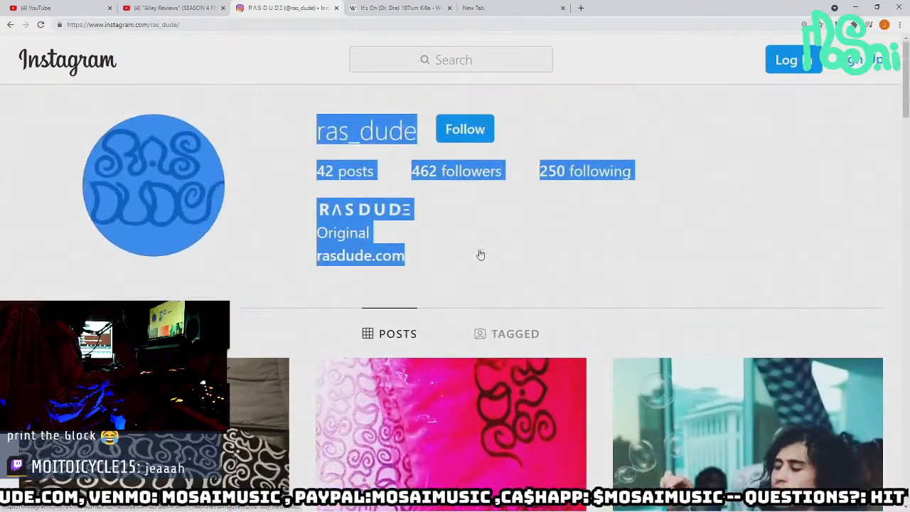
- Open the rasdude.com shop page from the profile, close its tab and clear the text highlight on the profile header
left_click(480, 254)
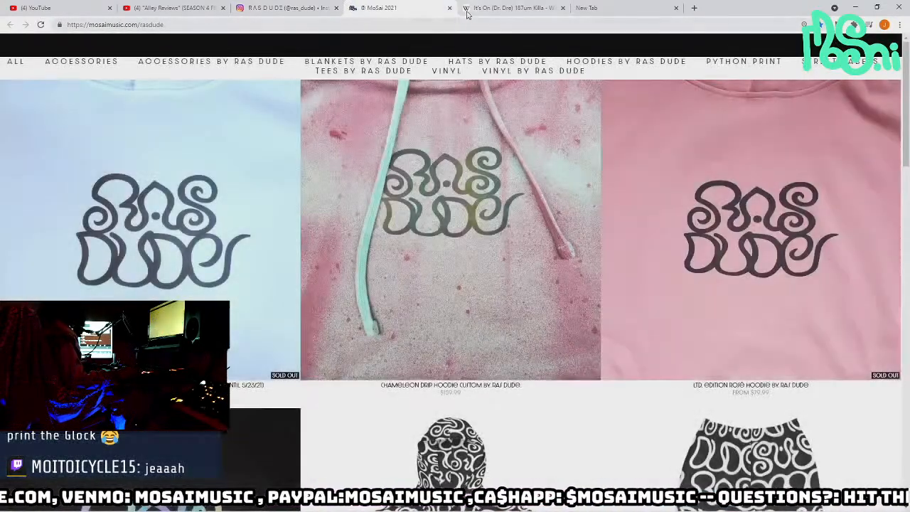
left_click(447, 9)
left_click(683, 182)
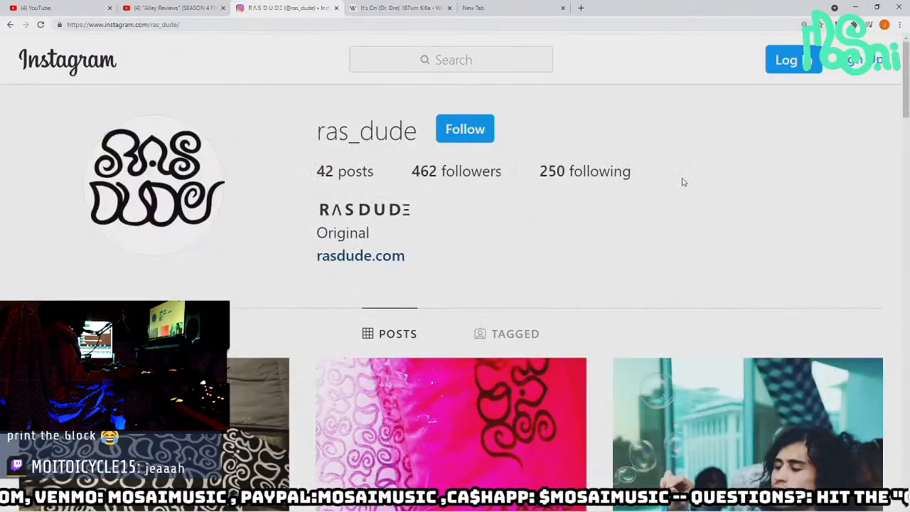
left_click_drag(609, 145, 652, 282)
left_click(651, 282)
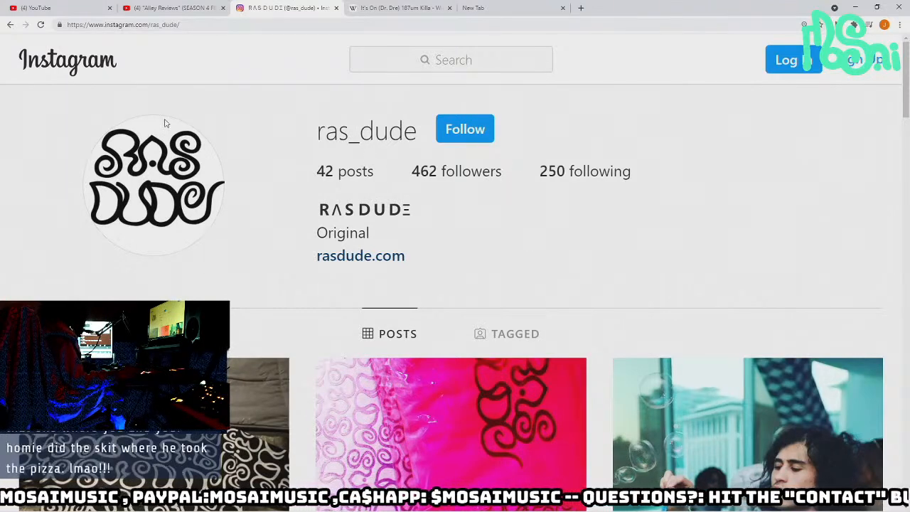
- Leave the profile for the Instagram home page and search Google for "french to english" in the empty browser tab
left_click(68, 58)
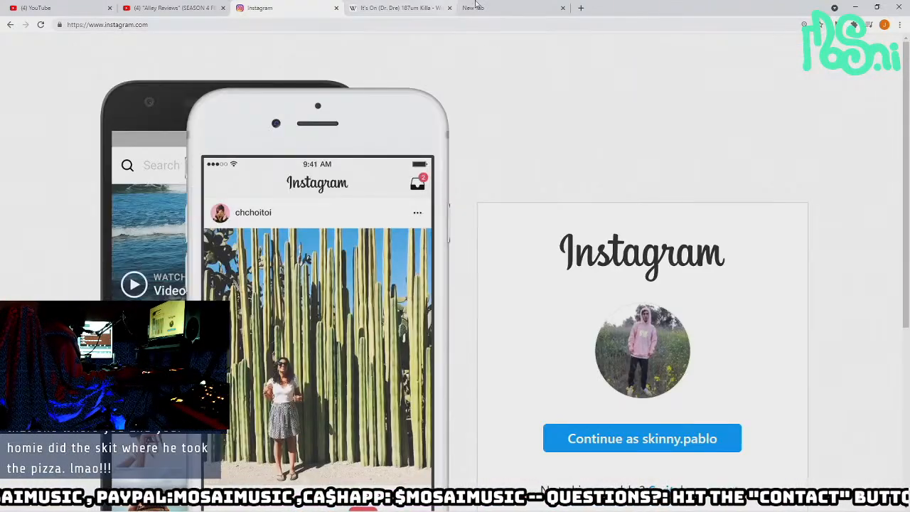
left_click(475, 7)
left_click(503, 24)
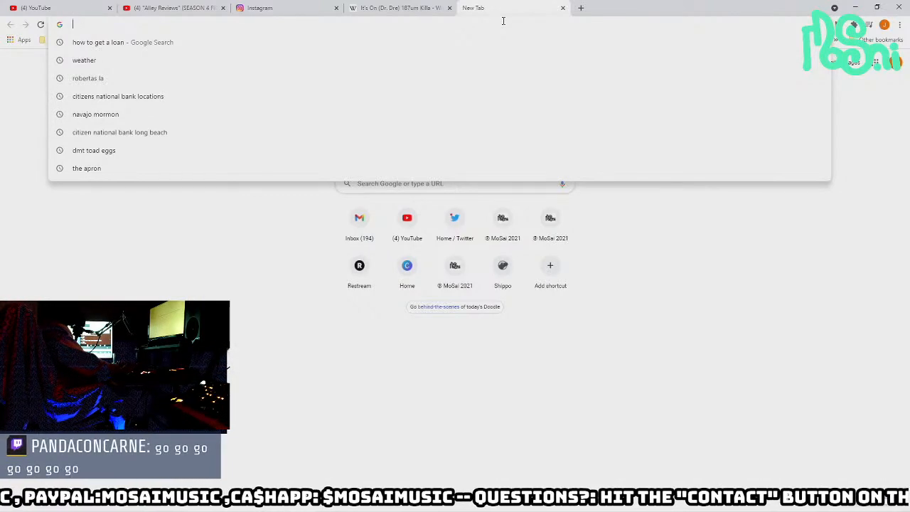
type("french to english")
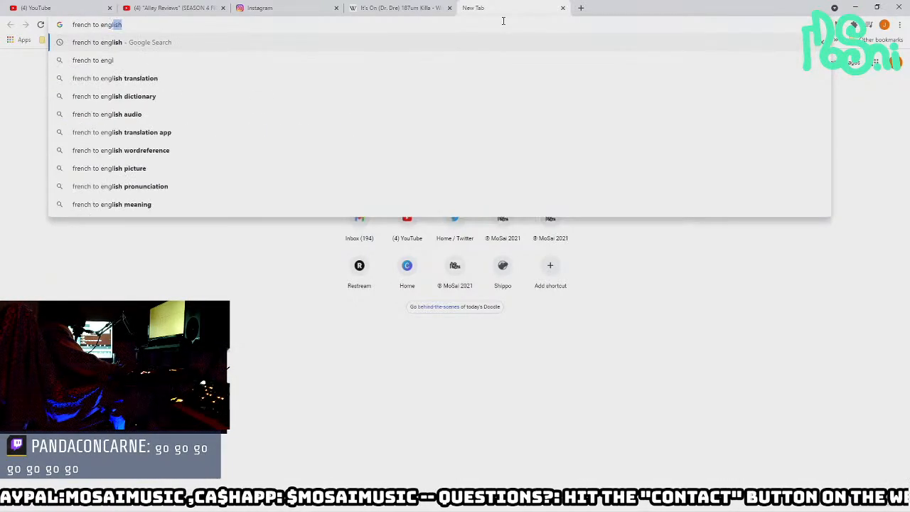
key("Return")
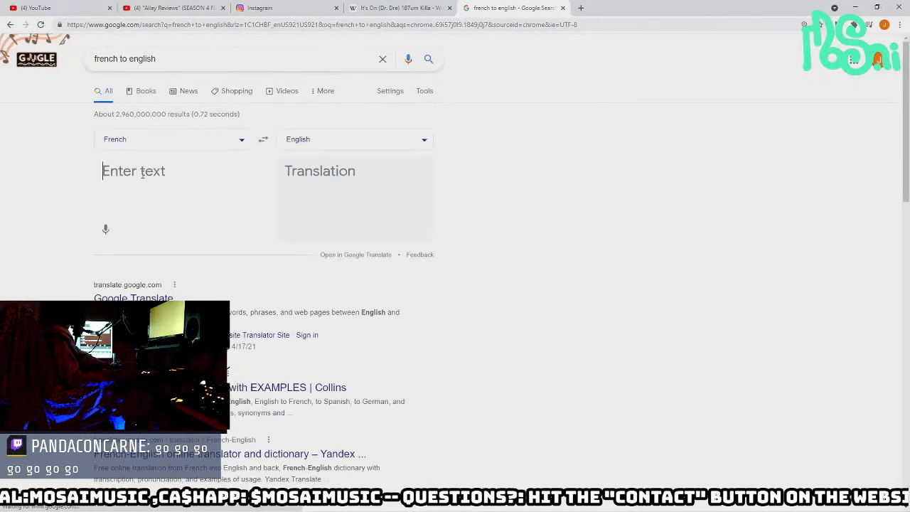
- Enter "rasdude" as one word in the translator and accept the suggestion to translate from Estonian
type("ras dude")
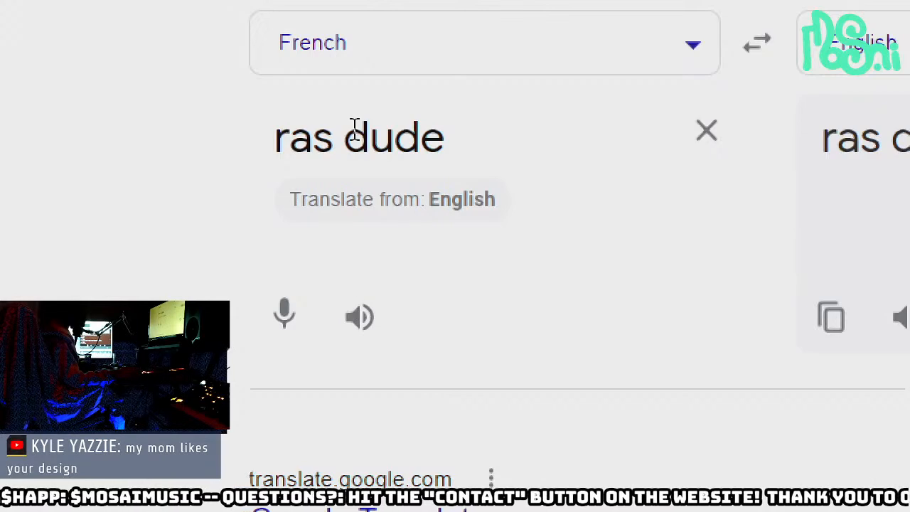
triple_click(355, 58)
left_click(355, 126)
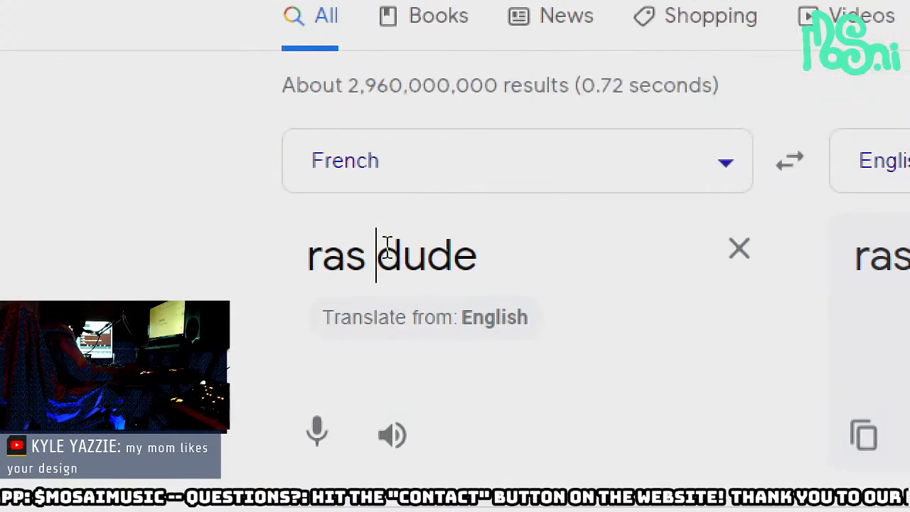
key("BackSpace")
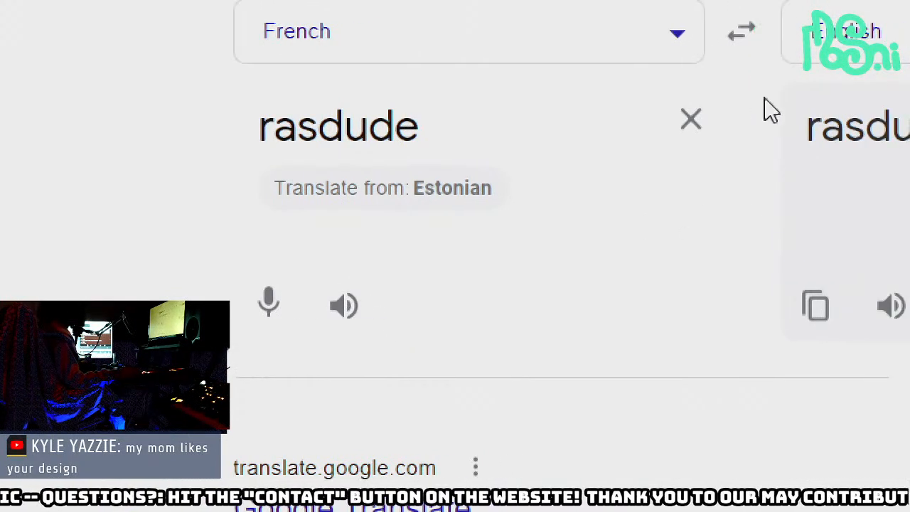
left_click(438, 212)
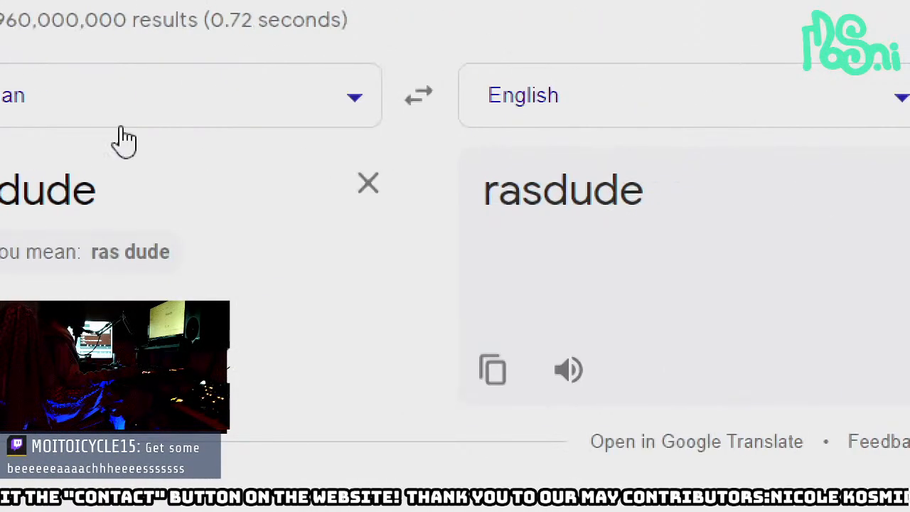
- Look through the source languages and translate "rasdude" from Italian
left_click(522, 119)
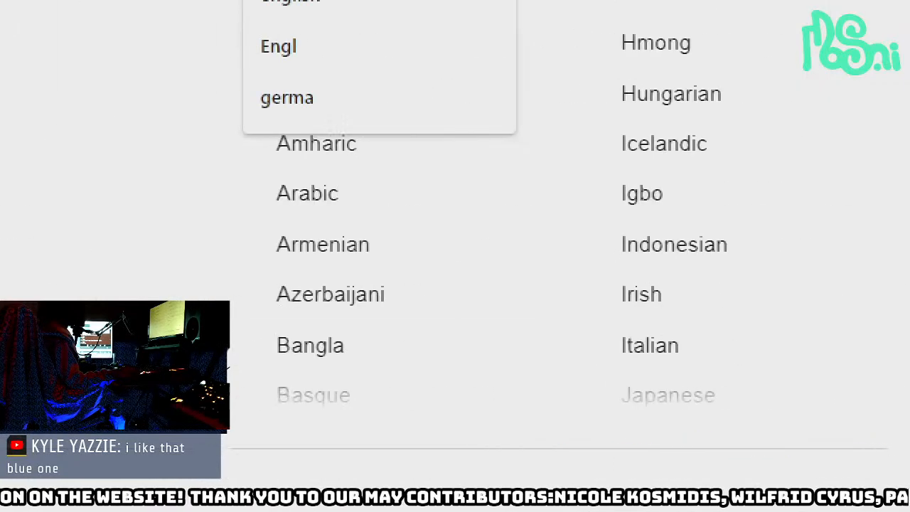
scroll(437, 335, "down", 5)
scroll(437, 355, "up", 5)
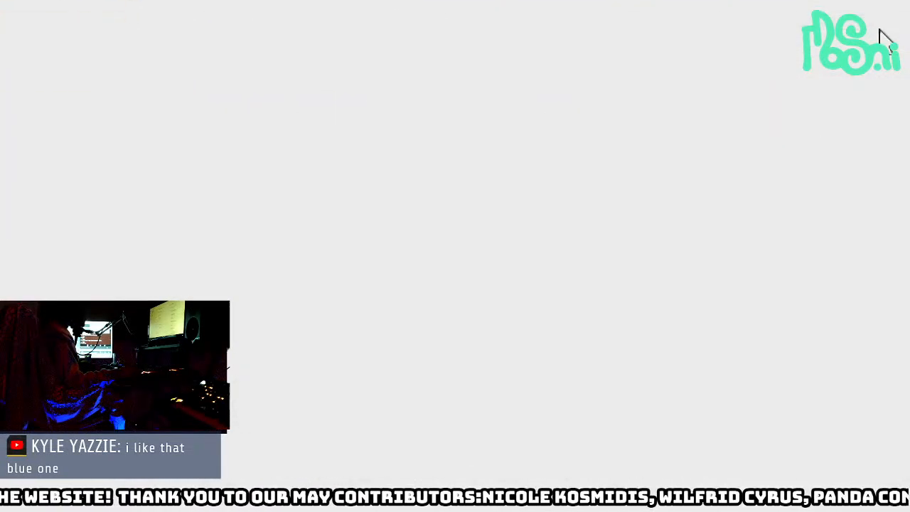
left_click(678, 435)
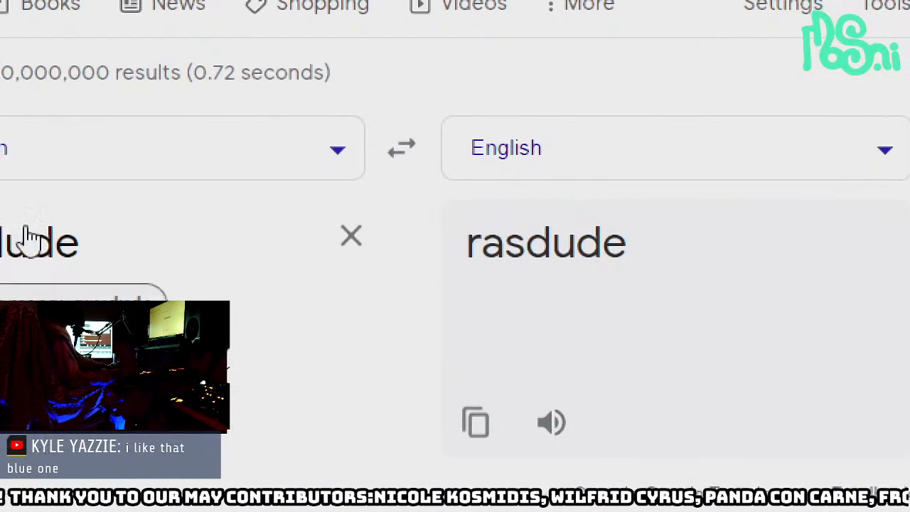
left_click(494, 176)
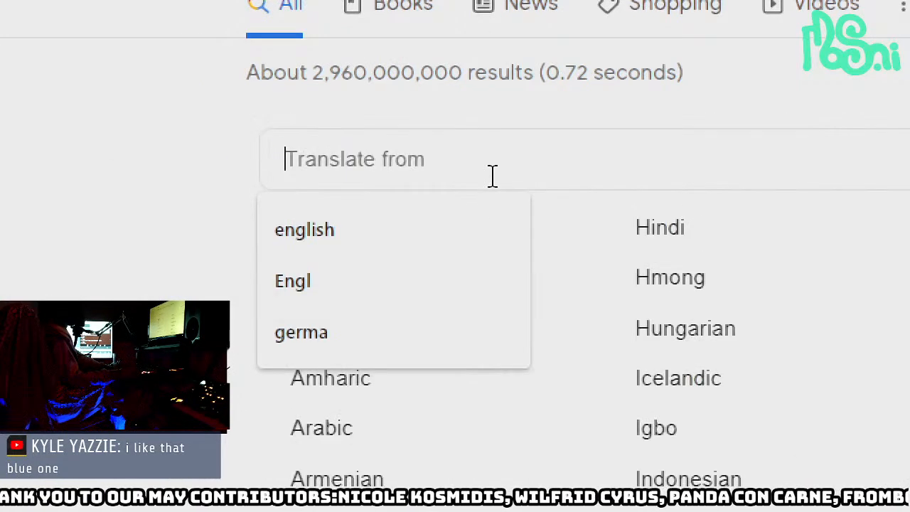
type("italit")
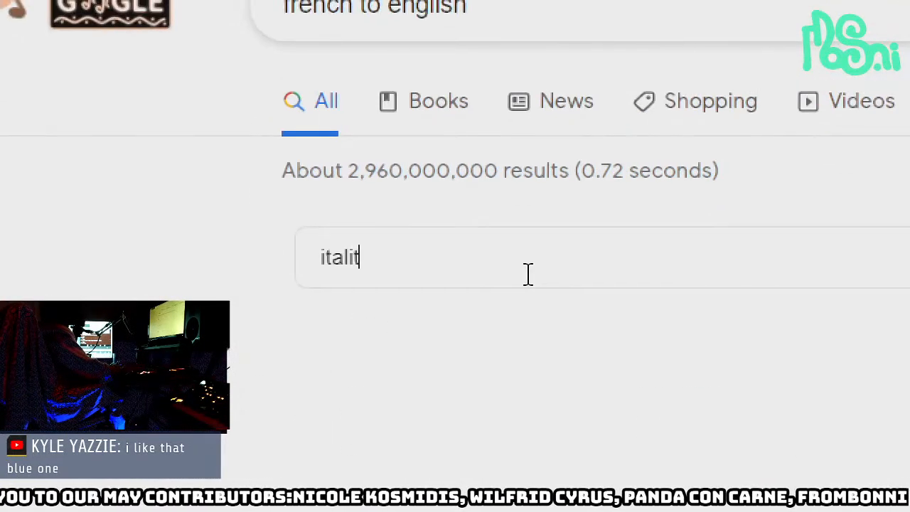
key("BackSpace")
type("an")
key("Return")
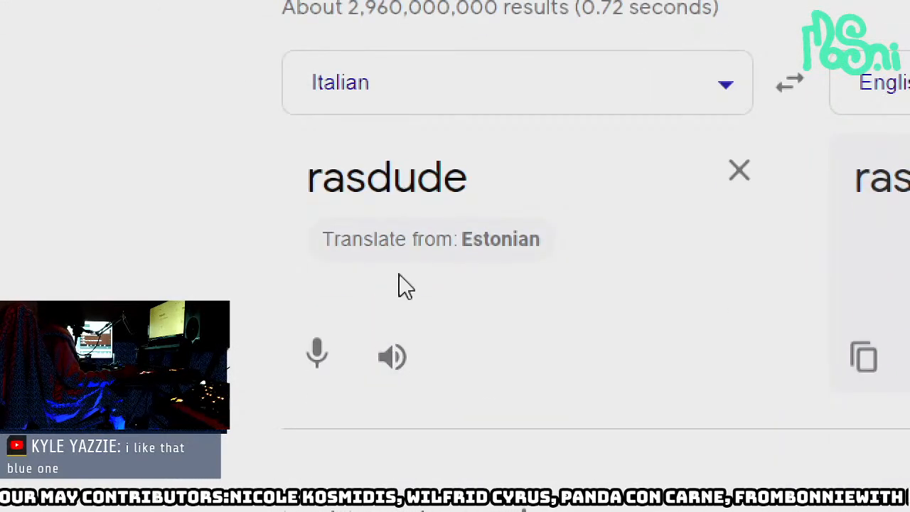
- Change the translator's source language to German
left_click(725, 85)
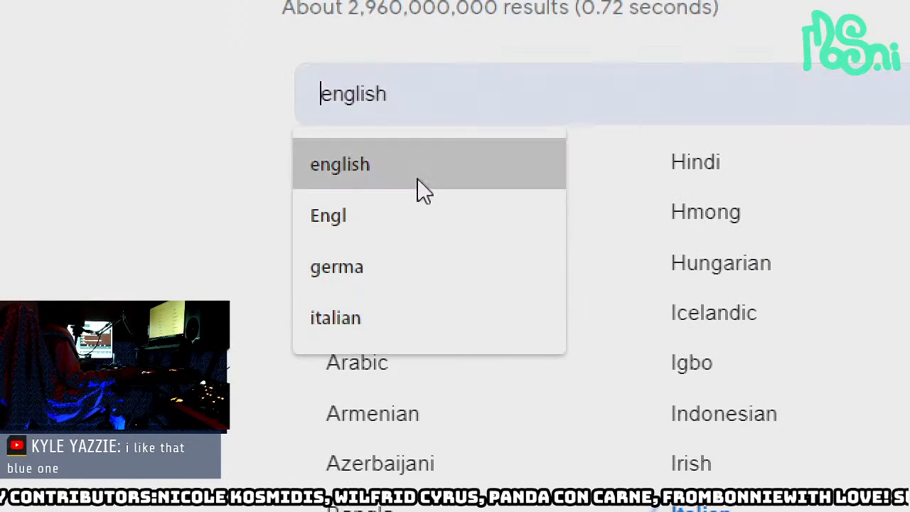
left_click(411, 274)
left_click(393, 171)
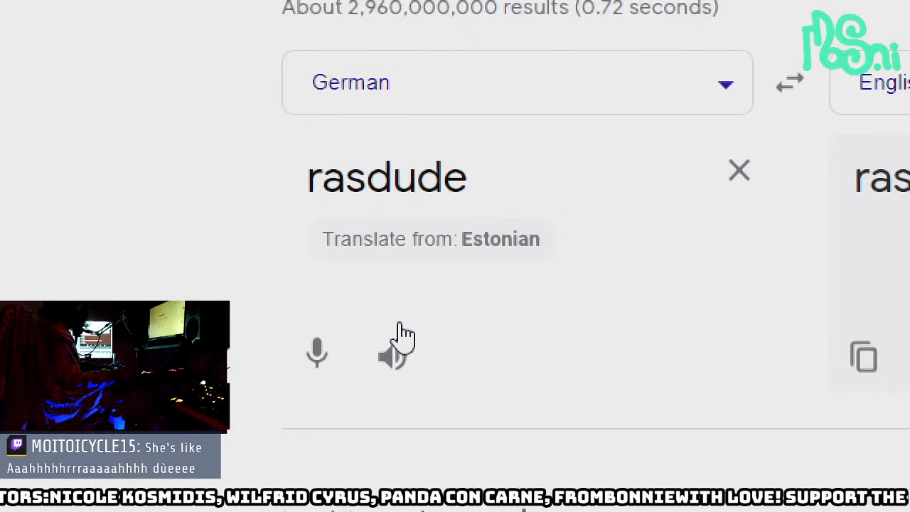
- Look through the source languages, choose Icelandic for "rasdude" and clear the translator's text
left_click(686, 97)
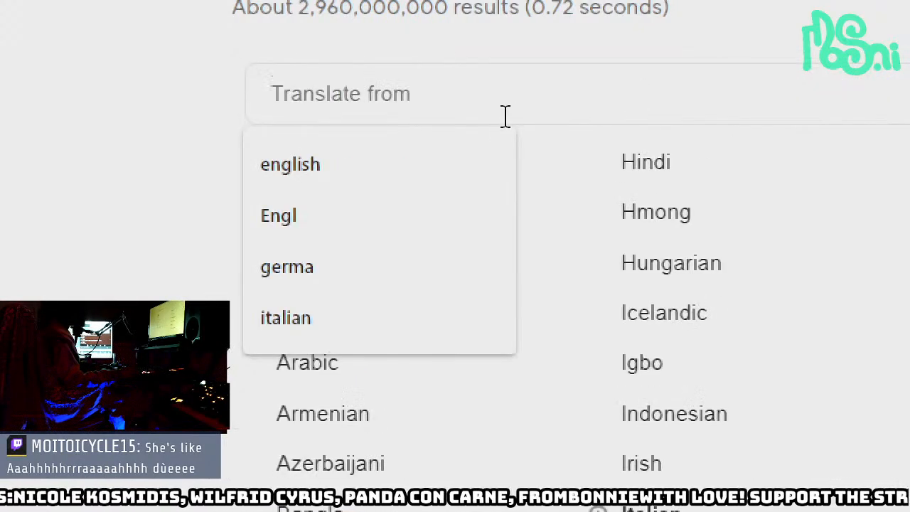
left_click(206, 313)
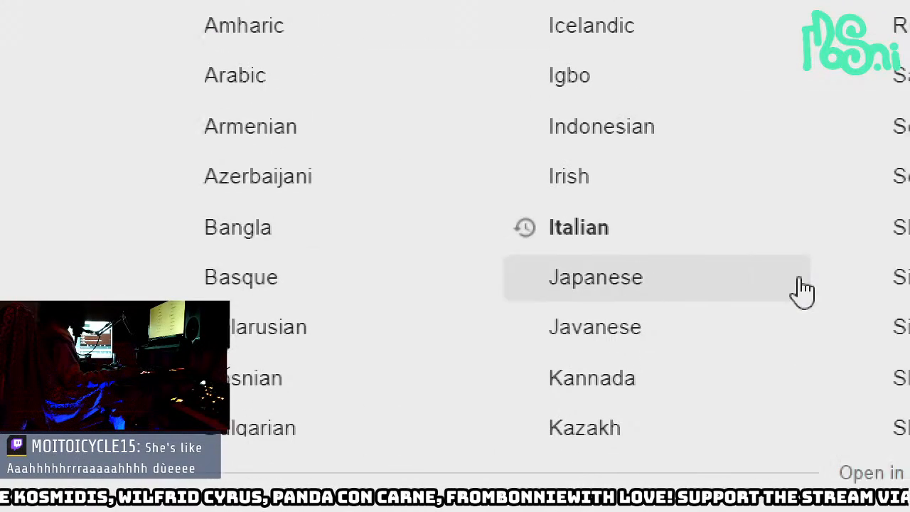
scroll(803, 290, "down", 4)
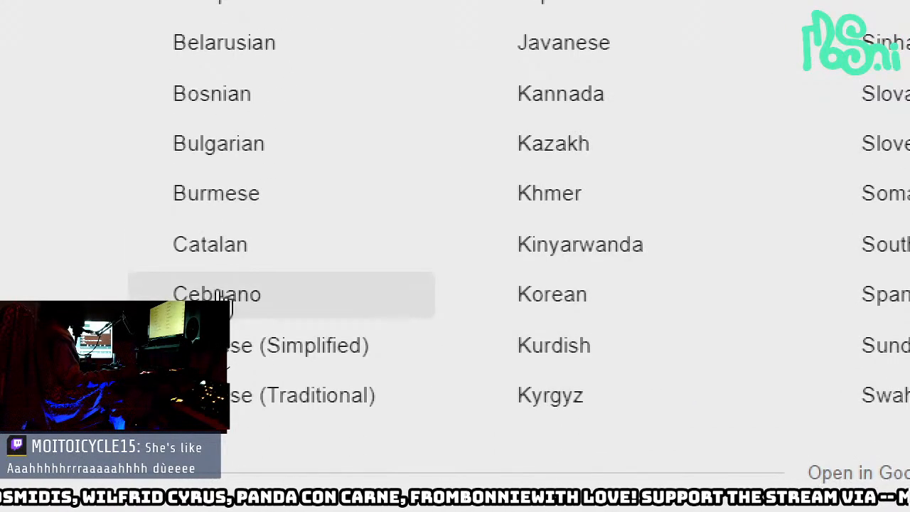
scroll(219, 292, "up", 3)
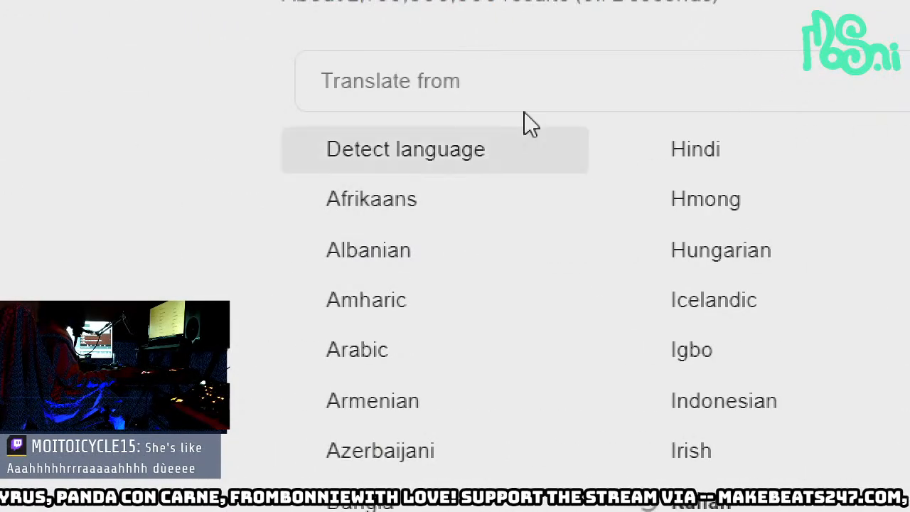
left_click(500, 89)
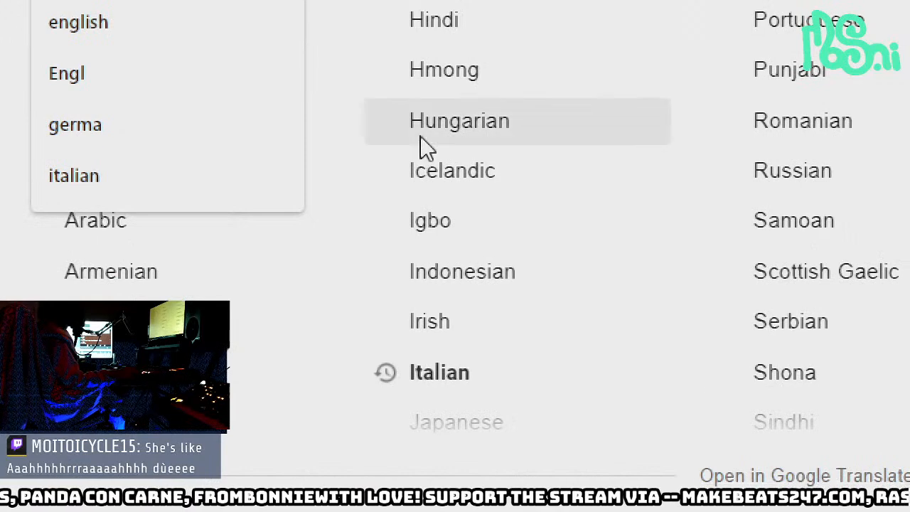
left_click(443, 175)
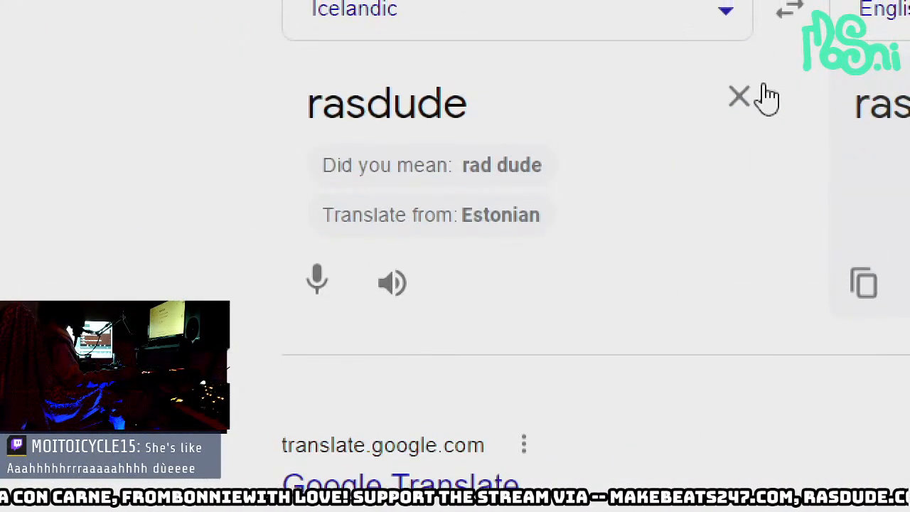
left_click(477, 28)
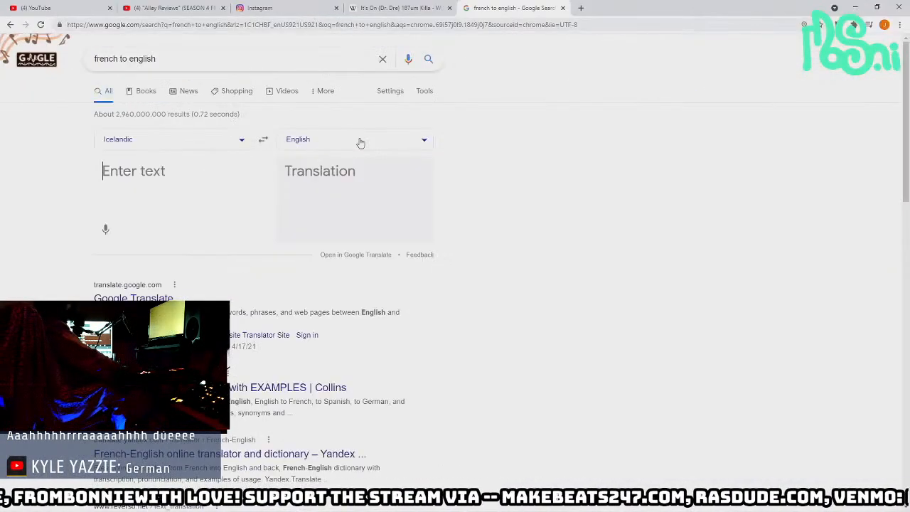
- Switch back to Reason and look over the rack down to its last devices
key("alt+Tab")
left_click(756, 363)
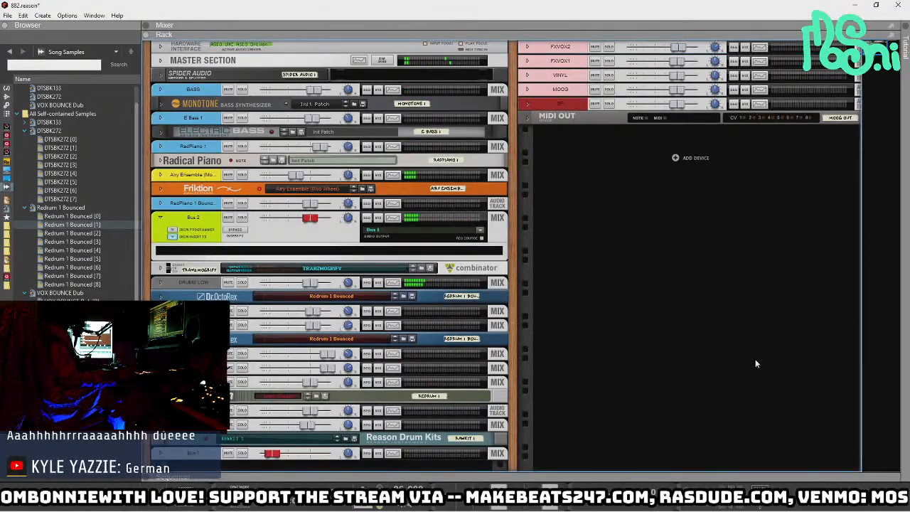
scroll(754, 358, "down", 2)
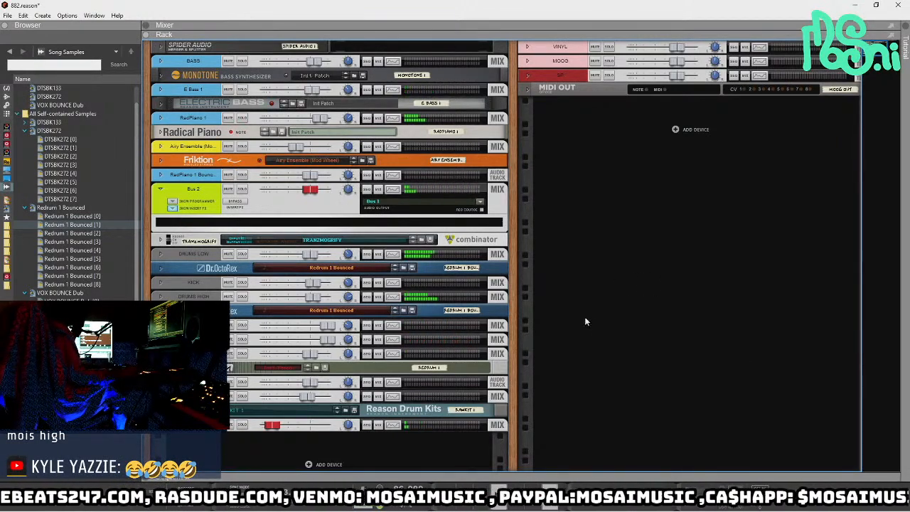
key("super")
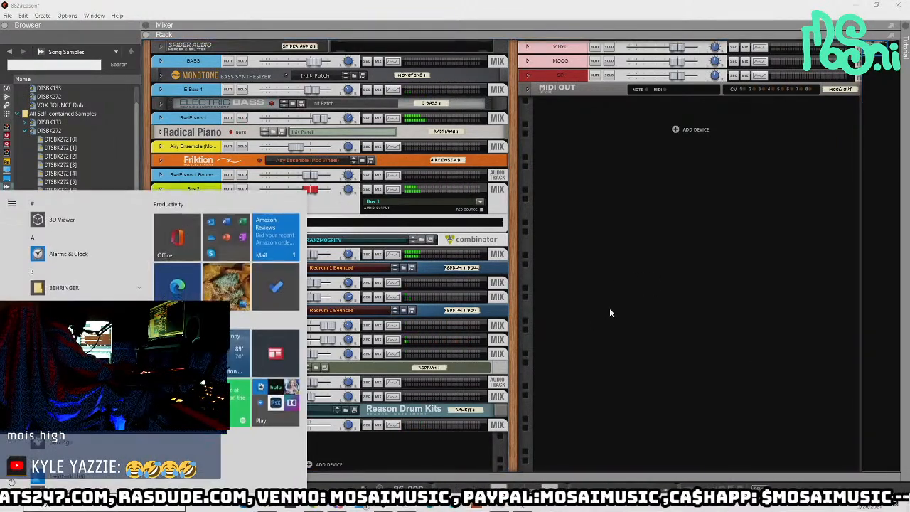
type("chre")
key("BackSpace")
key("BackSpace")
key("BackSpace")
key("BackSpace")
type("sche")
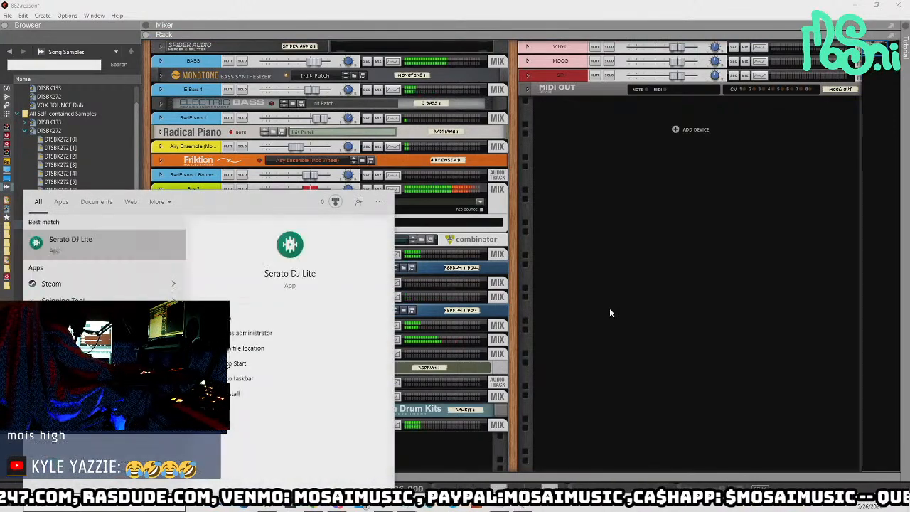
key("BackSpace")
key("BackSpace")
key("BackSpace")
key("BackSpace")
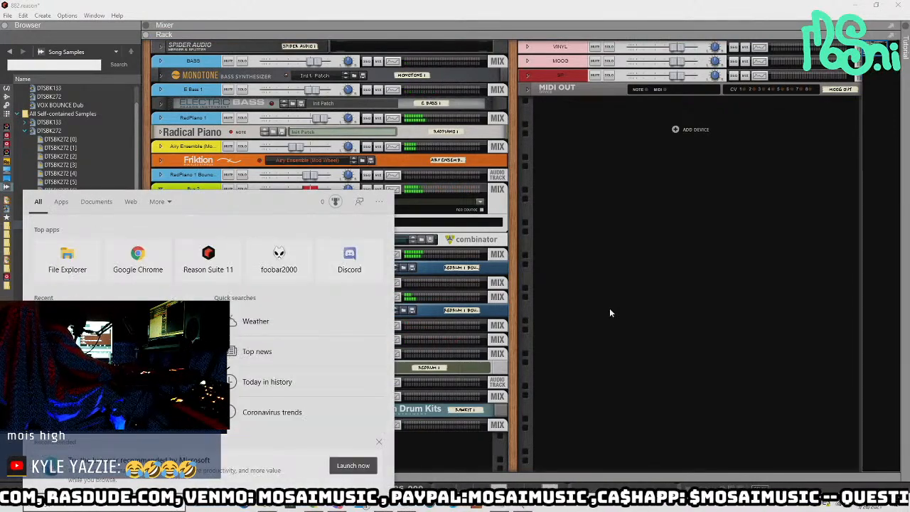
- Search the computer for "joke" and open the "jokes sched" text document
type("jko")
key("BackSpace")
key("BackSpace")
key("BackSpace")
type("joke")
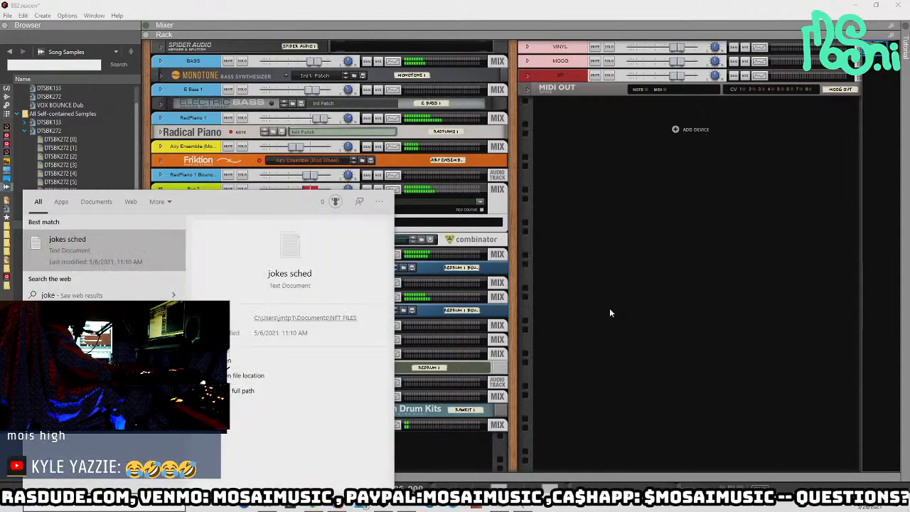
key("Return")
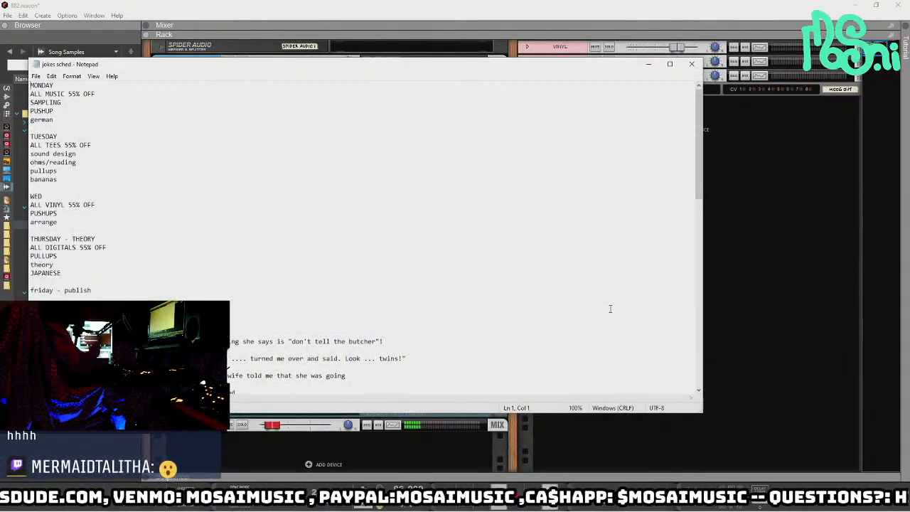
- Add two line breaks at the end of the joke list in the "jokes sched" document and save the file
scroll(315, 362, "down", 15)
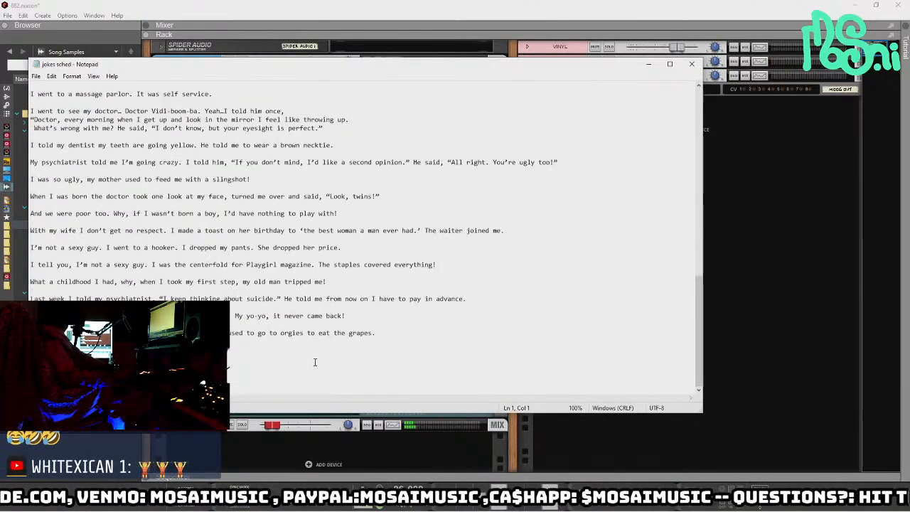
key("Return")
key("Return")
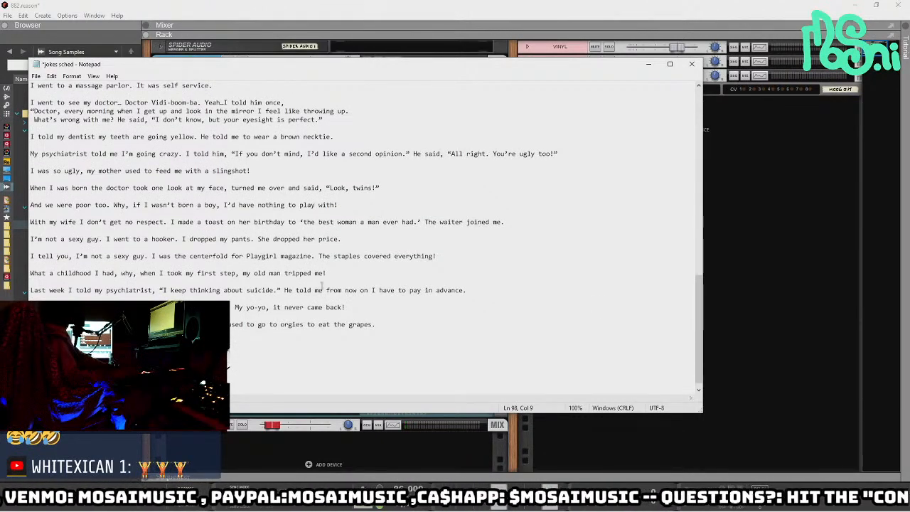
key("ctrl+s")
- Minimize Reason and the notes, and switch in the browser to the "Alley Reviews" season 4 finale video on YouTube
left_click(800, 155)
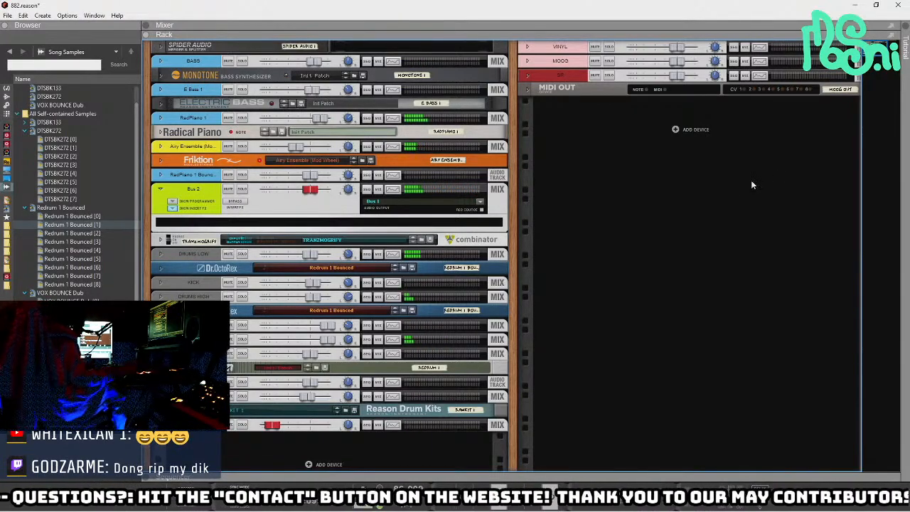
left_click(855, 5)
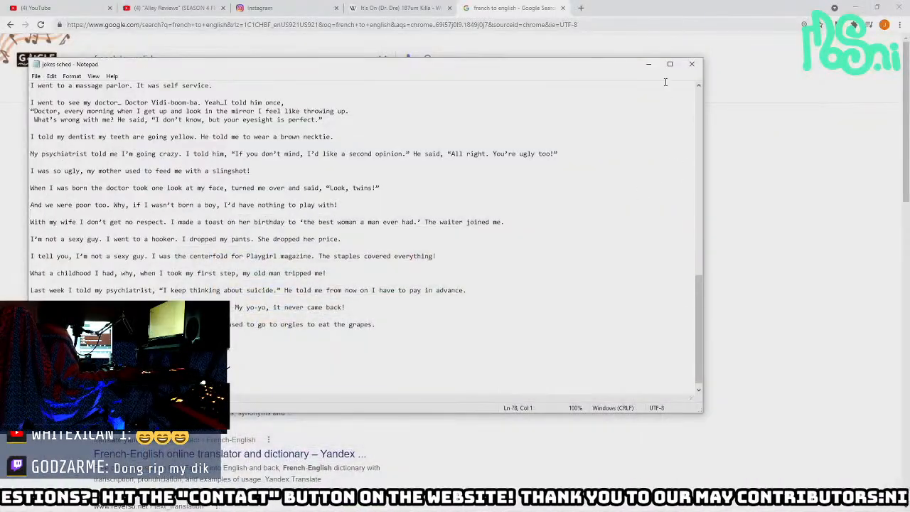
left_click(648, 64)
key("ctrl+shift+Tab")
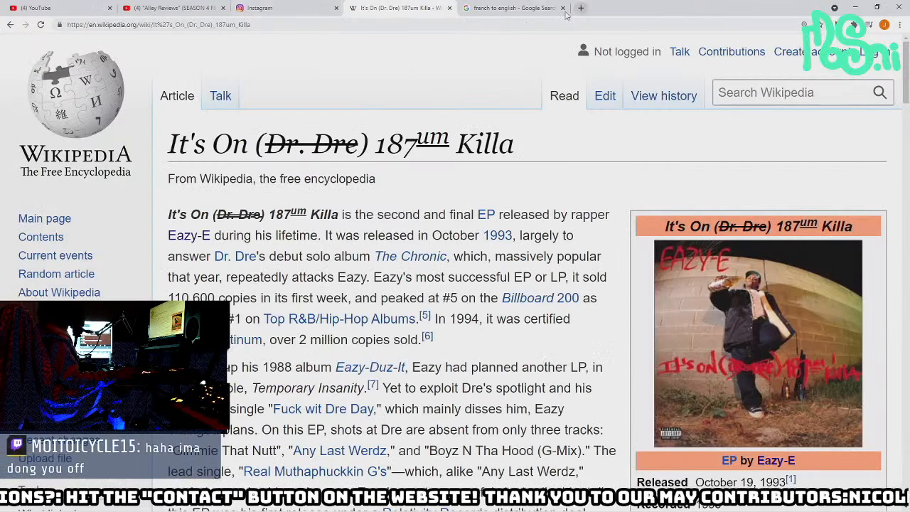
left_click(170, 8)
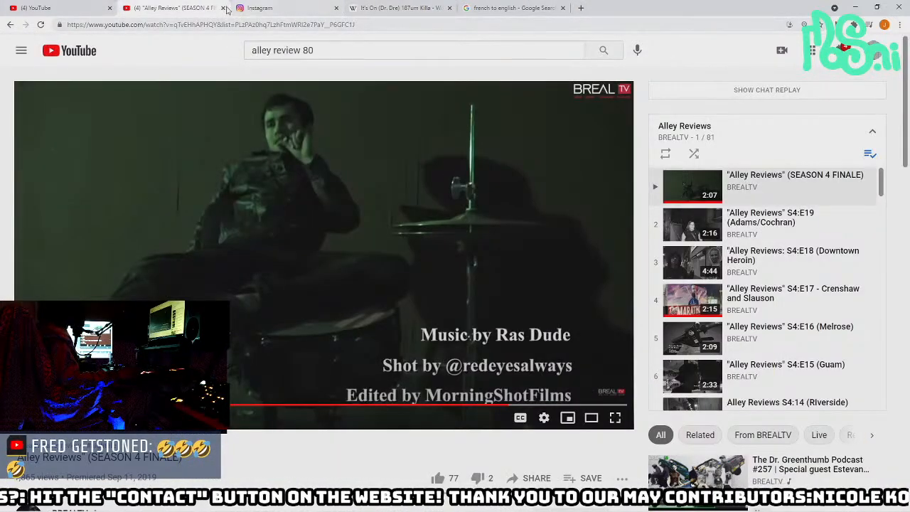